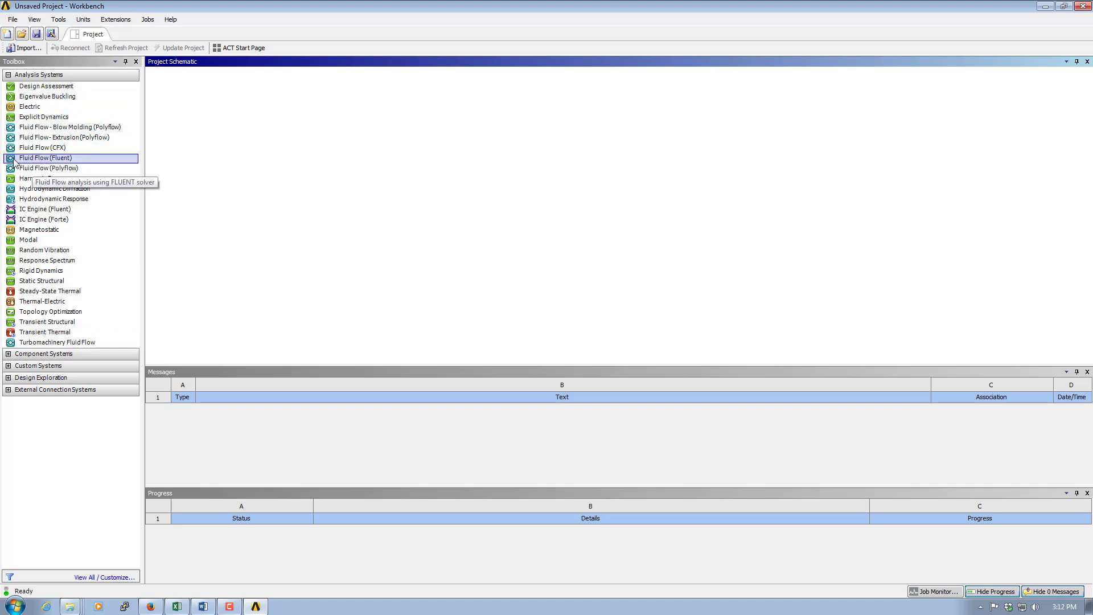
# Step: Add a Fluid Flow (Fluent) analysis system and save the project as module1 in the Module 1 - Flat Plate folder under ANSYS Model
pyautogui.moveTo(49, 164); pyautogui.dragTo(210, 137)
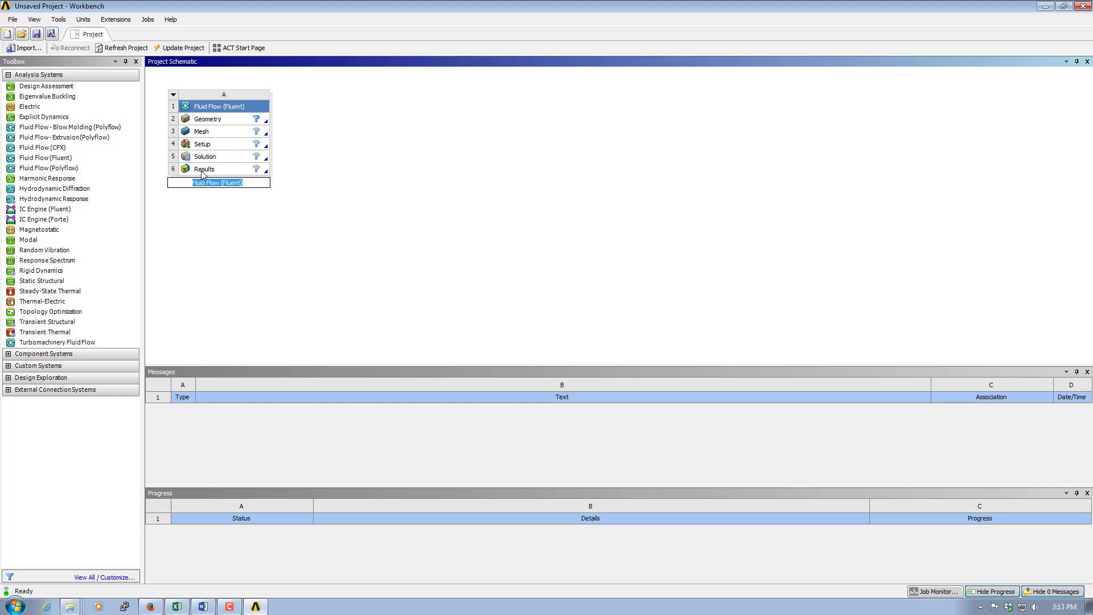
pyautogui.click(10, 21)
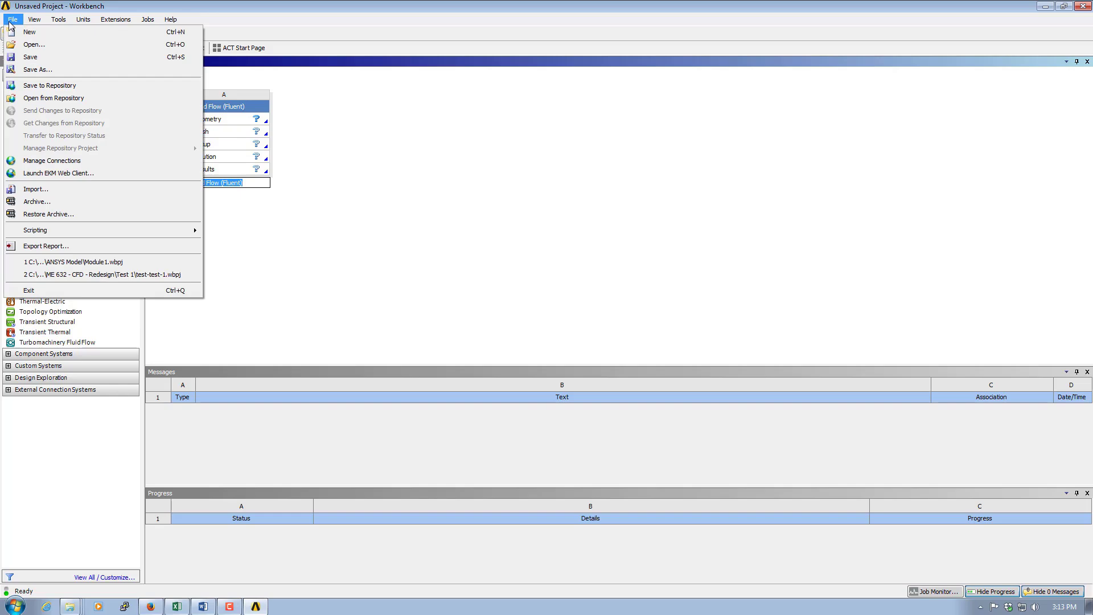
pyautogui.click(34, 70)
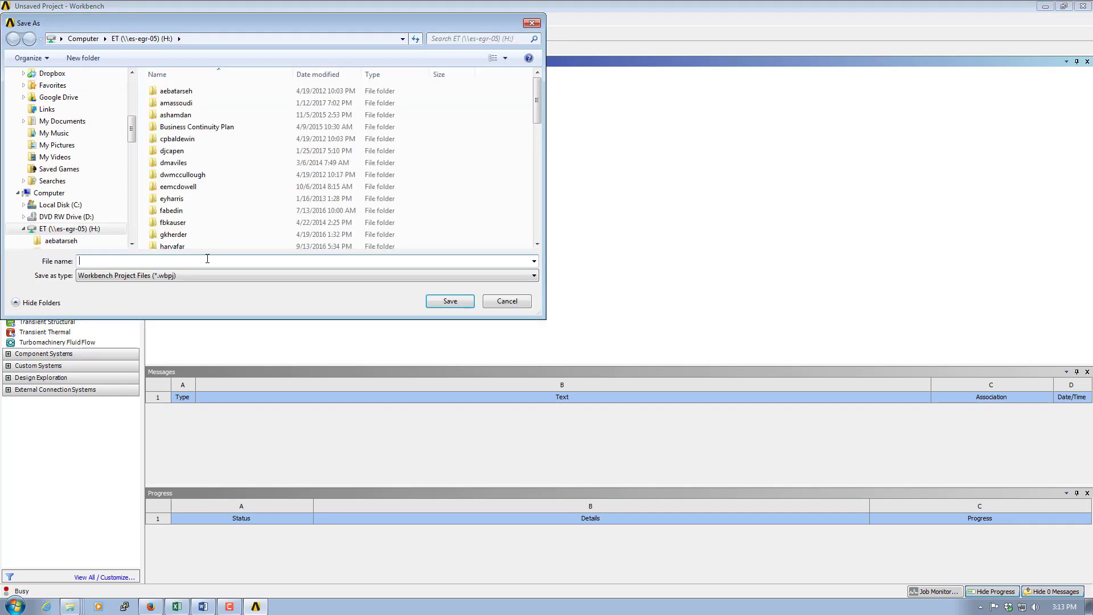
pyautogui.write('C:\\Users\\rbaghaei\\Dropbox\\CAL POLY POMONA\\ME 632 - CFD - Redesign\\Module 1 - Flow over Flat Plate\\ANSYS Model')
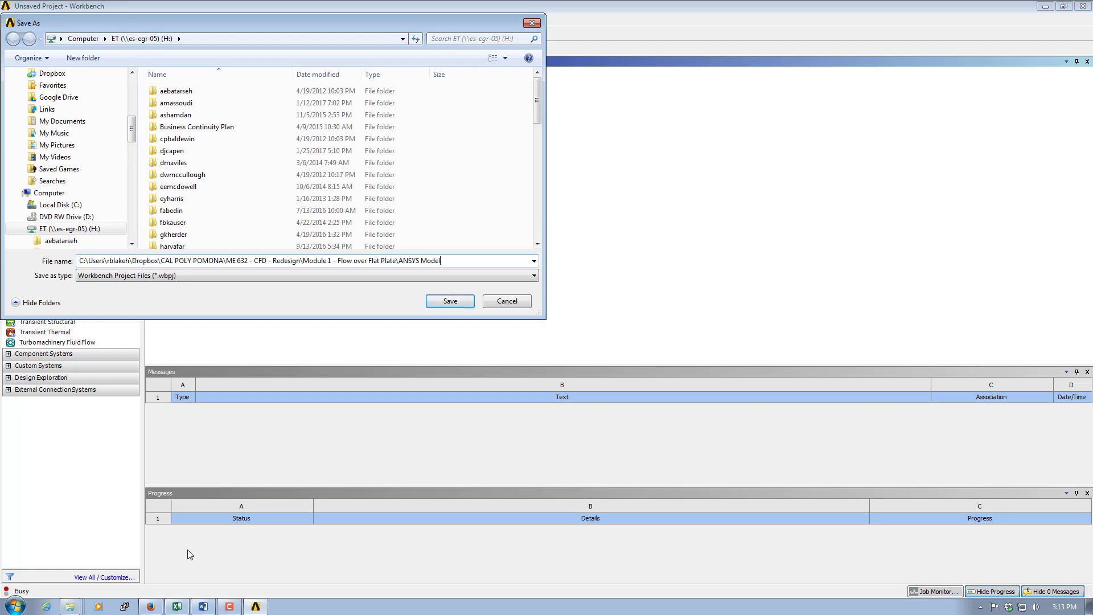
pyautogui.press('Return')
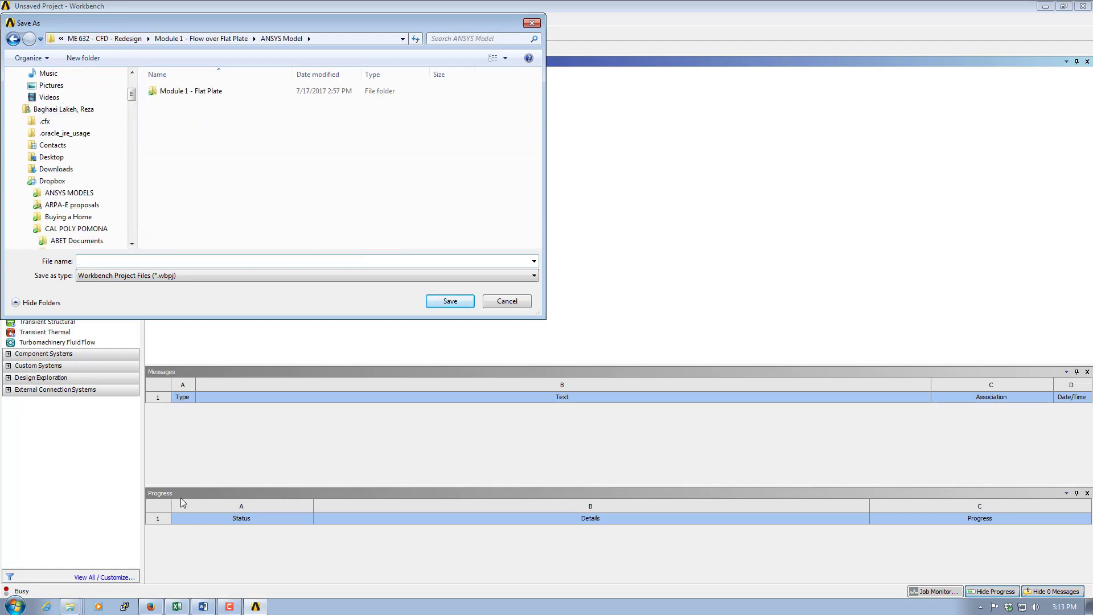
pyautogui.click(181, 92)
pyautogui.doubleClick(181, 92)
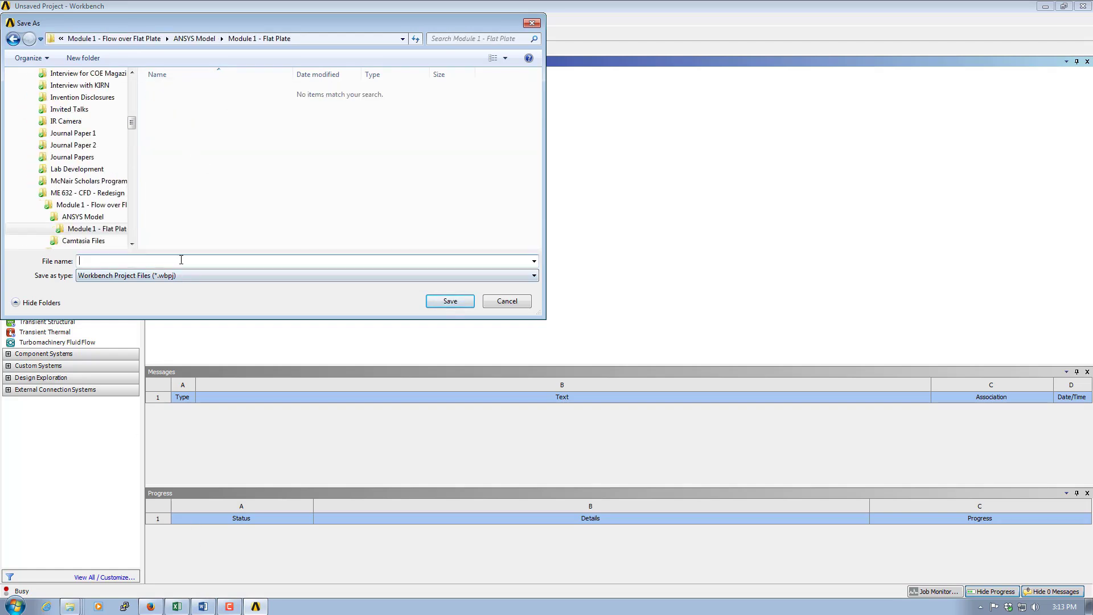
pyautogui.click(181, 260)
pyautogui.write('module1')
pyautogui.click(450, 300)
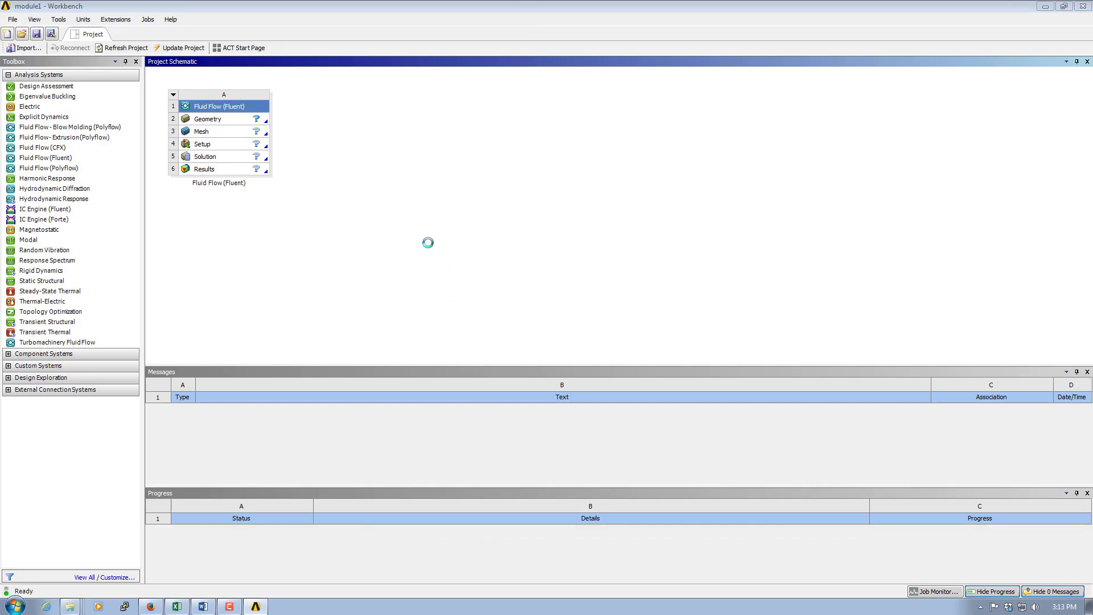
# Step: Create a new DesignModeler geometry for the Geometry cell of the Fluid Flow (Fluent) system
pyautogui.click(213, 123)
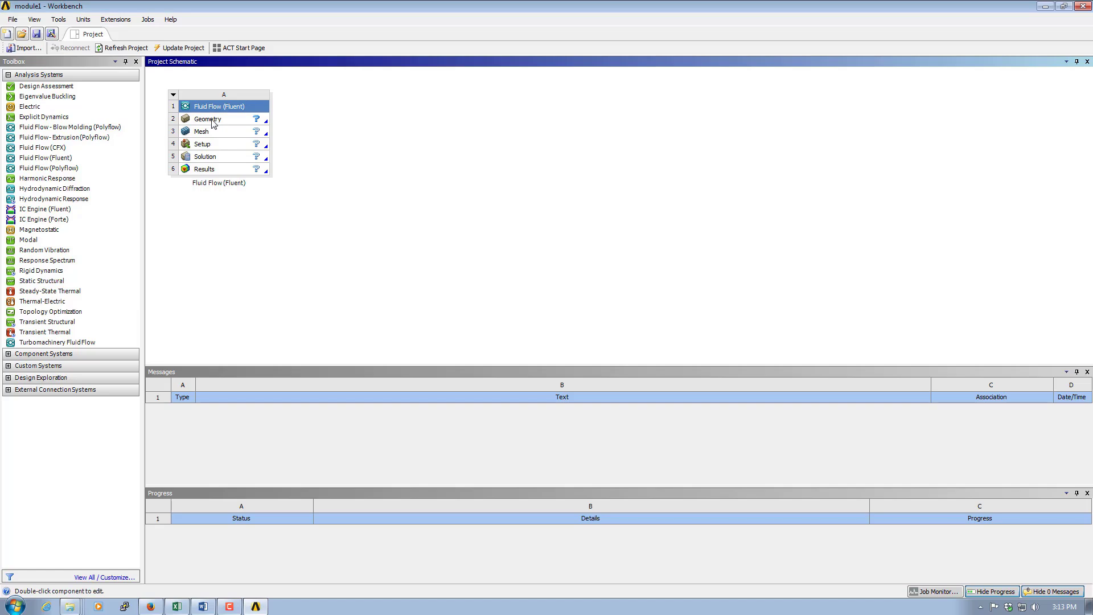
pyautogui.rightClick(212, 121)
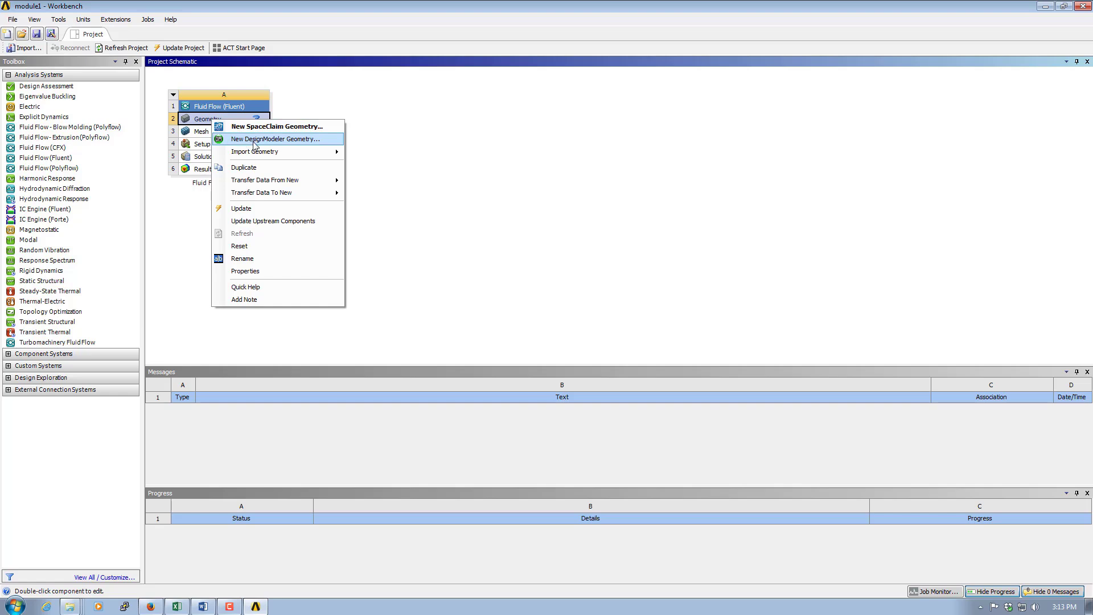
pyautogui.click(302, 140)
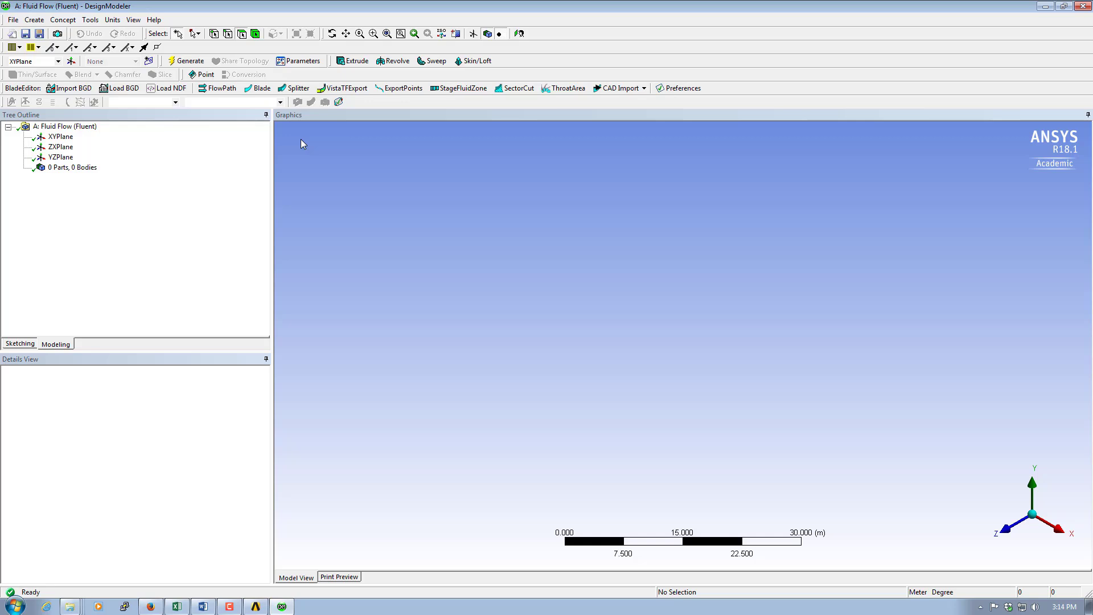
# Step: Start sketching on the XY plane with the 2D grid display and grid snapping turned on
pyautogui.click(1005, 533)
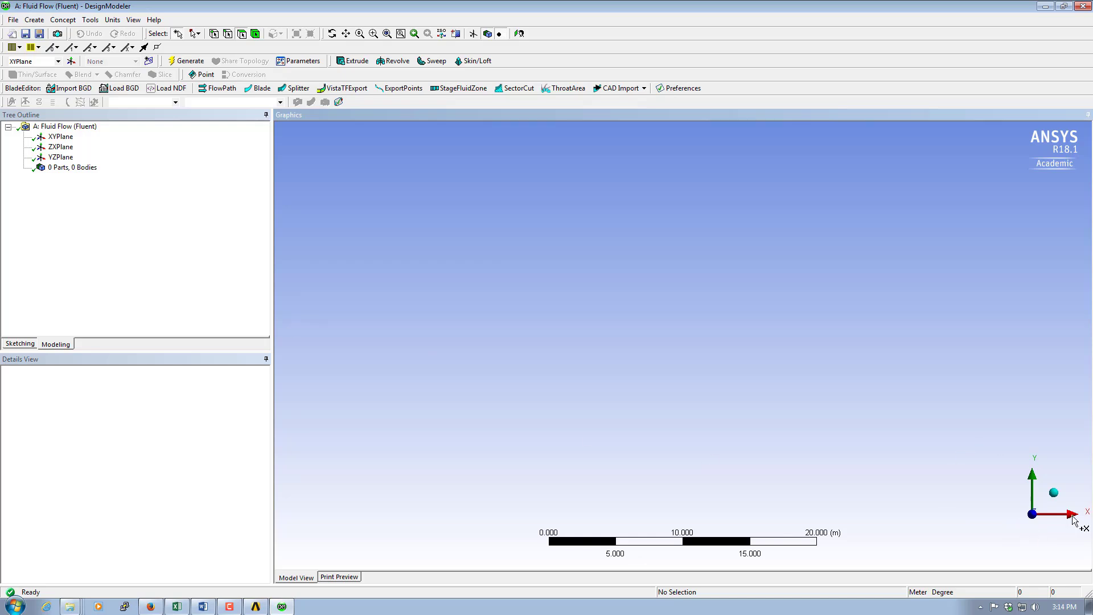
pyautogui.click(26, 345)
pyautogui.click(158, 330)
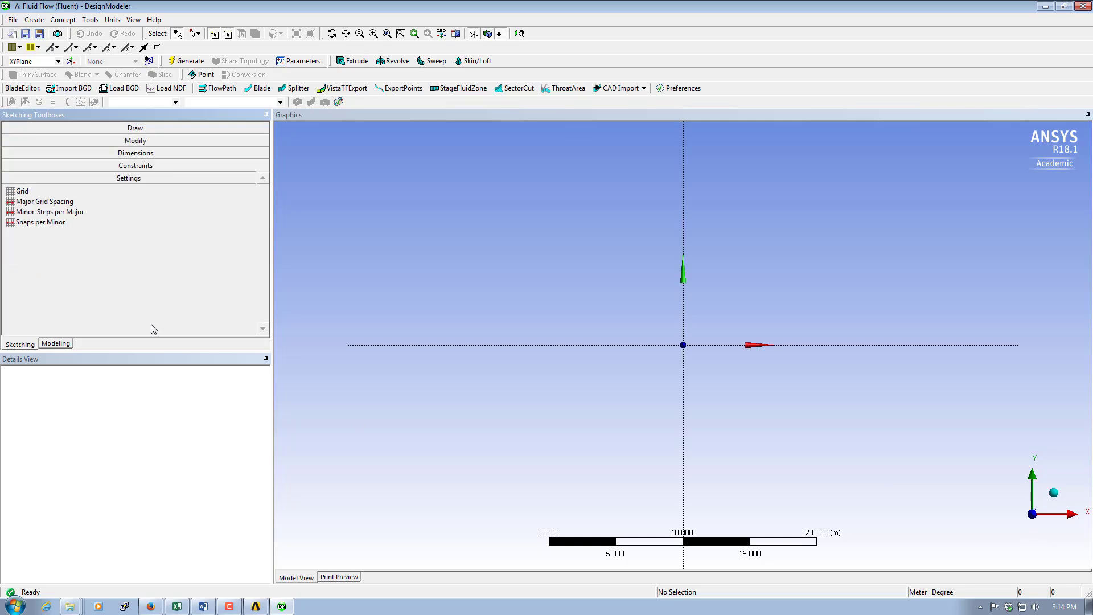
pyautogui.click(63, 194)
pyautogui.click(233, 192)
pyautogui.click(262, 191)
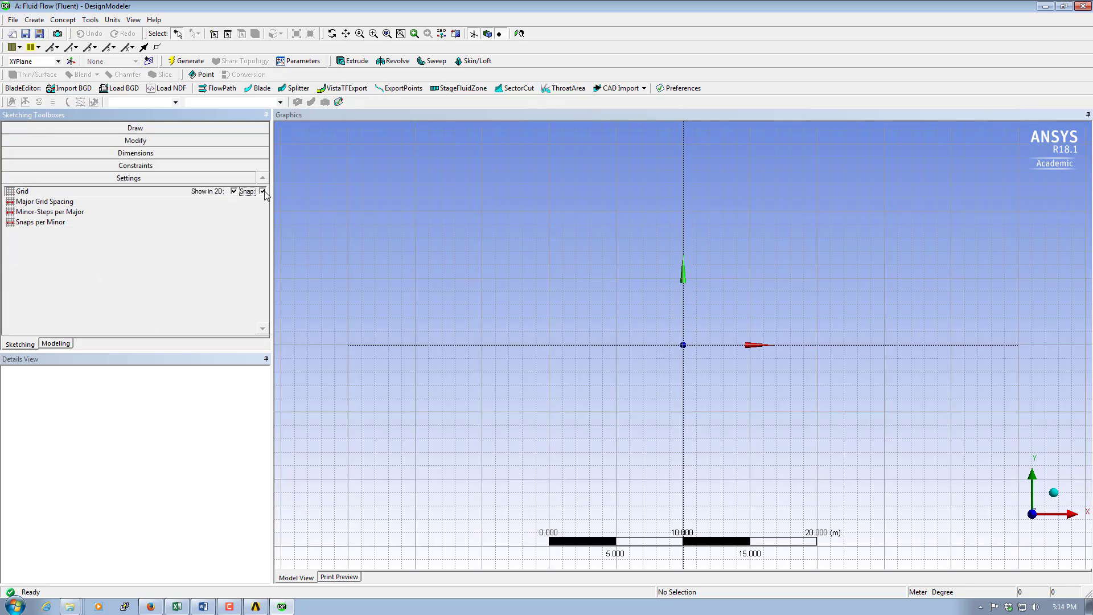
# Step: Set the sketch grid's major spacing to 0.1 m and its minor steps per major to 10
pyautogui.click(50, 204)
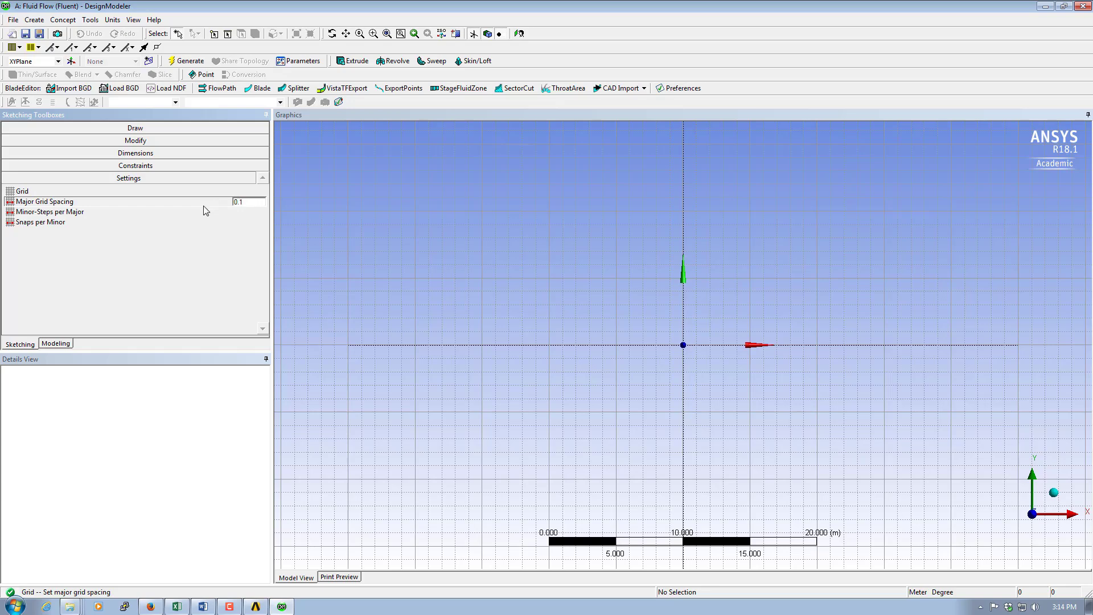
pyautogui.press('Return')
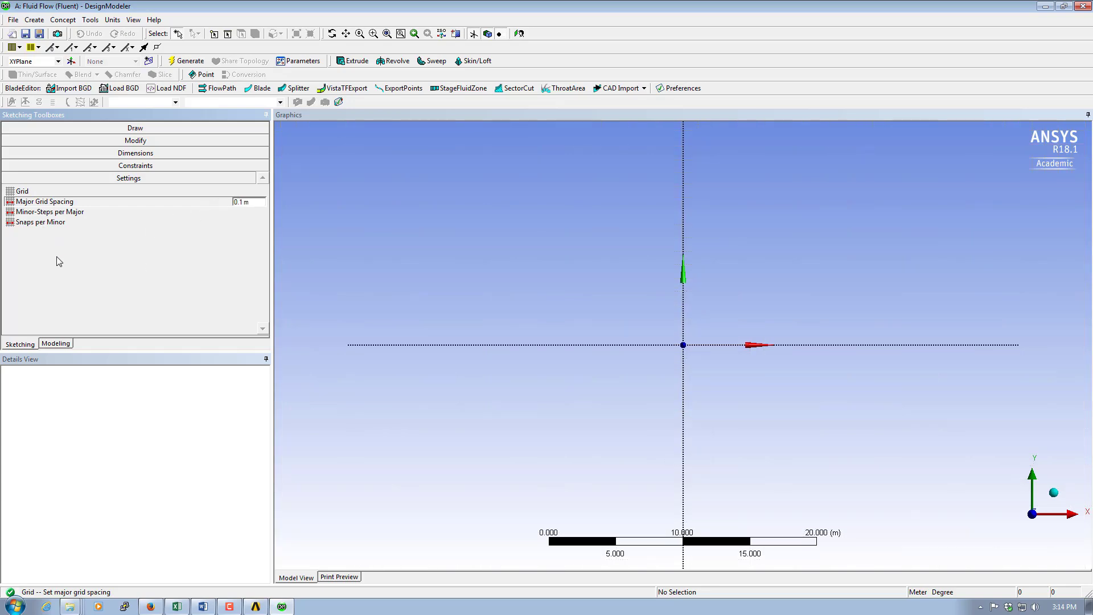
pyautogui.scroll(5, 701, 342)
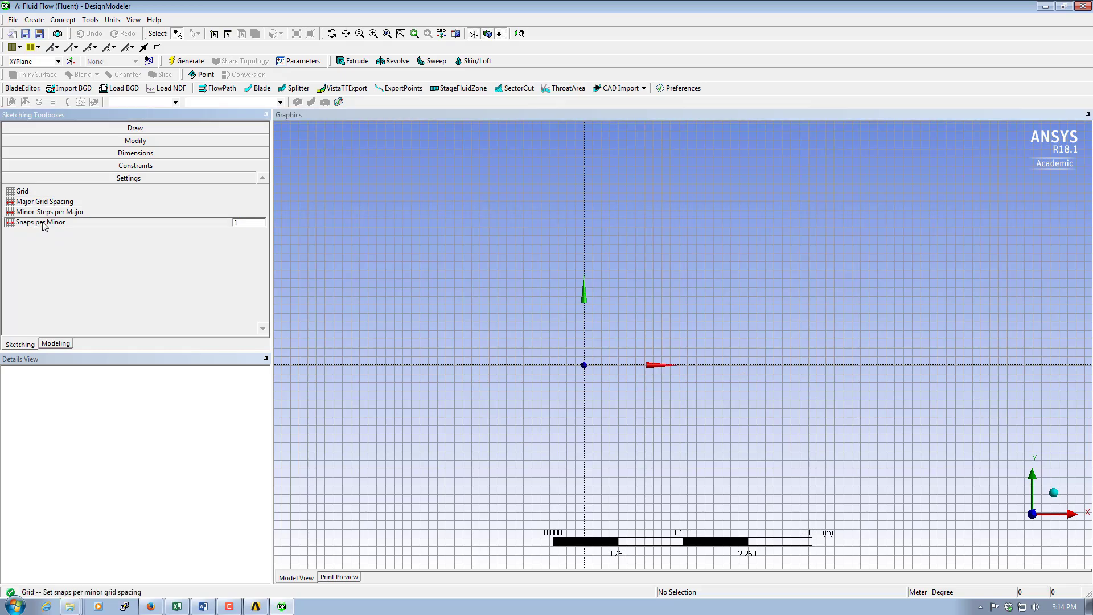
pyautogui.click(44, 212)
pyautogui.doubleClick(236, 212)
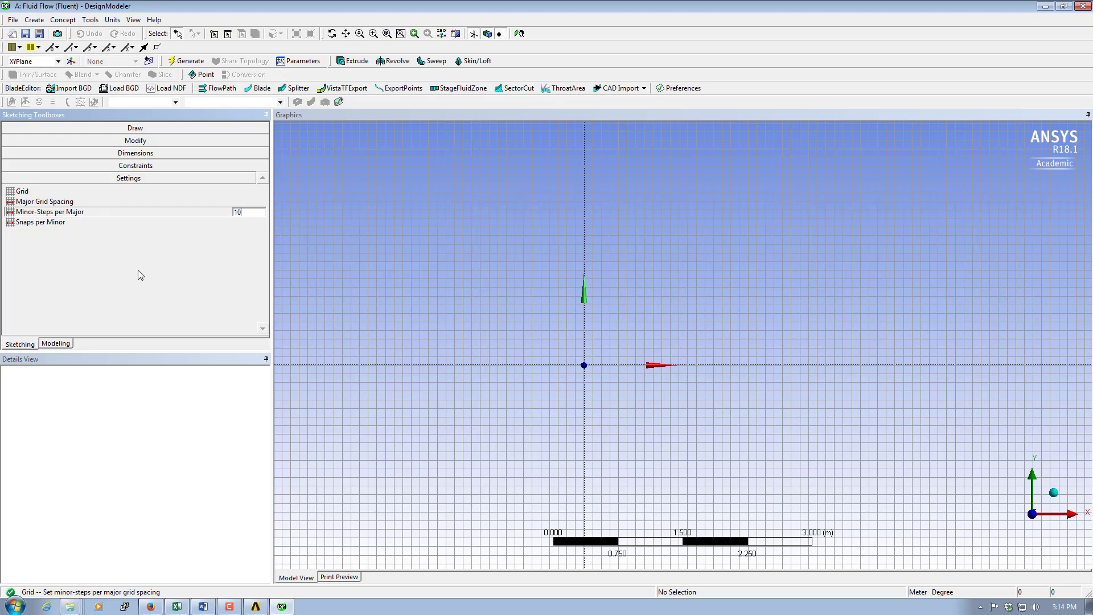
pyautogui.moveTo(561, 312); pyautogui.dragTo(647, 398, button='right')
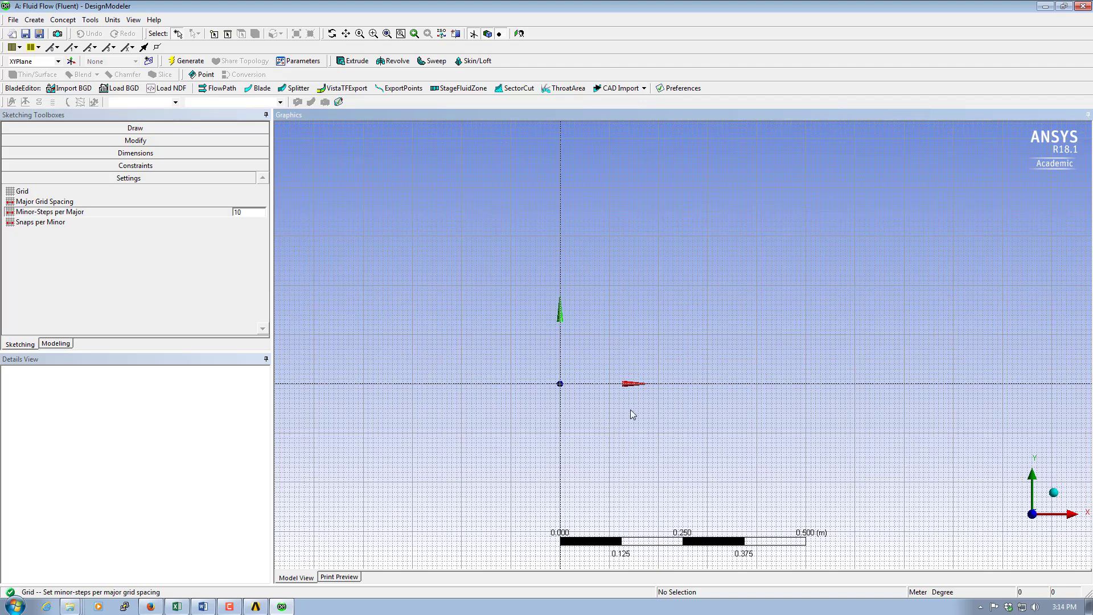
# Step: Draw a rectangle about 0.7 m wide and 0.27 m high from the origin into the positive X and Y quadrant
pyautogui.click(135, 128)
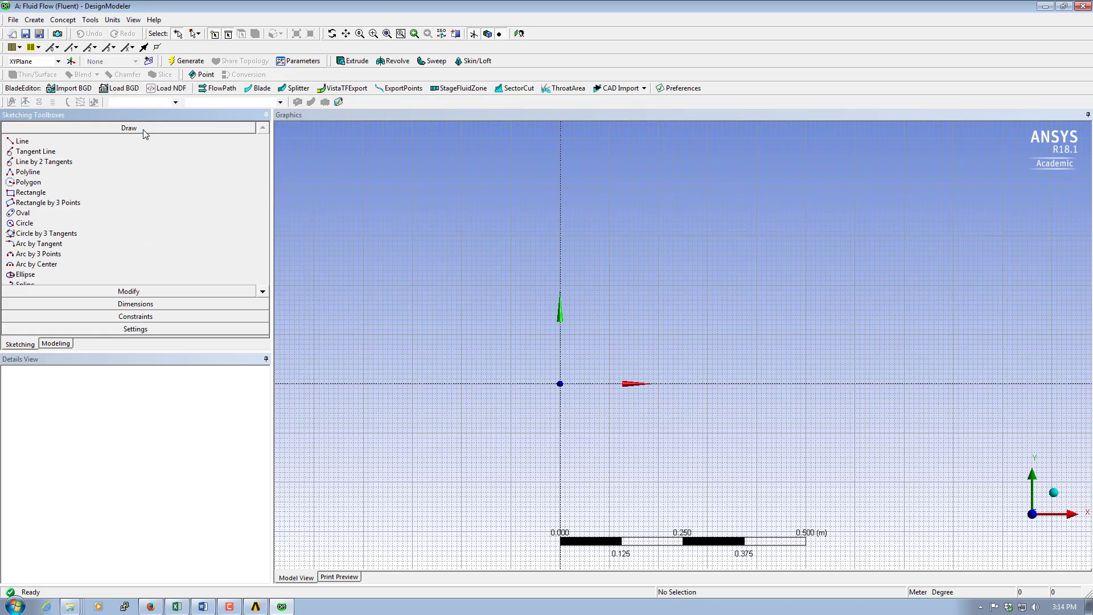
pyautogui.click(32, 192)
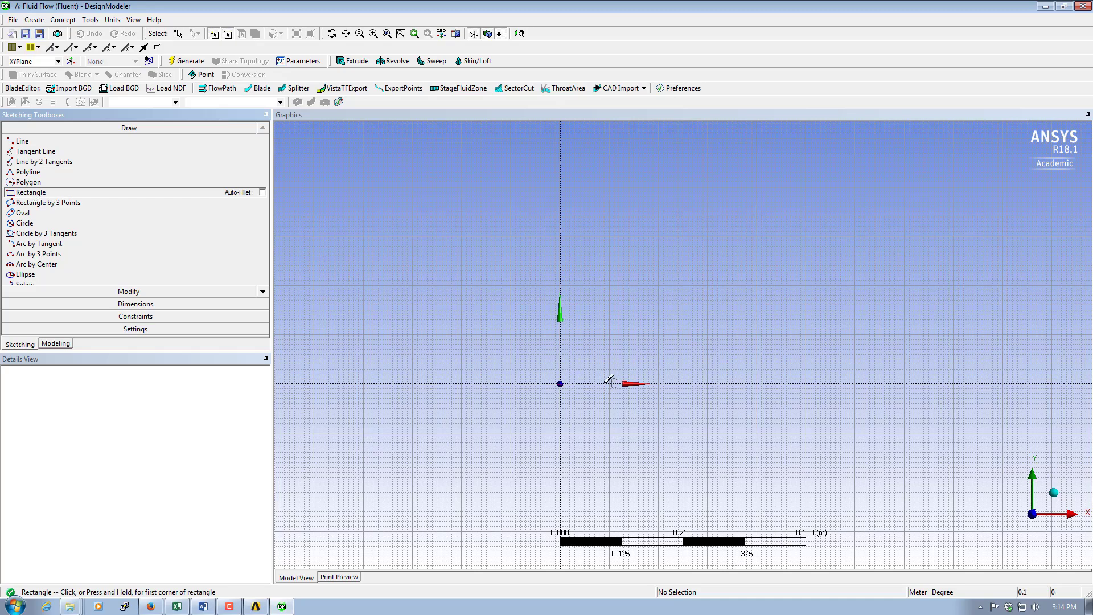
pyautogui.click(560, 382)
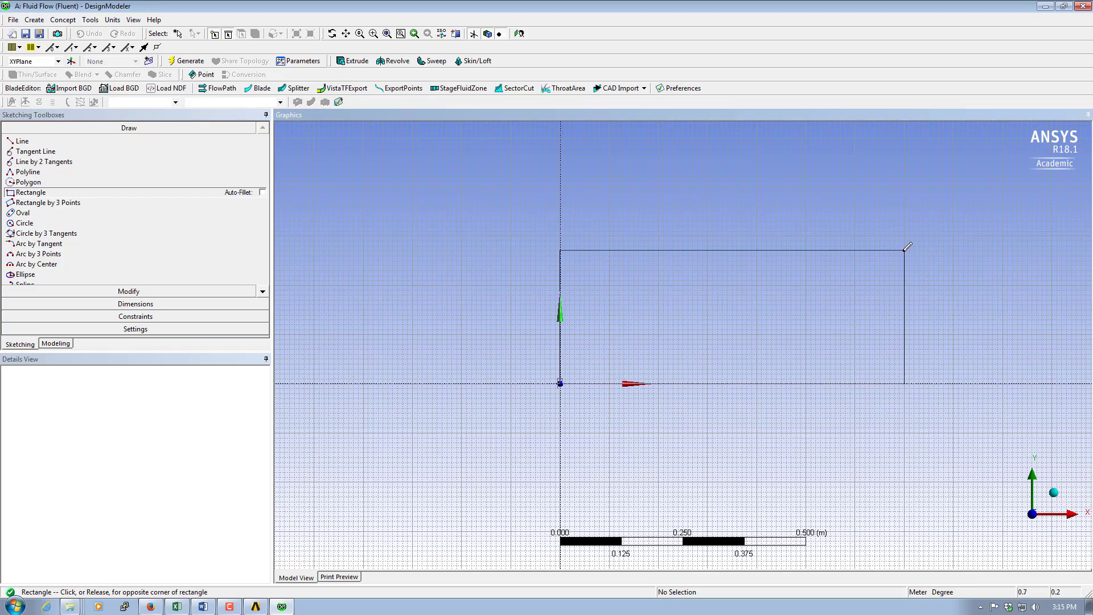
pyautogui.click(905, 249)
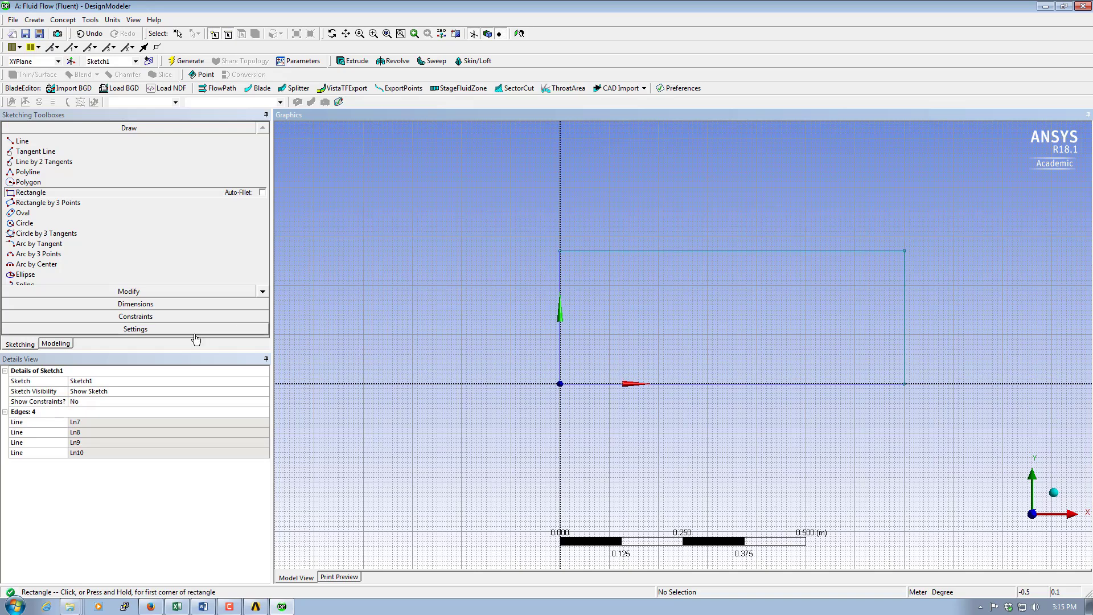
# Step: Try to add a Horizontal dimension to the rectangle's upper edge
pyautogui.click(142, 305)
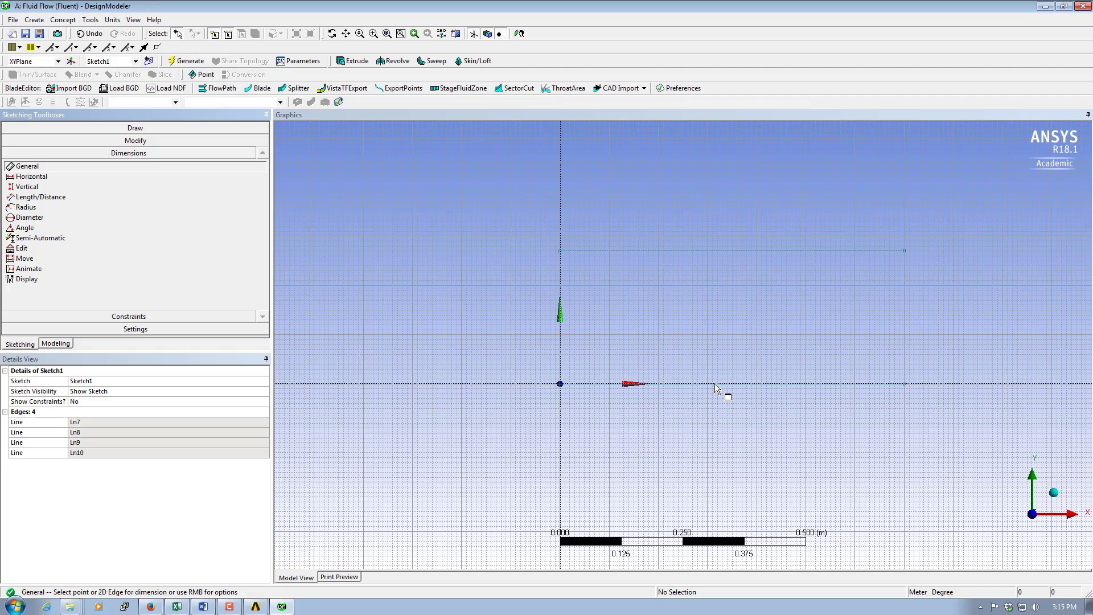
pyautogui.moveTo(516, 208); pyautogui.dragTo(949, 432, button='right')
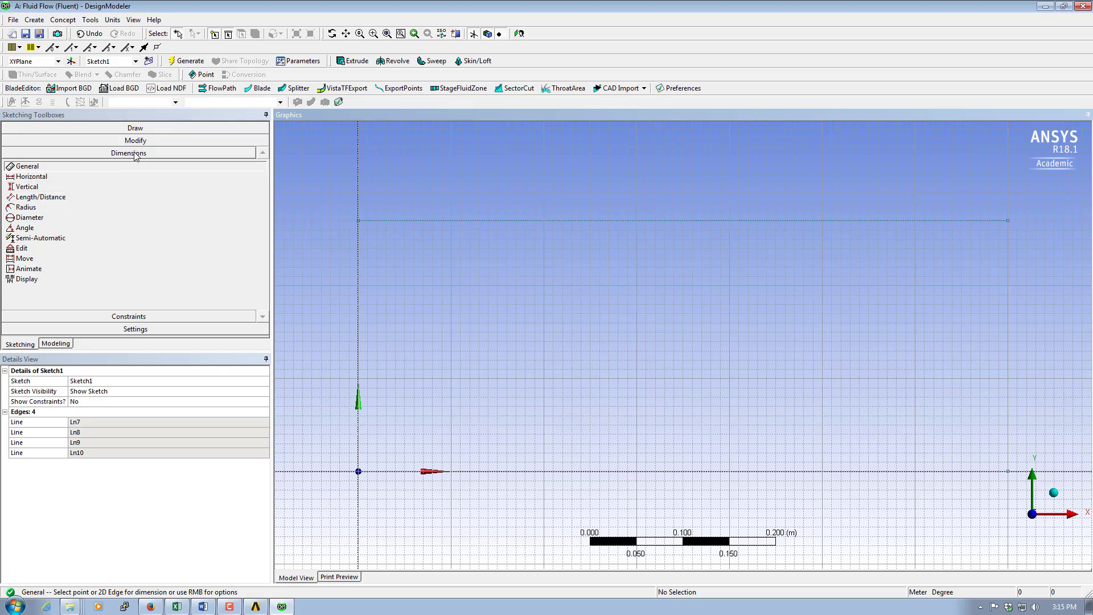
pyautogui.click(26, 177)
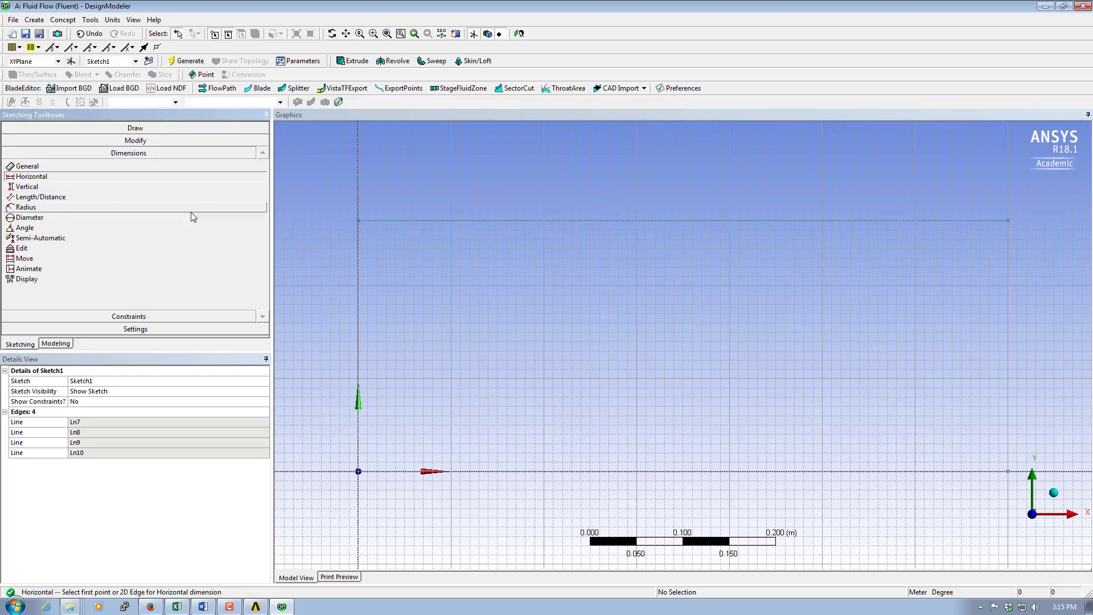
pyautogui.click(648, 222)
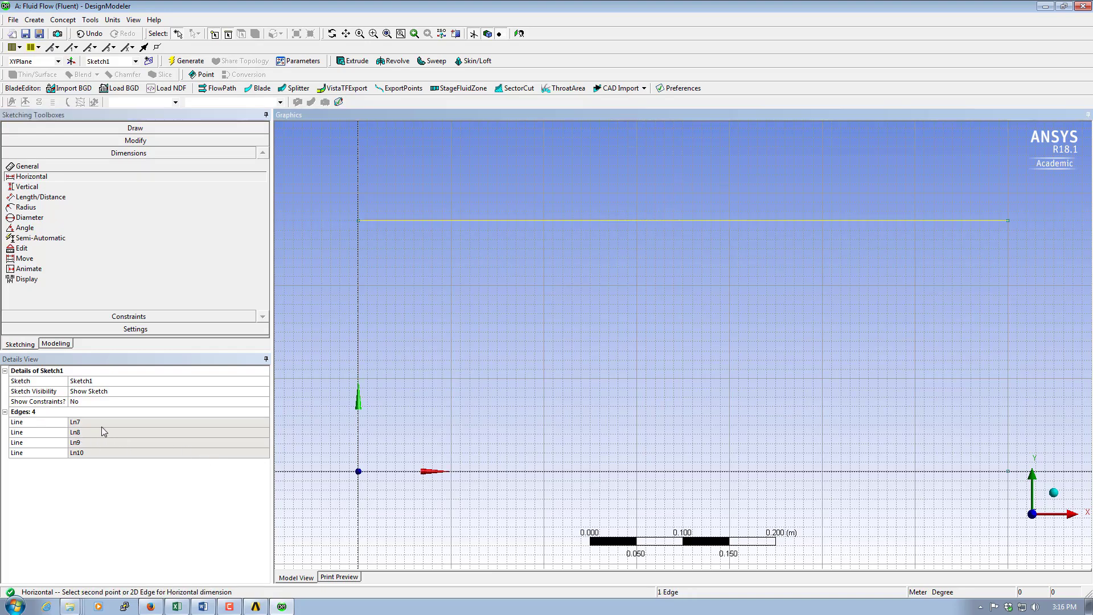
pyautogui.click(39, 178)
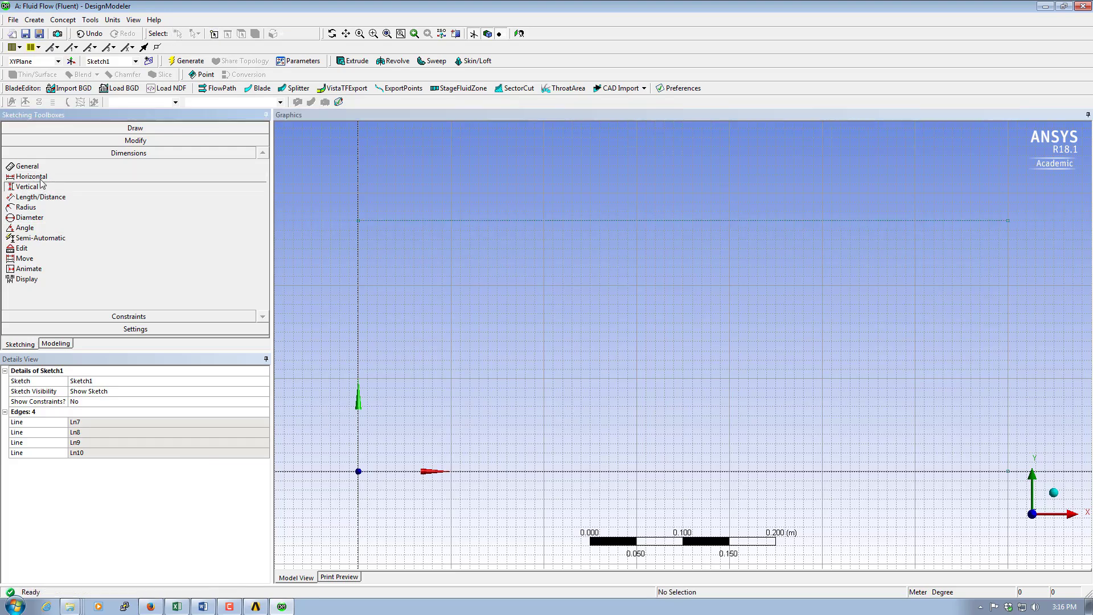
pyautogui.click(554, 220)
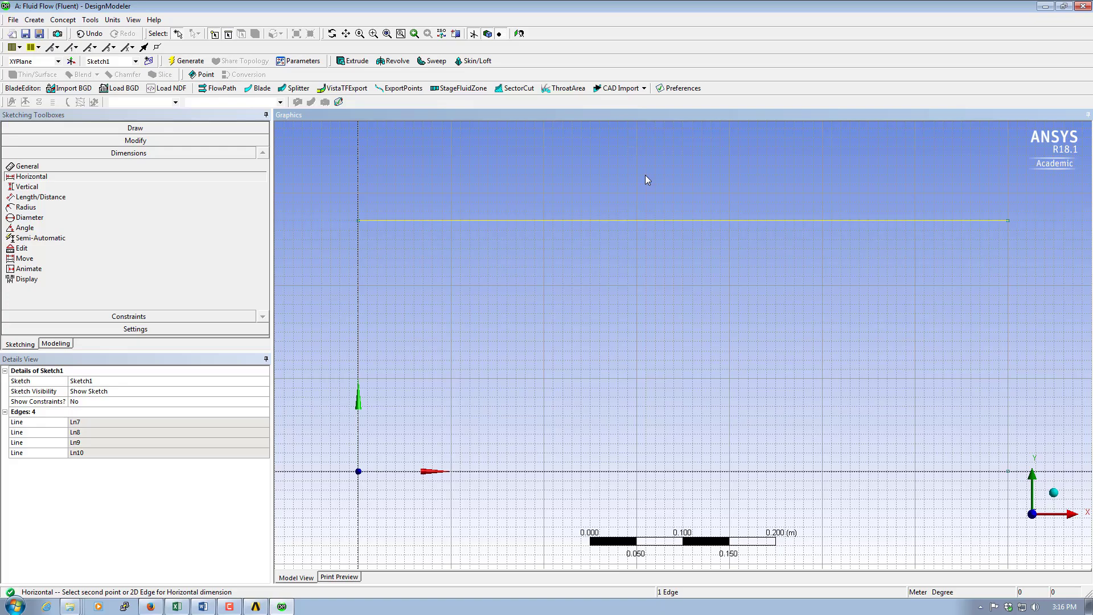
pyautogui.scroll(-1, 675, 379)
pyautogui.scroll(-3, 671, 374)
pyautogui.click(653, 285)
# Step: Add a General dimension to the rectangle's upper edge and set its length to 1 m
pyautogui.click(26, 166)
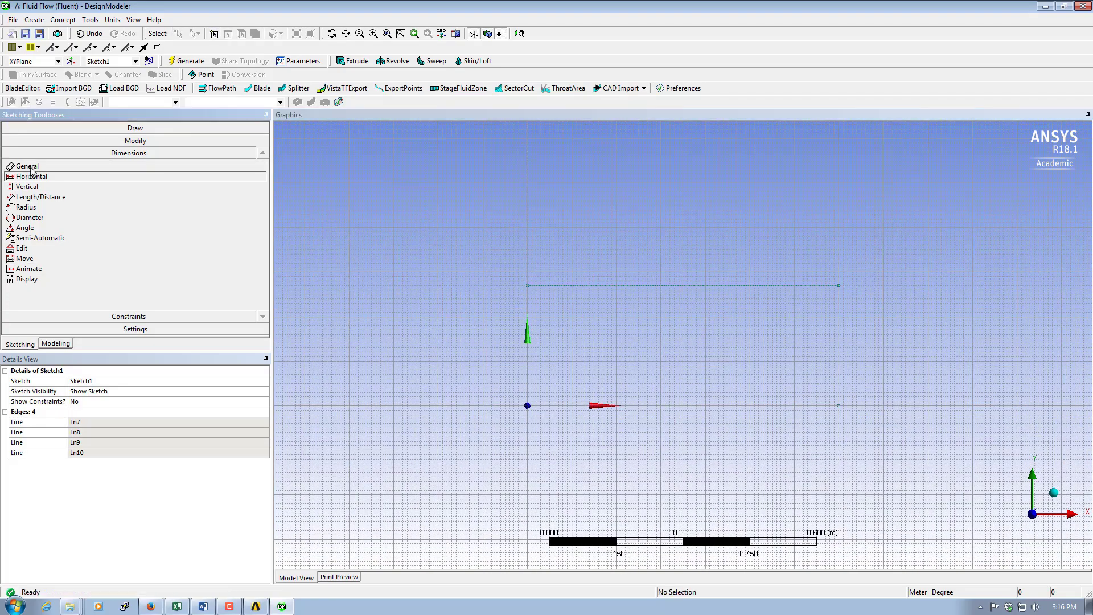
pyautogui.click(683, 286)
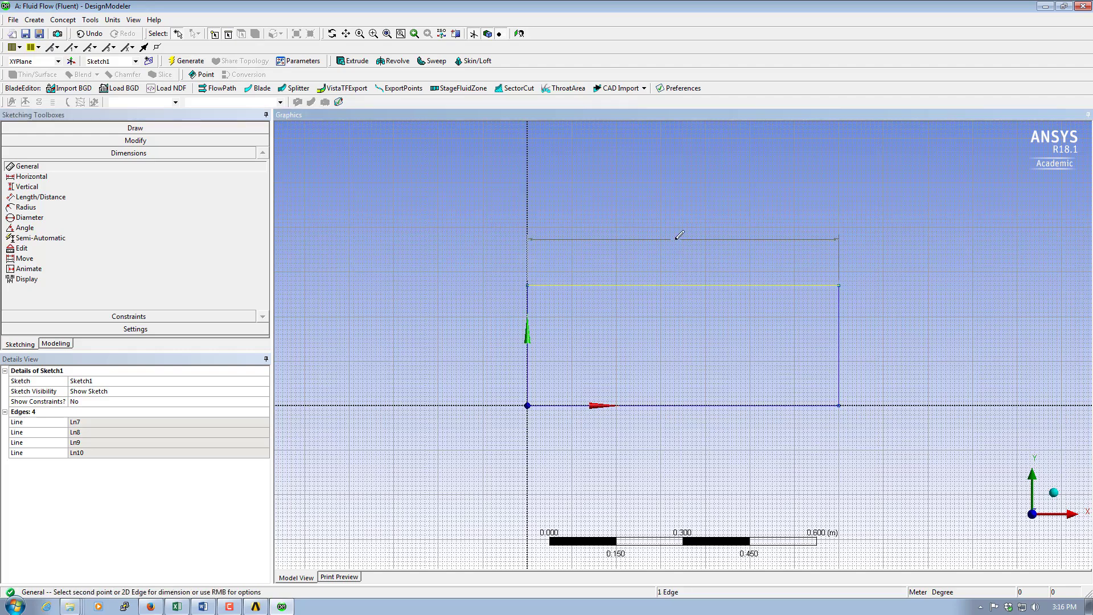
pyautogui.click(682, 236)
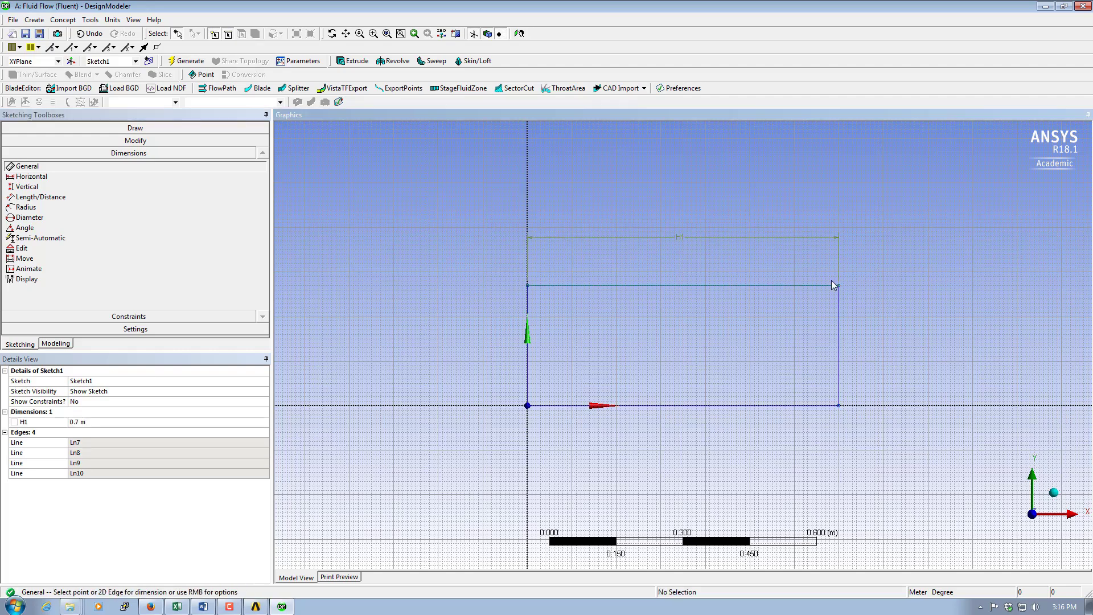
pyautogui.click(86, 421)
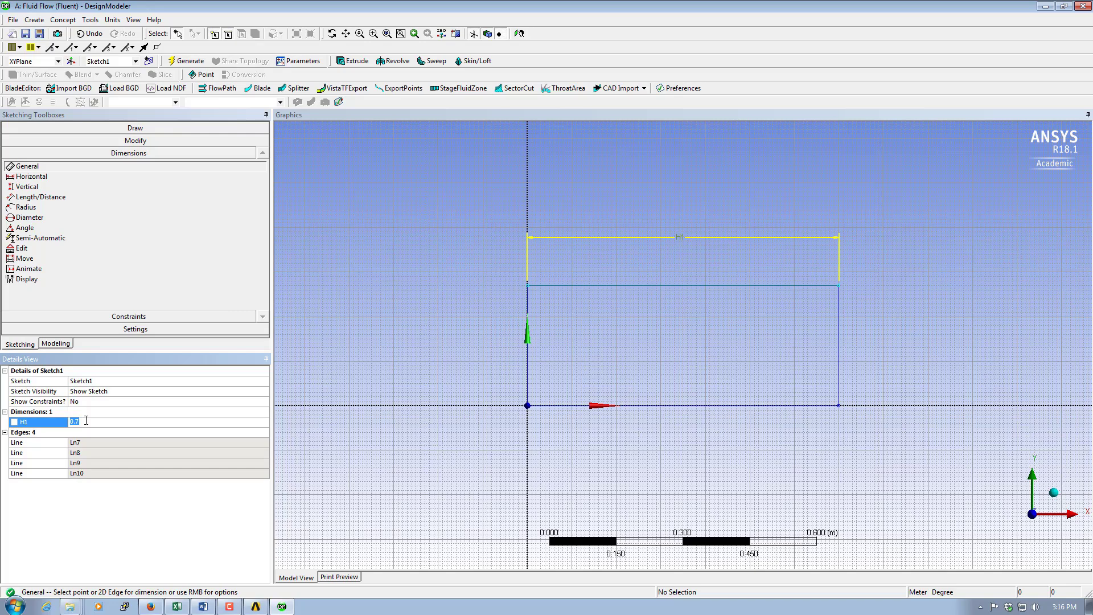
pyautogui.write('1')
pyautogui.press('Return')
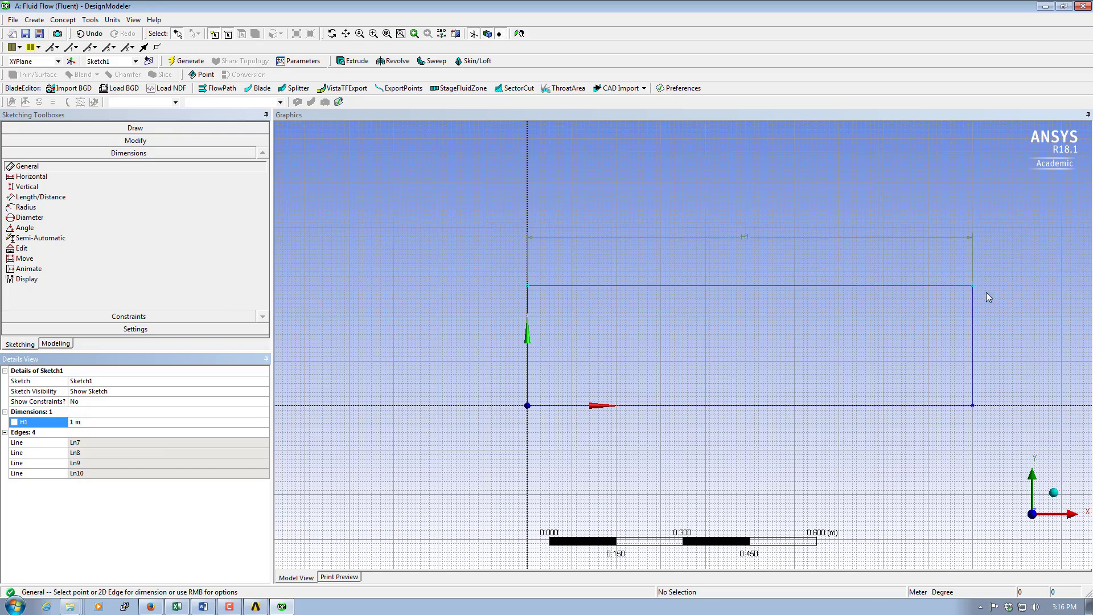
# Step: Add a General dimension to the rectangle's vertical edge farthest from the origin and set its length to 0.5 m
pyautogui.click(972, 326)
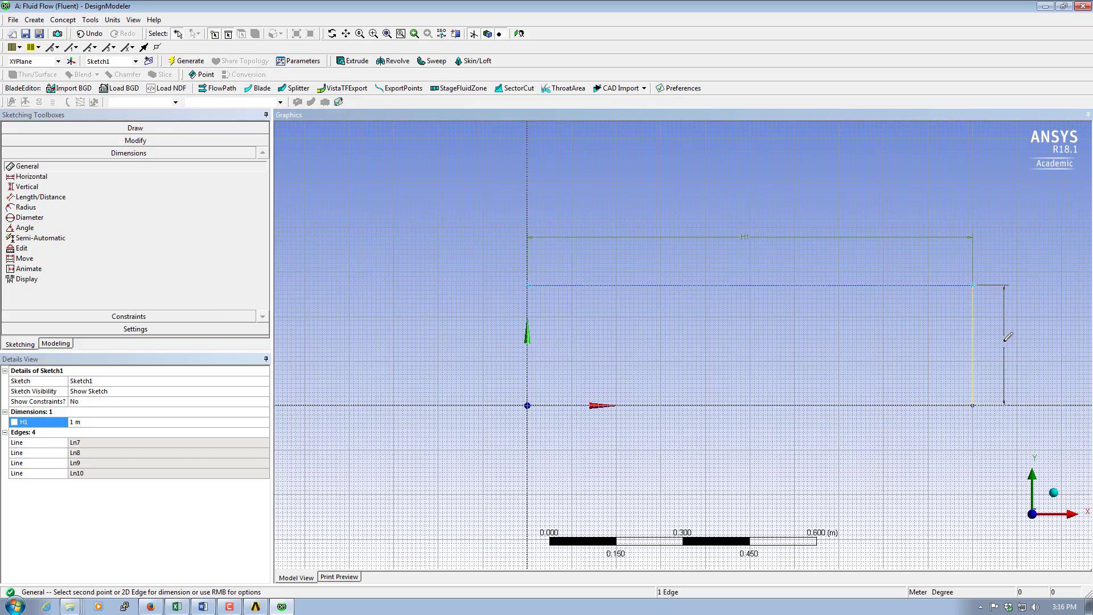
pyautogui.click(1007, 337)
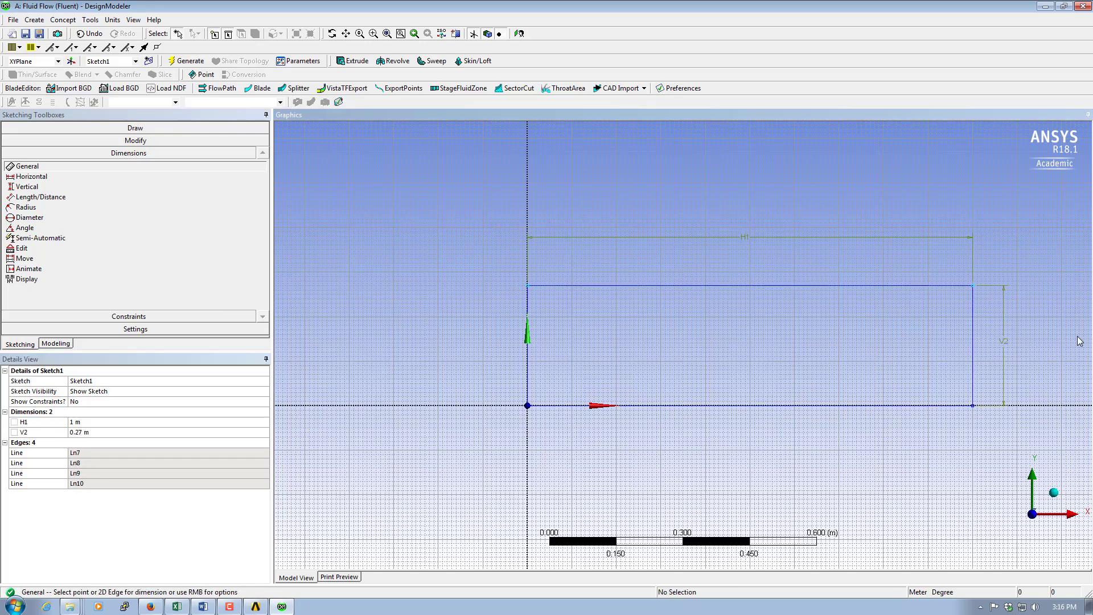
pyautogui.click(85, 432)
pyautogui.write('0')
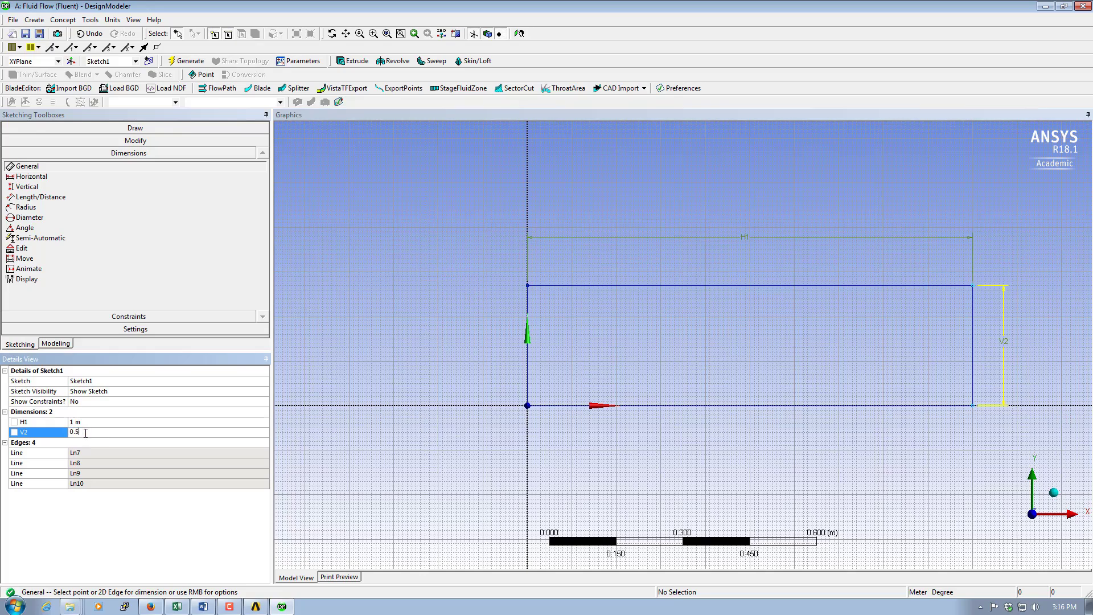
pyautogui.write('.5')
pyautogui.press('Return')
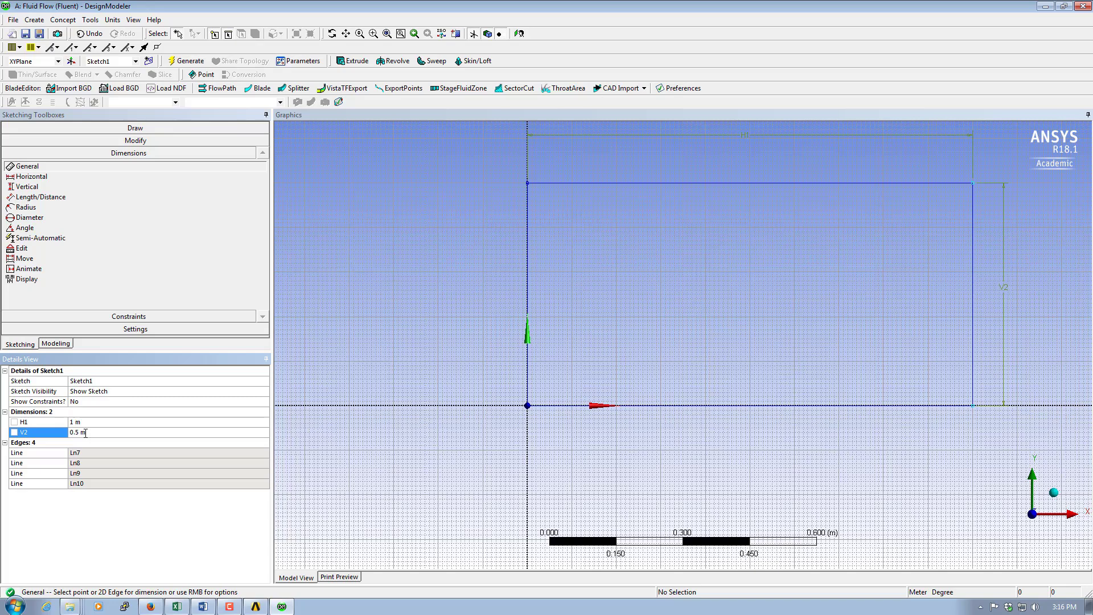
# Step: Create a surface body from Sketch1 on the XY plane using Surfaces From Sketches and generate it
pyautogui.click(346, 33)
pyautogui.moveTo(434, 239)
pyautogui.mouseDown()
pyautogui.moveTo(558, 332)
pyautogui.moveTo(454, 356)
pyautogui.moveTo(539, 380)
pyautogui.moveTo(594, 375)
pyautogui.mouseUp()
pyautogui.scroll(4, 595, 375)
pyautogui.moveTo(651, 334); pyautogui.dragTo(654, 309)
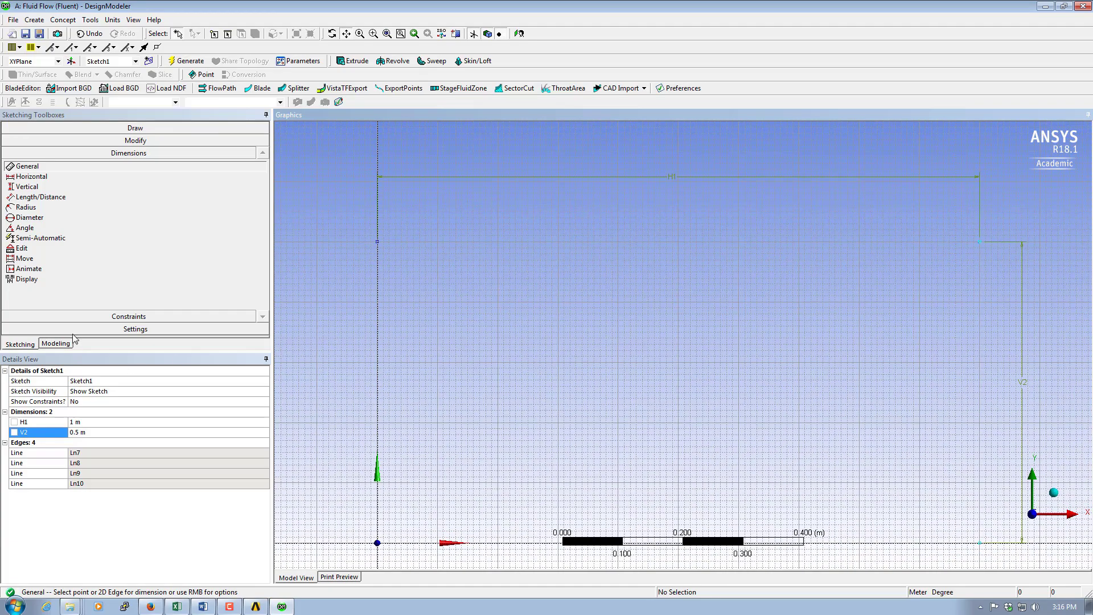
pyautogui.click(55, 344)
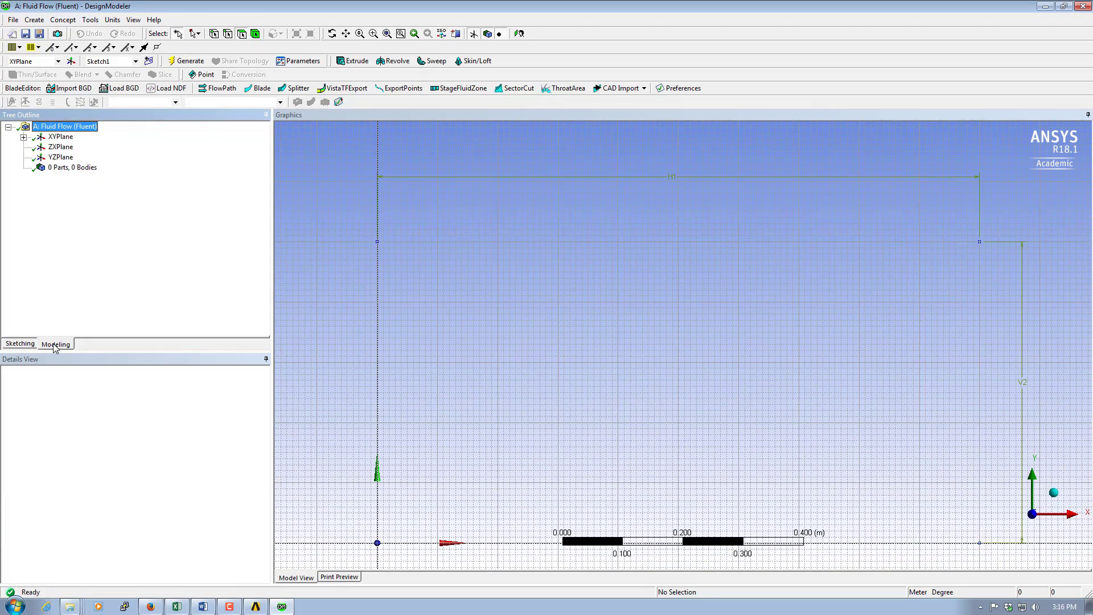
pyautogui.click(60, 137)
pyautogui.click(23, 137)
pyautogui.click(75, 148)
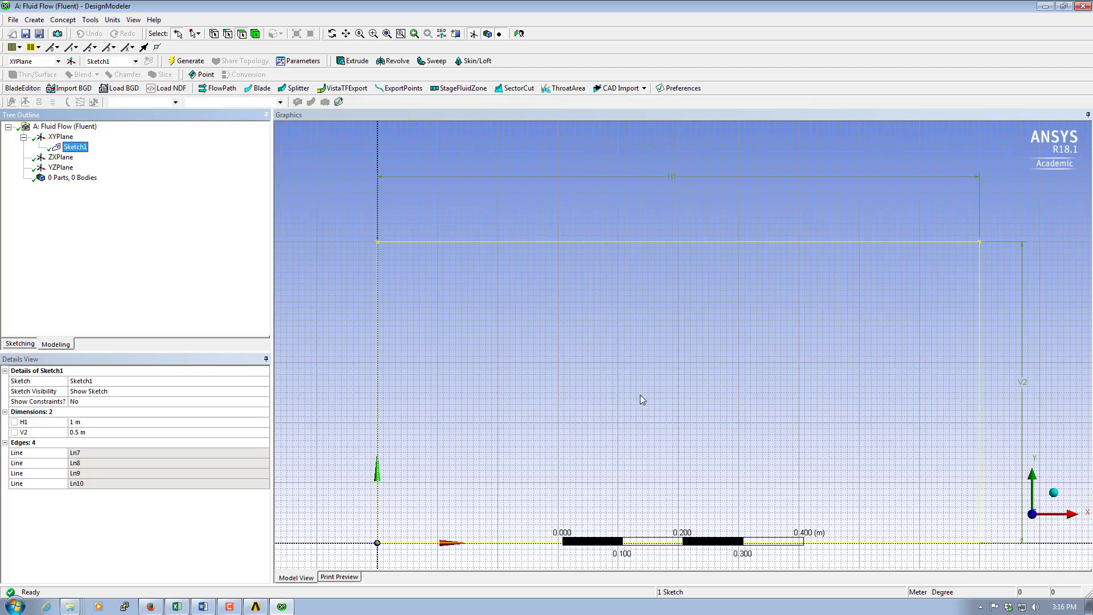
pyautogui.click(91, 20)
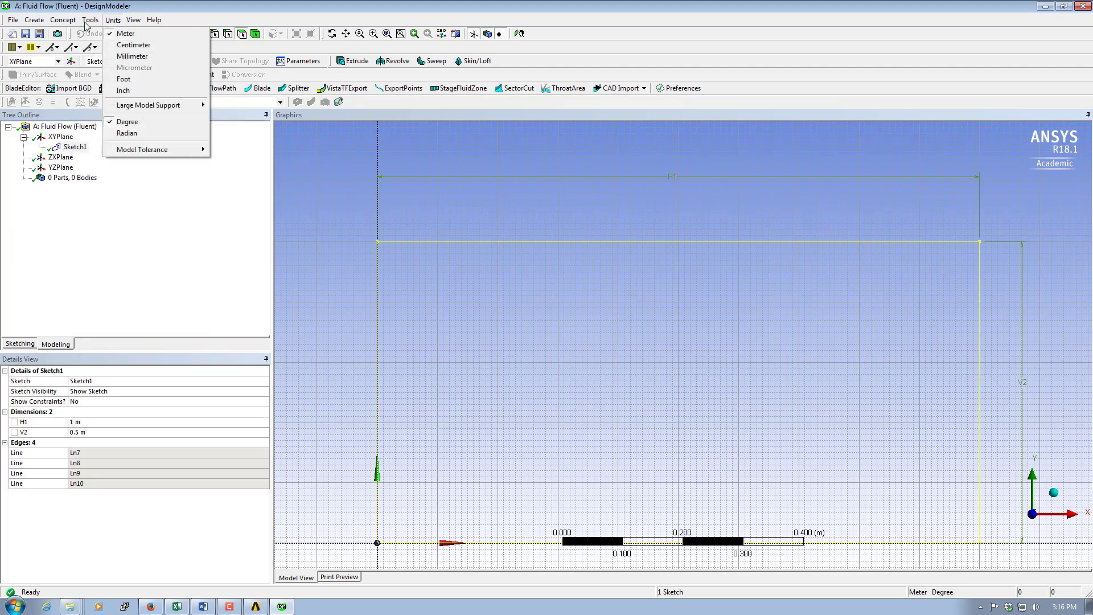
pyautogui.moveTo(53, 25)
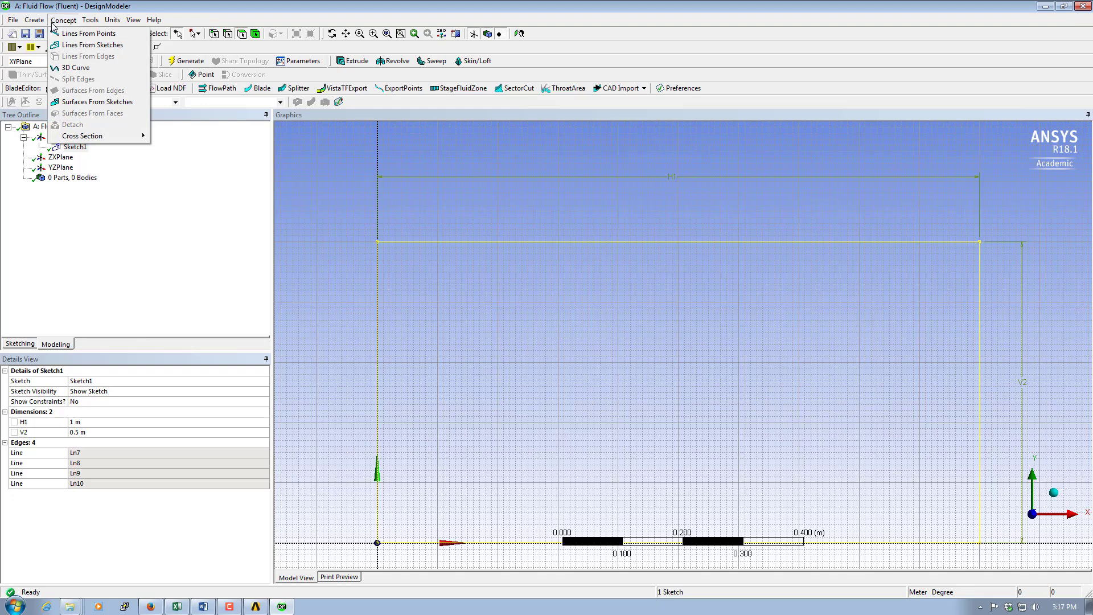
pyautogui.click(77, 105)
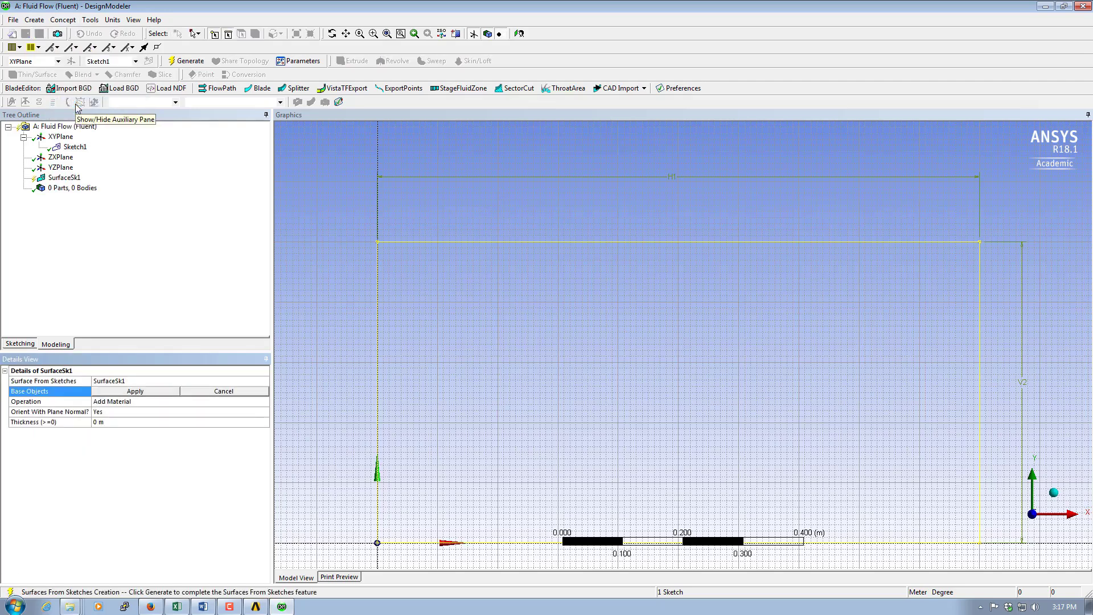
pyautogui.click(85, 149)
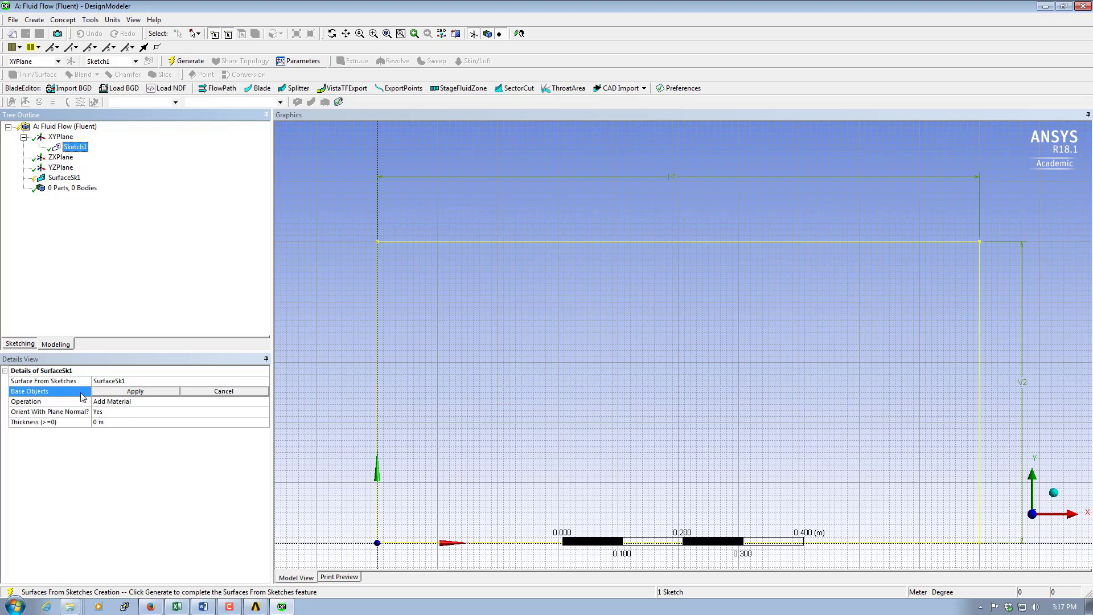
pyautogui.click(108, 393)
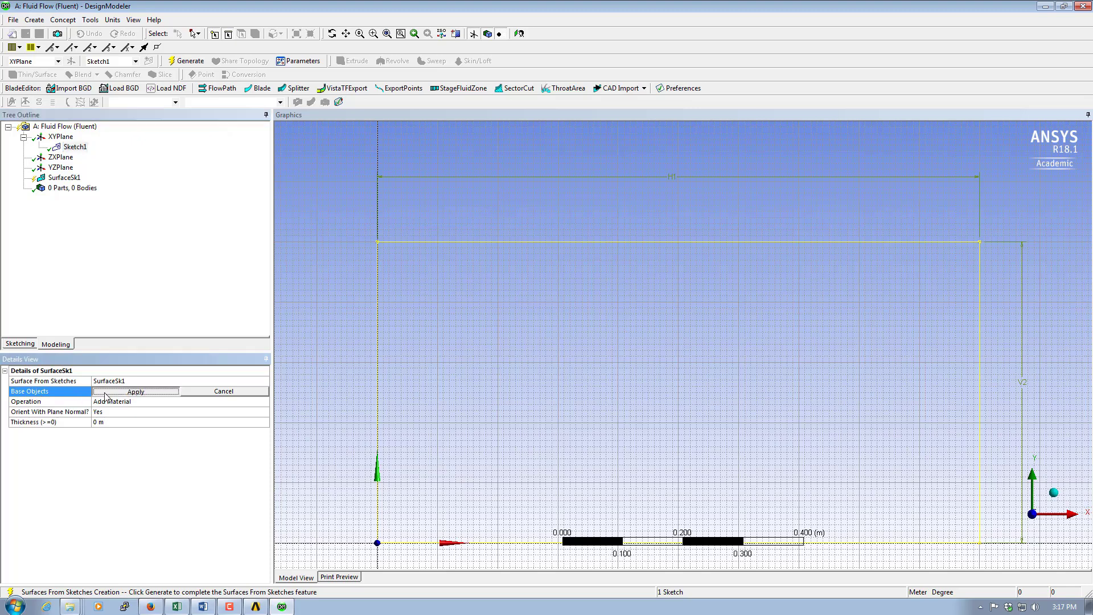
pyautogui.click(191, 61)
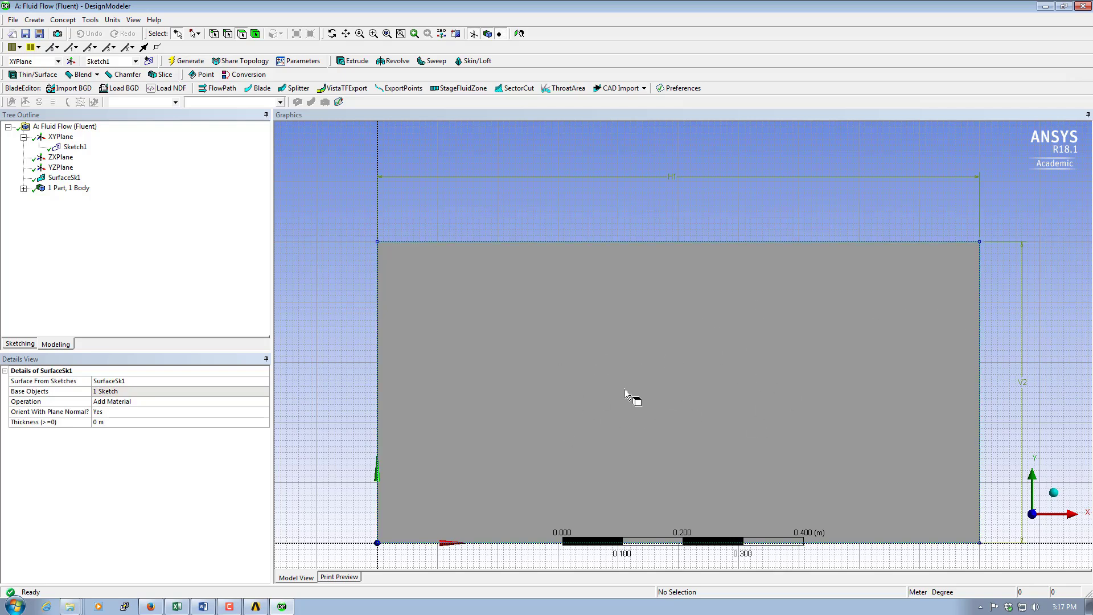
# Step: Save the project with the finished surface geometry and close the geometry editor to return to the project schematic
pyautogui.click(346, 34)
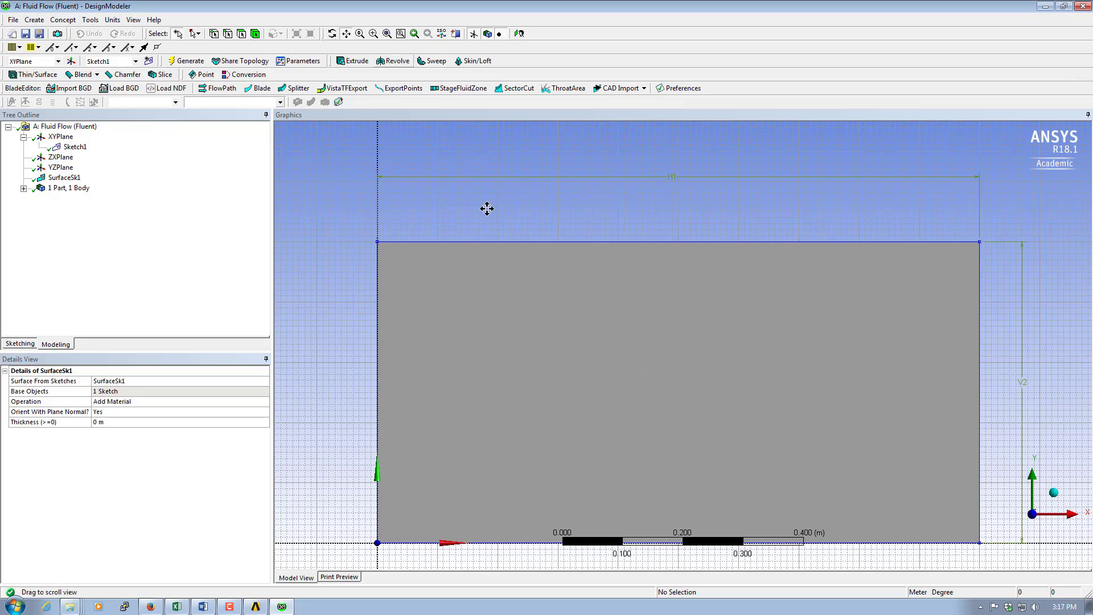
pyautogui.moveTo(547, 371); pyautogui.dragTo(527, 319)
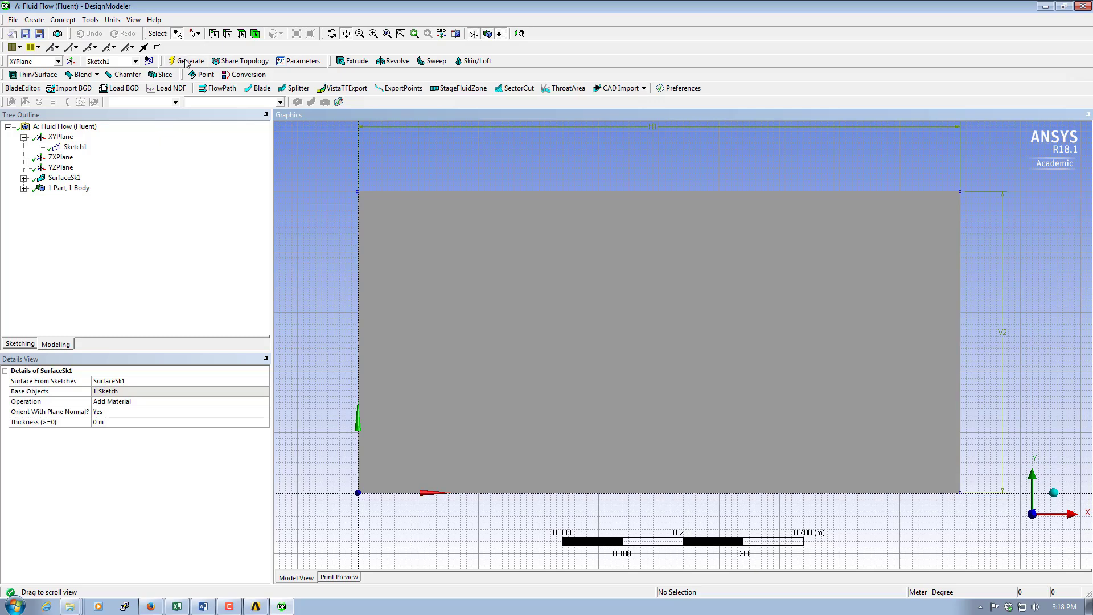
pyautogui.click(13, 21)
pyautogui.click(34, 68)
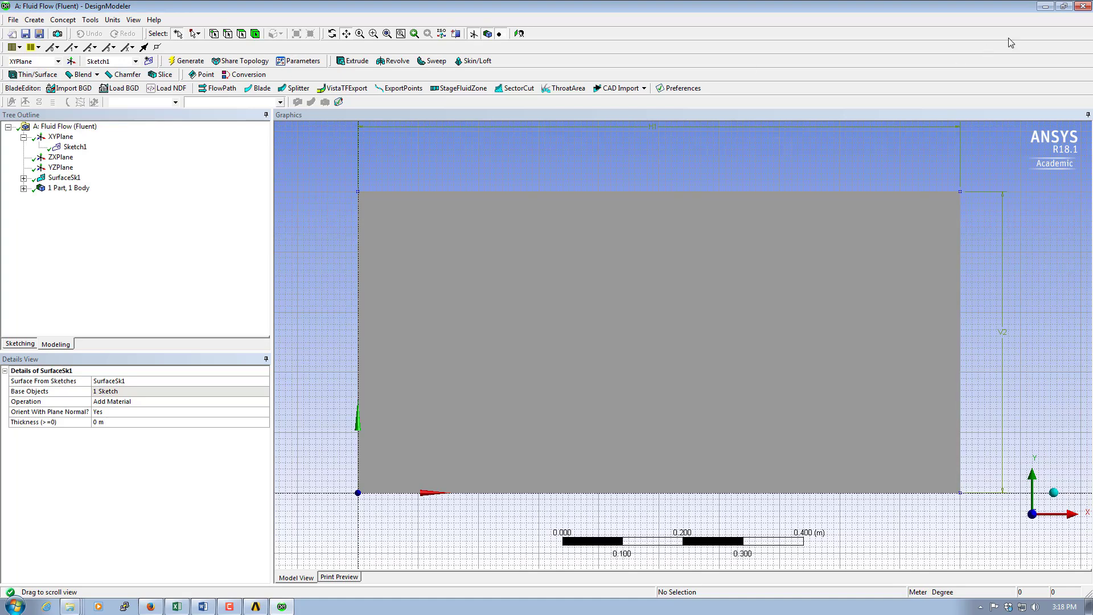
pyautogui.click(1083, 7)
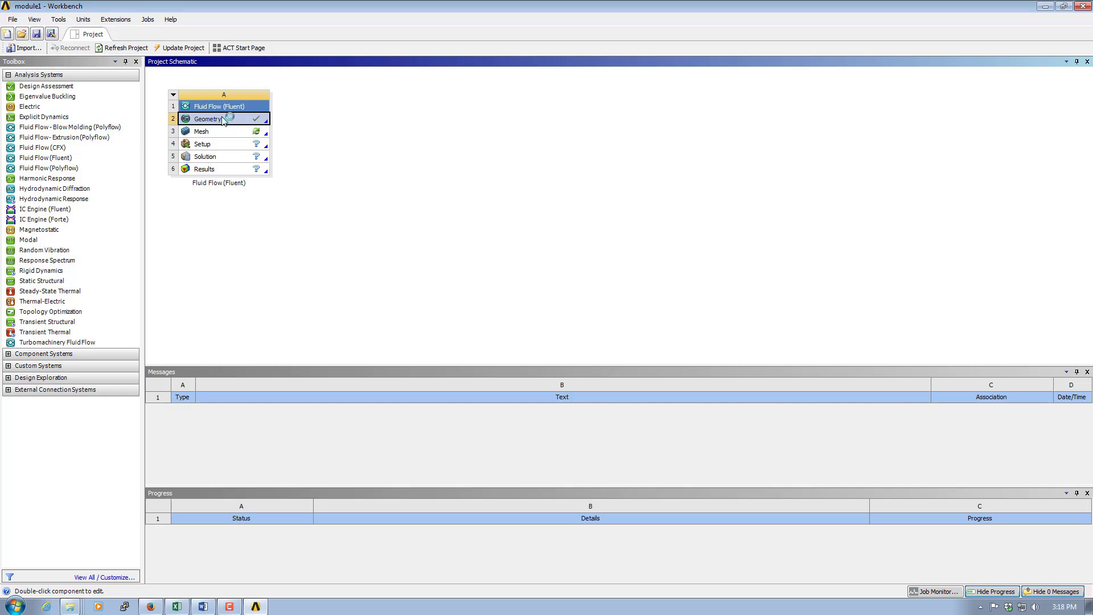
# Step: Open the Fluent system's Mesh component in the Meshing application and generate a mesh with the default settings
pyautogui.doubleClick(204, 137)
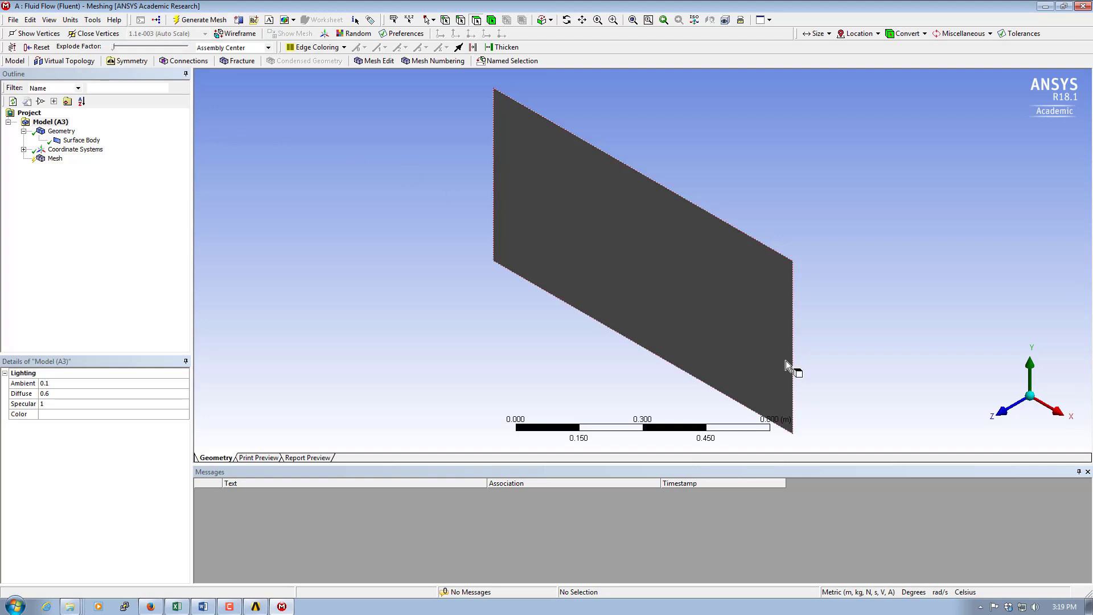
pyautogui.click(1003, 416)
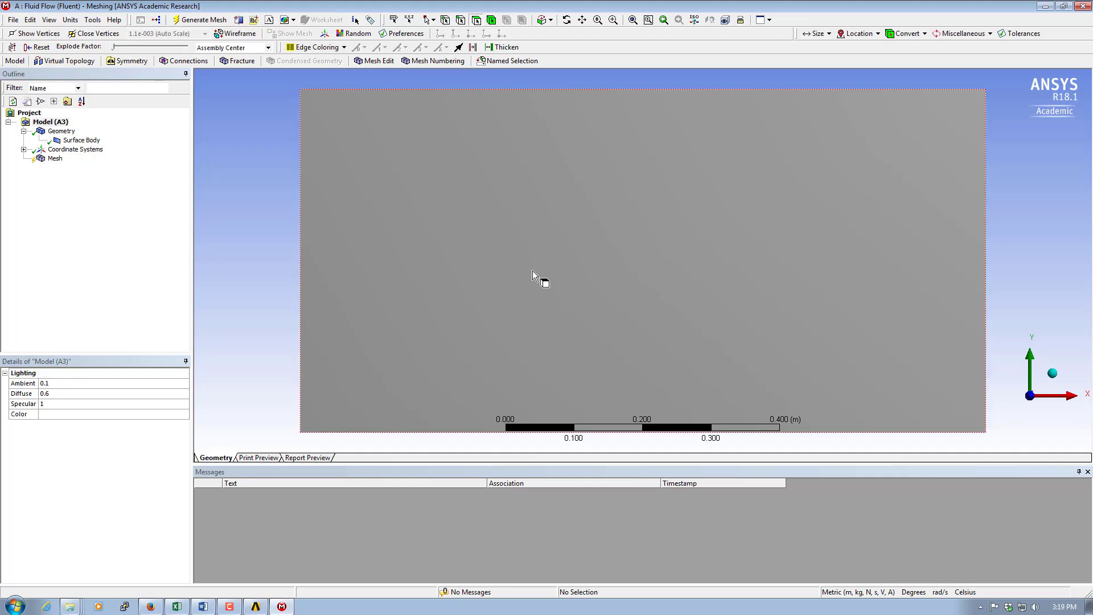
pyautogui.click(582, 20)
pyautogui.scroll(-2, 600, 229)
pyautogui.moveTo(600, 234)
pyautogui.mouseDown()
pyautogui.moveTo(556, 232)
pyautogui.moveTo(620, 237)
pyautogui.moveTo(602, 233)
pyautogui.mouseUp()
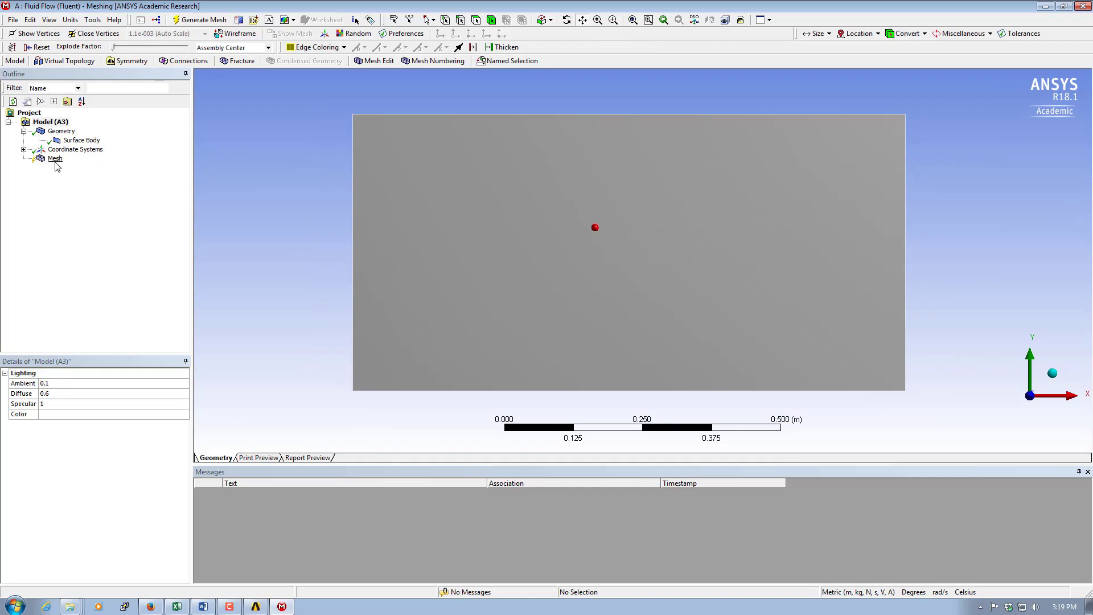
pyautogui.click(214, 23)
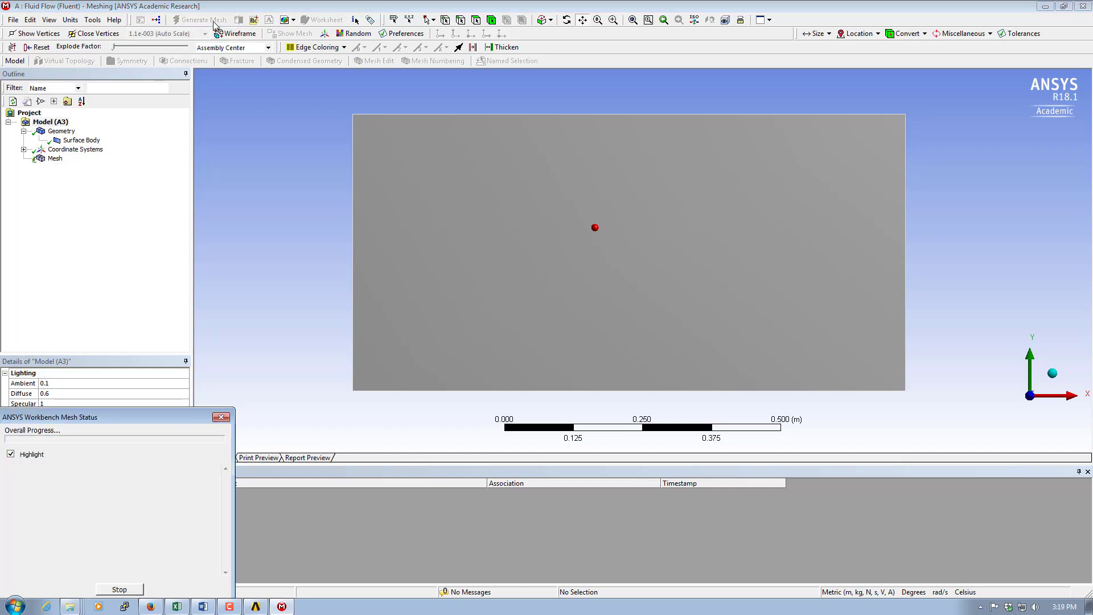
pyautogui.click(56, 158)
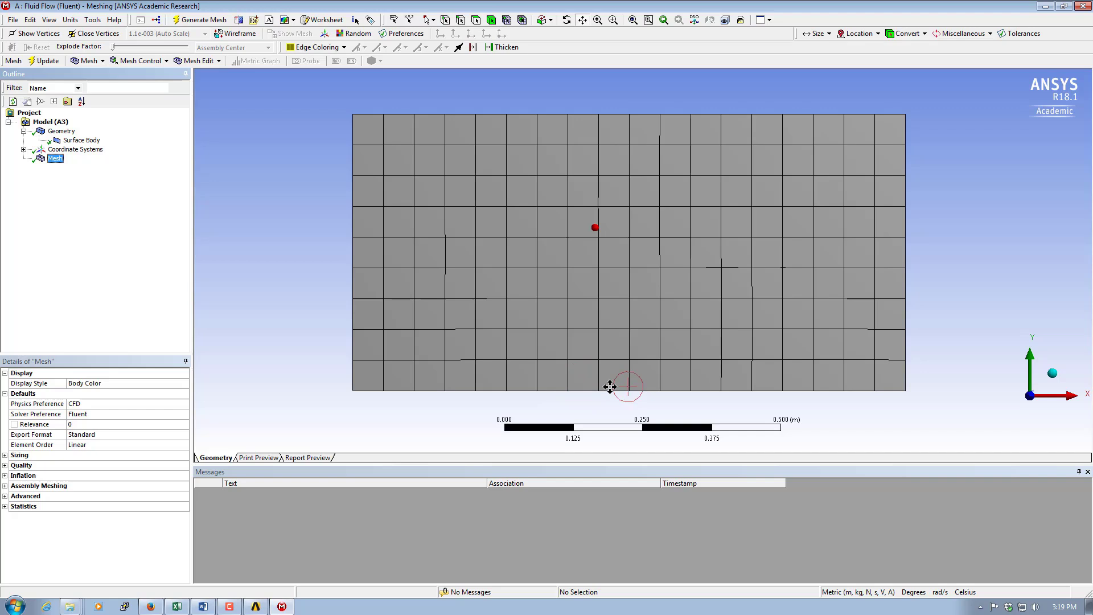
# Step: Insert a Face Meshing control under Mesh and scope it to the rectangular surface's face
pyautogui.rightClick(57, 164)
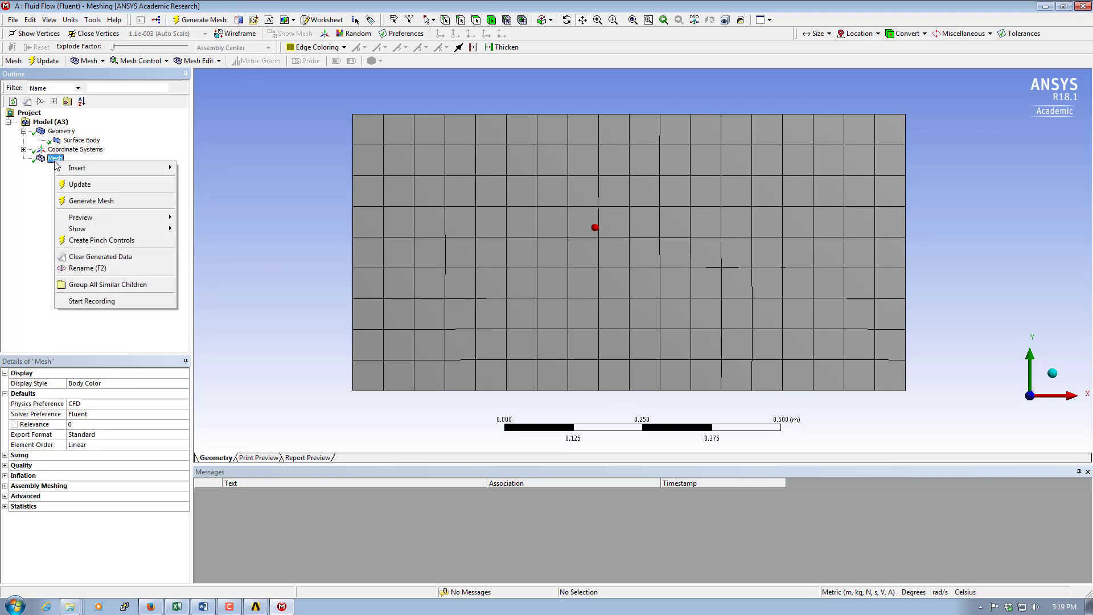
pyautogui.moveTo(91, 172)
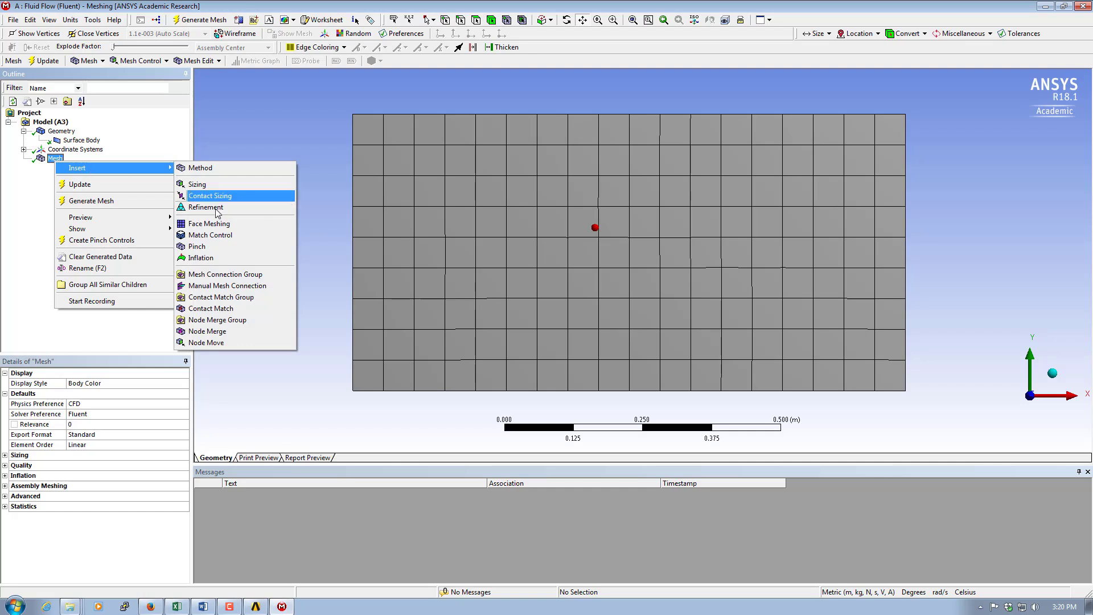
pyautogui.click(239, 227)
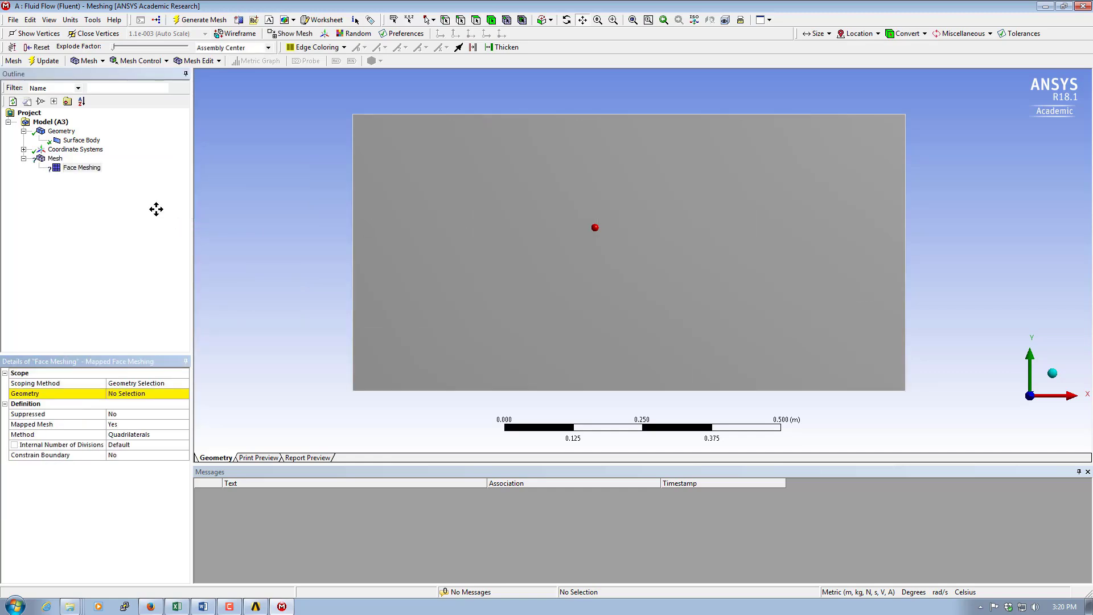
pyautogui.moveTo(454, 176); pyautogui.dragTo(726, 288)
pyautogui.scroll(-2, 653, 275)
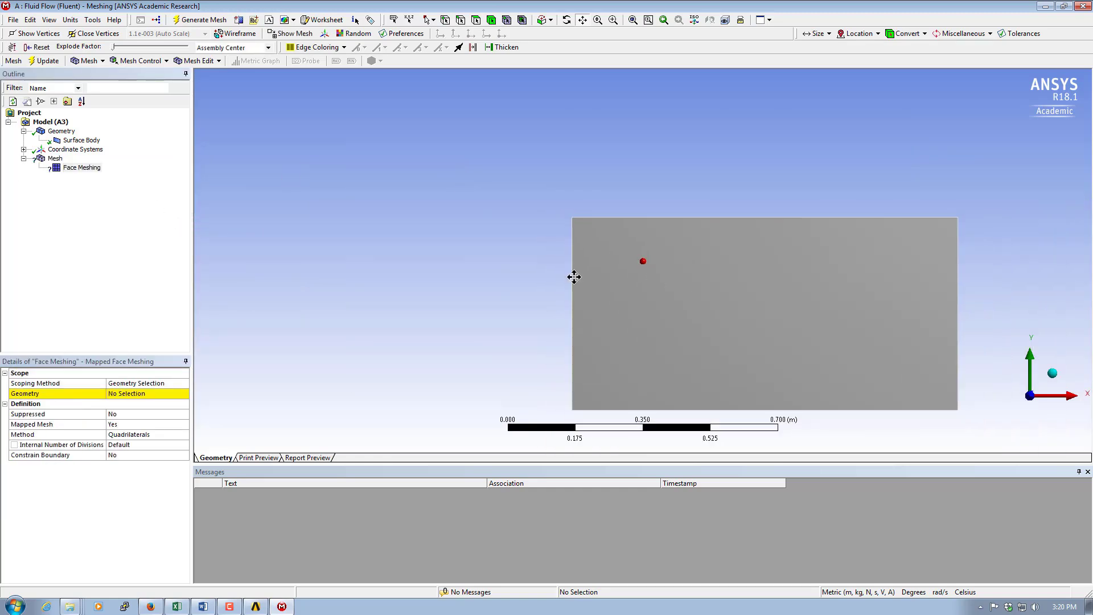
pyautogui.click(80, 167)
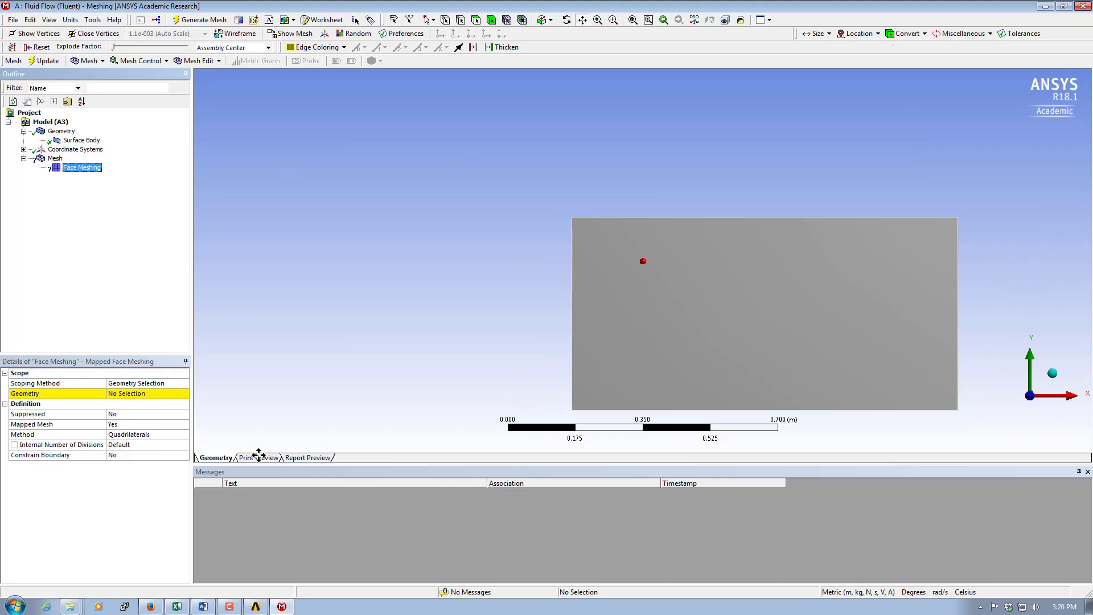
pyautogui.click(160, 393)
pyautogui.moveTo(722, 334); pyautogui.dragTo(642, 260)
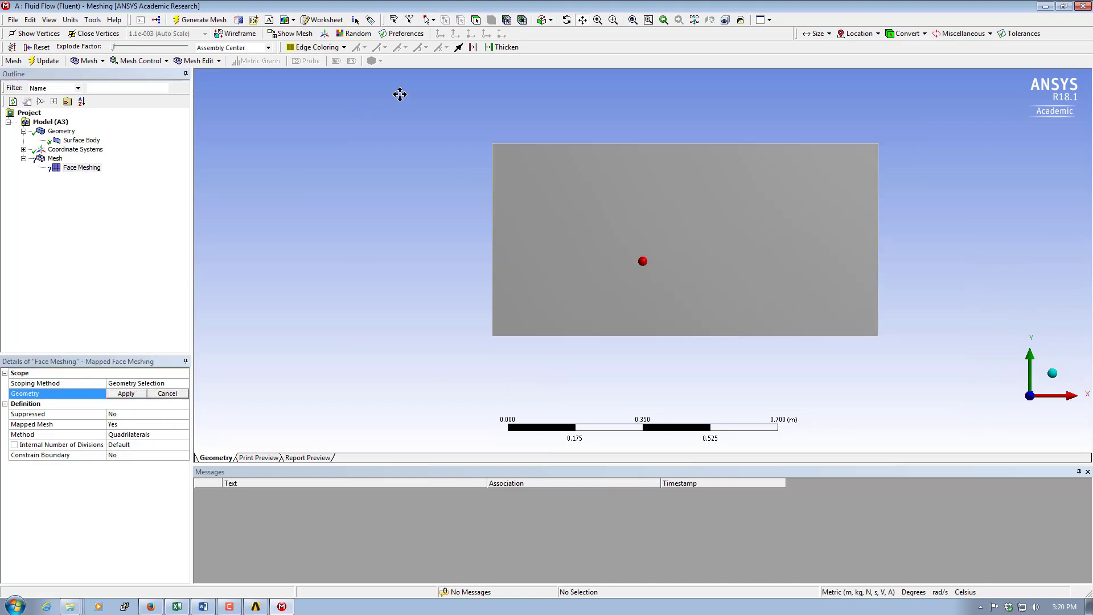
pyautogui.click(476, 21)
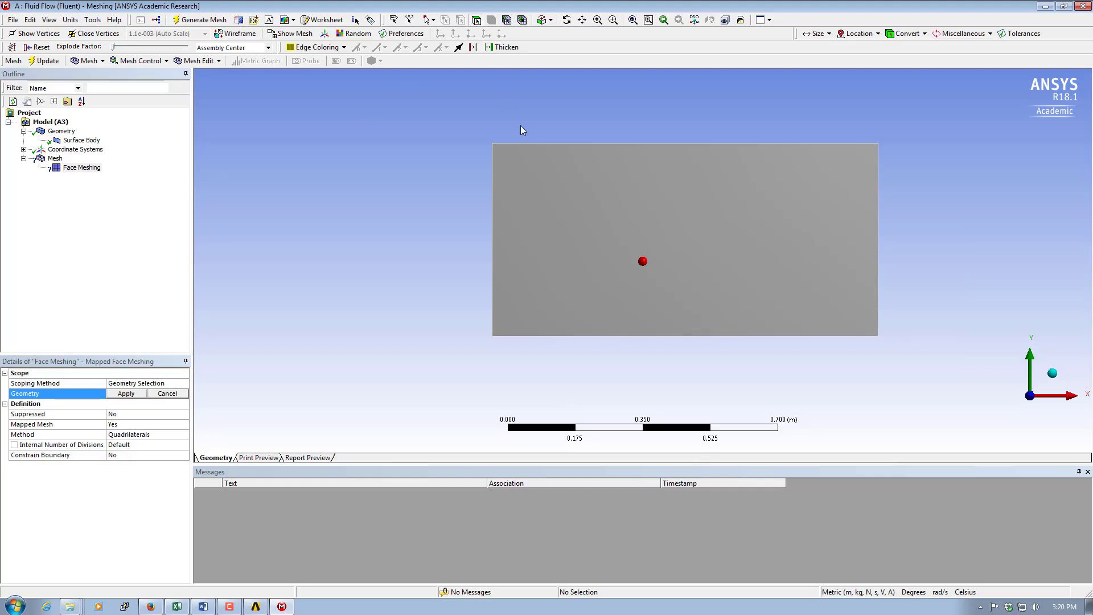
pyautogui.click(572, 225)
pyautogui.click(120, 394)
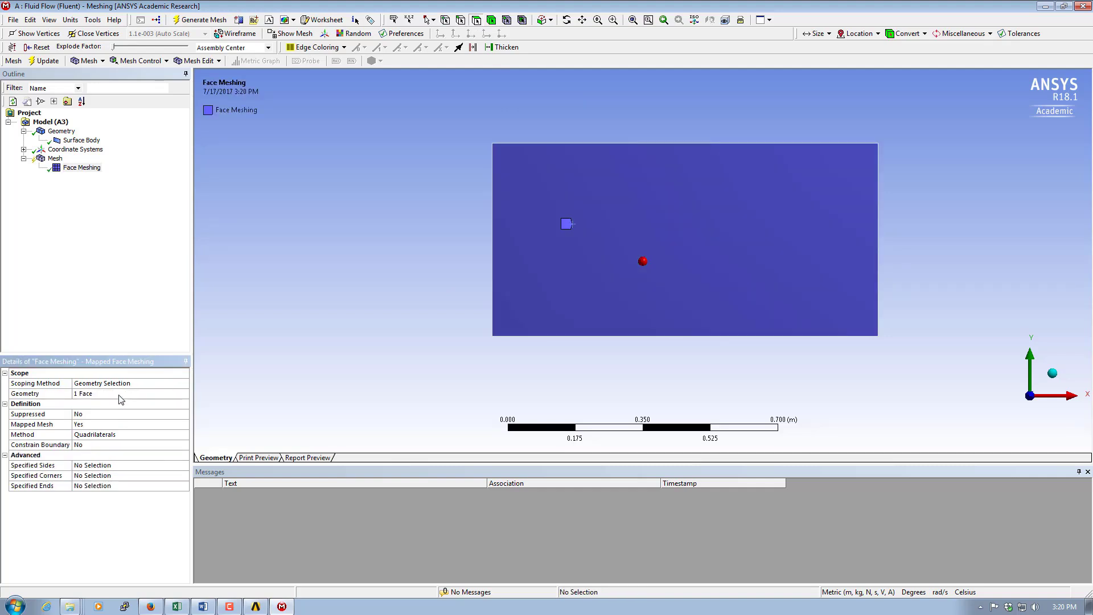
# Step: Regenerate the mesh with the Face Meshing control applied to the rectangular domain
pyautogui.click(194, 20)
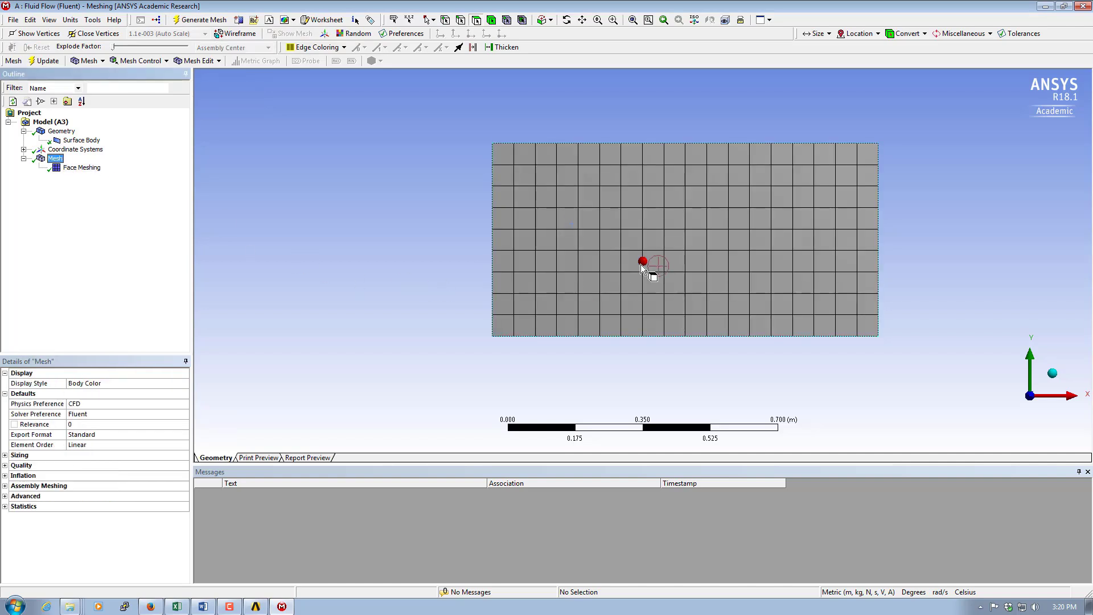
pyautogui.click(582, 19)
pyautogui.moveTo(583, 205); pyautogui.dragTo(541, 234)
pyautogui.scroll(2, 543, 235)
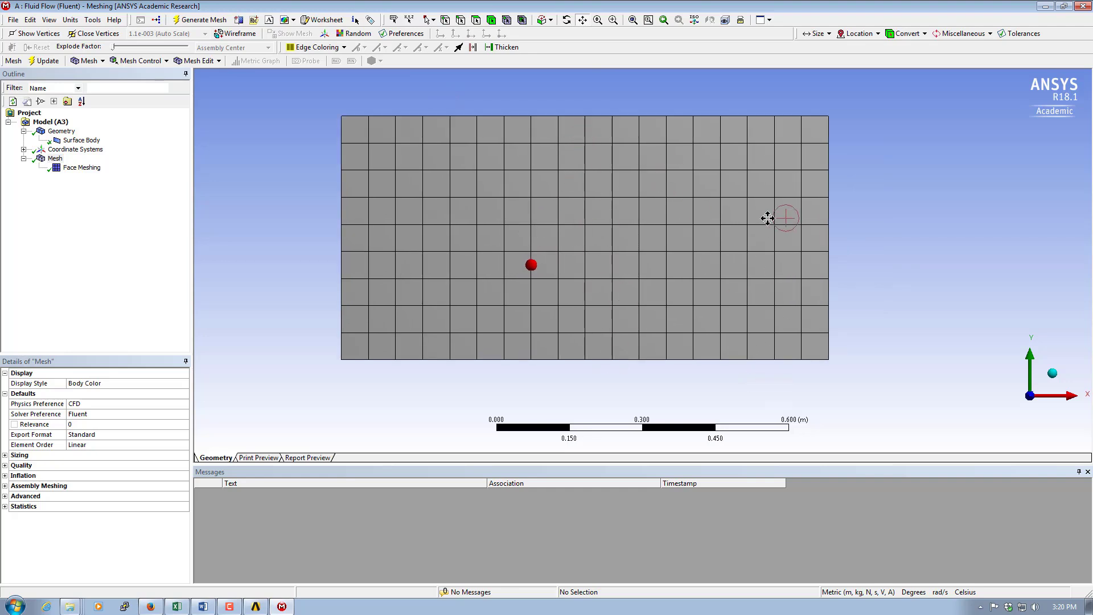
# Step: Insert a Sizing control under Mesh and scope it to the top and bottom edges of the rectangular surface
pyautogui.rightClick(55, 160)
pyautogui.moveTo(82, 168)
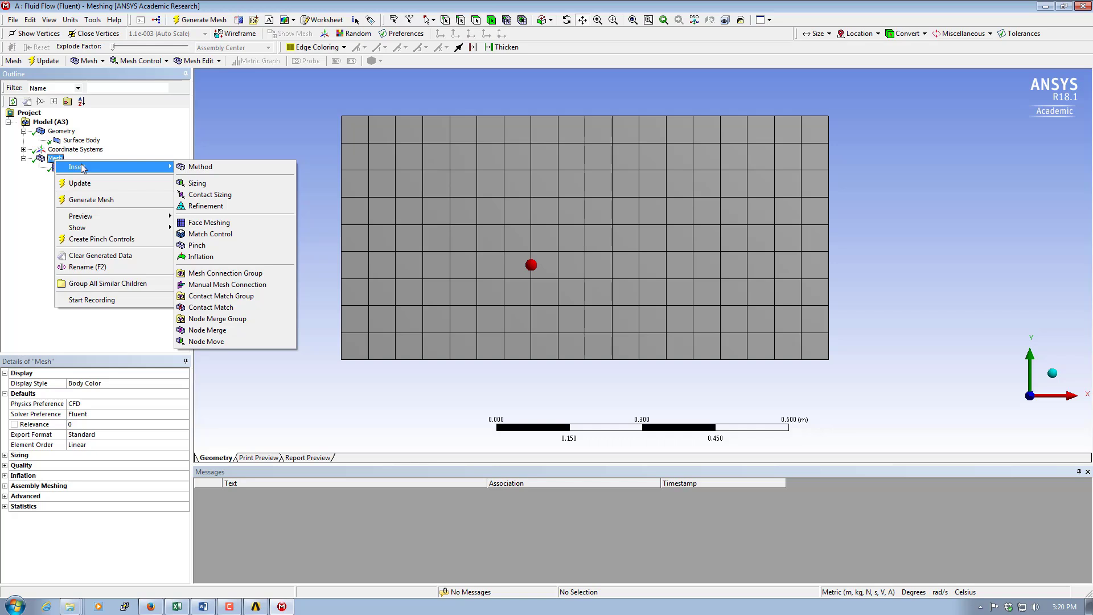
pyautogui.click(202, 185)
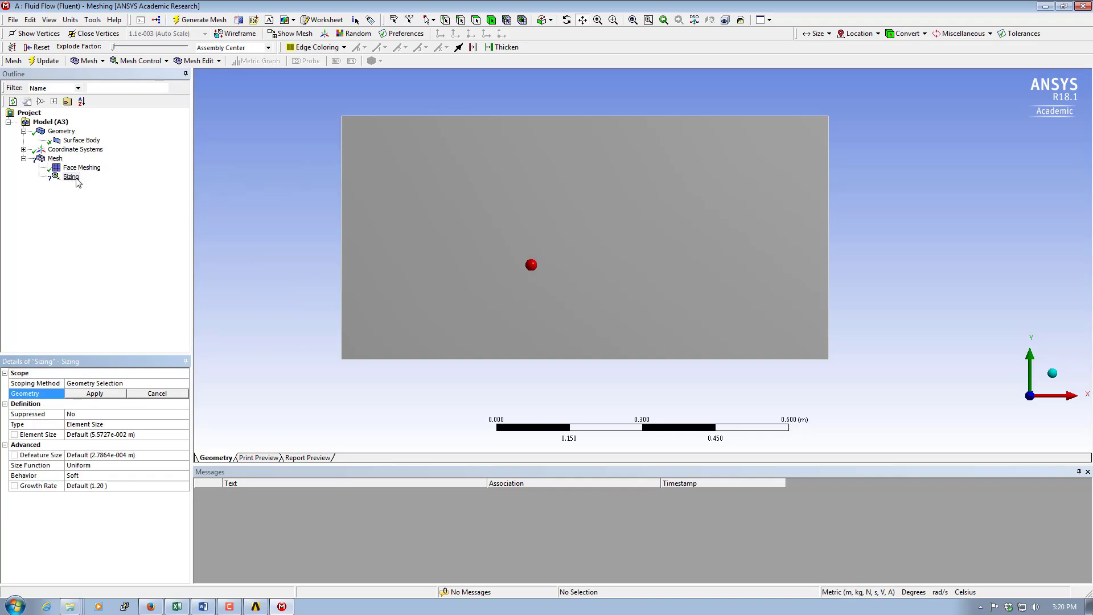
pyautogui.click(461, 20)
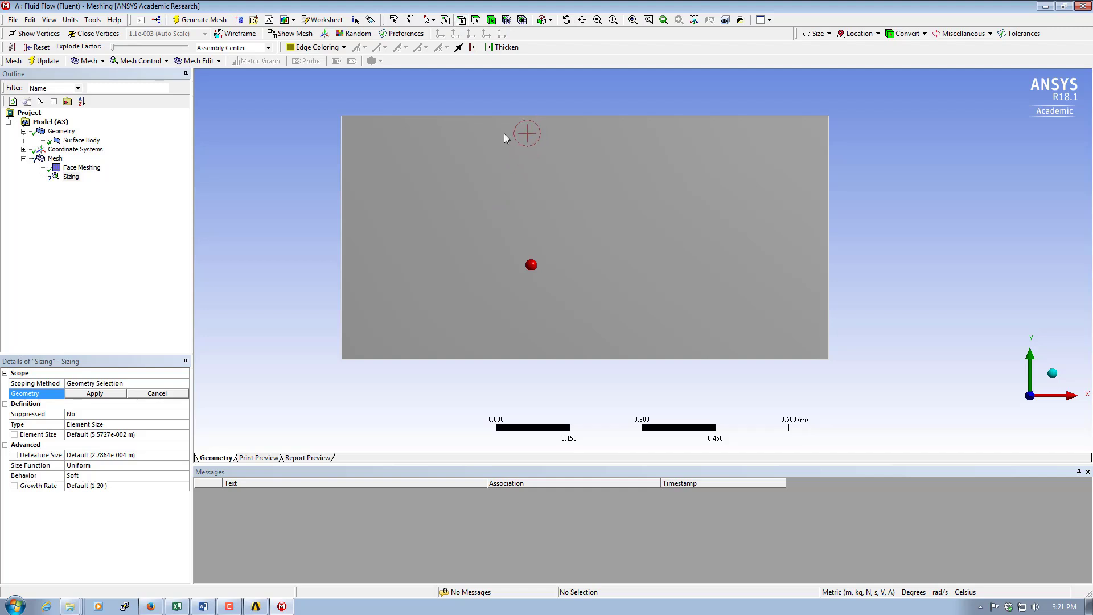
pyautogui.click(510, 117)
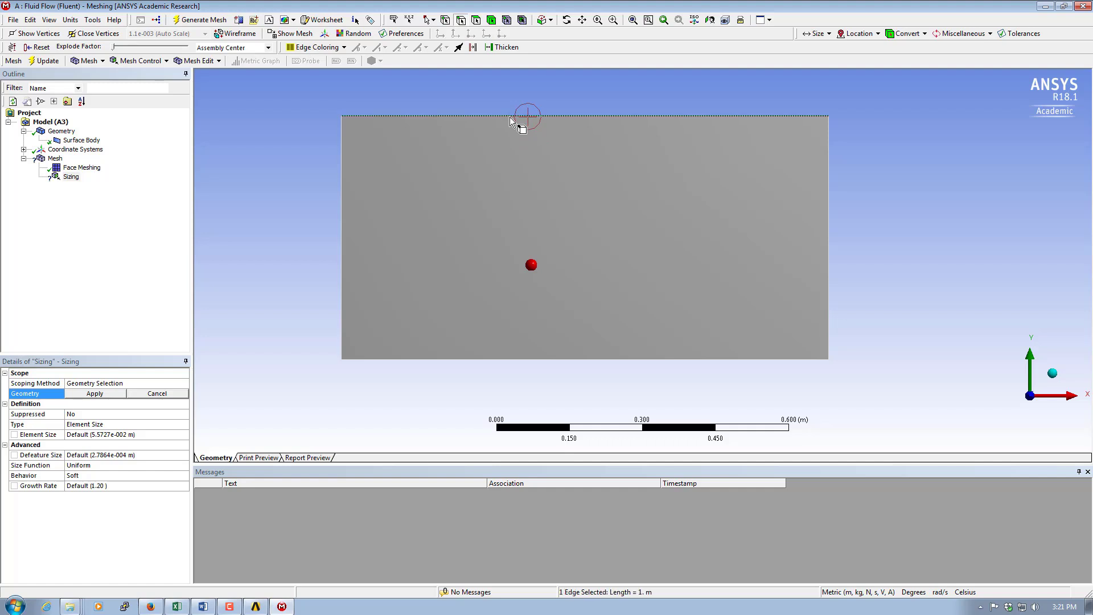
pyautogui.keyDown('ctrl'); pyautogui.click(561, 361); pyautogui.keyUp('ctrl')
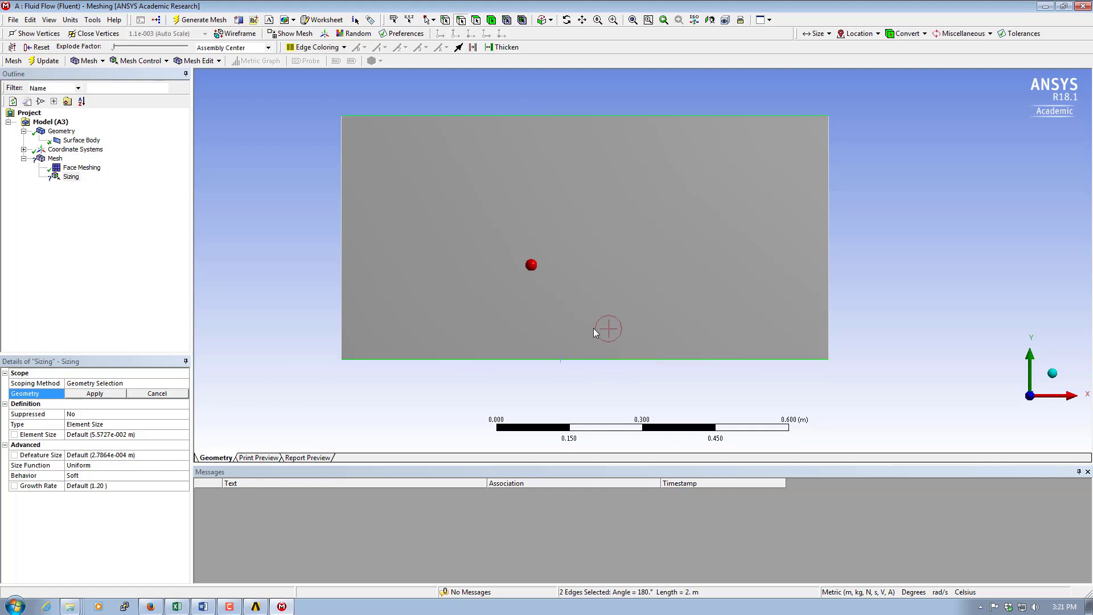
pyautogui.click(103, 394)
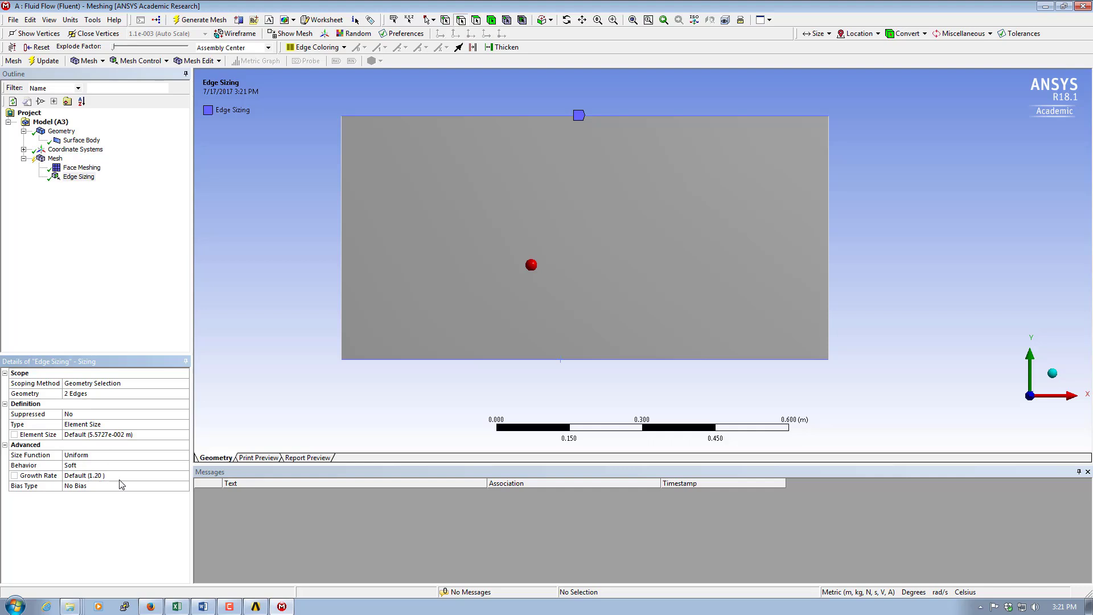
# Step: Define the horizontal edges' sizing by Number of Divisions with 50 divisions and Hard behavior, and regenerate and display the mesh
pyautogui.click(108, 425)
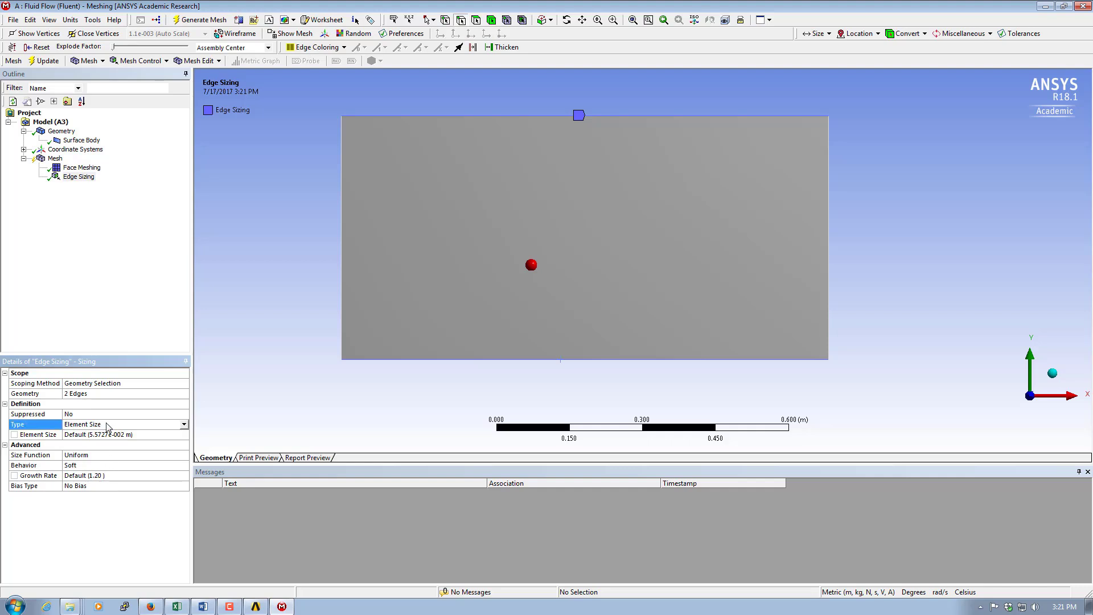
pyautogui.click(184, 424)
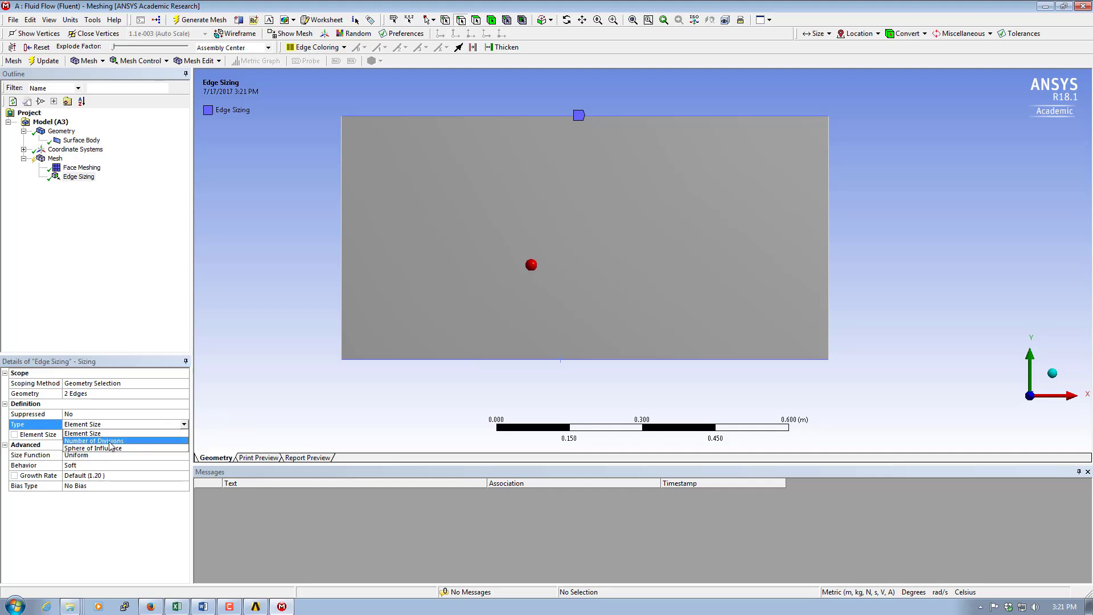
pyautogui.click(78, 441)
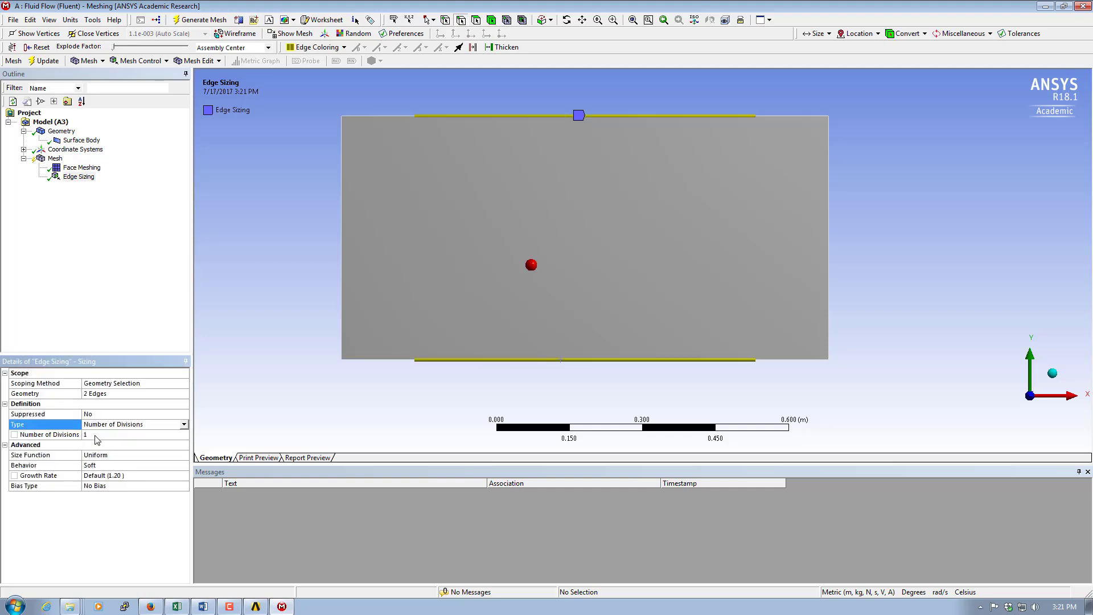
pyautogui.click(95, 435)
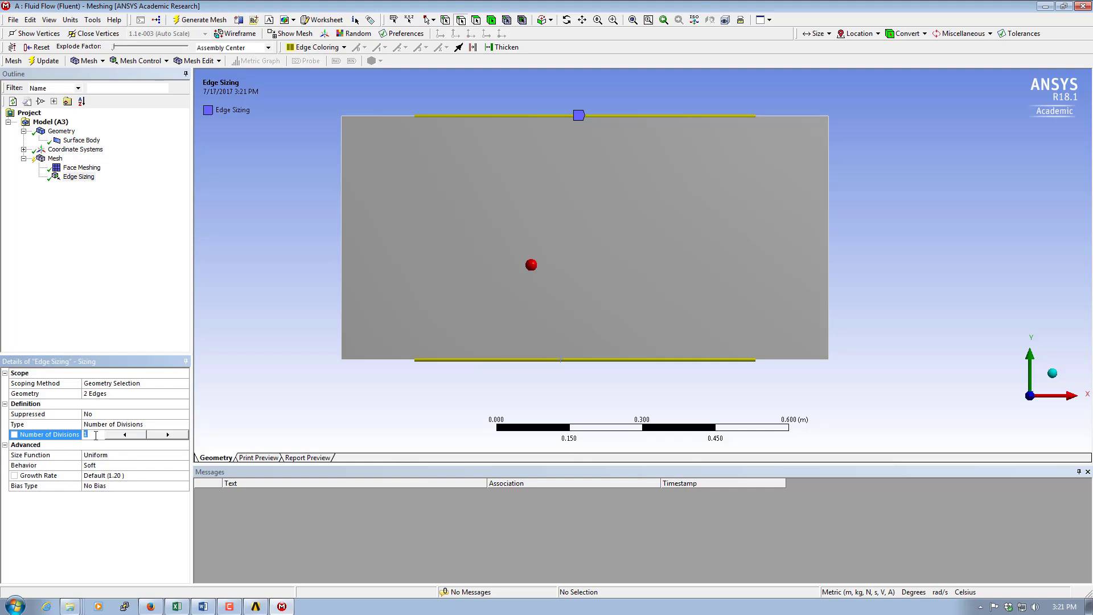
pyautogui.write('50')
pyautogui.click(97, 465)
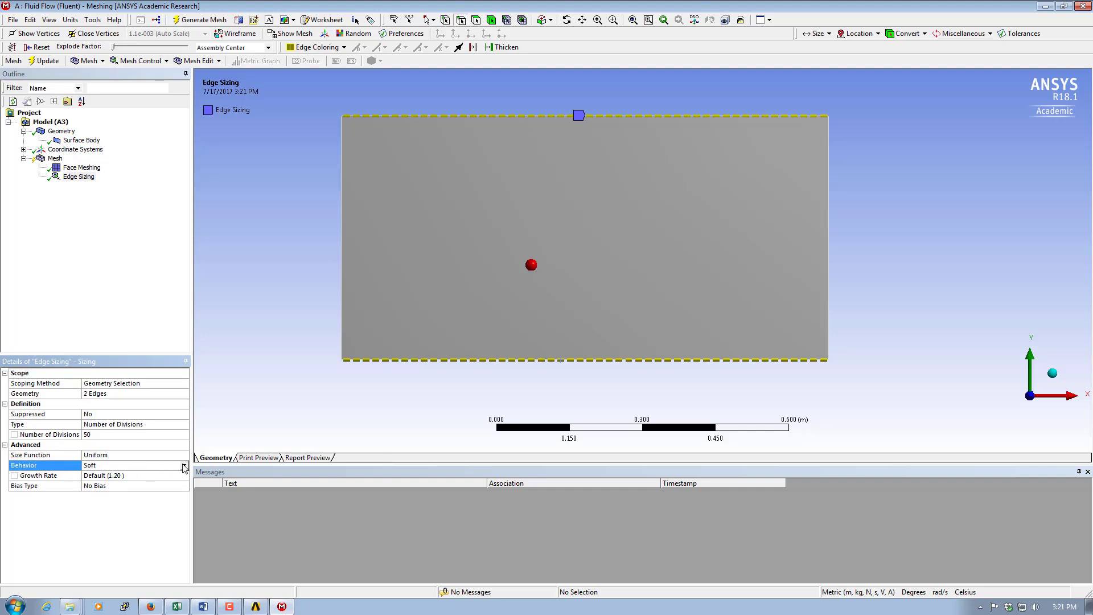
pyautogui.click(184, 466)
pyautogui.click(112, 484)
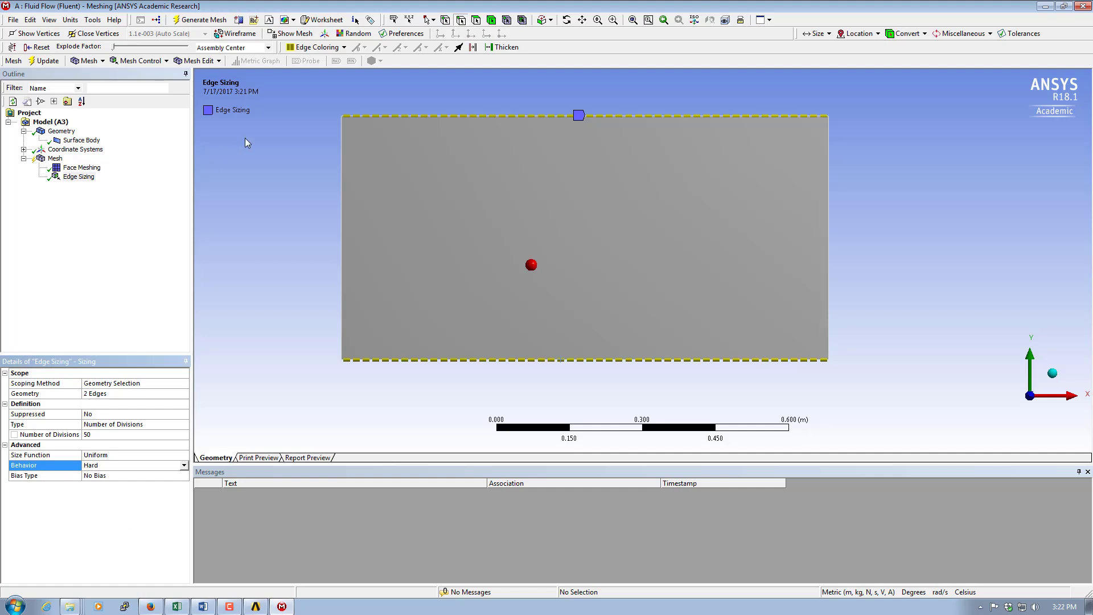
pyautogui.click(200, 22)
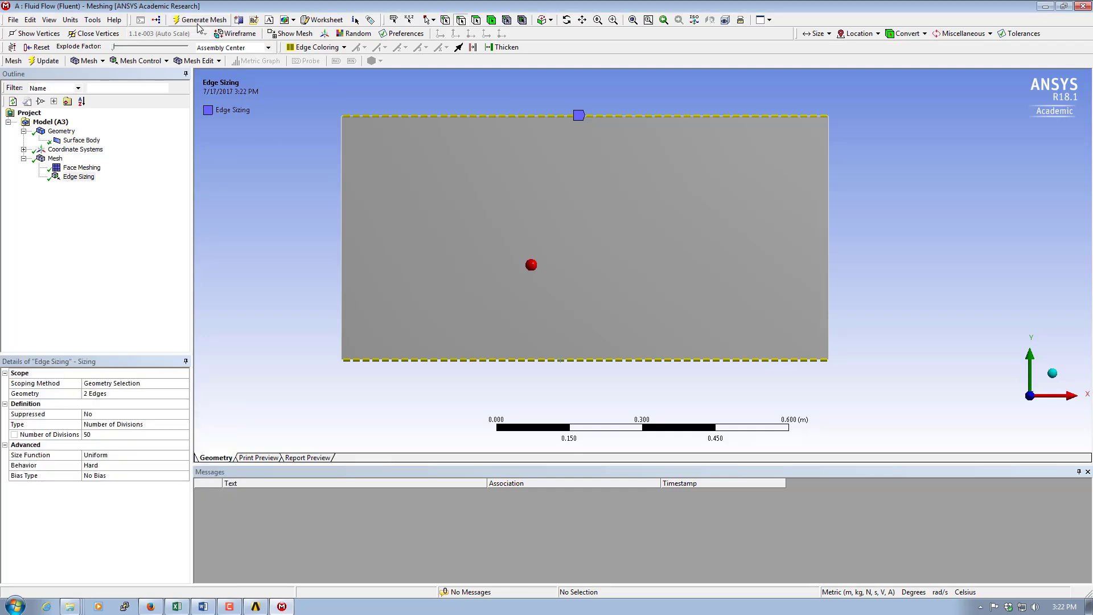
pyautogui.click(55, 158)
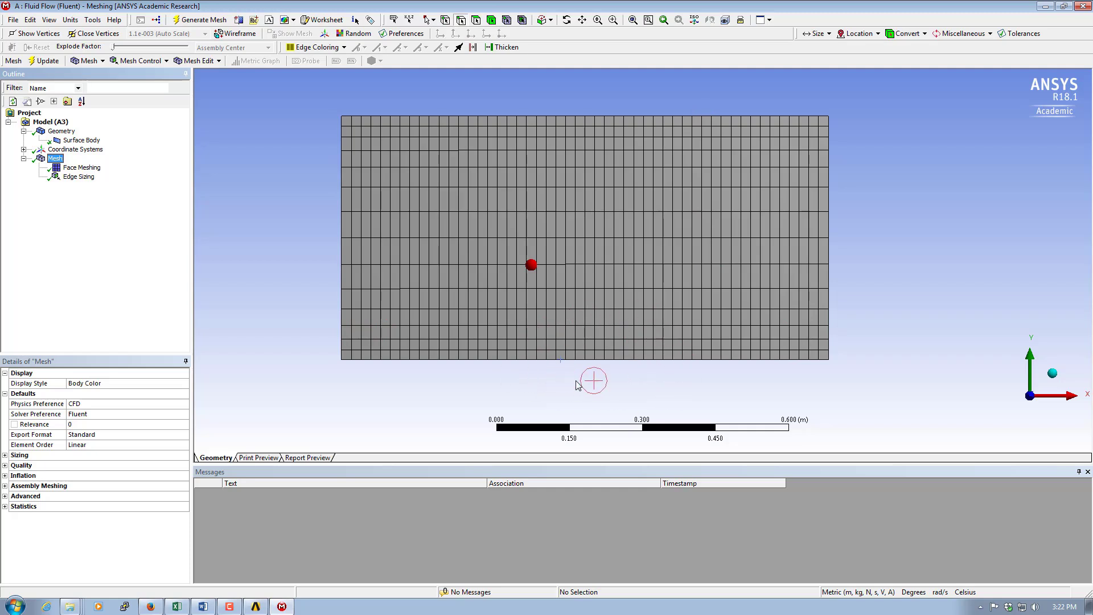
# Step: Insert a second Sizing control under Mesh and scope it to the rectangle's left vertical edge
pyautogui.rightClick(61, 160)
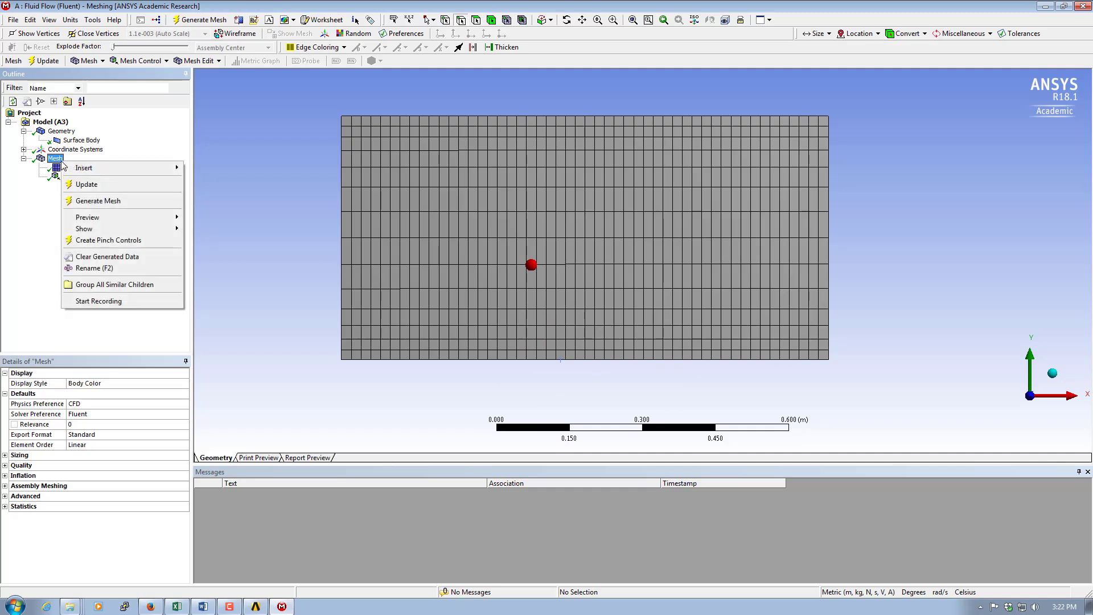
pyautogui.moveTo(95, 168)
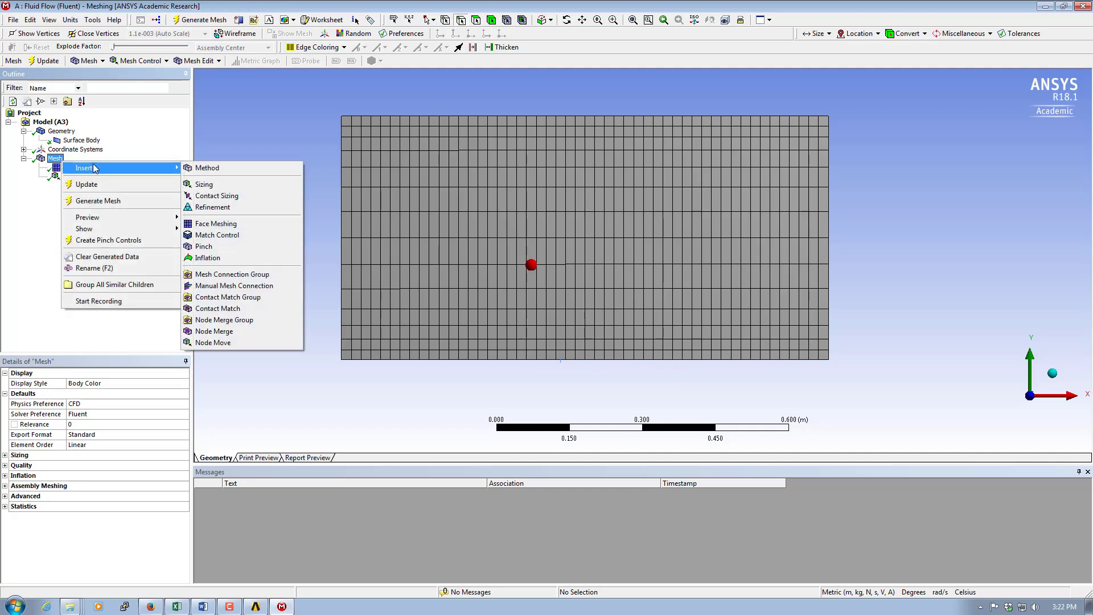
pyautogui.click(210, 185)
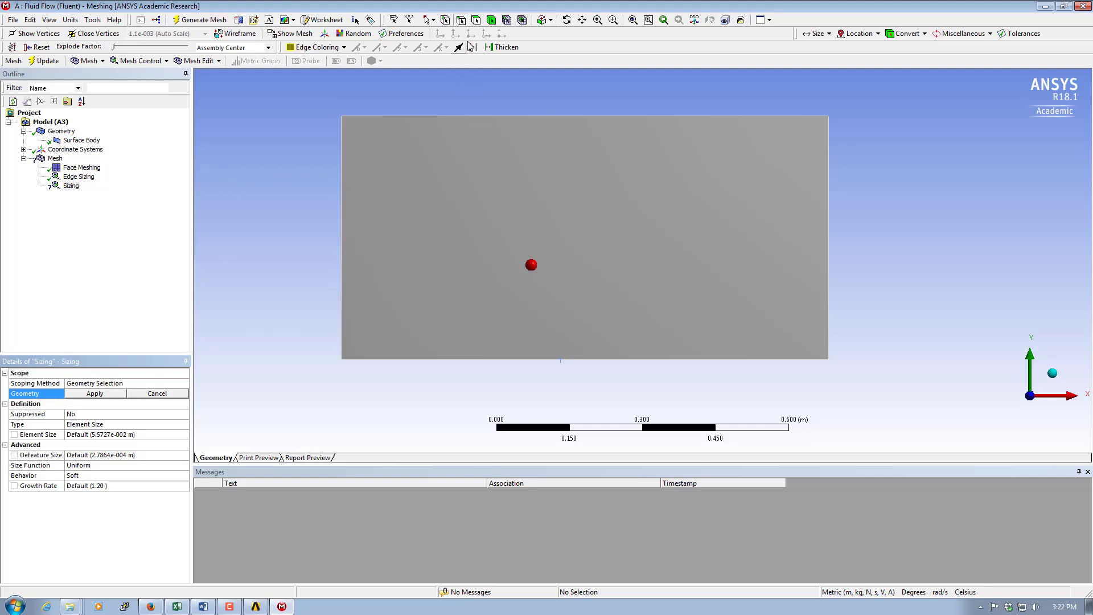
pyautogui.click(342, 230)
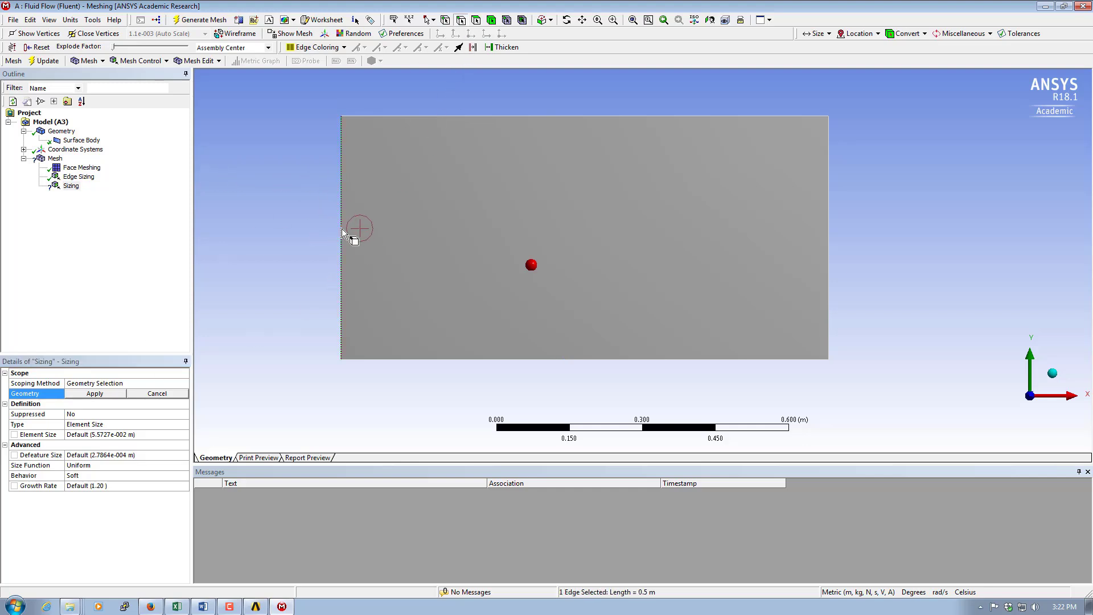
pyautogui.click(95, 393)
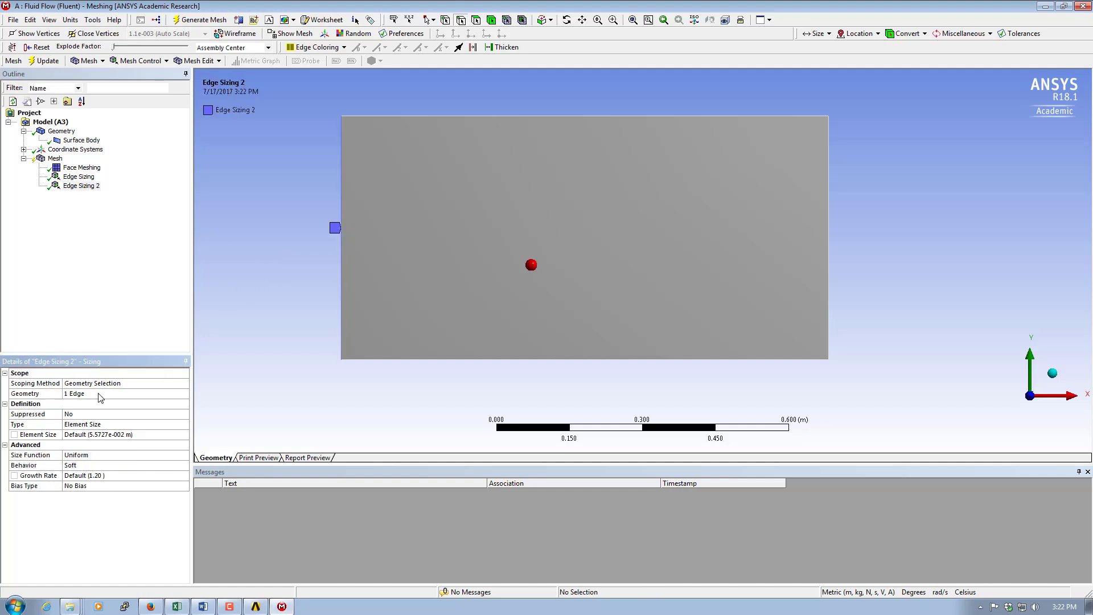
# Step: Define the left edge's sizing by Number of Divisions with 60 divisions and Hard behavior
pyautogui.click(75, 425)
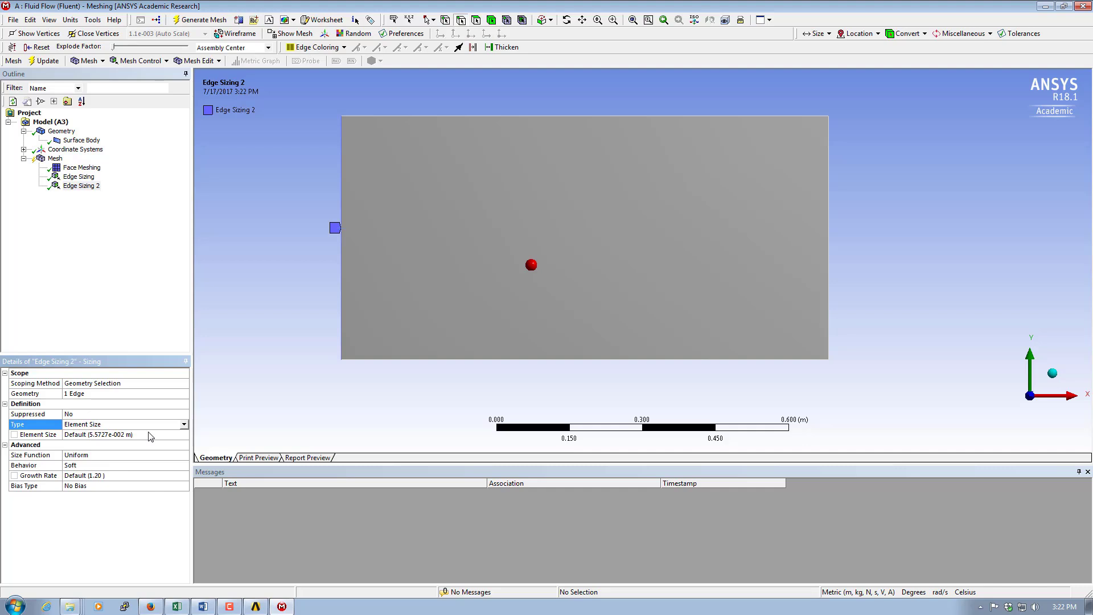
pyautogui.click(183, 424)
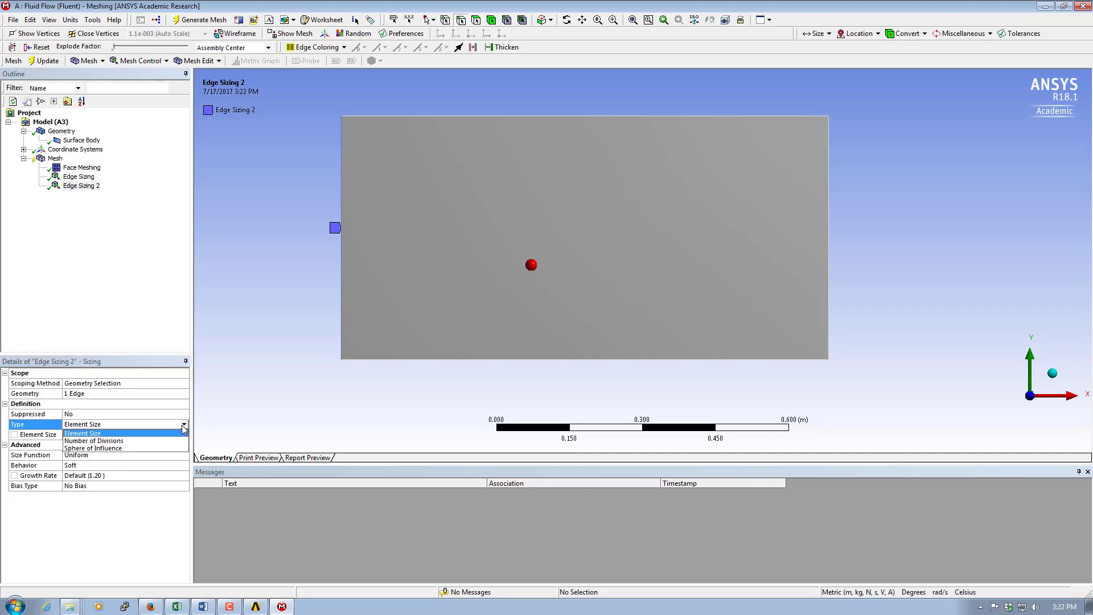
pyautogui.click(94, 440)
pyautogui.click(94, 435)
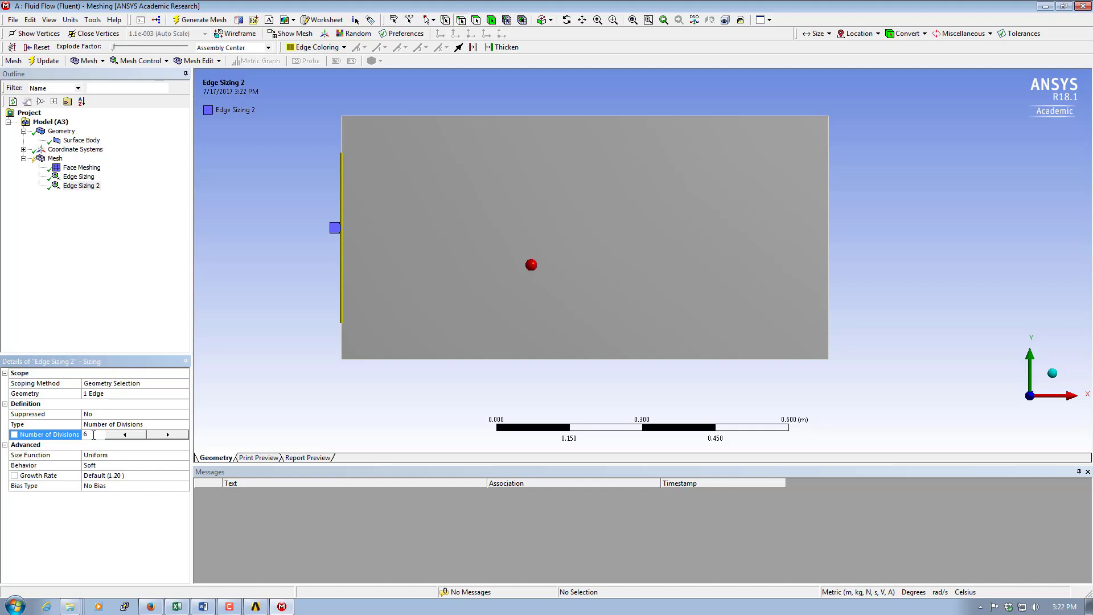
pyautogui.click(108, 455)
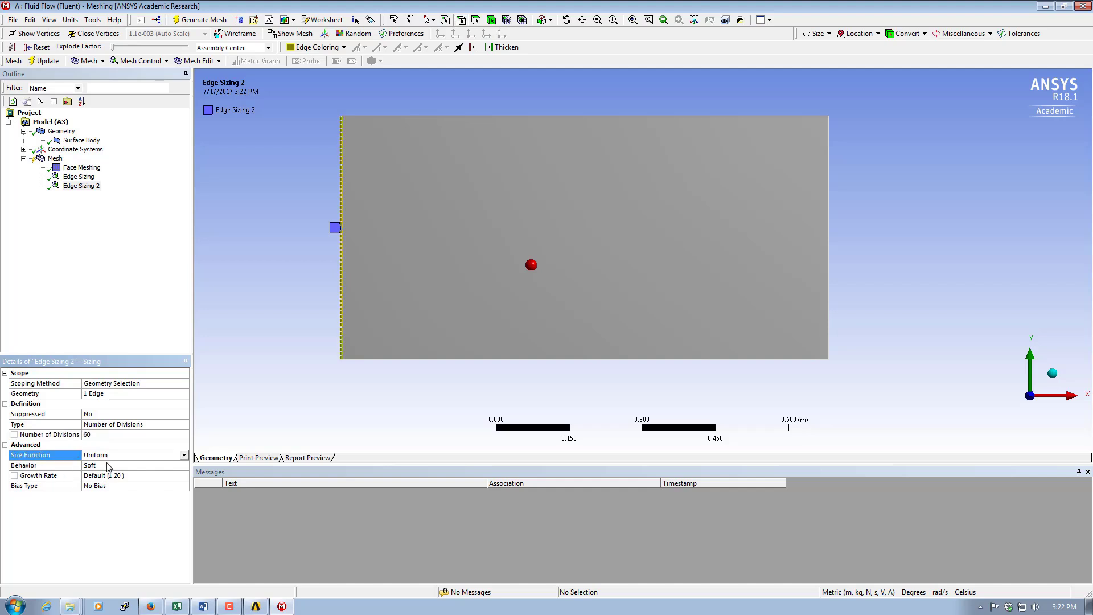
pyautogui.click(104, 468)
pyautogui.click(184, 465)
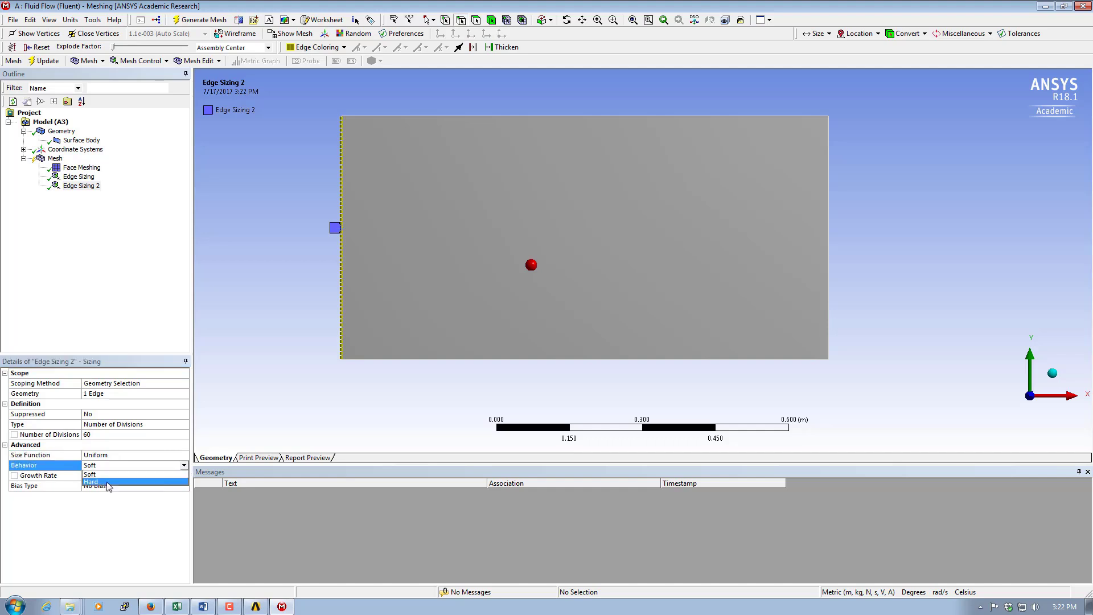
pyautogui.click(107, 485)
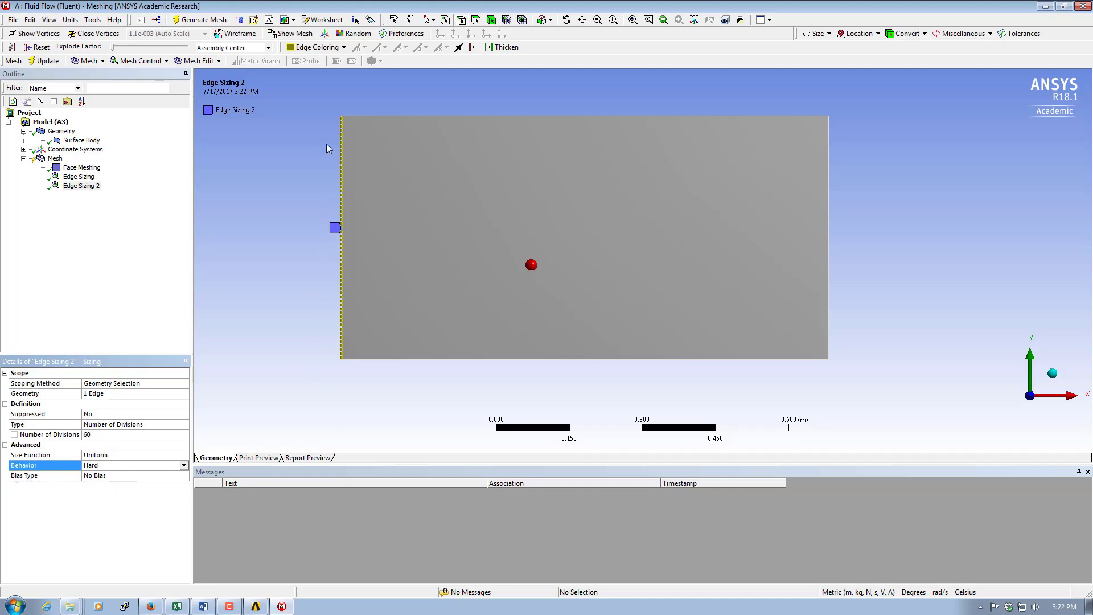
# Step: Apply the long-to-short bias type to the left edge's sizing with a bias factor of 70
pyautogui.click(109, 477)
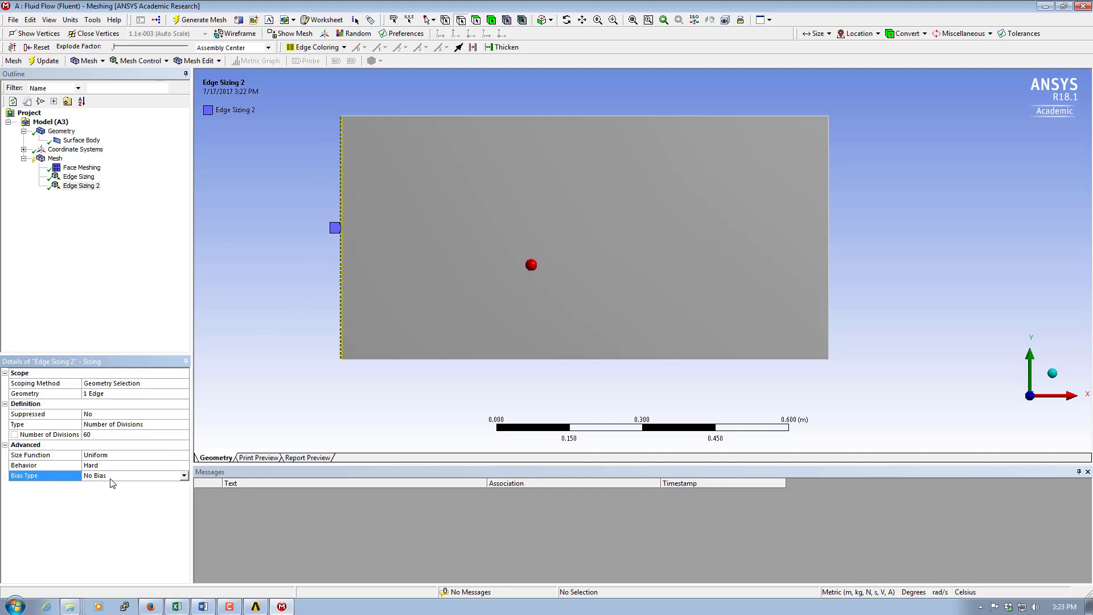
pyautogui.click(184, 476)
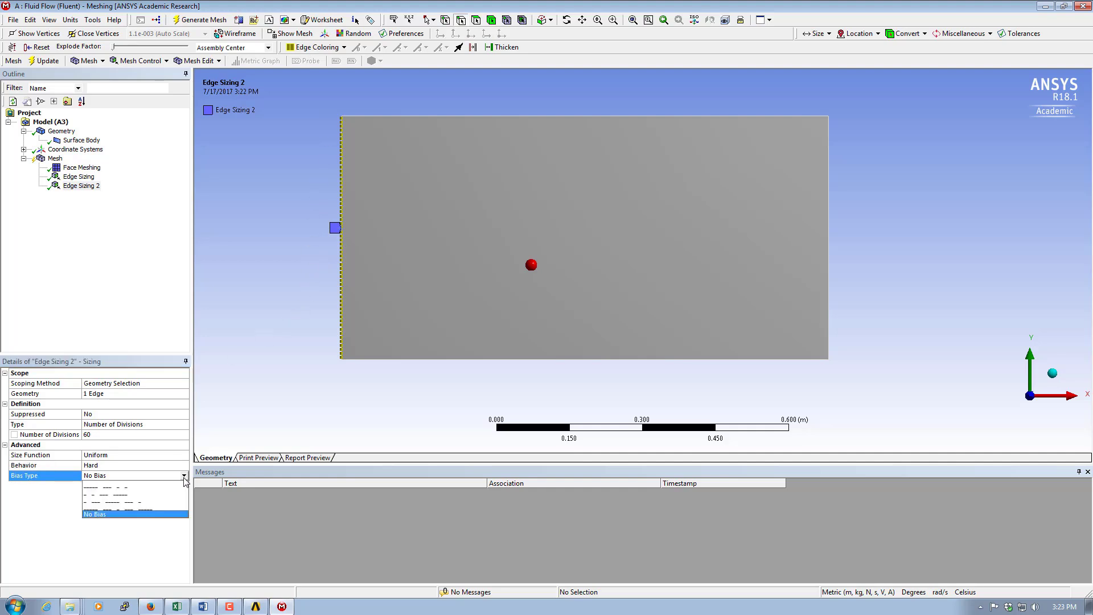
pyautogui.click(116, 489)
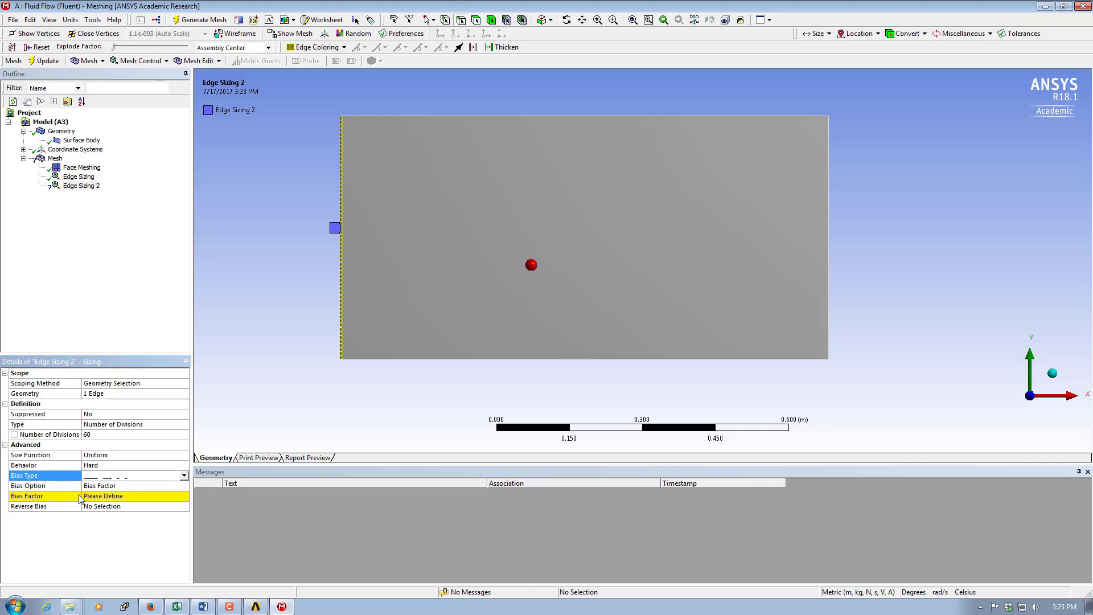
pyautogui.click(115, 496)
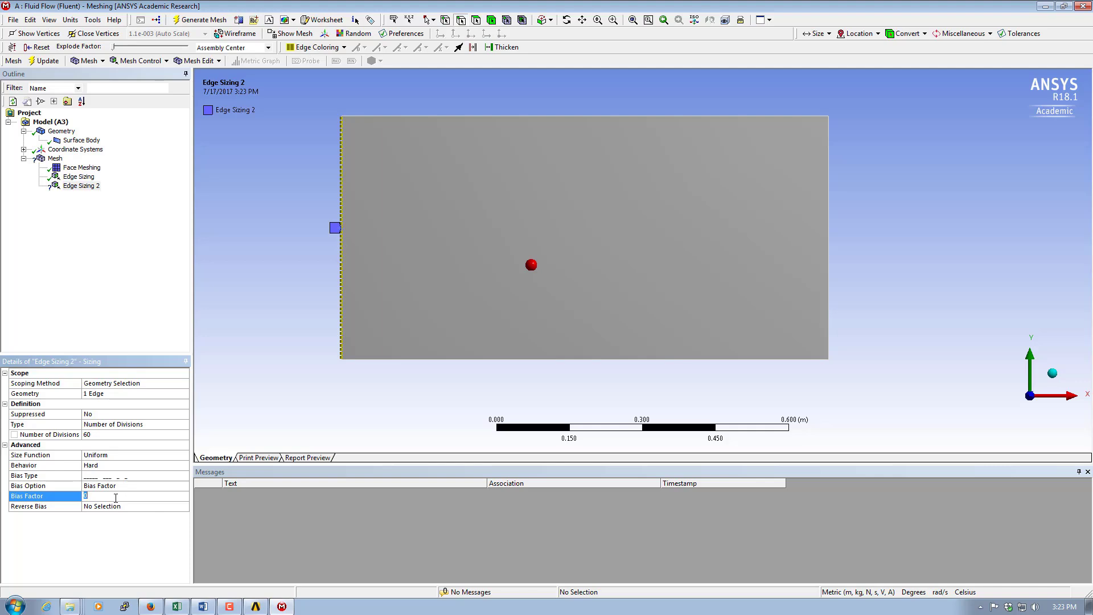
pyautogui.click(109, 546)
# Step: Regenerate the mesh with the biased left-edge sizing and display it across the whole rectangle
pyautogui.moveTo(313, 94); pyautogui.dragTo(373, 383, button='right')
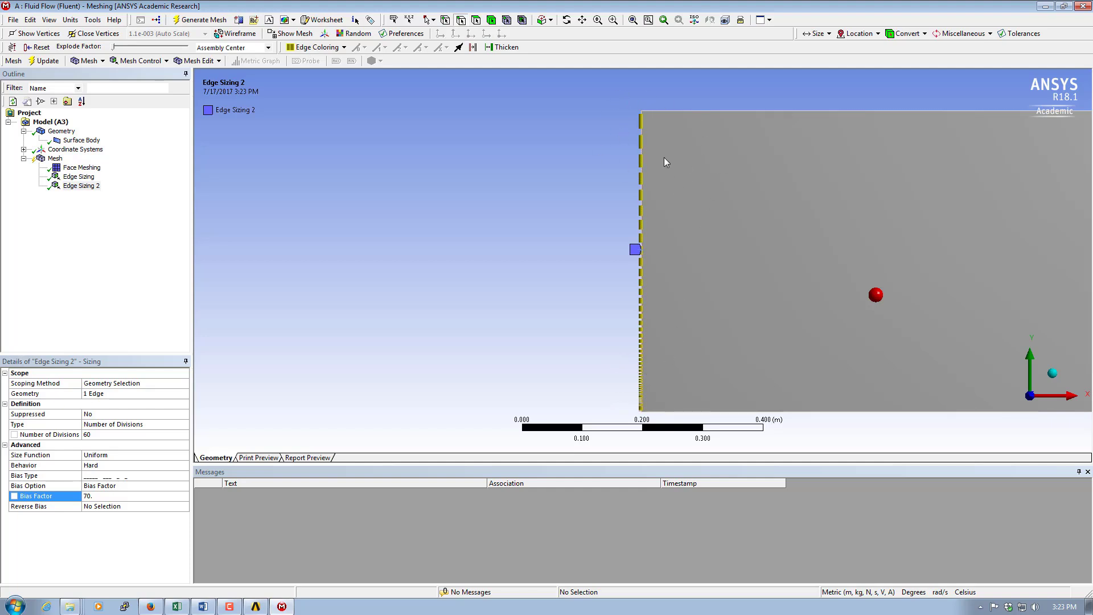
pyautogui.scroll(-3, 438, 261)
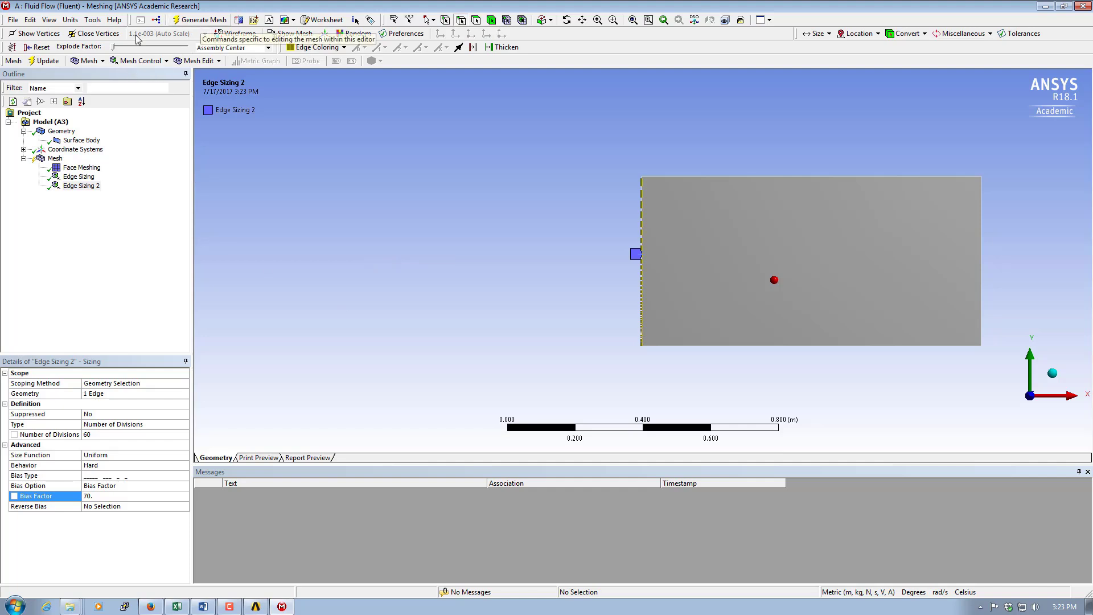
pyautogui.click(200, 20)
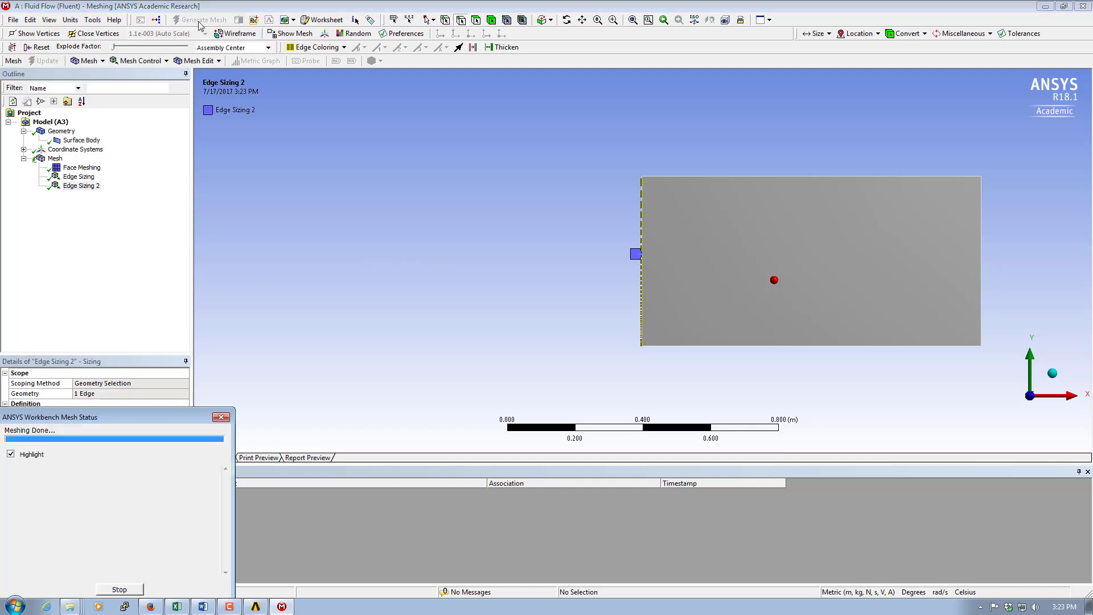
pyautogui.click(56, 159)
pyautogui.moveTo(618, 158); pyautogui.dragTo(996, 362, button='right')
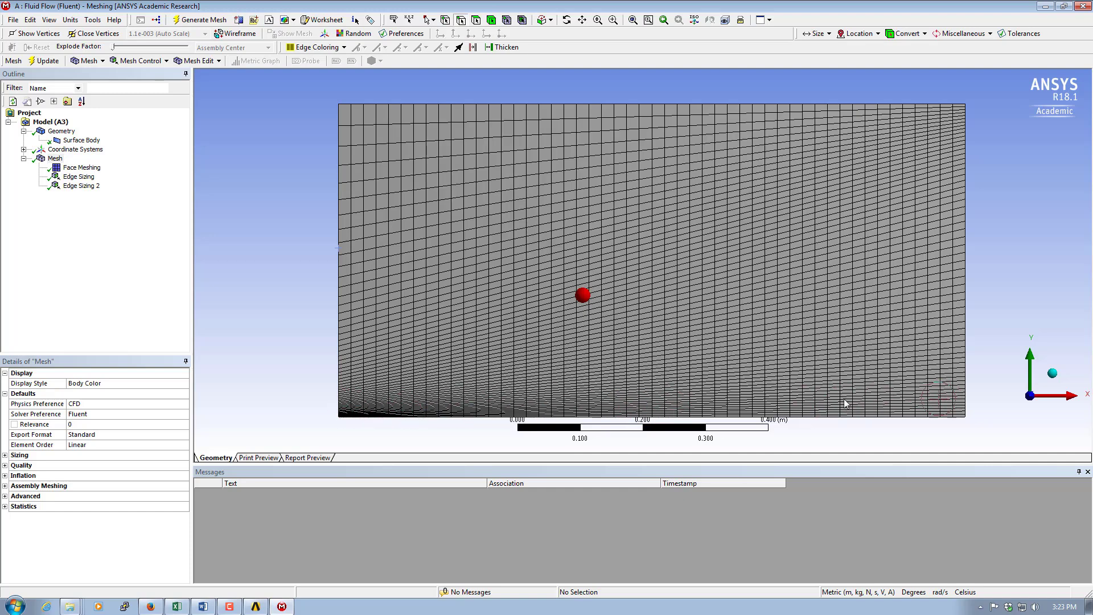
pyautogui.click(975, 385)
# Step: Insert a third Sizing control under Mesh and scope it to the rectangle's right vertical edge
pyautogui.rightClick(56, 159)
pyautogui.moveTo(91, 164)
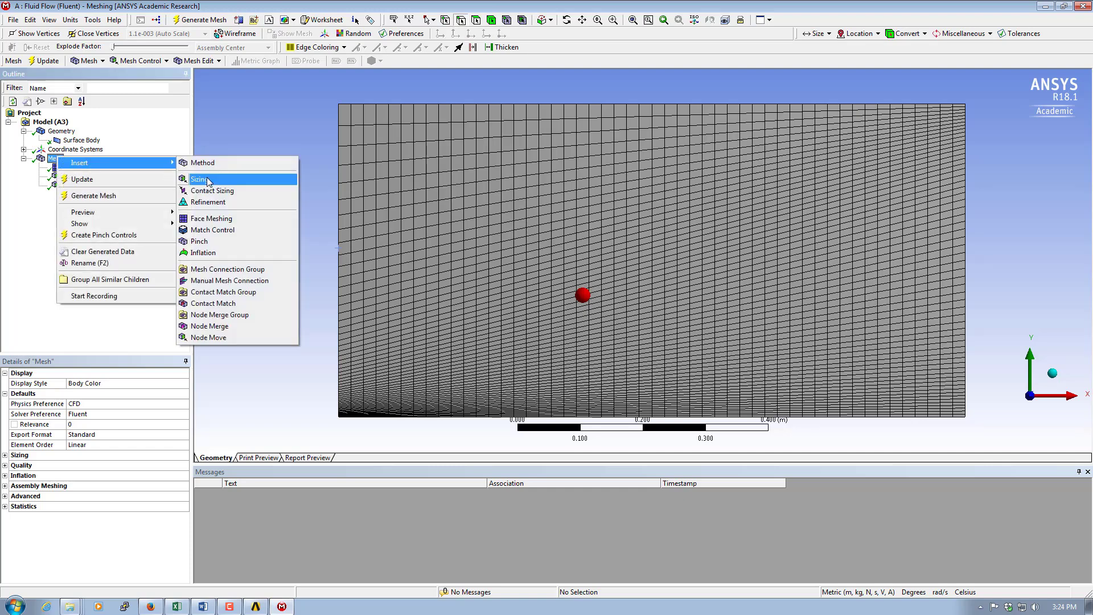
pyautogui.click(208, 181)
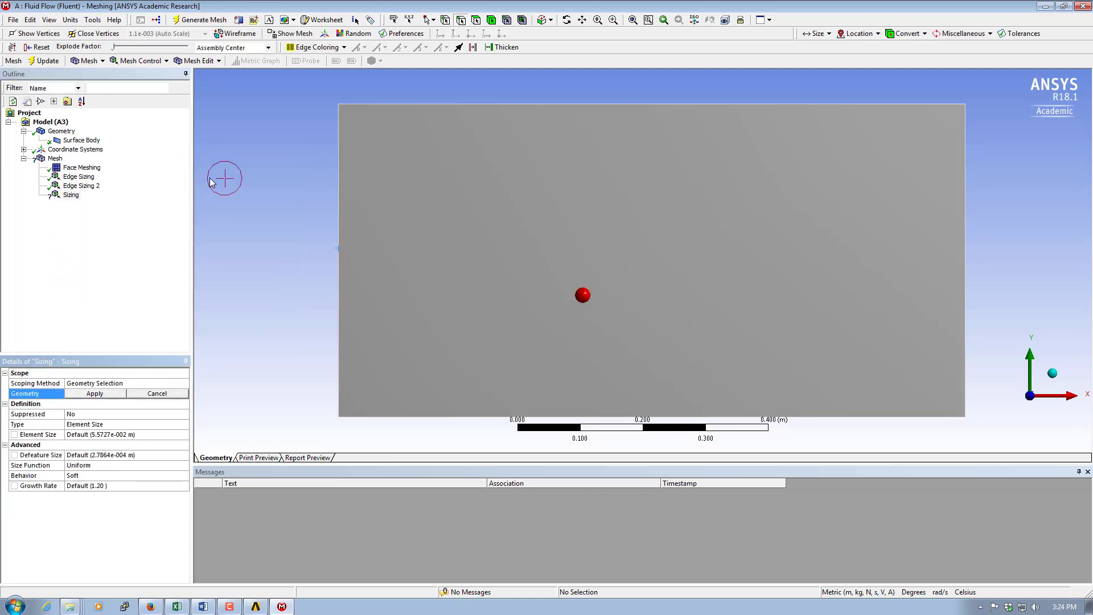
pyautogui.click(965, 262)
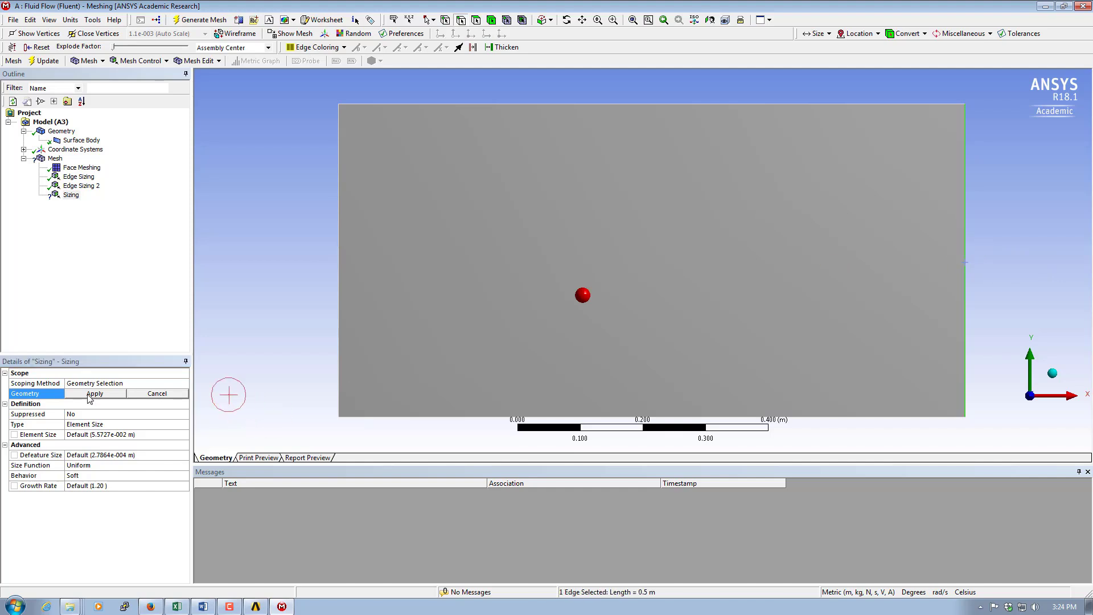
pyautogui.click(106, 395)
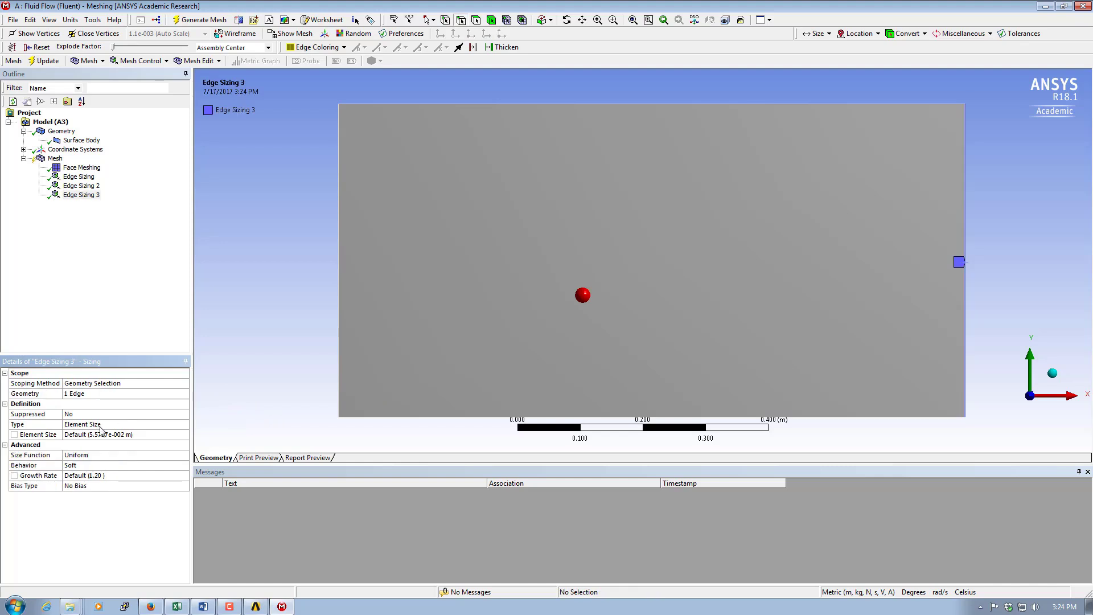
# Step: Define the right edge's sizing by Number of Divisions with 60 divisions and Hard behavior
pyautogui.click(80, 425)
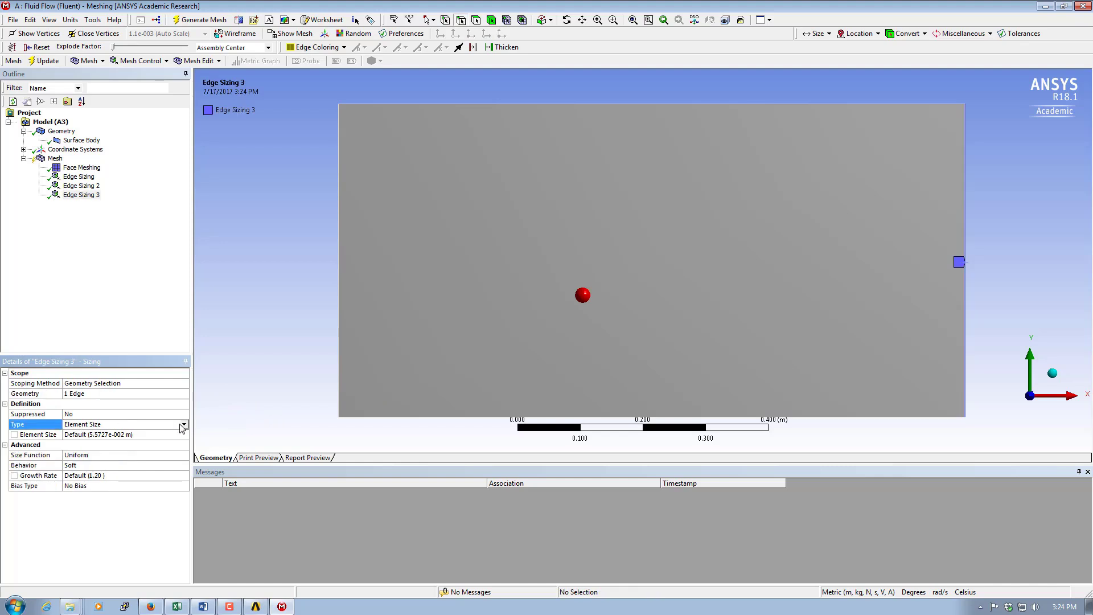
pyautogui.click(159, 425)
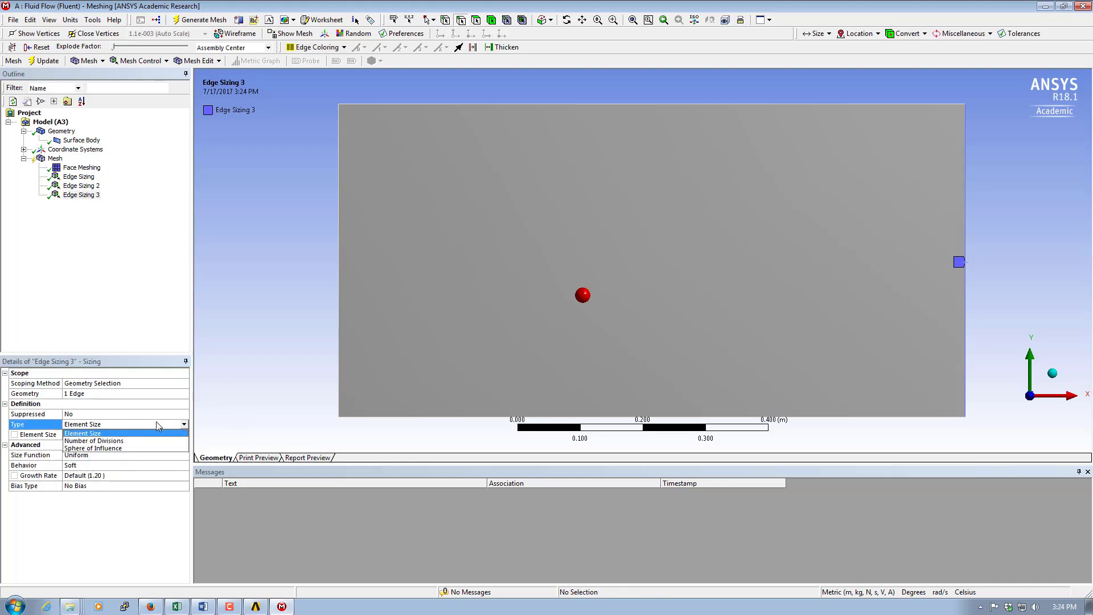
pyautogui.click(110, 441)
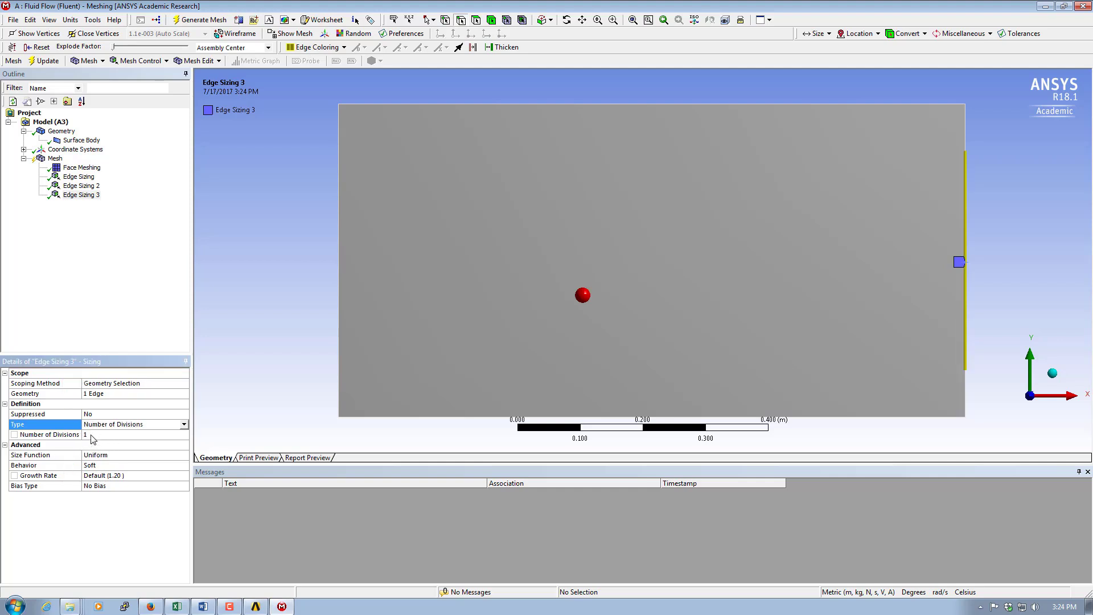
pyautogui.click(92, 434)
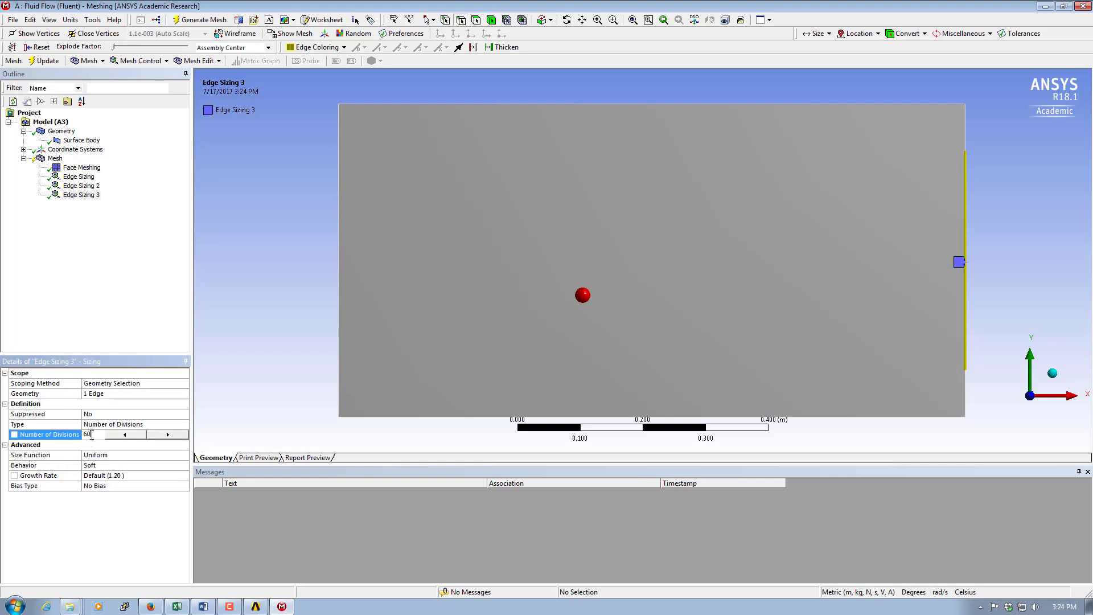
pyautogui.click(101, 465)
pyautogui.click(184, 465)
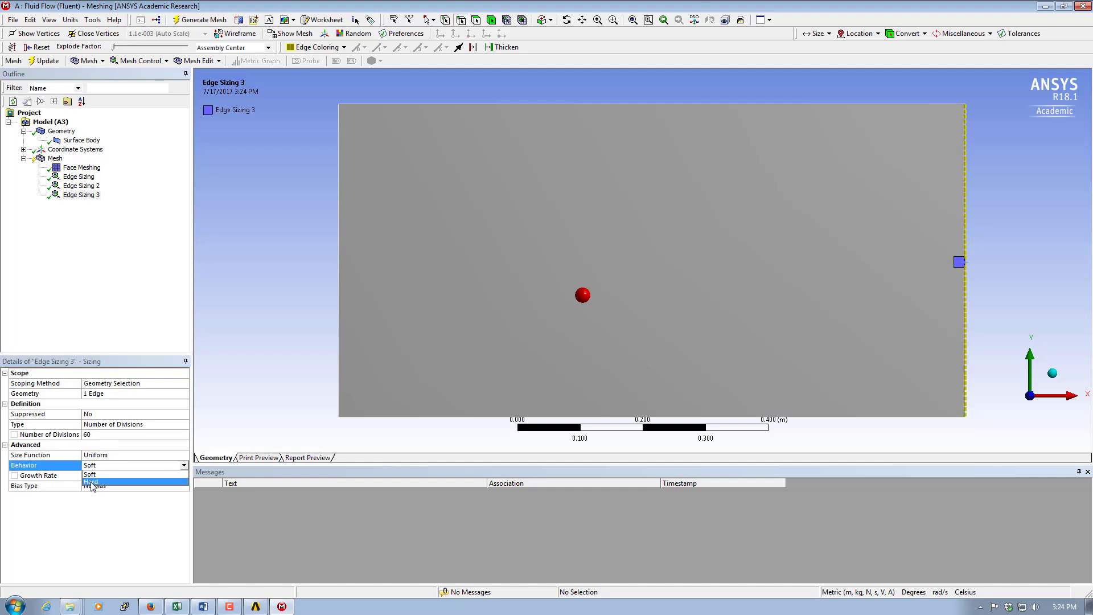
pyautogui.click(95, 485)
# Step: Apply the long-to-short bias type to the right edge's sizing with a bias factor of 70
pyautogui.click(111, 476)
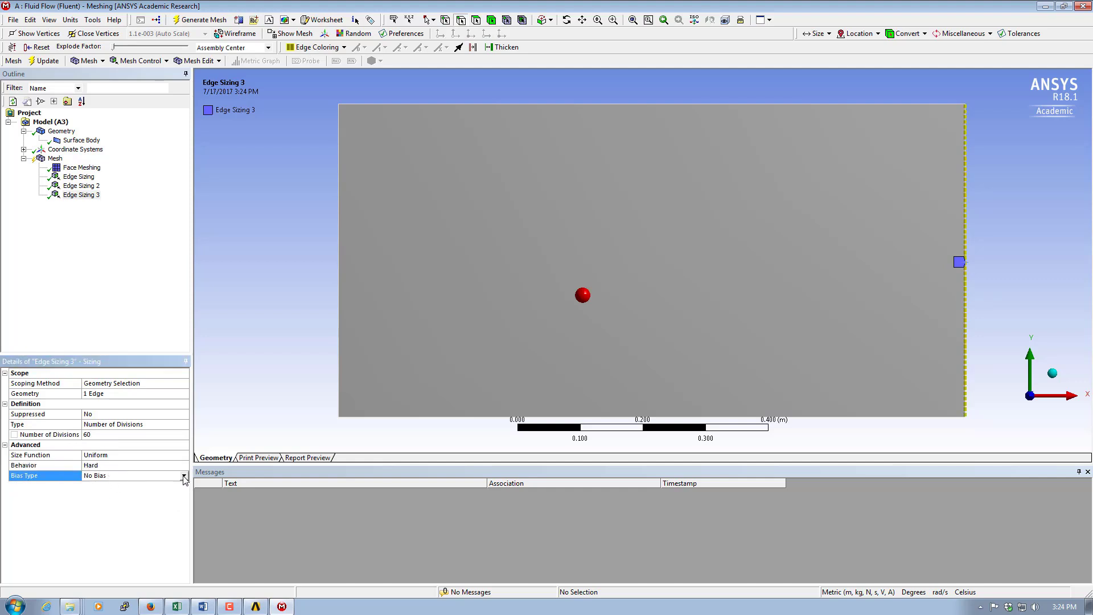
pyautogui.click(110, 477)
pyautogui.click(114, 487)
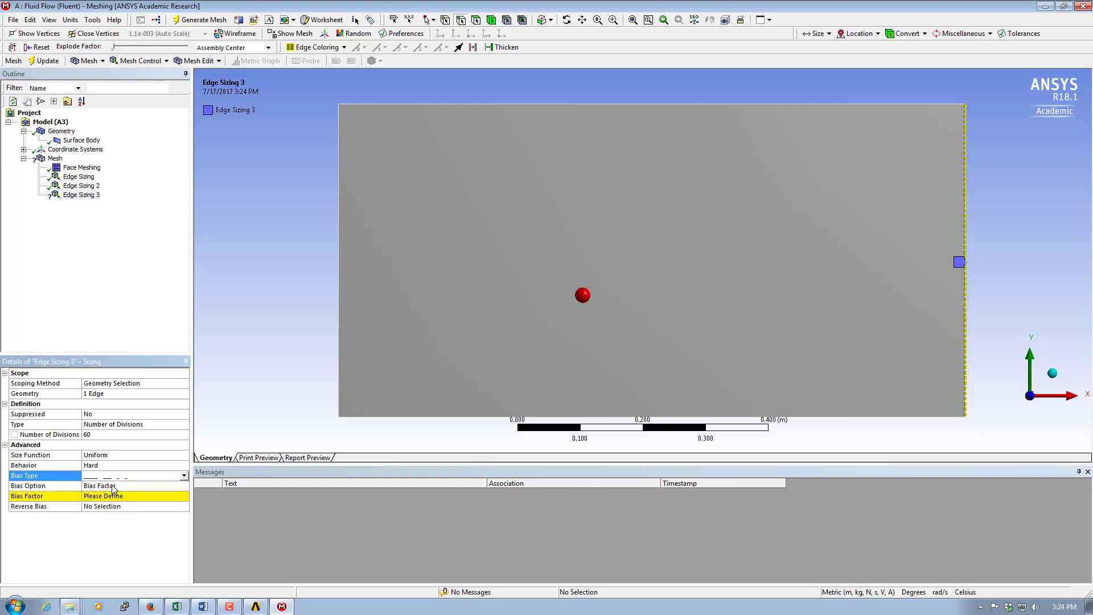
pyautogui.click(111, 497)
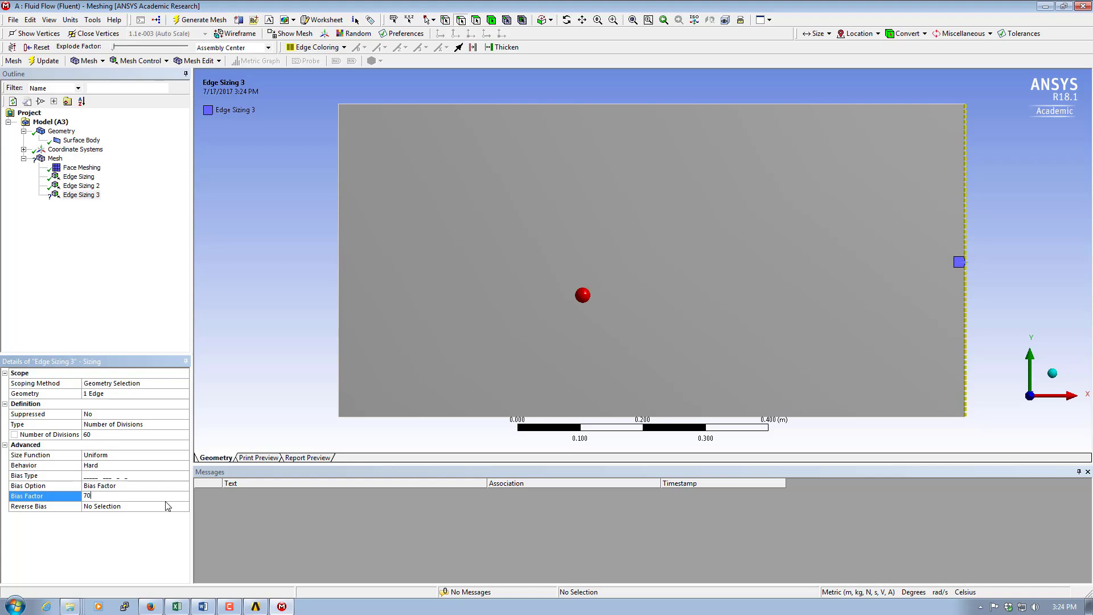
pyautogui.write('70.')
# Step: Reverse the bias on the rectangle's right vertical edge and regenerate the mesh, displaying the result
pyautogui.click(127, 507)
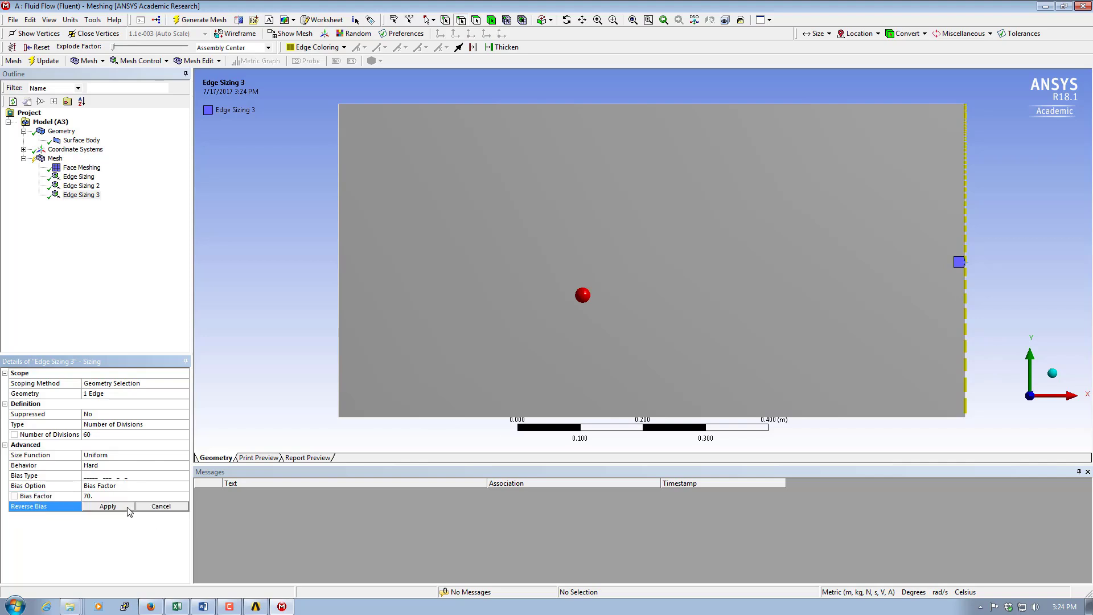
pyautogui.click(965, 308)
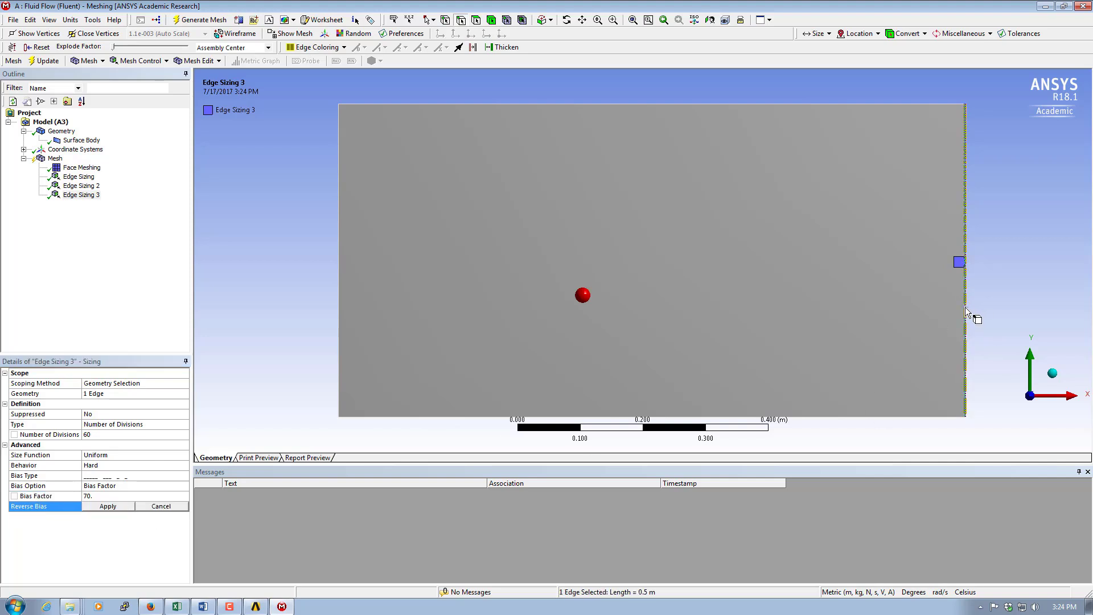
pyautogui.click(117, 507)
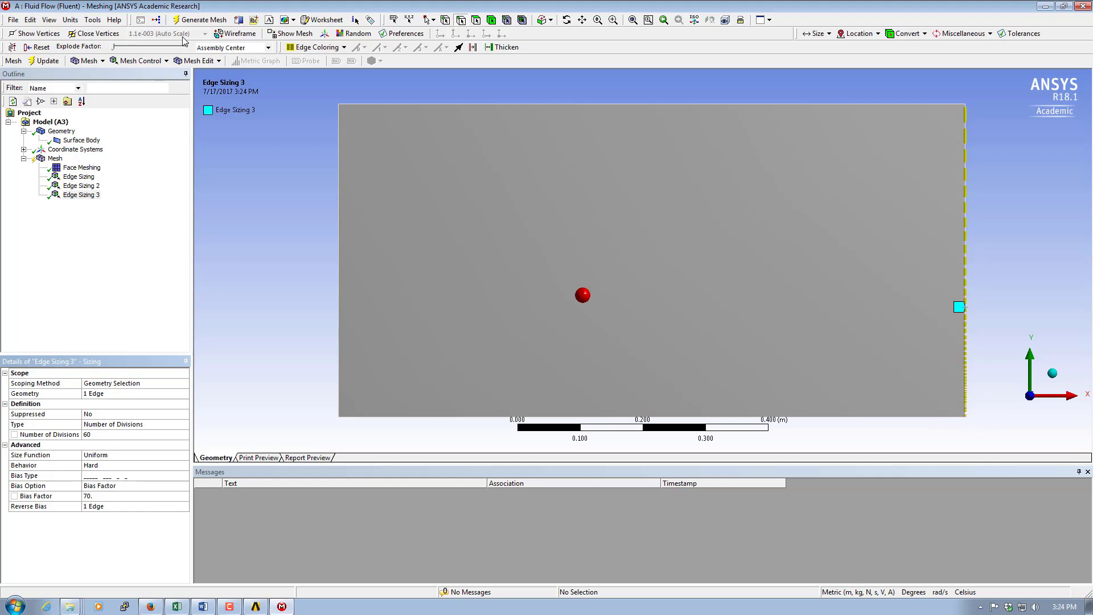
pyautogui.click(190, 21)
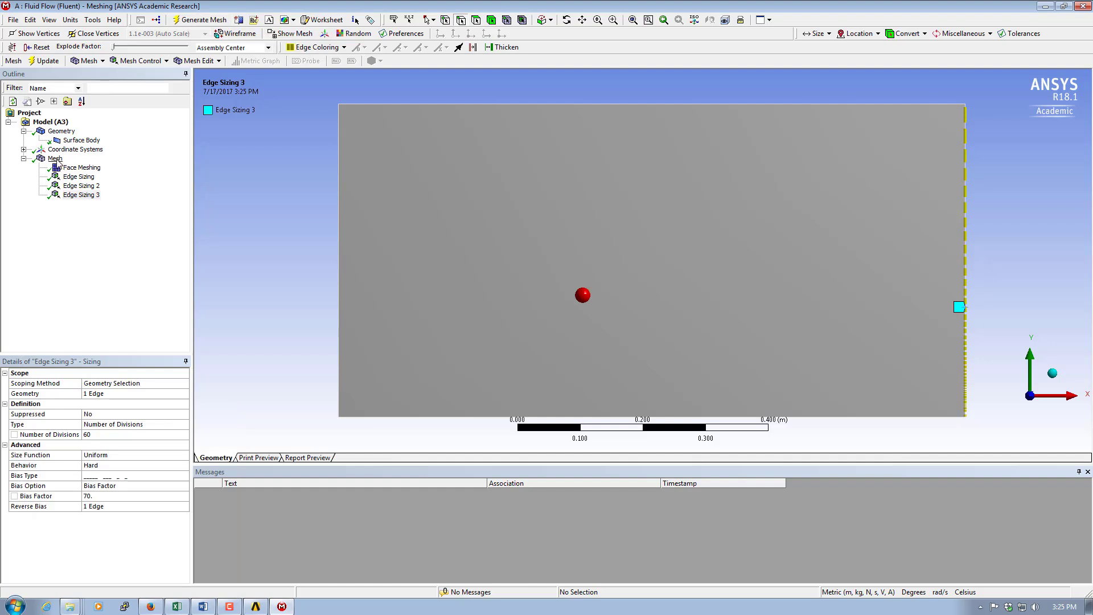
pyautogui.click(55, 159)
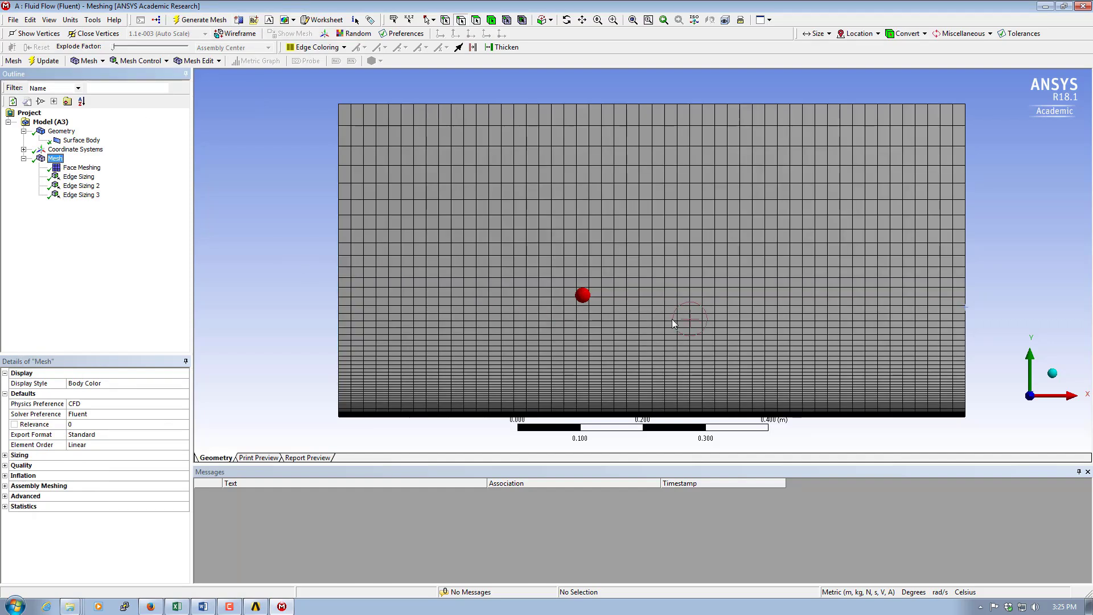
# Step: Examine the mesh refinement along the plate at the domain's lower-left corner and across the whole rectangle
pyautogui.click(582, 23)
pyautogui.moveTo(610, 263); pyautogui.dragTo(586, 256)
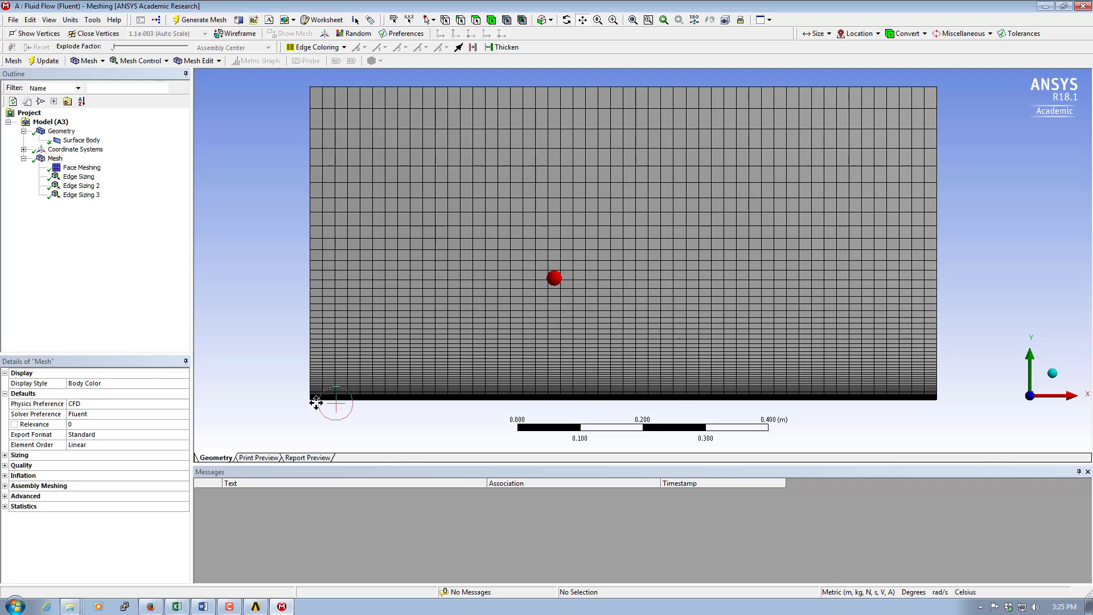
pyautogui.moveTo(288, 370); pyautogui.dragTo(406, 427)
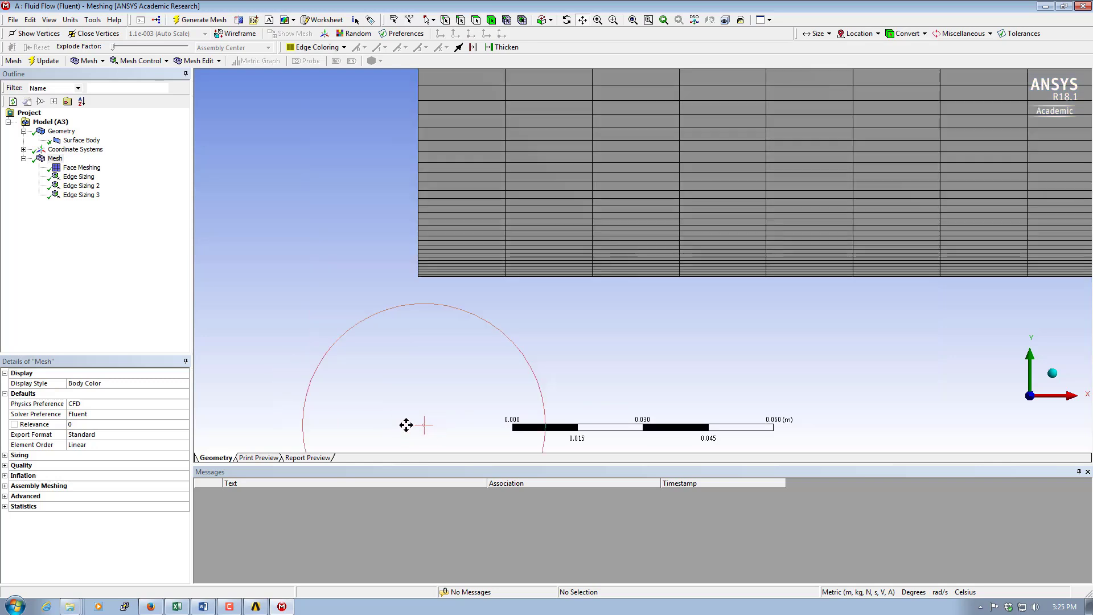
pyautogui.scroll(5, 512, 256)
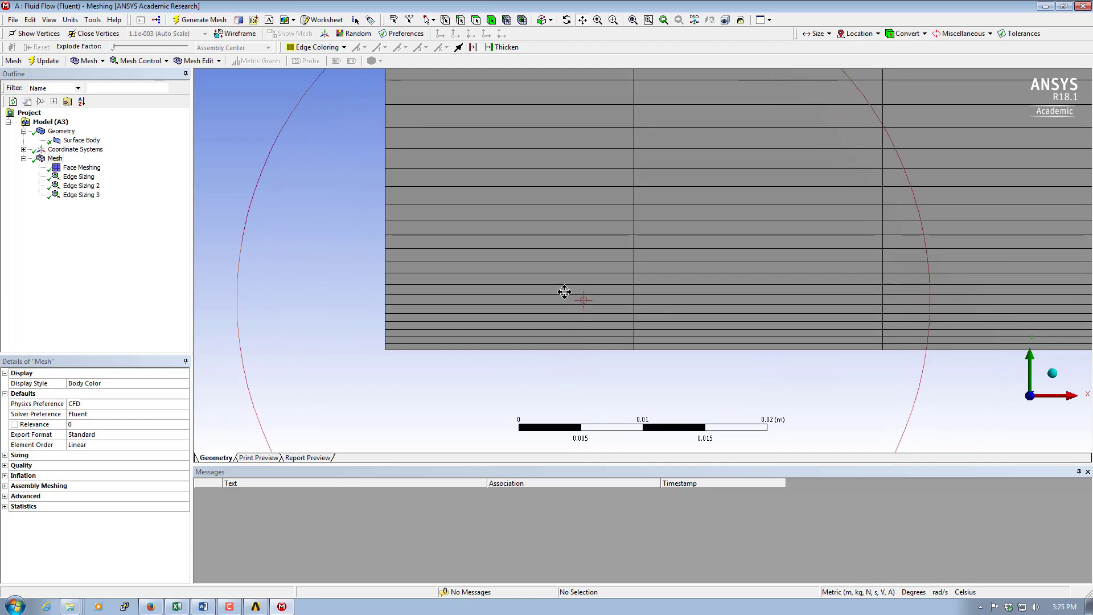
pyautogui.scroll(-3, 556, 210)
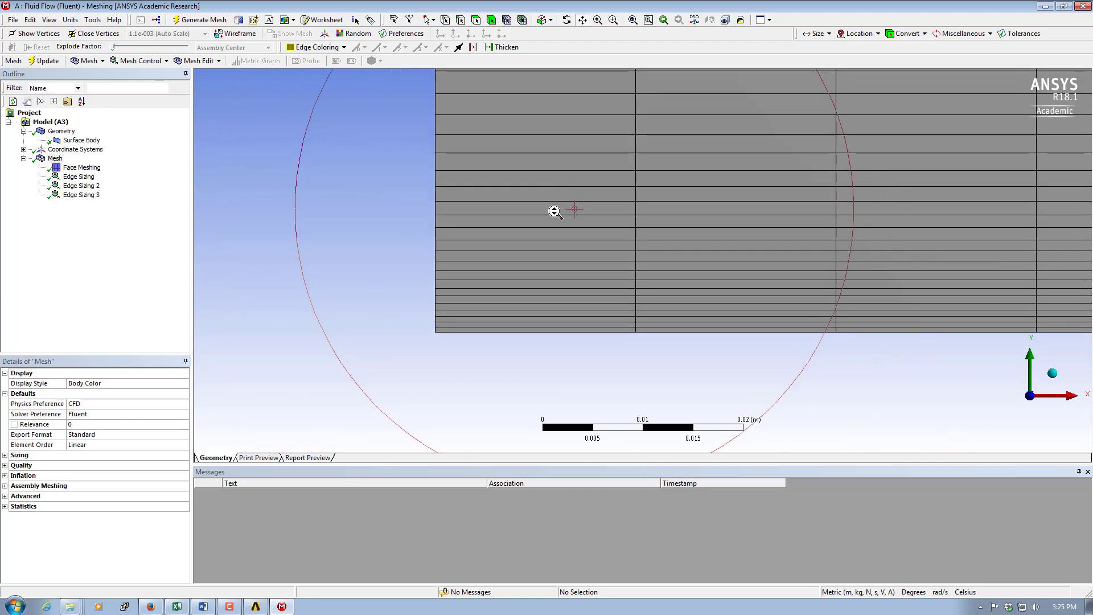
pyautogui.scroll(-1, 613, 232)
pyautogui.scroll(-10, 674, 227)
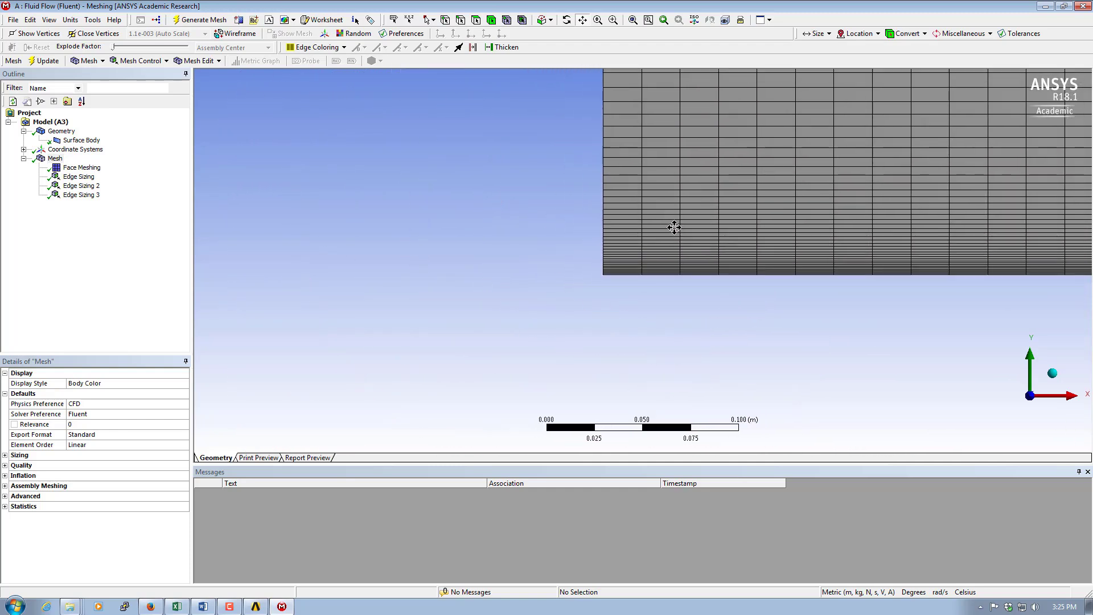
pyautogui.scroll(-3, 676, 227)
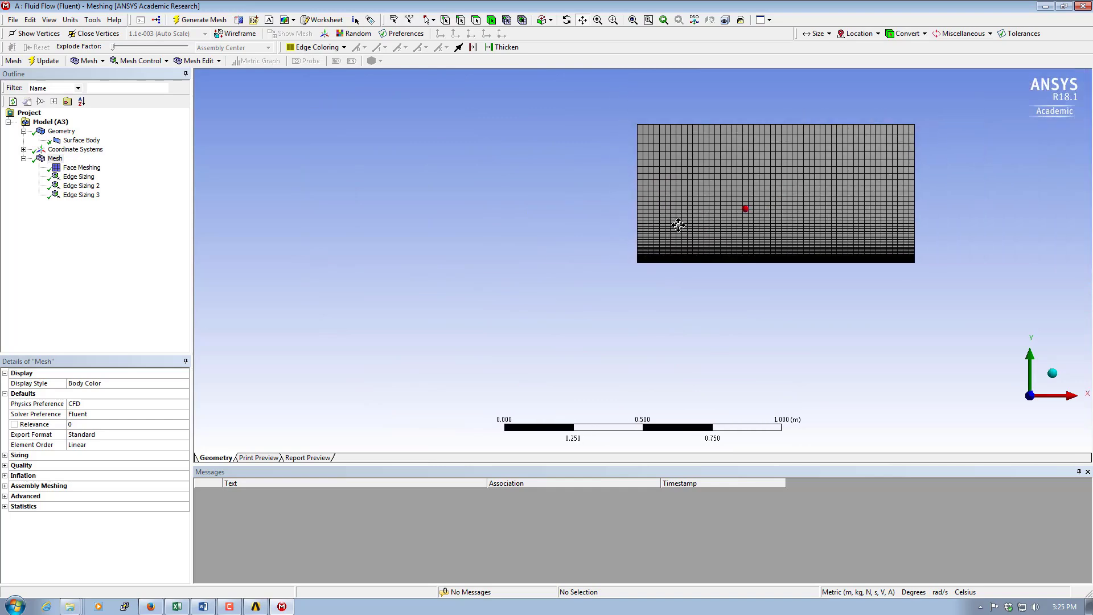
pyautogui.moveTo(613, 101); pyautogui.dragTo(942, 283, button='right')
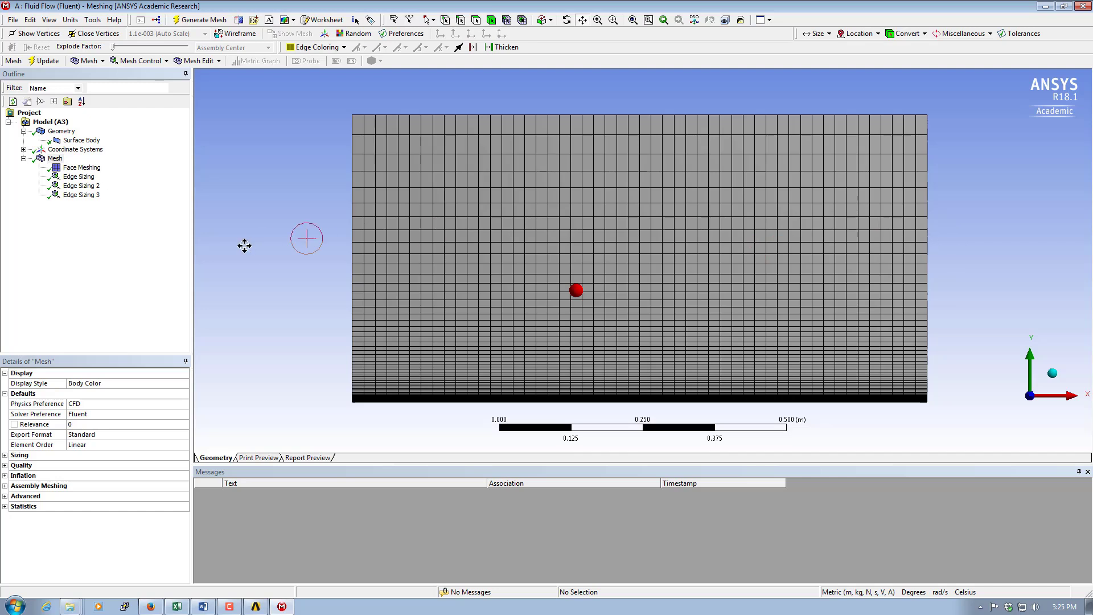
# Step: Create a named selection called Air Flow from the rectangle's face and display it
pyautogui.click(476, 21)
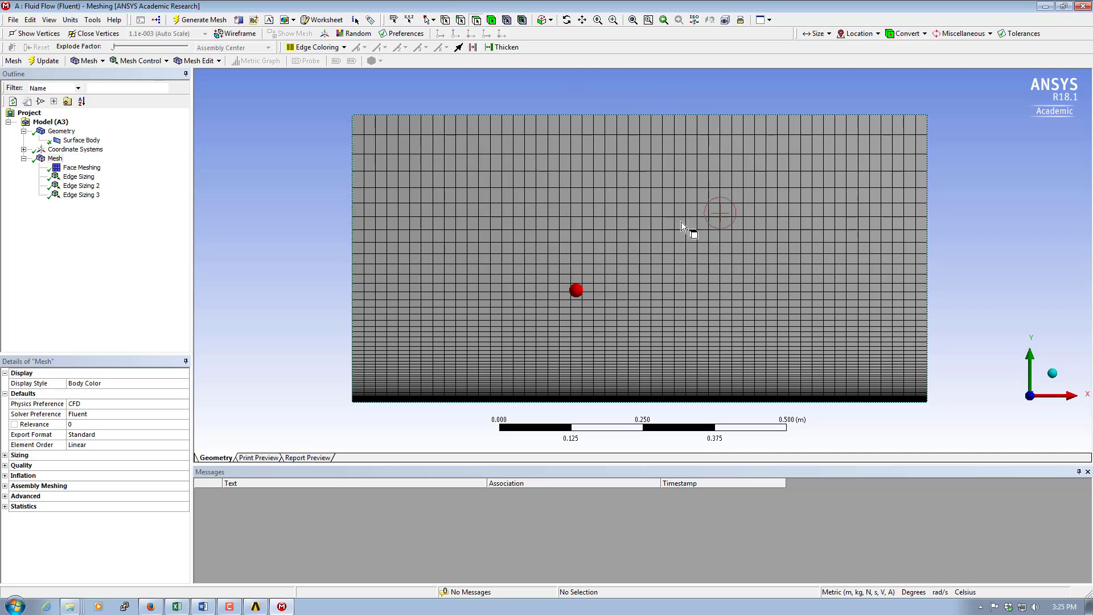
pyautogui.click(651, 223)
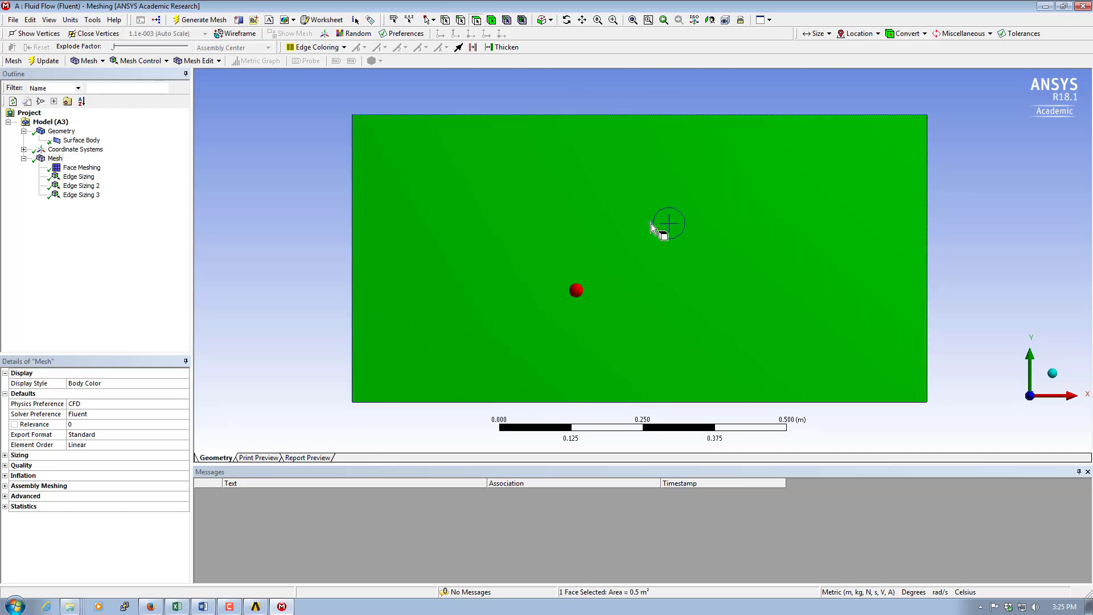
pyautogui.rightClick(581, 208)
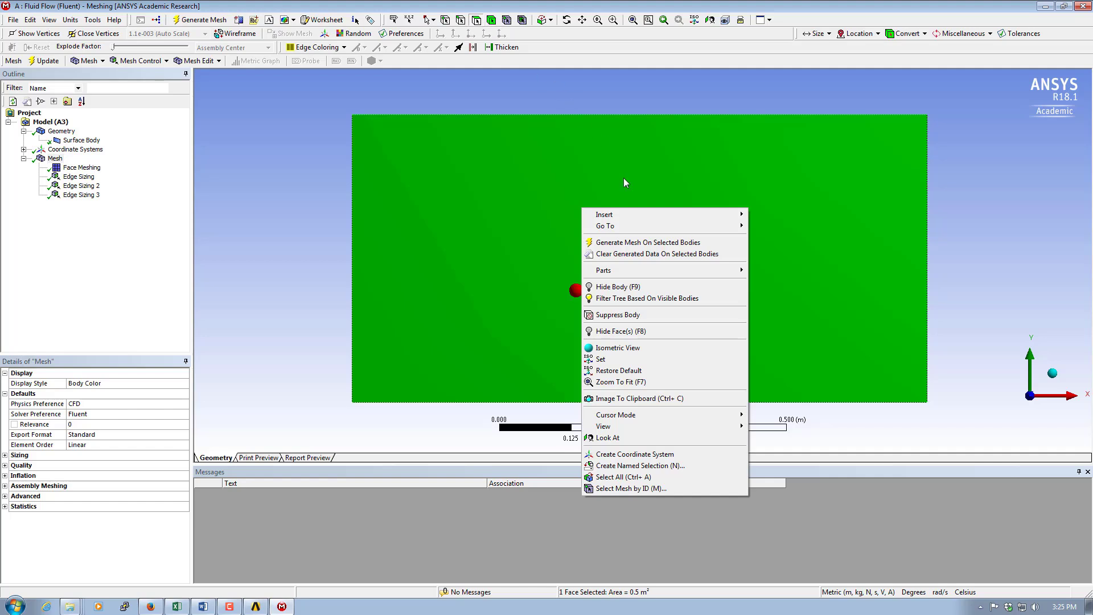
pyautogui.click(530, 203)
pyautogui.rightClick(590, 203)
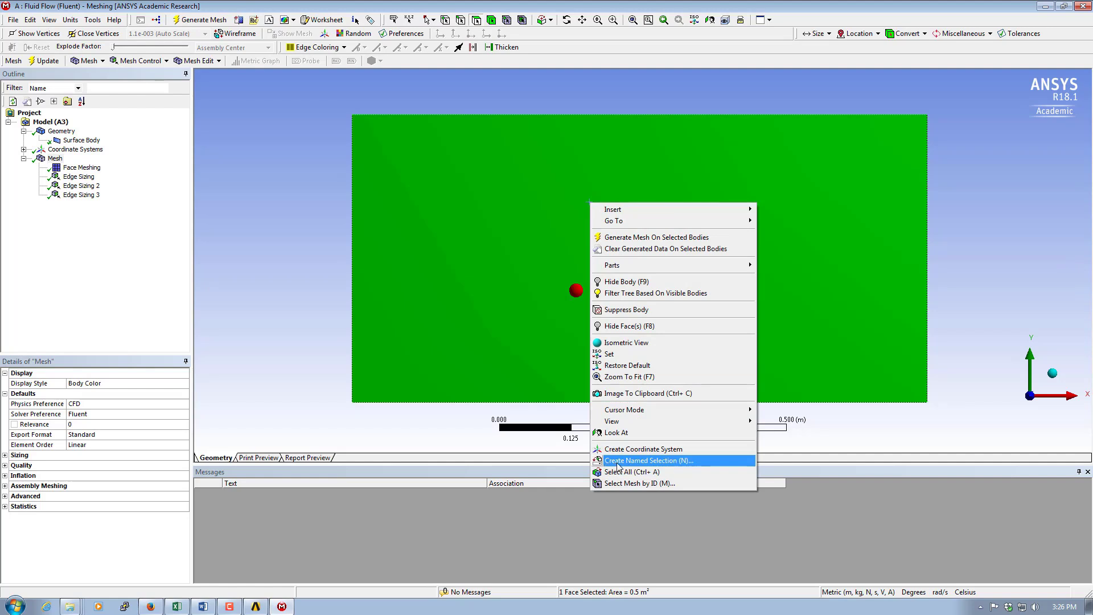
pyautogui.click(664, 465)
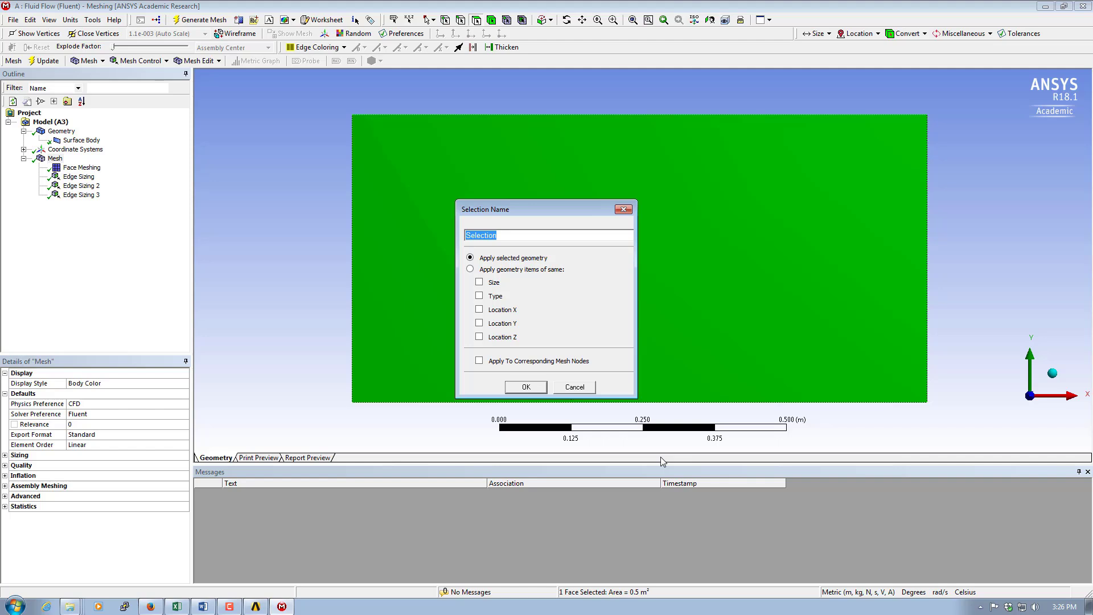
pyautogui.write('Air Flow')
pyautogui.click(515, 387)
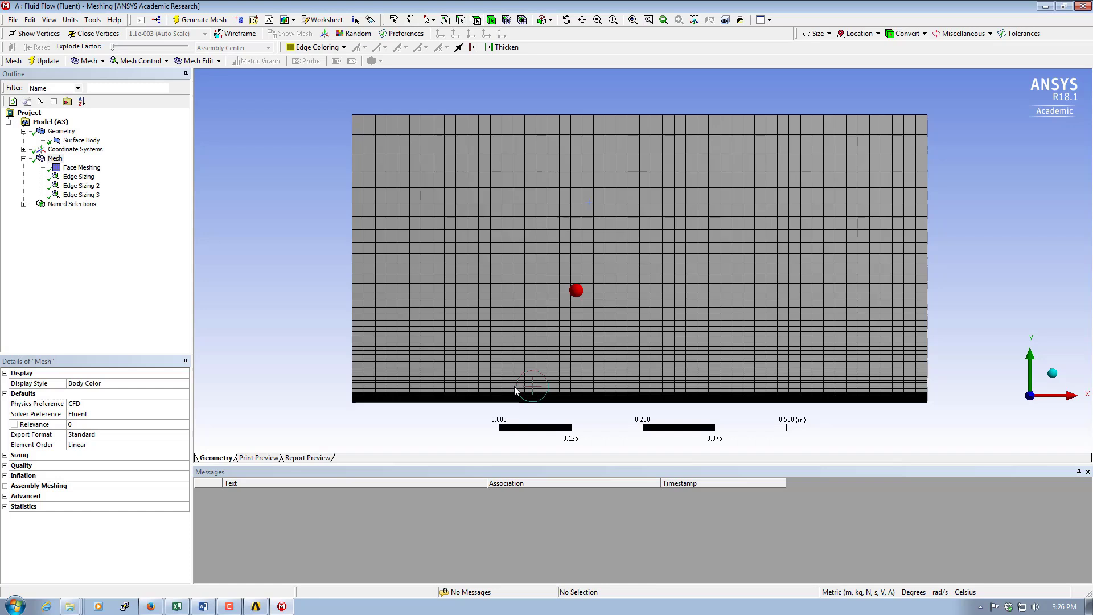
pyautogui.click(74, 213)
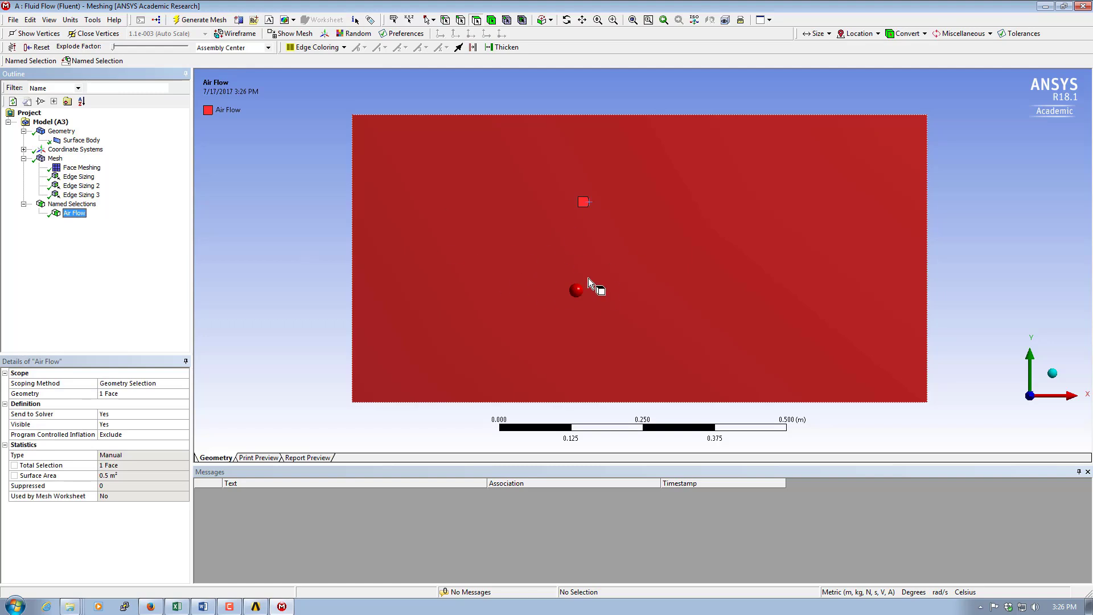
# Step: Create a named selection called Inlet from the rectangle's left vertical edge
pyautogui.click(461, 20)
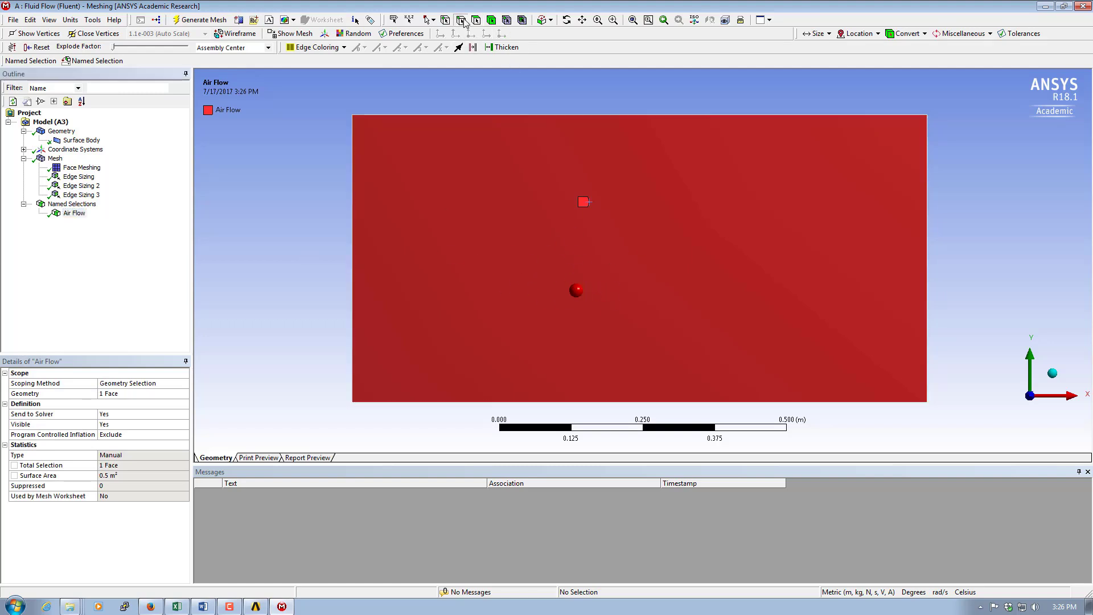
pyautogui.click(352, 189)
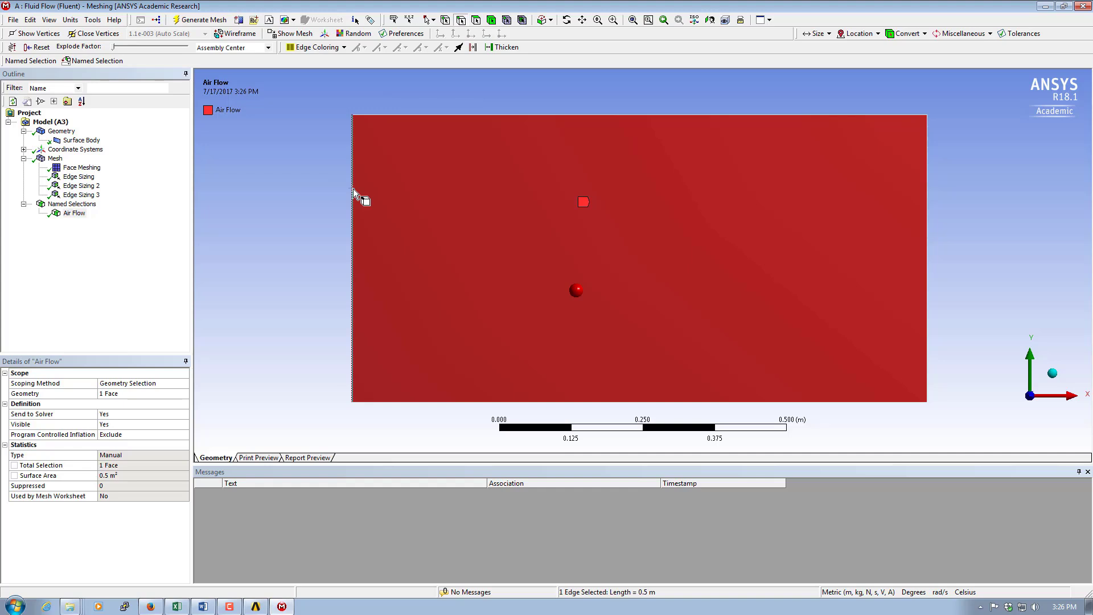
pyautogui.rightClick(354, 190)
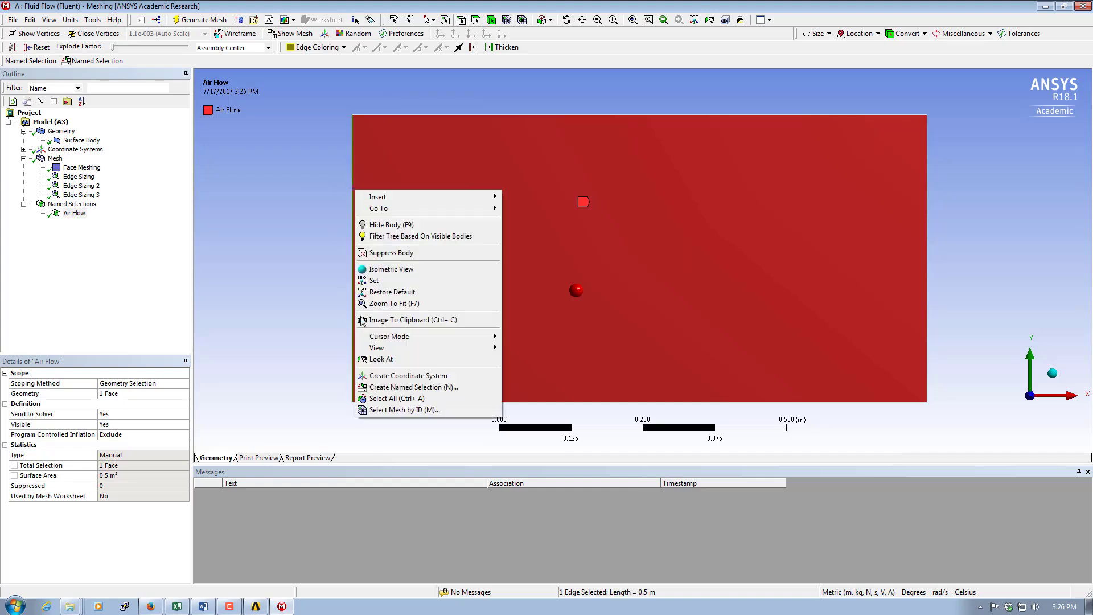
pyautogui.click(396, 387)
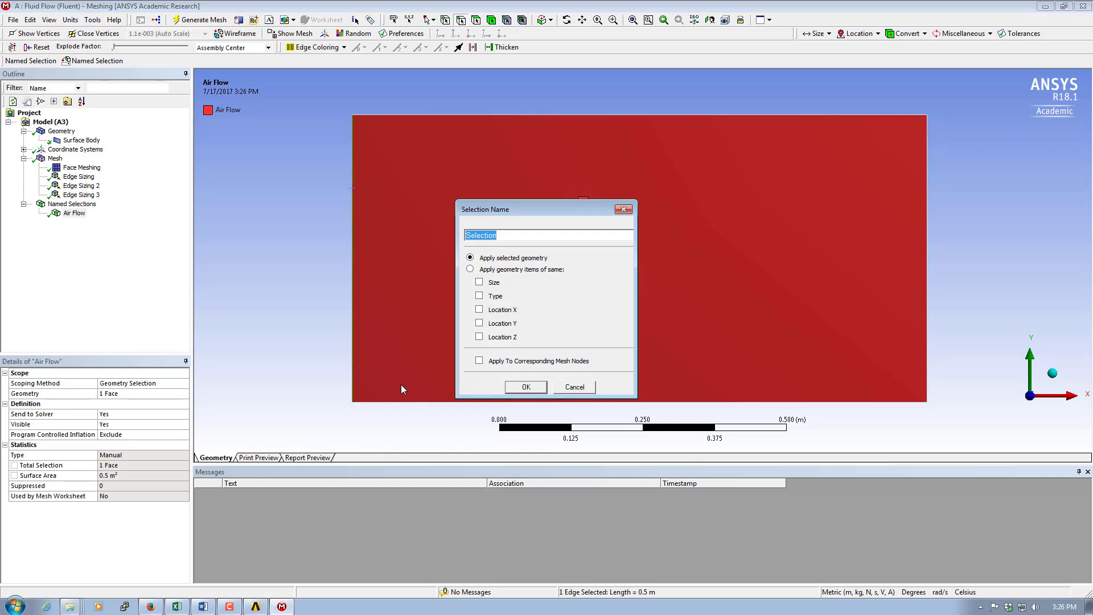
pyautogui.write('Inlet')
pyautogui.click(509, 390)
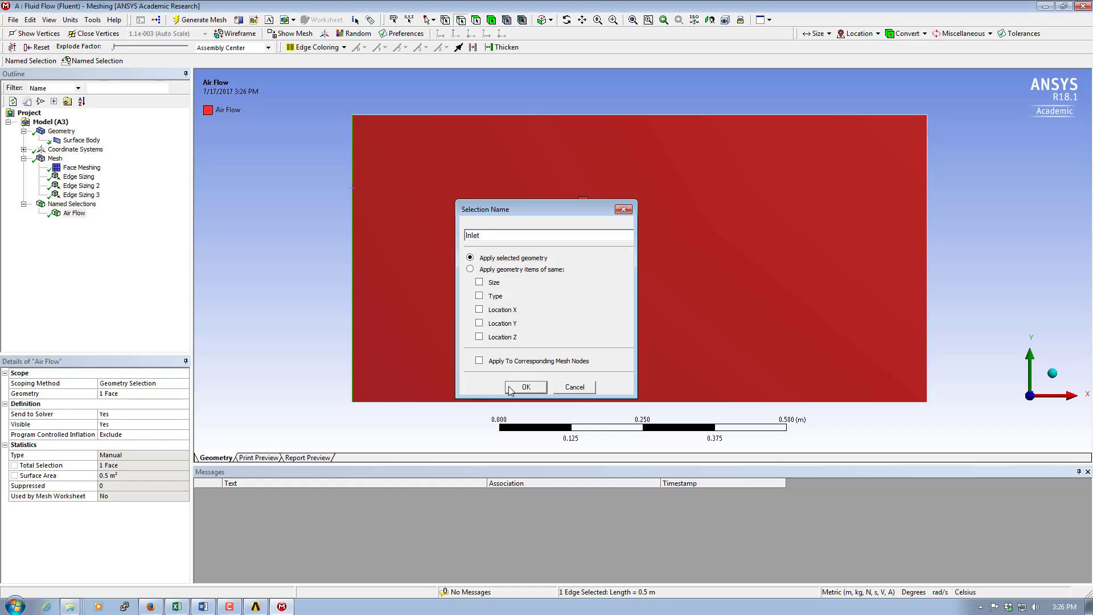
# Step: Create a named selection called Outlet from the rectangle's right vertical edge
pyautogui.click(926, 214)
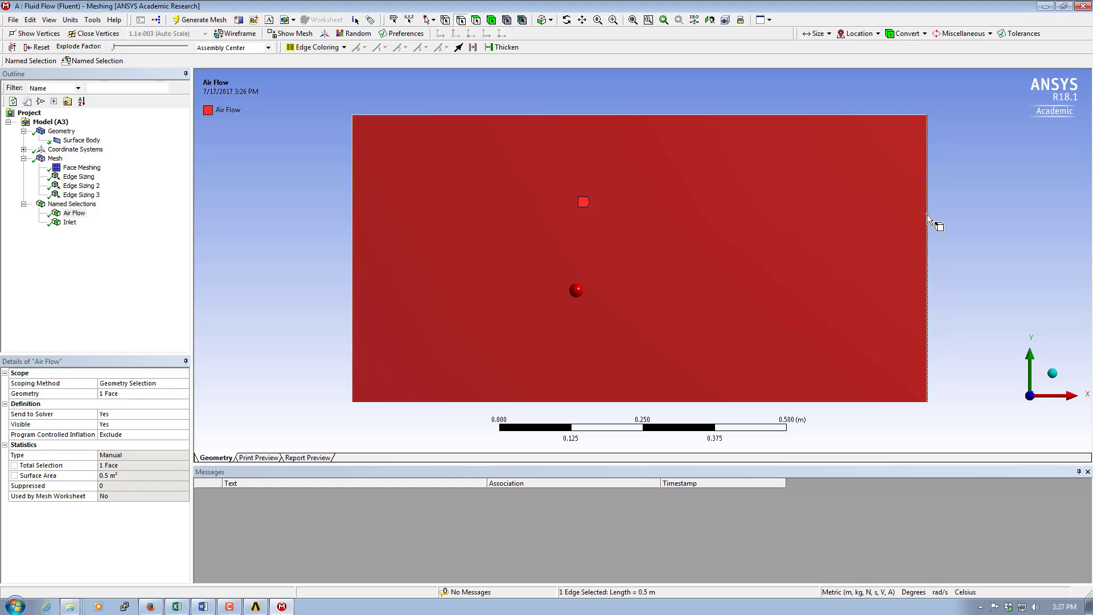
pyautogui.rightClick(927, 214)
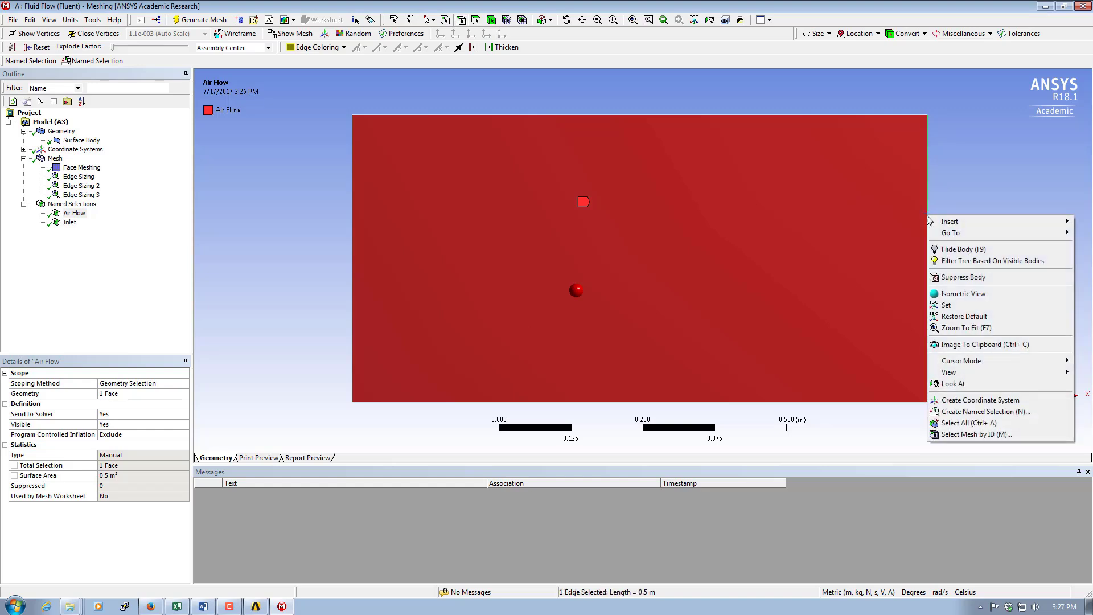
pyautogui.click(985, 411)
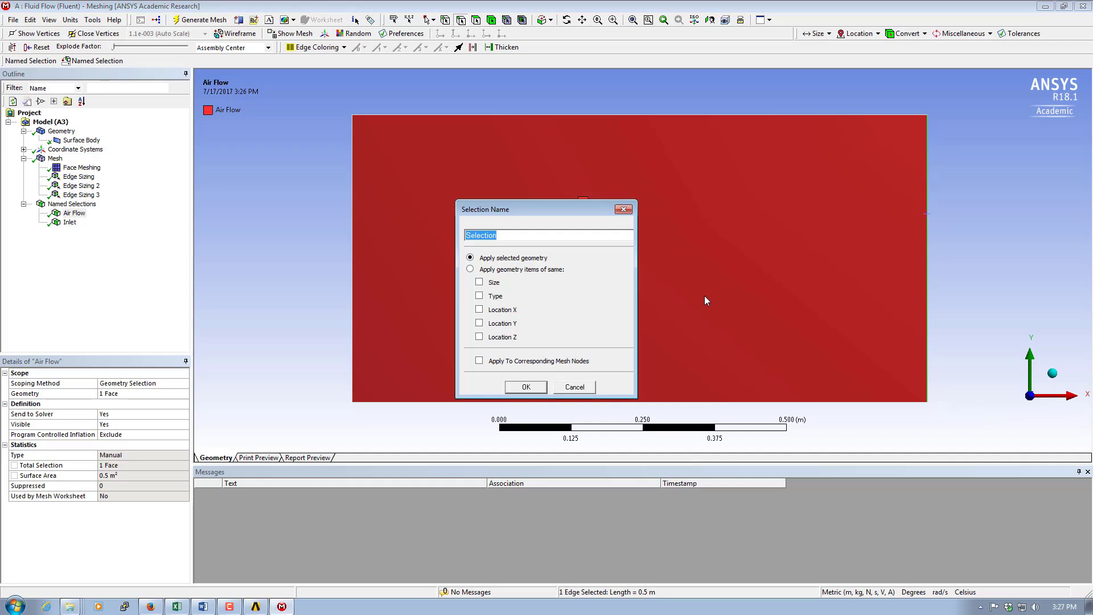
pyautogui.write('Outlet')
pyautogui.click(527, 387)
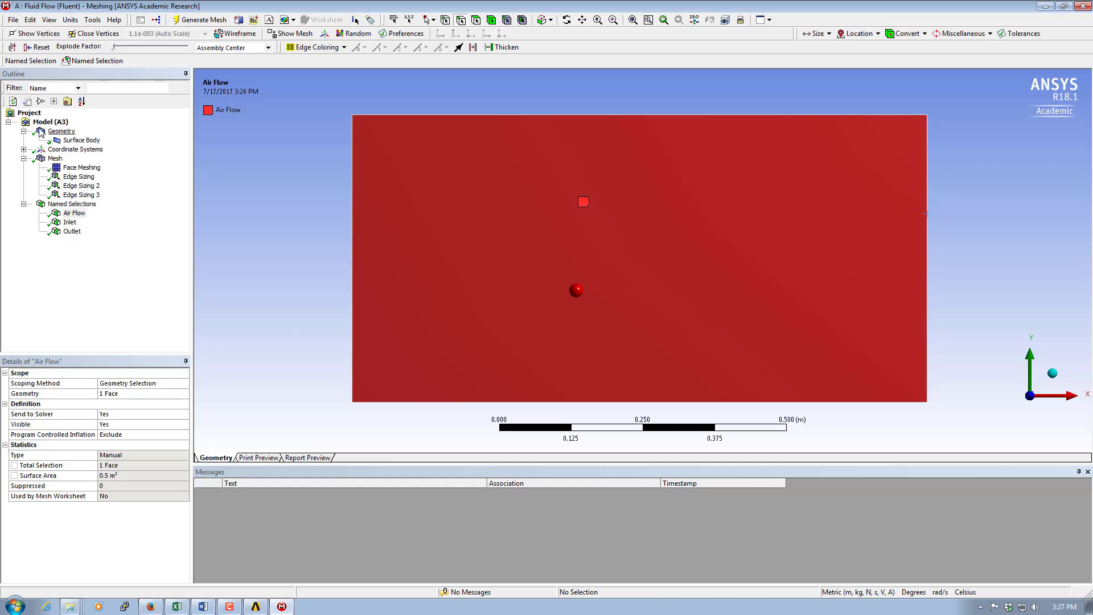
# Step: Create a named selection called Plate from the rectangle's bottom edge
pyautogui.click(413, 402)
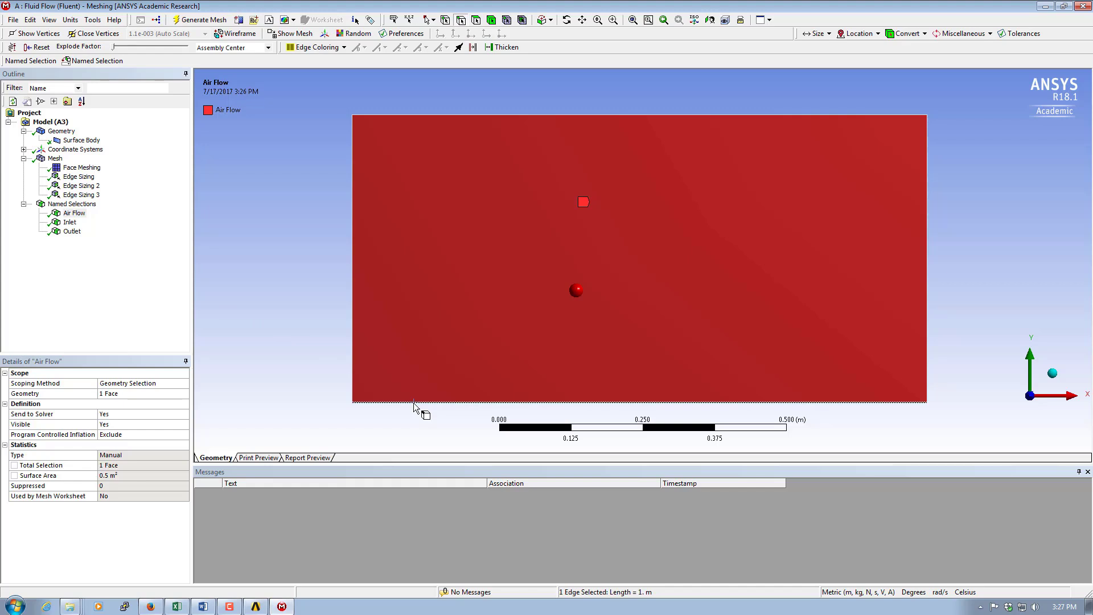
pyautogui.rightClick(414, 403)
pyautogui.click(455, 372)
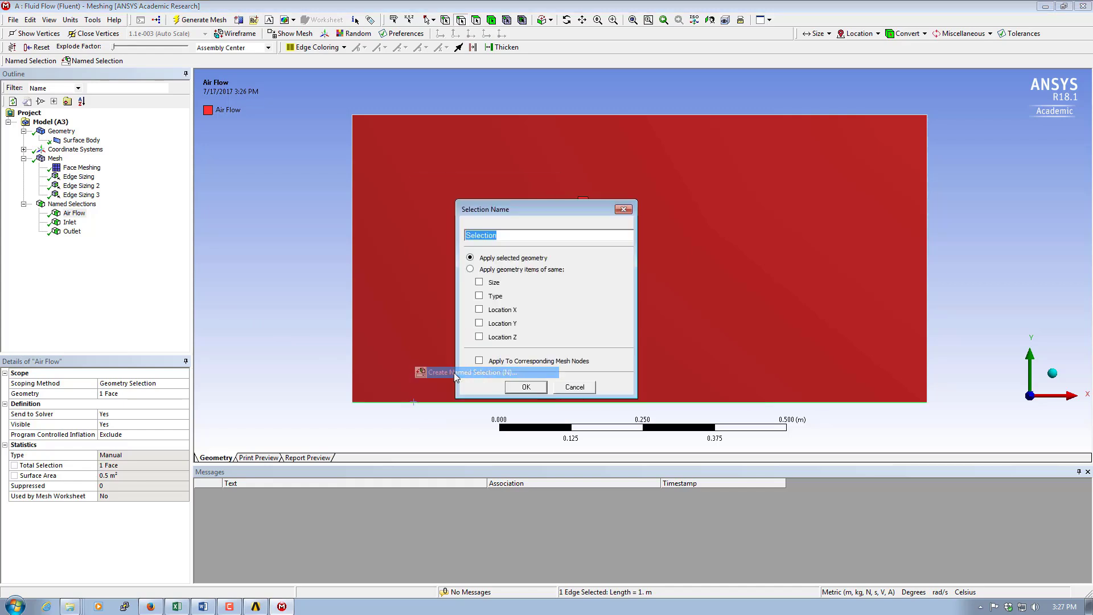
pyautogui.write('Plate')
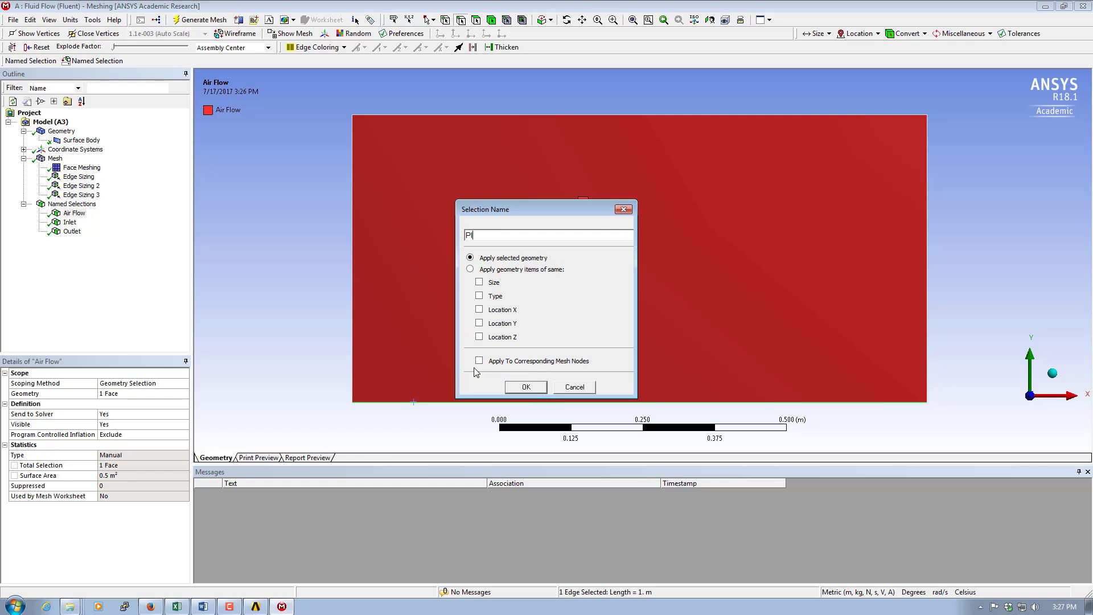
pyautogui.click(516, 388)
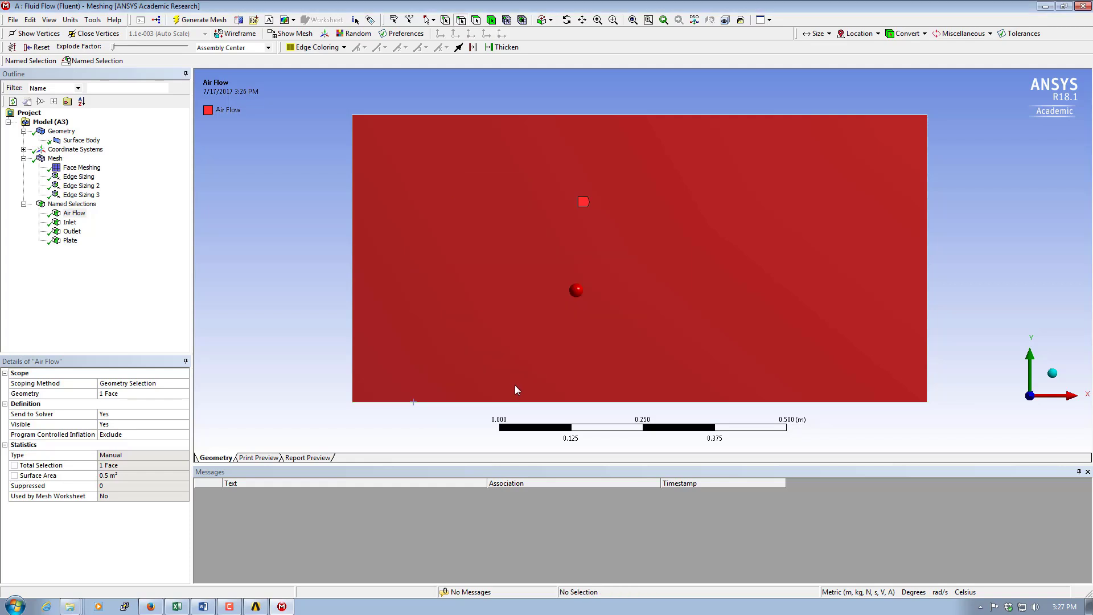
# Step: Create a named selection called far-field-pressure from the rectangle's top edge
pyautogui.click(545, 115)
pyautogui.rightClick(546, 114)
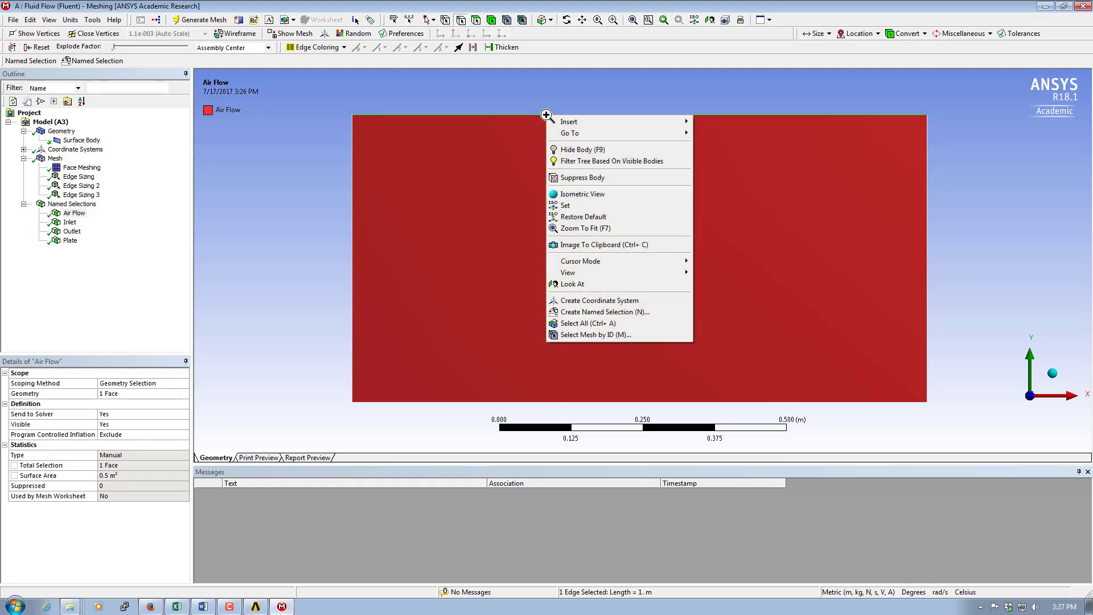
pyautogui.click(598, 311)
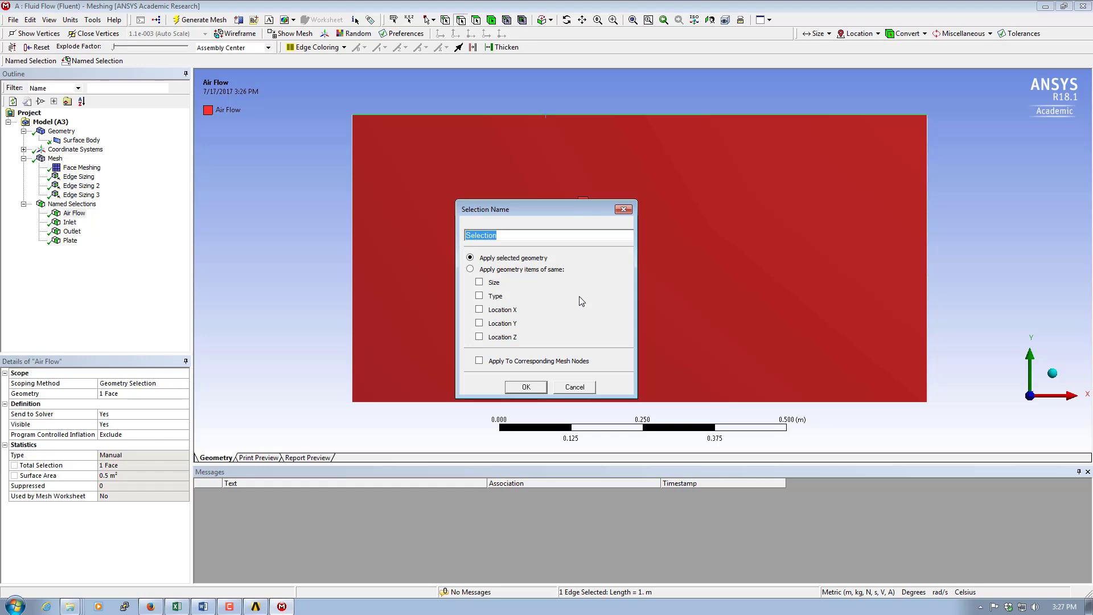
pyautogui.write('far-field-pressure')
pyautogui.click(517, 392)
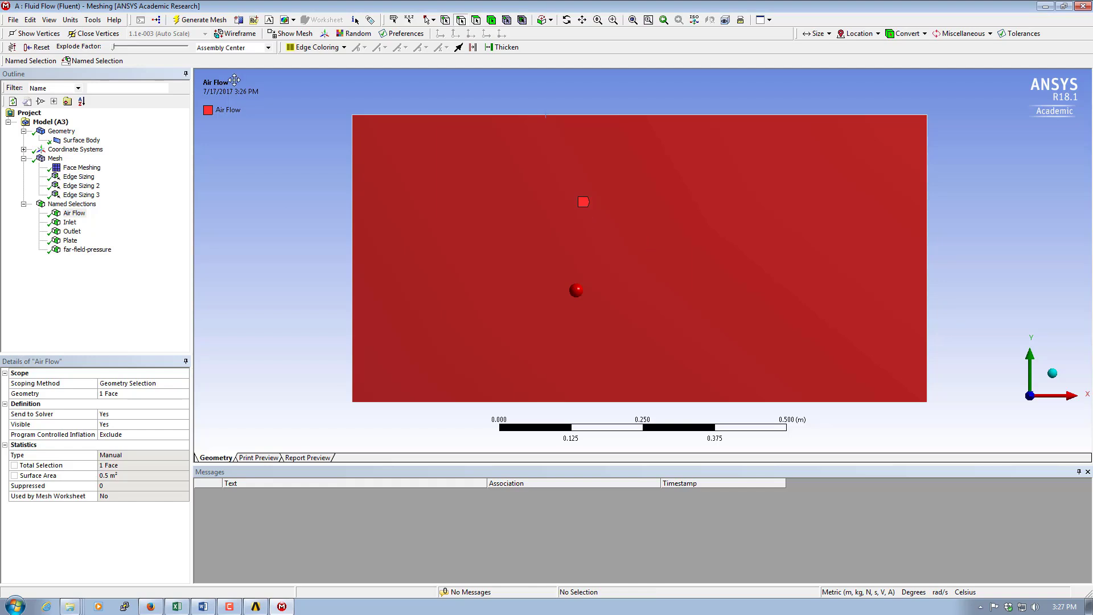
# Step: Save the project and close Meshing to return to Workbench
pyautogui.click(13, 20)
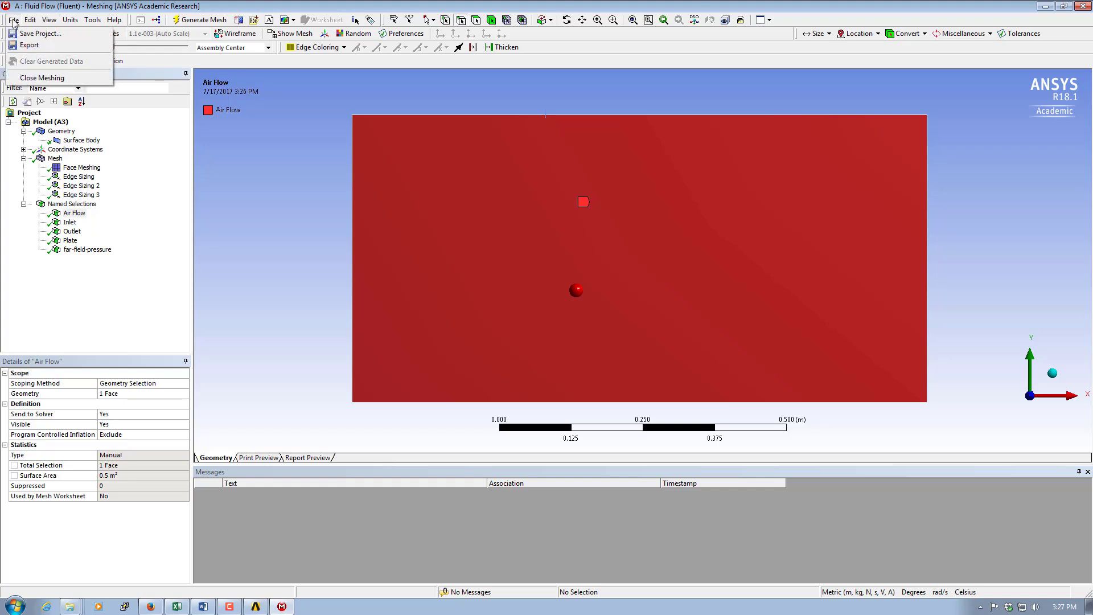
pyautogui.click(41, 34)
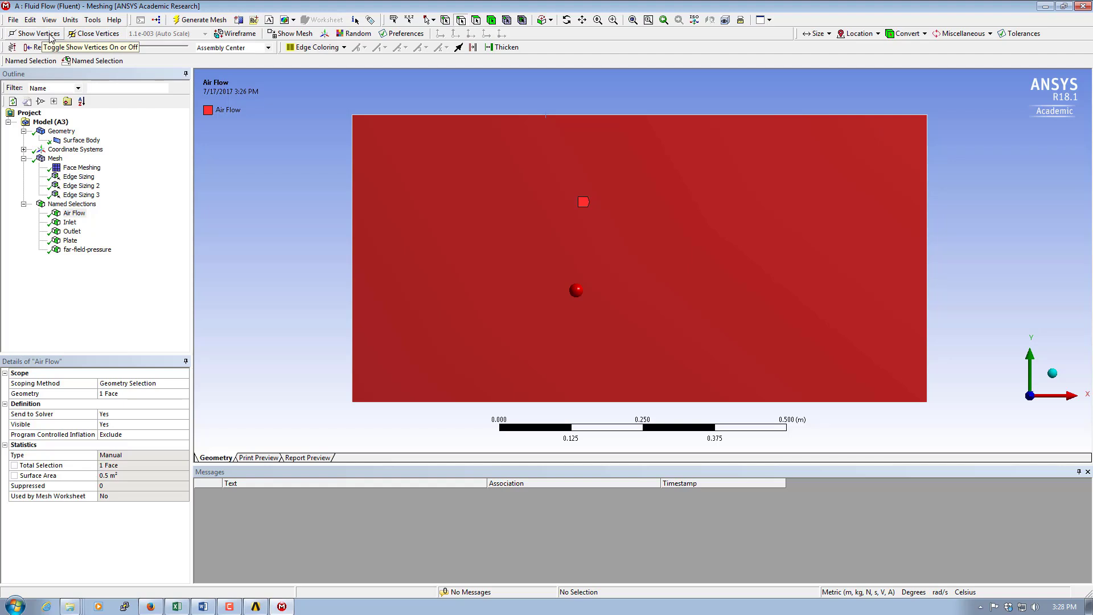
pyautogui.click(1082, 7)
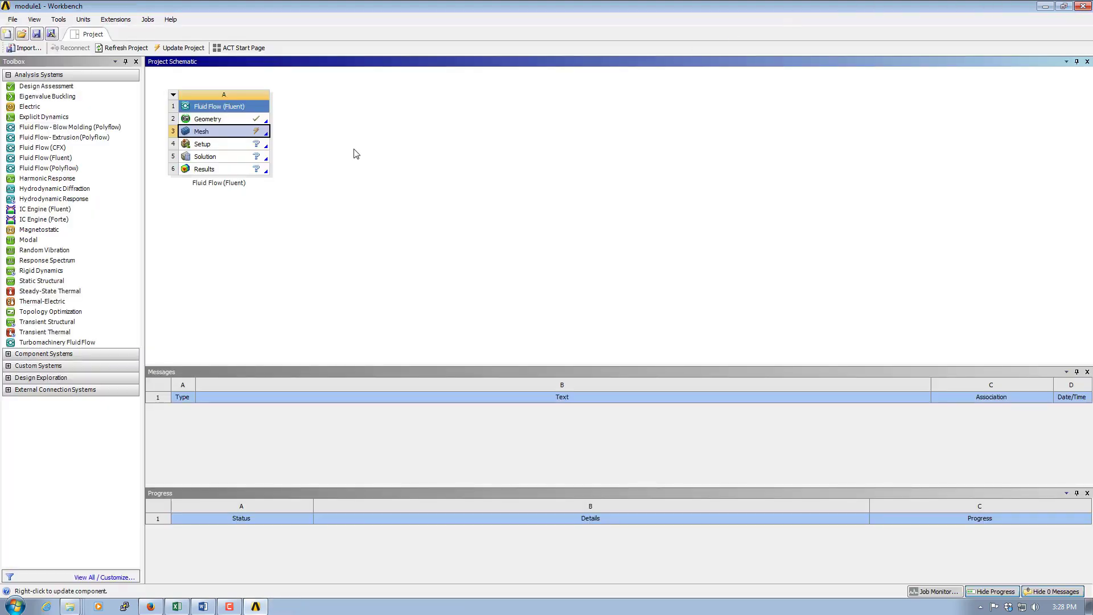
# Step: Update the Mesh component of the Fluid Flow (Fluent) system
pyautogui.rightClick(242, 133)
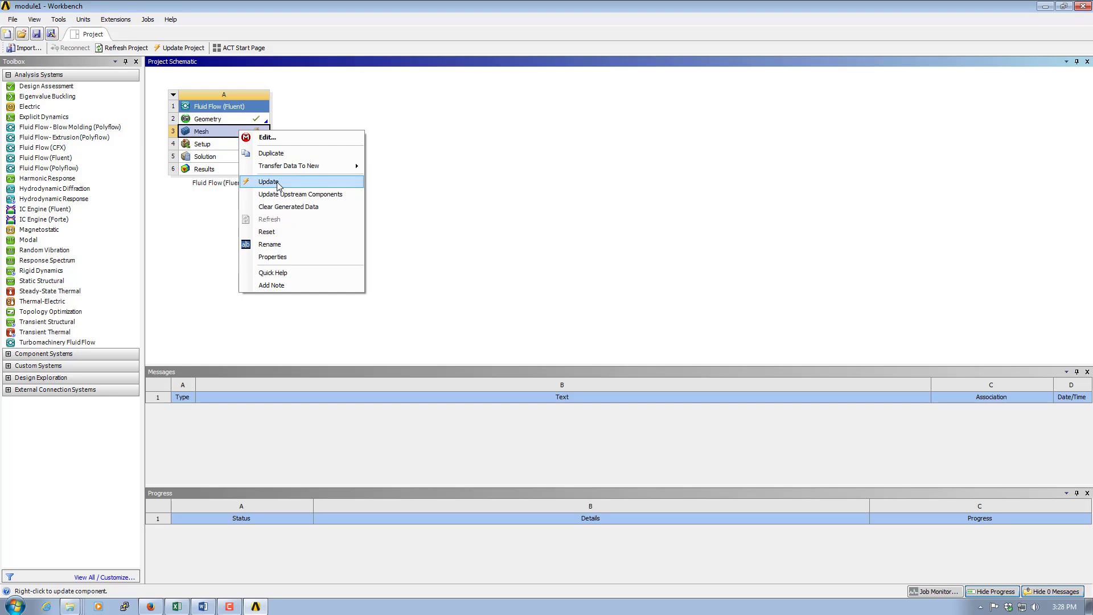
pyautogui.click(276, 182)
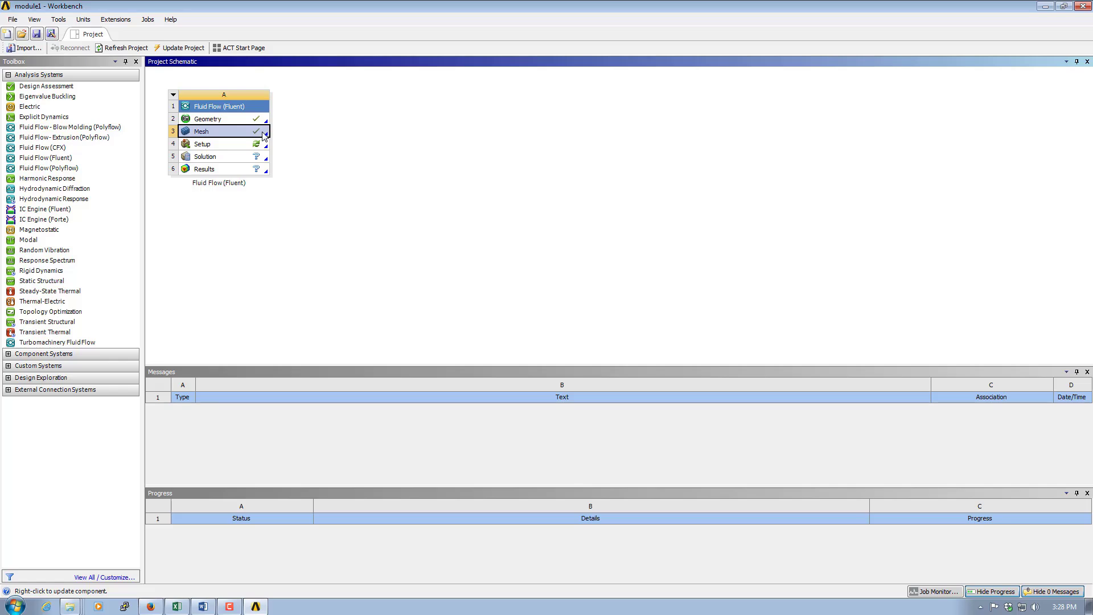
# Step: Open the Setup component of the Fluid Flow system and enable Double Precision in the Fluent launch options
pyautogui.doubleClick(203, 149)
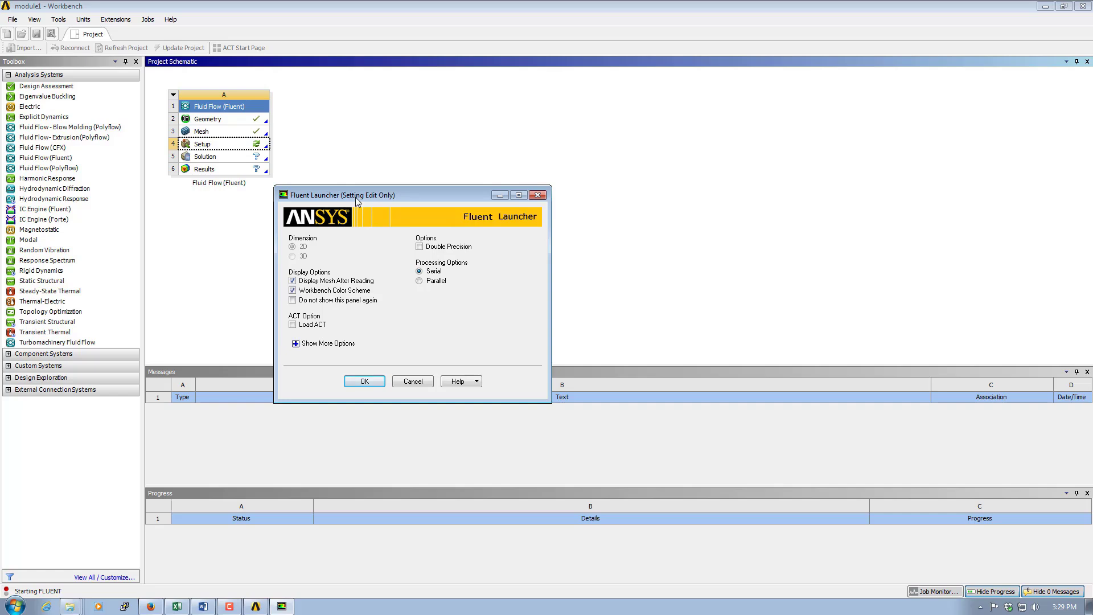
pyautogui.moveTo(359, 199); pyautogui.dragTo(371, 156)
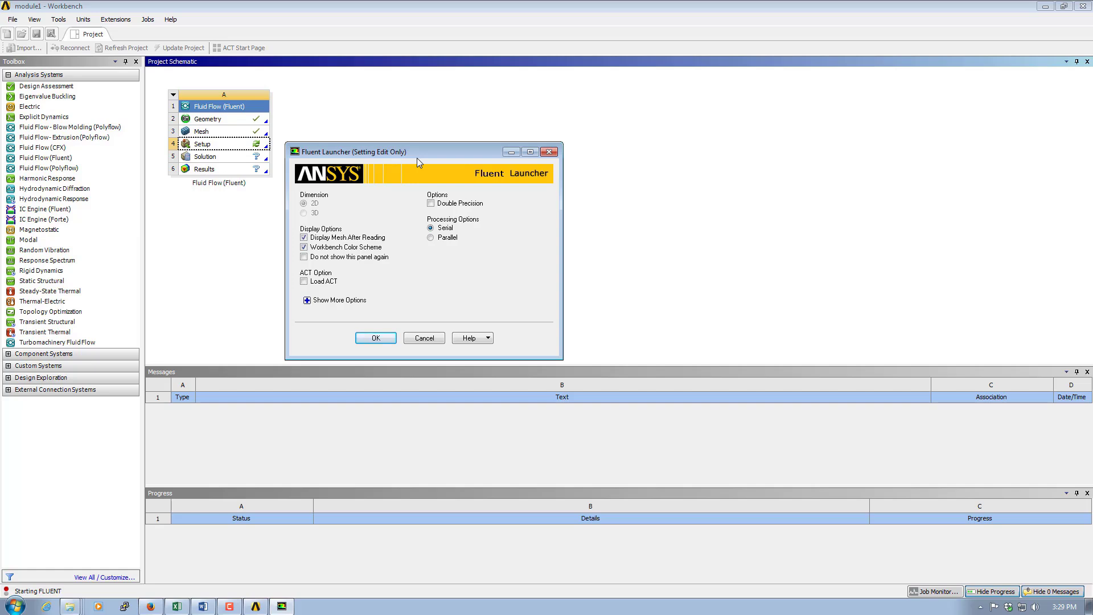
pyautogui.click(431, 203)
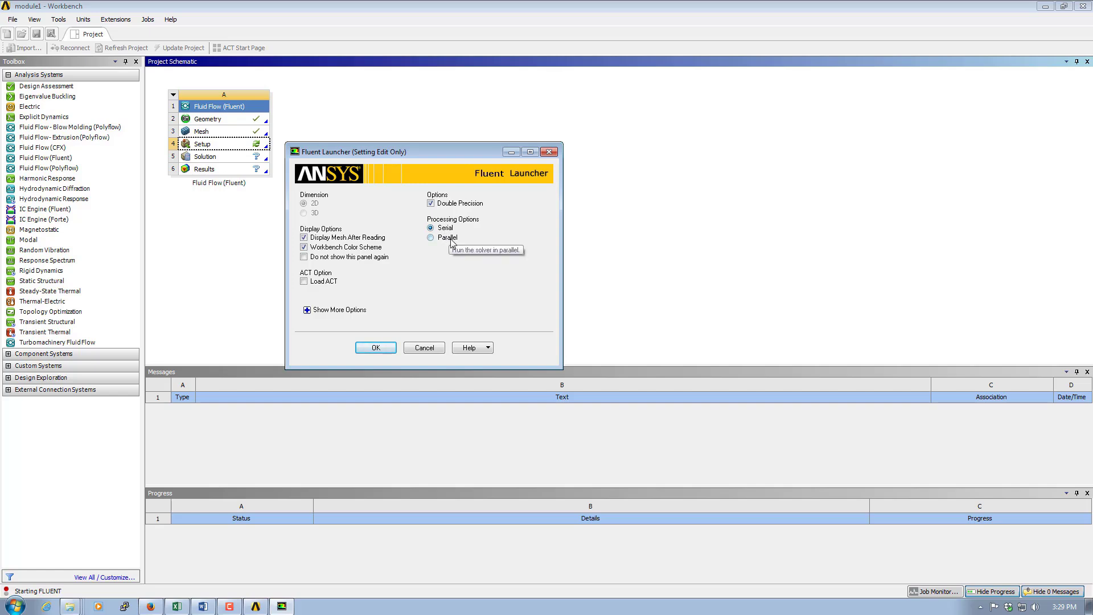
# Step: Check the number of processor cores in Windows Task Manager's performance graphs, then minimize it
pyautogui.rightClick(411, 606)
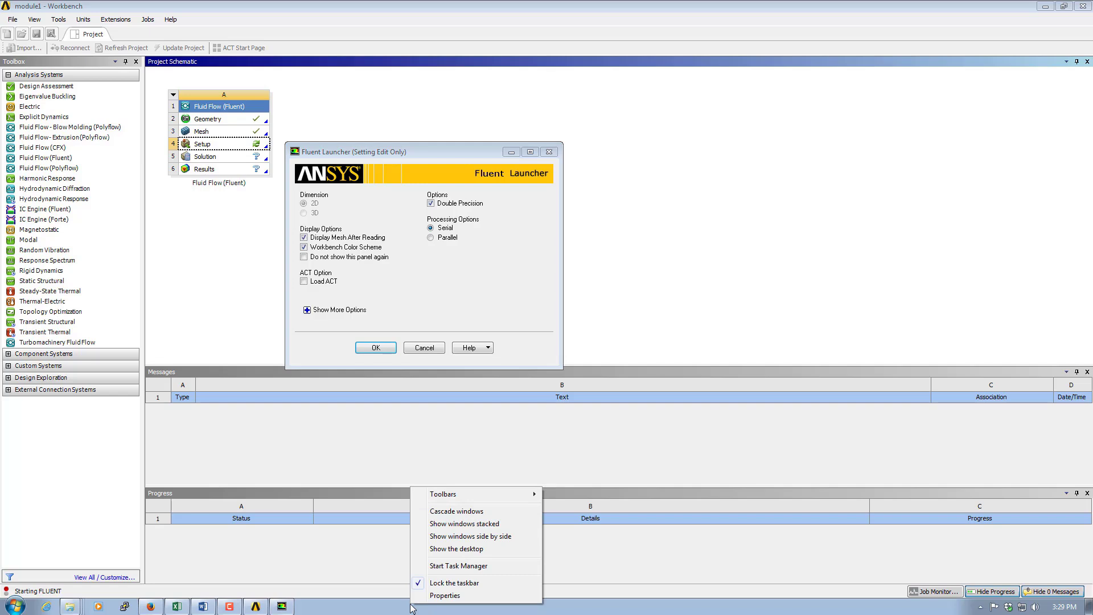
pyautogui.click(455, 568)
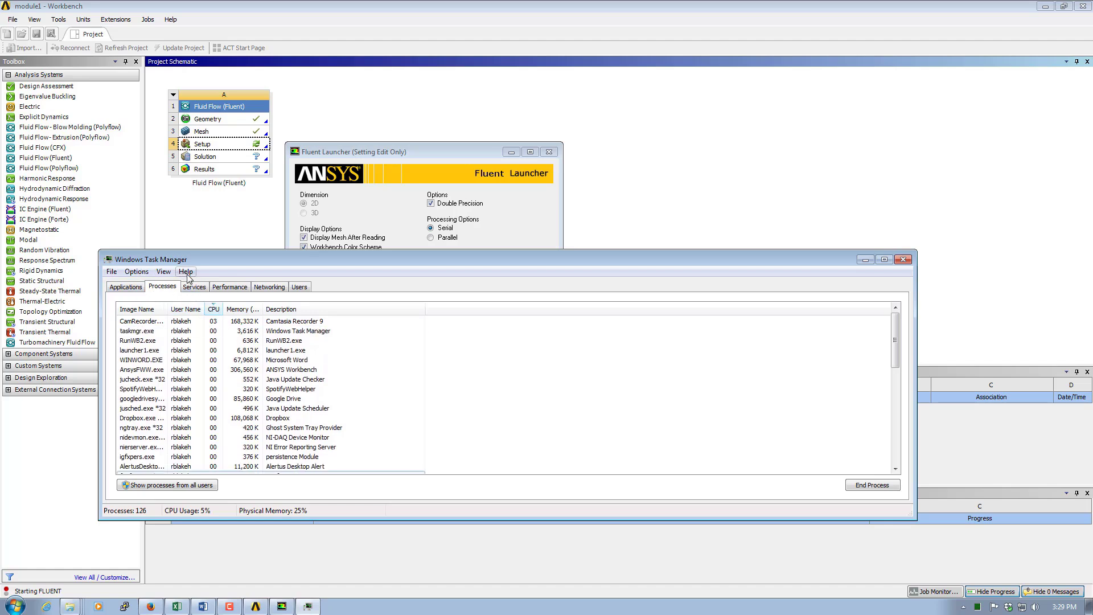
pyautogui.click(235, 290)
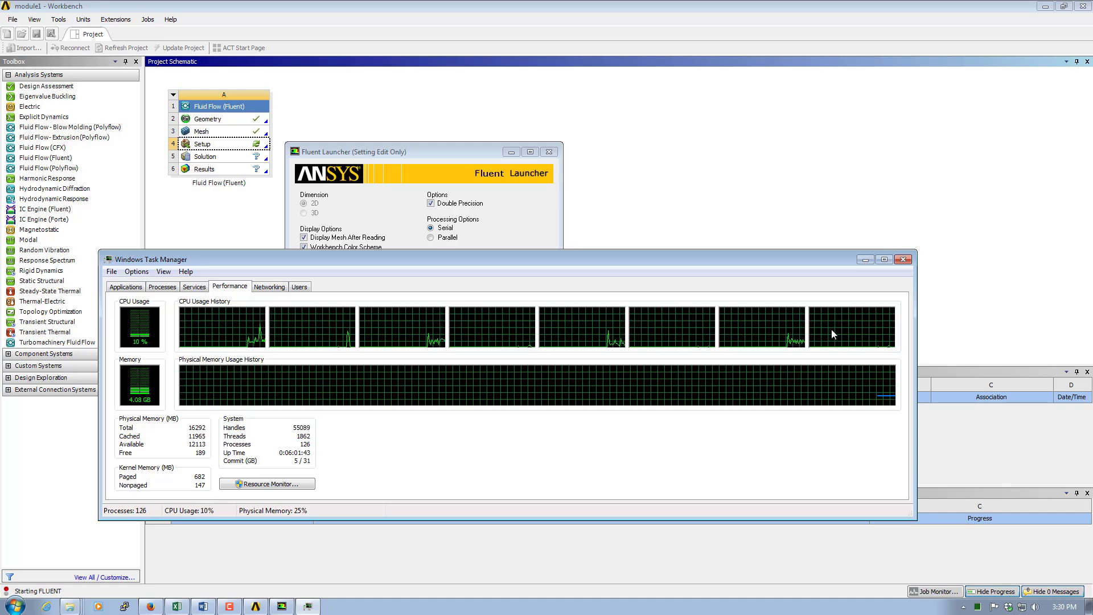
pyautogui.click(865, 259)
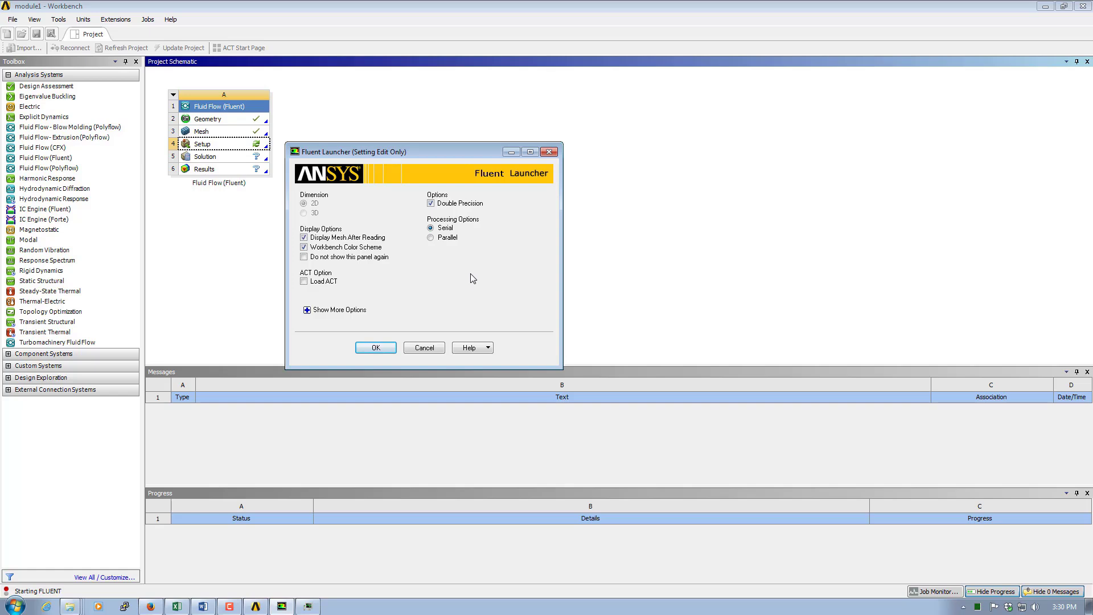
# Step: Switch processing to Parallel (Local Machine), increase the number of solver processes and launch Fluent
pyautogui.click(430, 238)
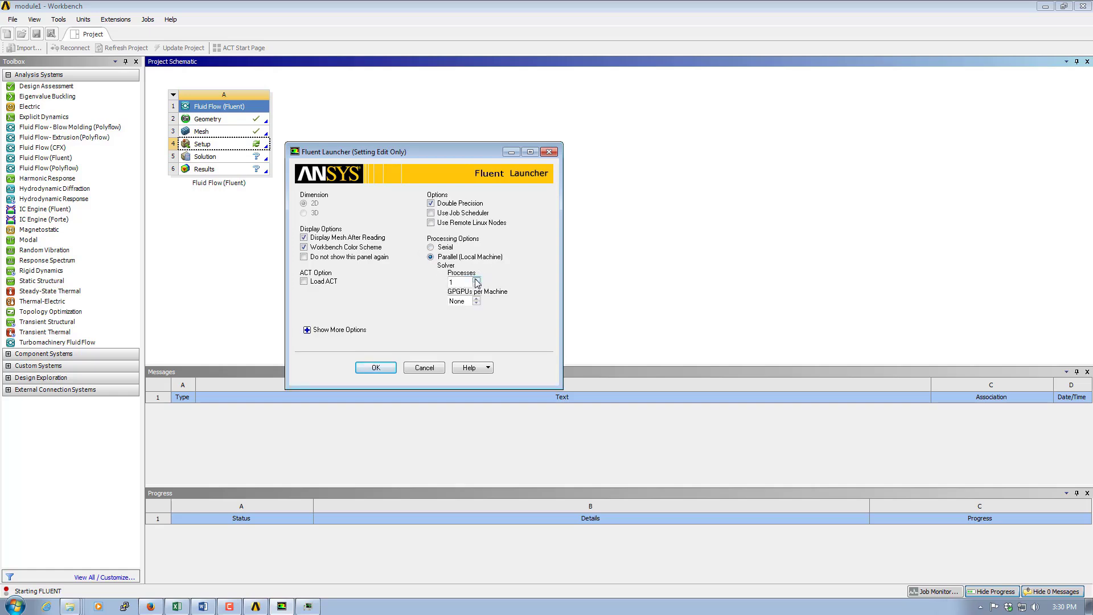
pyautogui.click(476, 280)
pyautogui.click(380, 367)
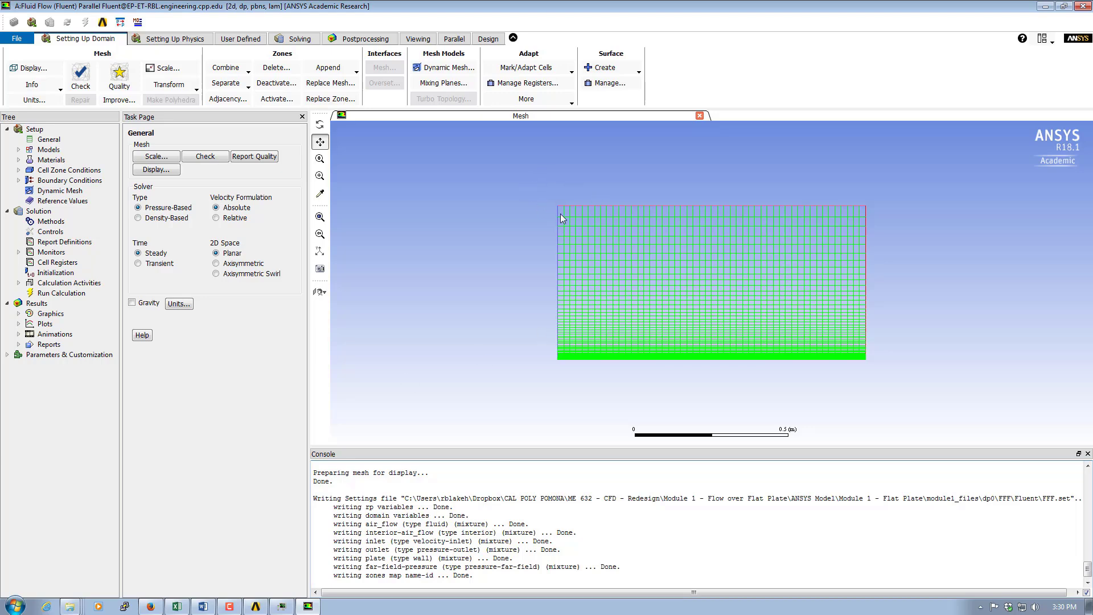
# Step: Examine the imported mesh across the whole domain and up close along the plate boundary
pyautogui.rightClick(540, 196)
pyautogui.click(535, 187)
pyautogui.moveTo(535, 187); pyautogui.dragTo(451, 183)
pyautogui.scroll(4, 583, 297)
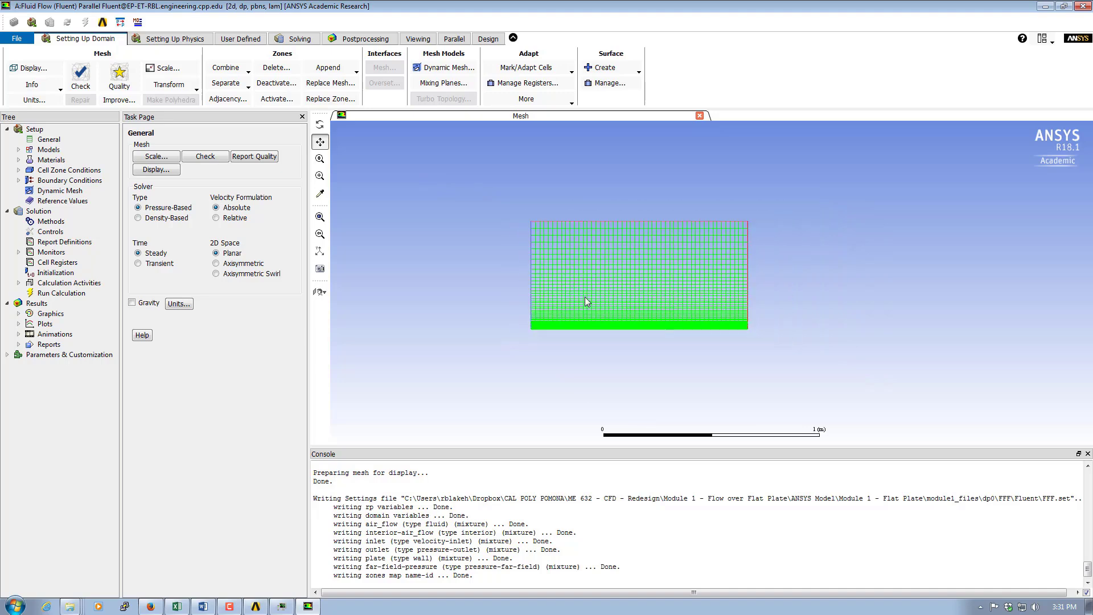
pyautogui.scroll(-4, 581, 298)
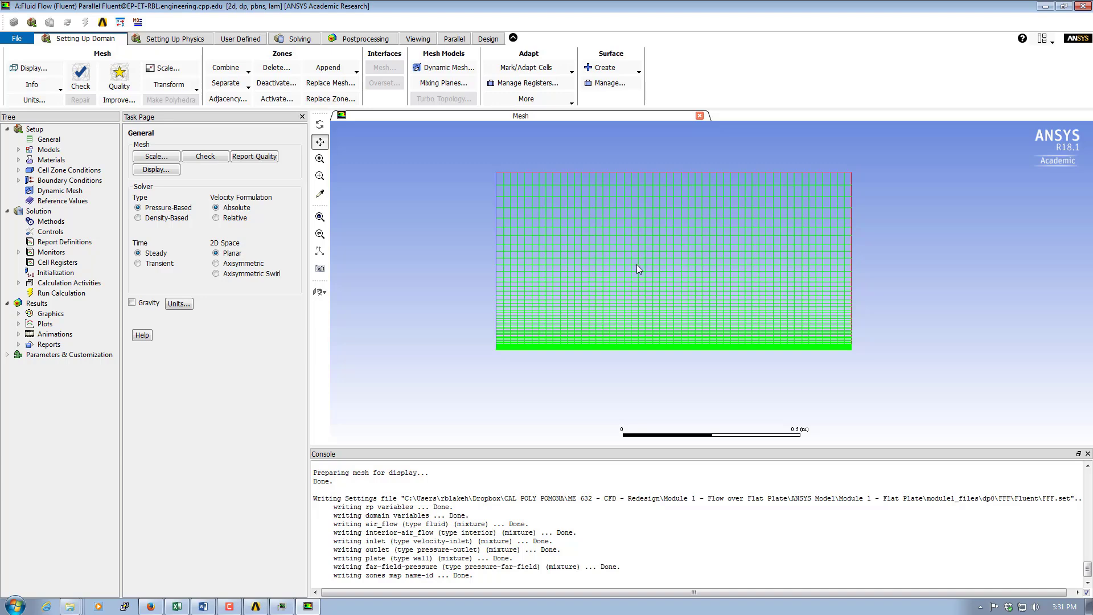
pyautogui.rightClick(604, 330)
pyautogui.rightClick(624, 344)
pyautogui.scroll(8, 620, 353)
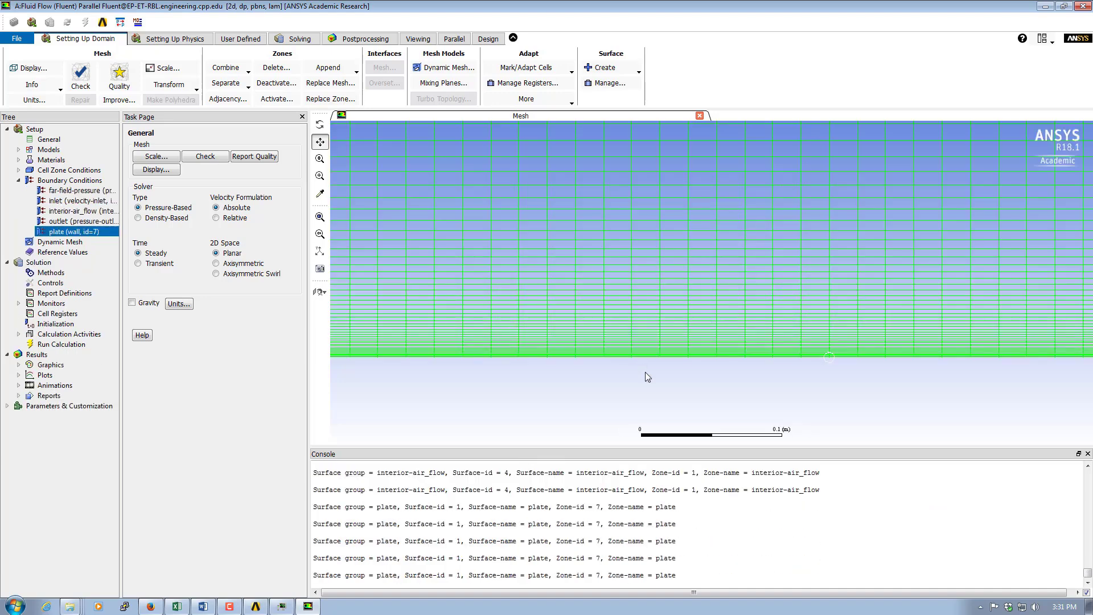
pyautogui.scroll(4, 622, 357)
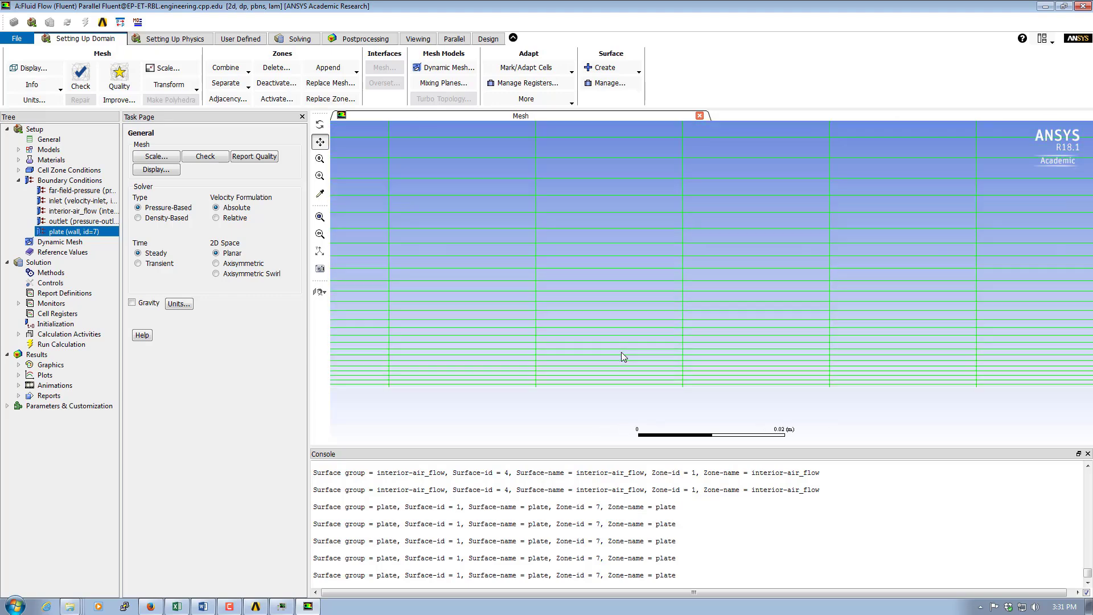
pyautogui.scroll(-10, 622, 356)
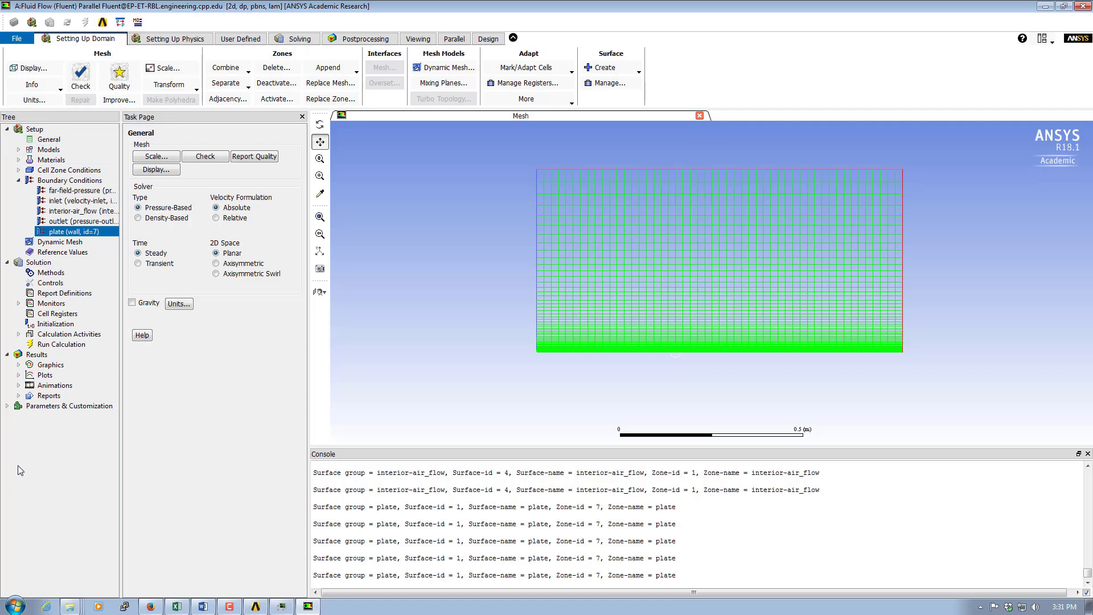
# Step: Run the mesh check, review the domain extents and volume statistics, and report the mesh quality
pyautogui.click(50, 140)
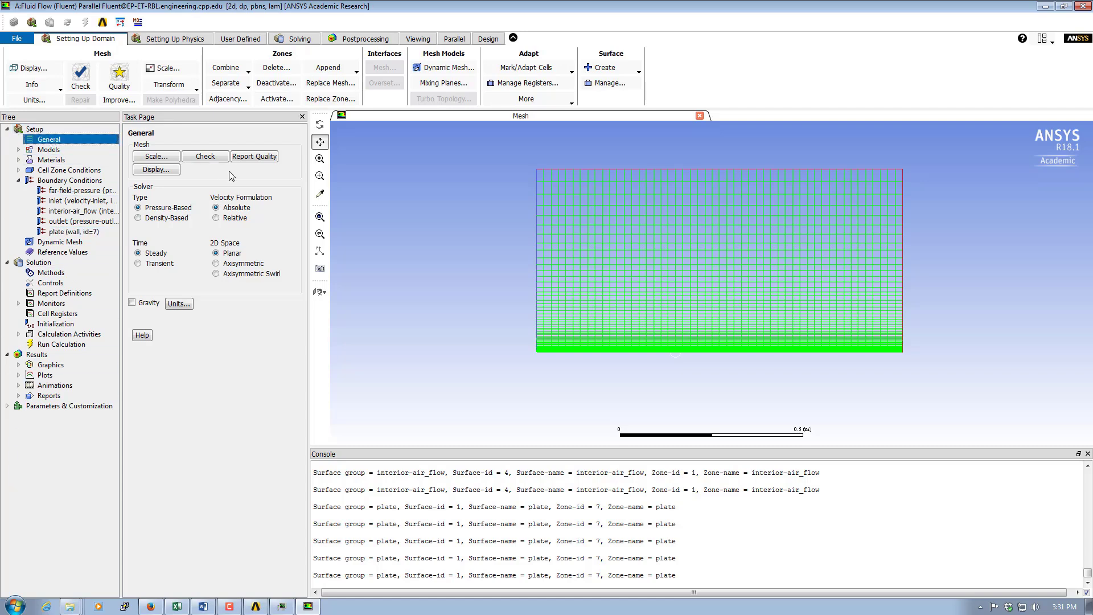
pyautogui.click(202, 159)
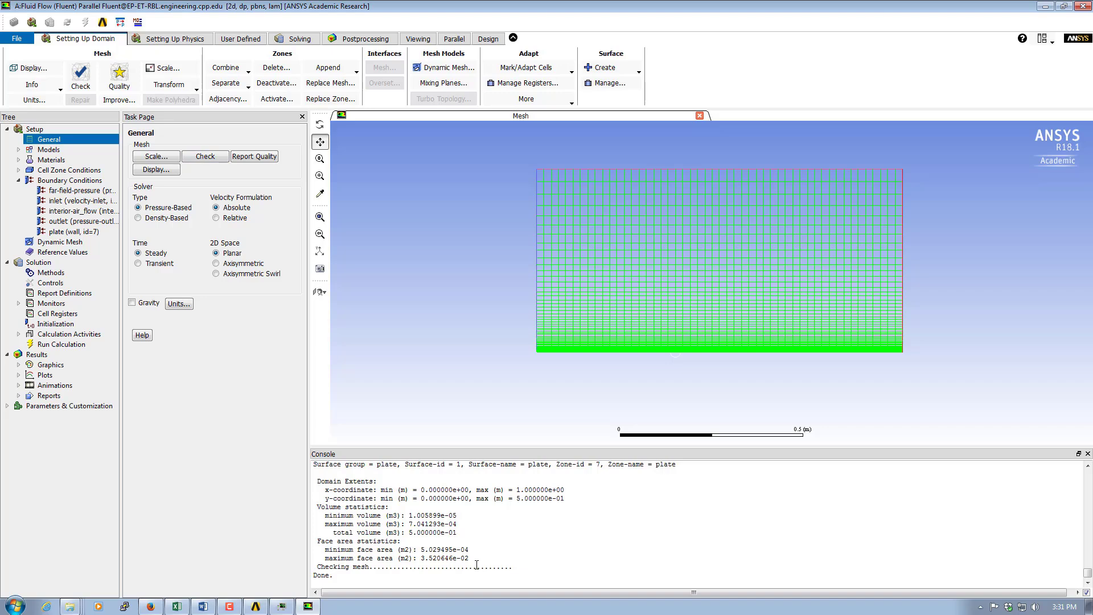
pyautogui.scroll(1, 517, 556)
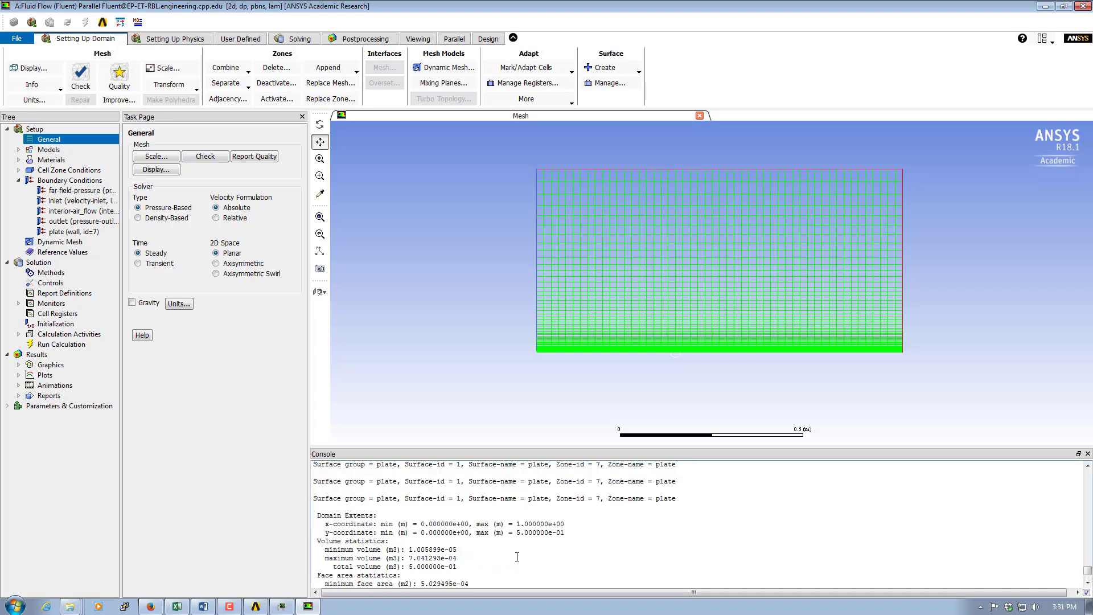
pyautogui.scroll(-1, 517, 556)
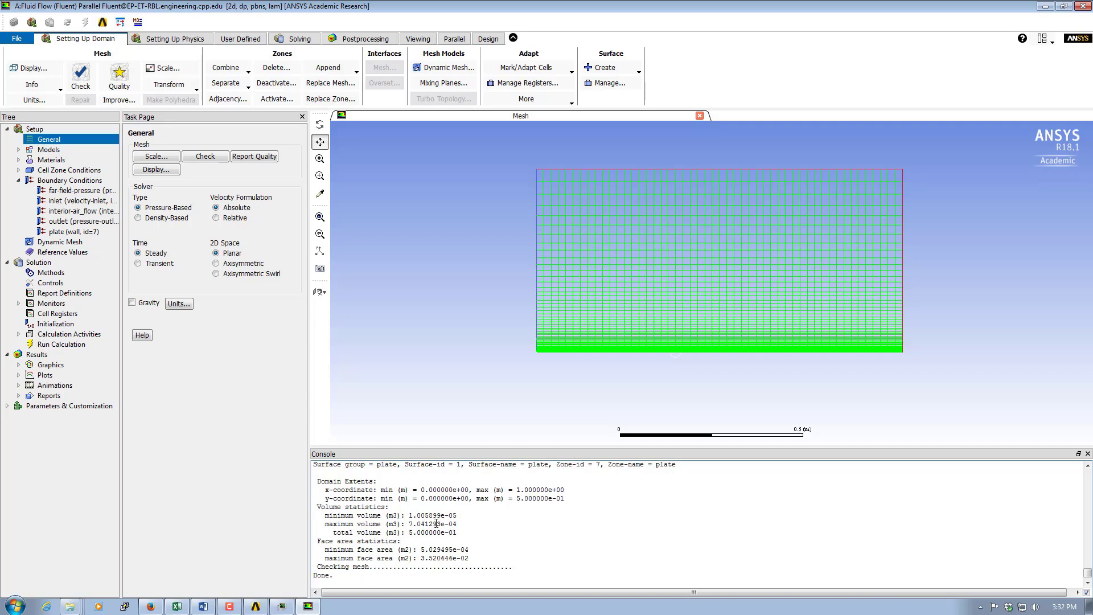
pyautogui.click(193, 157)
pyautogui.click(193, 158)
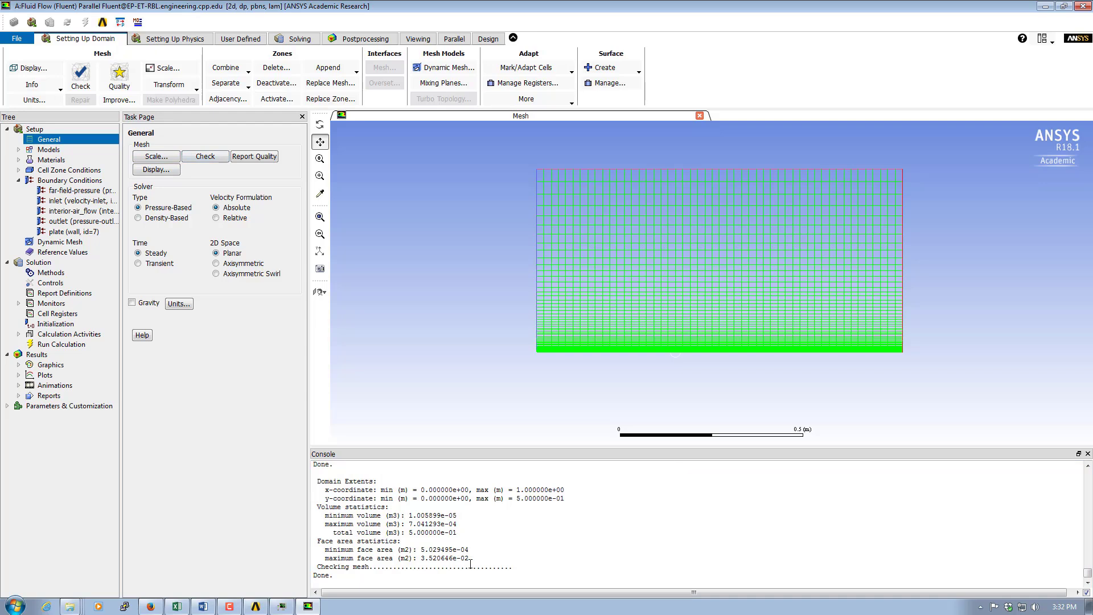
pyautogui.click(198, 161)
pyautogui.moveTo(334, 576); pyautogui.dragTo(312, 575)
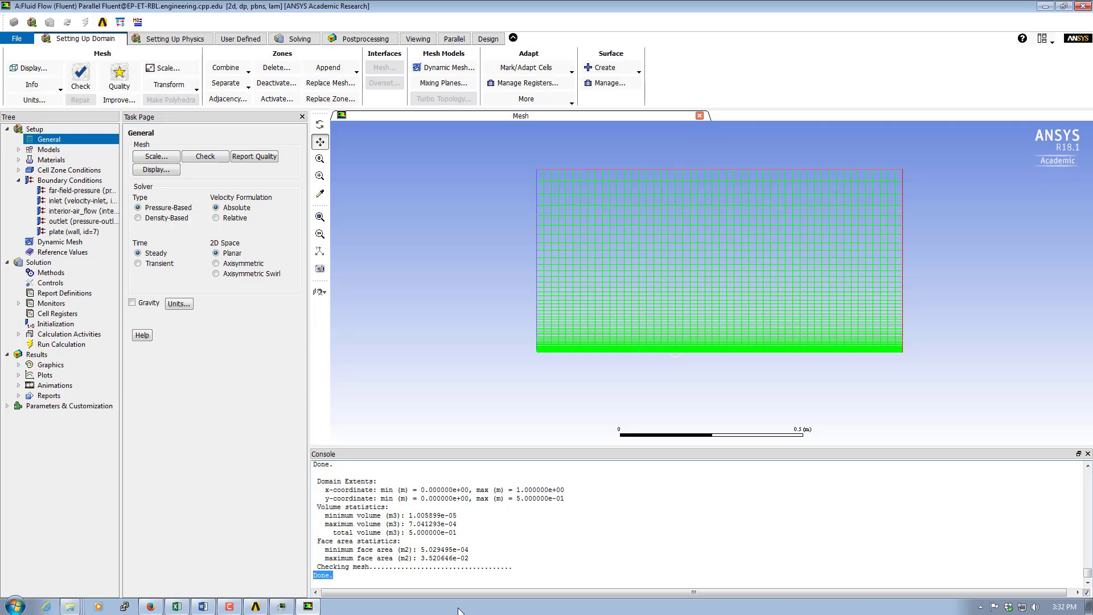
pyautogui.click(251, 161)
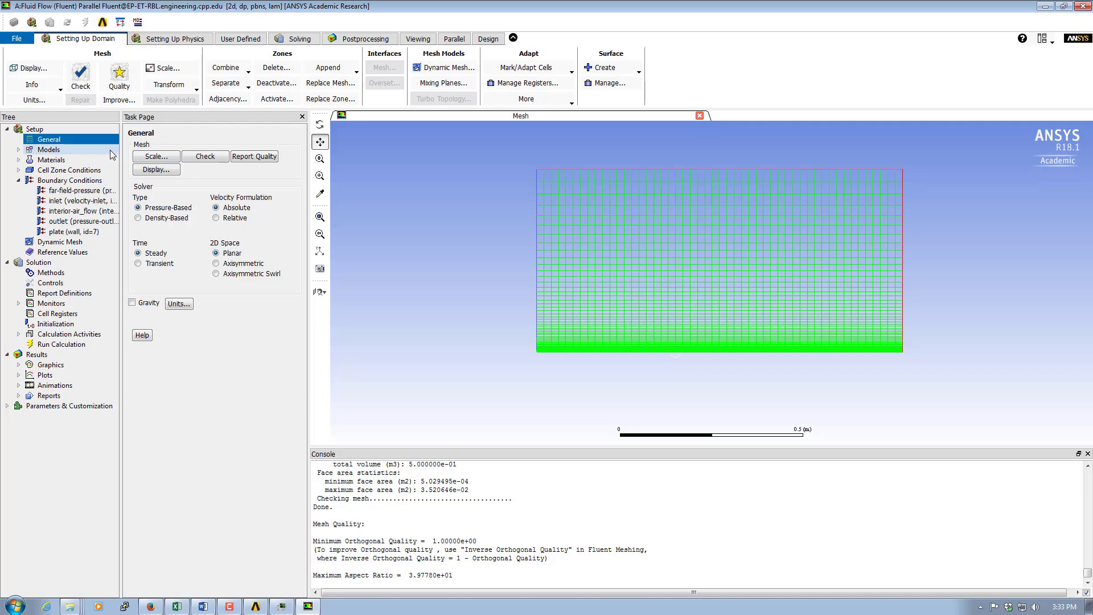
# Step: Open the Viscous model settings and accept the Laminar model
pyautogui.click(48, 150)
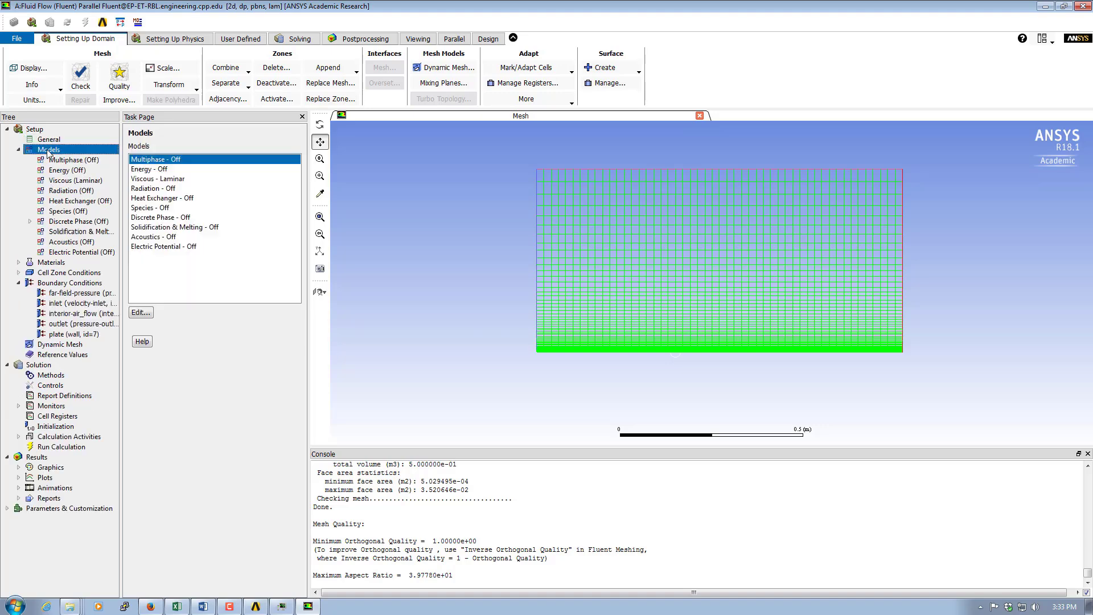
pyautogui.doubleClick(151, 179)
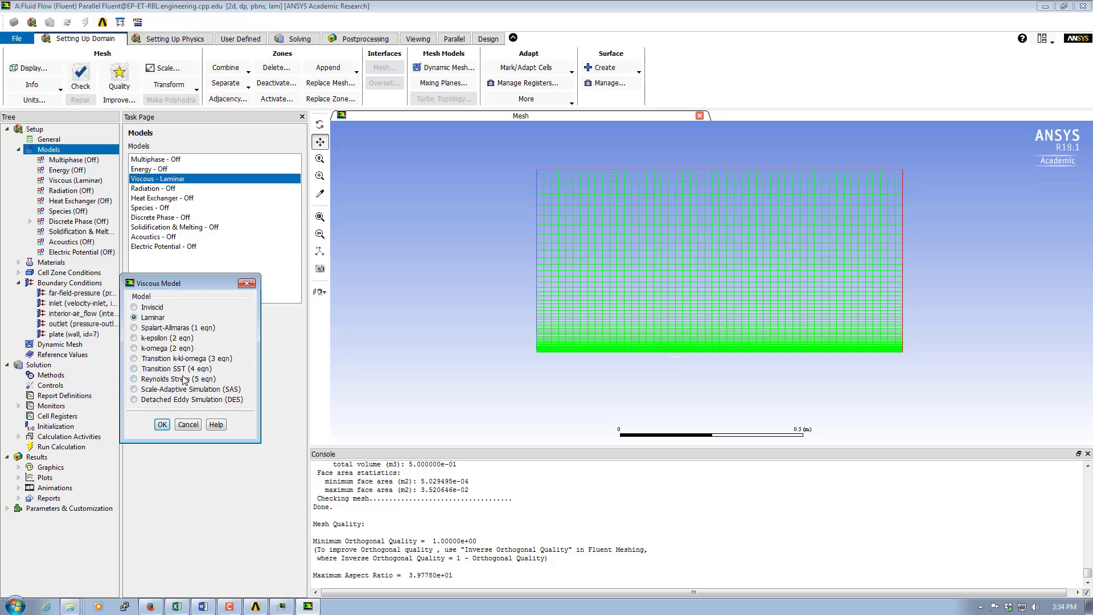
pyautogui.click(162, 424)
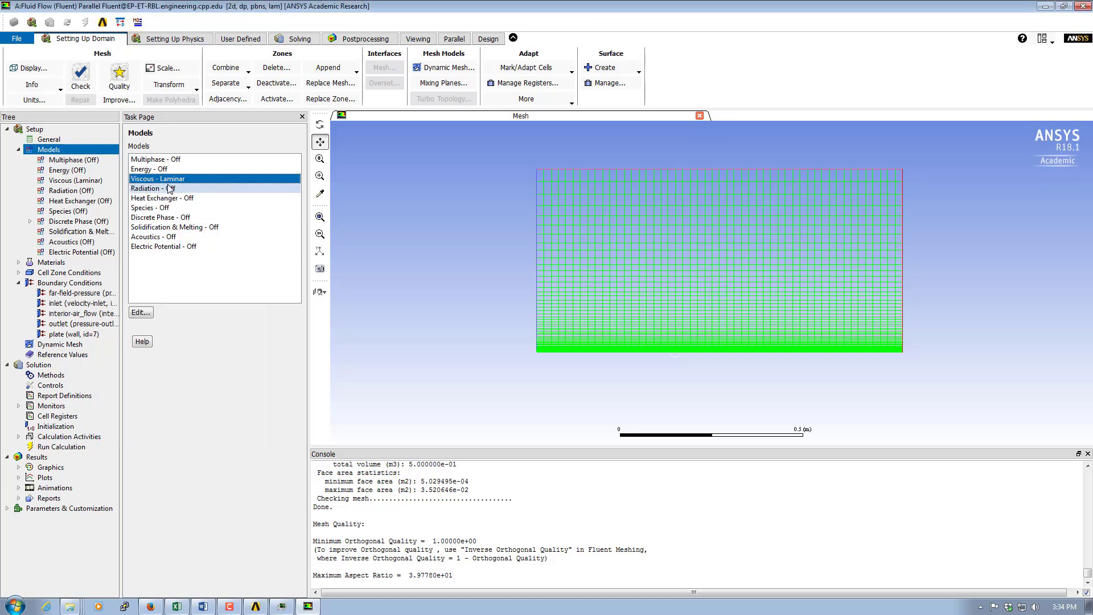
# Step: Open the air fluid material for editing and reposition its properties dialog
pyautogui.click(36, 263)
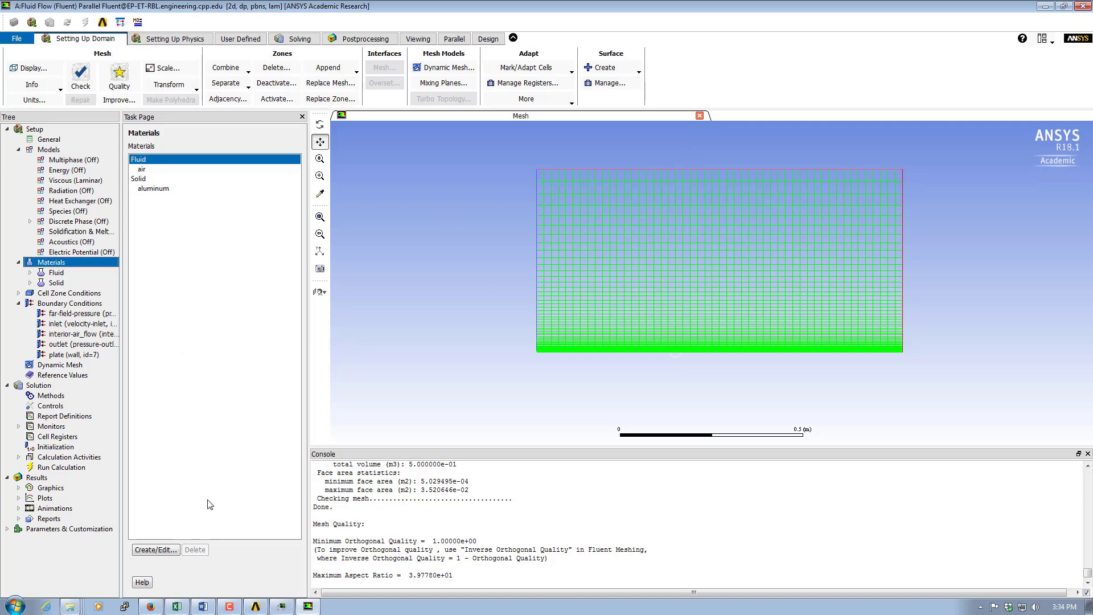
pyautogui.doubleClick(158, 170)
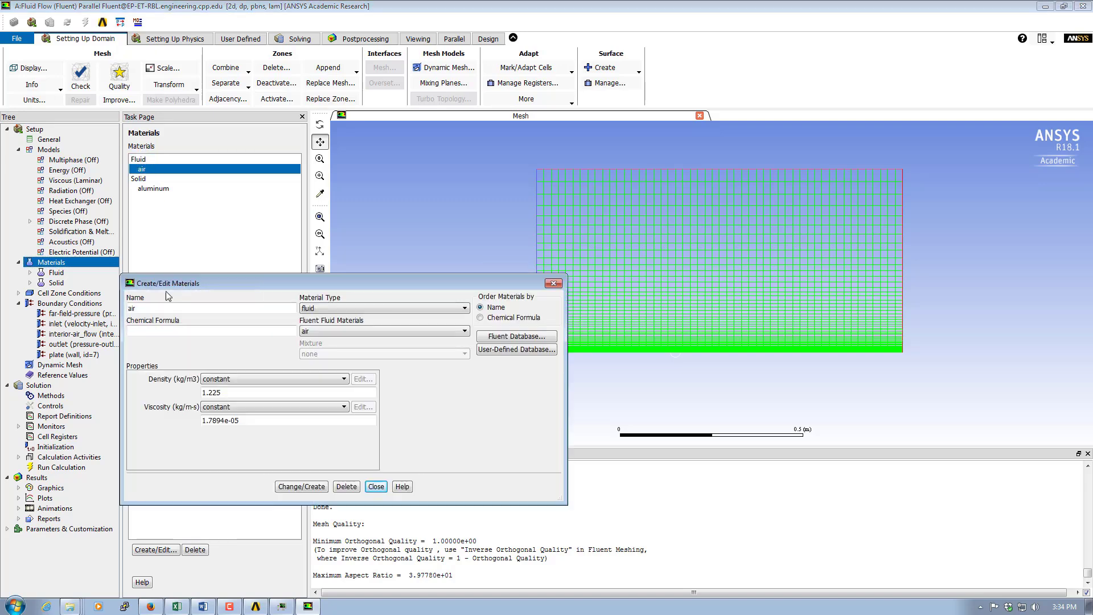
pyautogui.moveTo(285, 288); pyautogui.dragTo(292, 256)
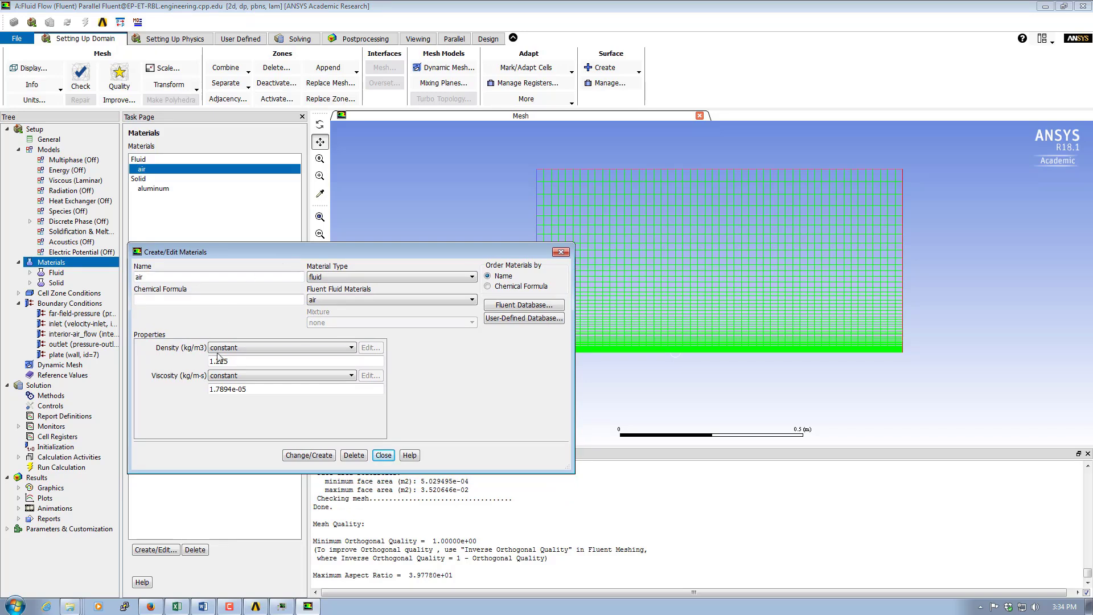
# Step: Browse the fluid materials in the Fluent Database and close it without copying any material
pyautogui.click(514, 309)
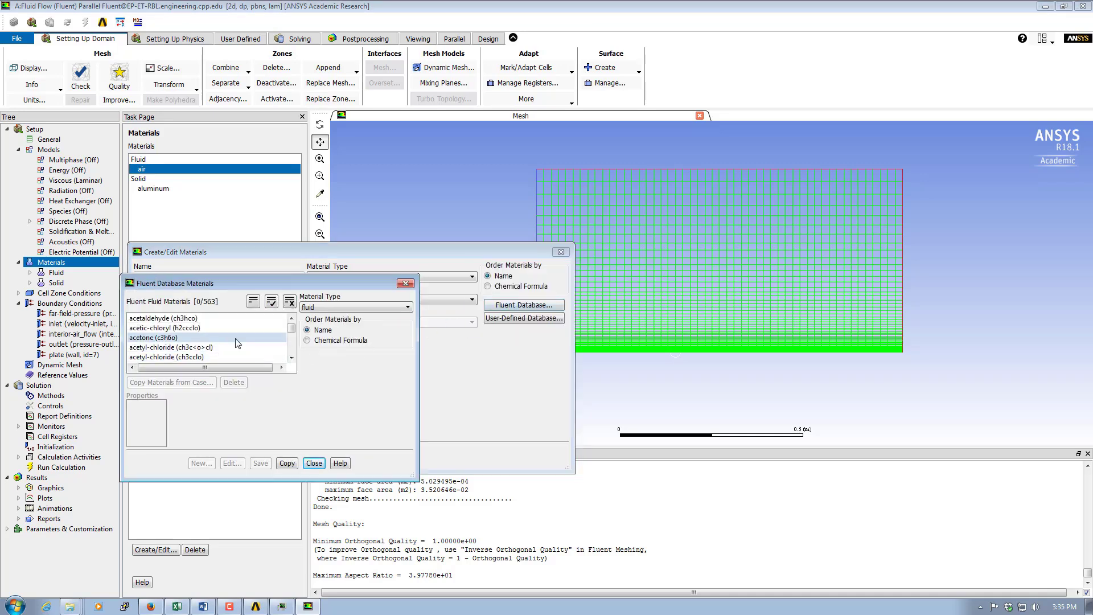
pyautogui.moveTo(291, 329)
pyautogui.mouseDown()
pyautogui.moveTo(296, 353)
pyautogui.moveTo(291, 335)
pyautogui.mouseUp()
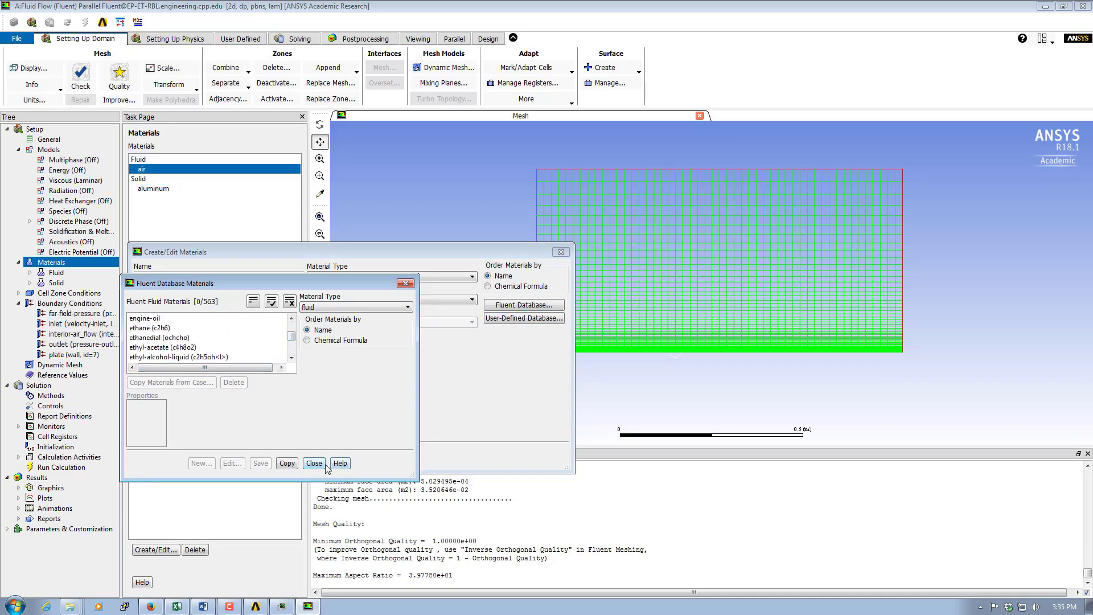
pyautogui.click(314, 464)
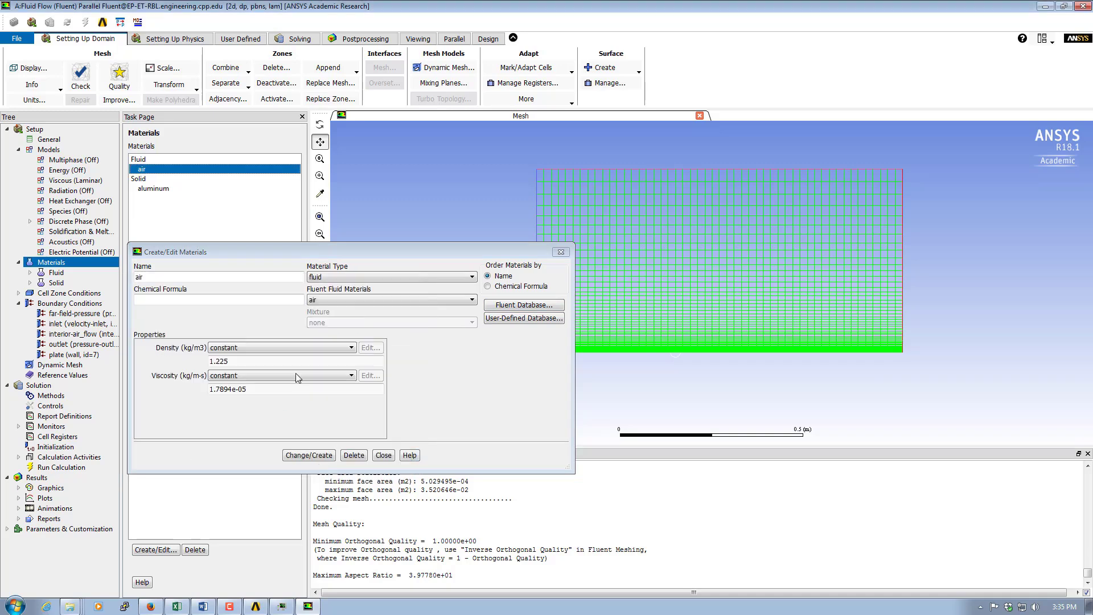
# Step: Set air's constant density to 1 kg/m3 and constant viscosity to 1e-4 kg/m-s, then apply the change and close the material editor
pyautogui.click(238, 364)
pyautogui.moveTo(239, 362); pyautogui.dragTo(209, 362)
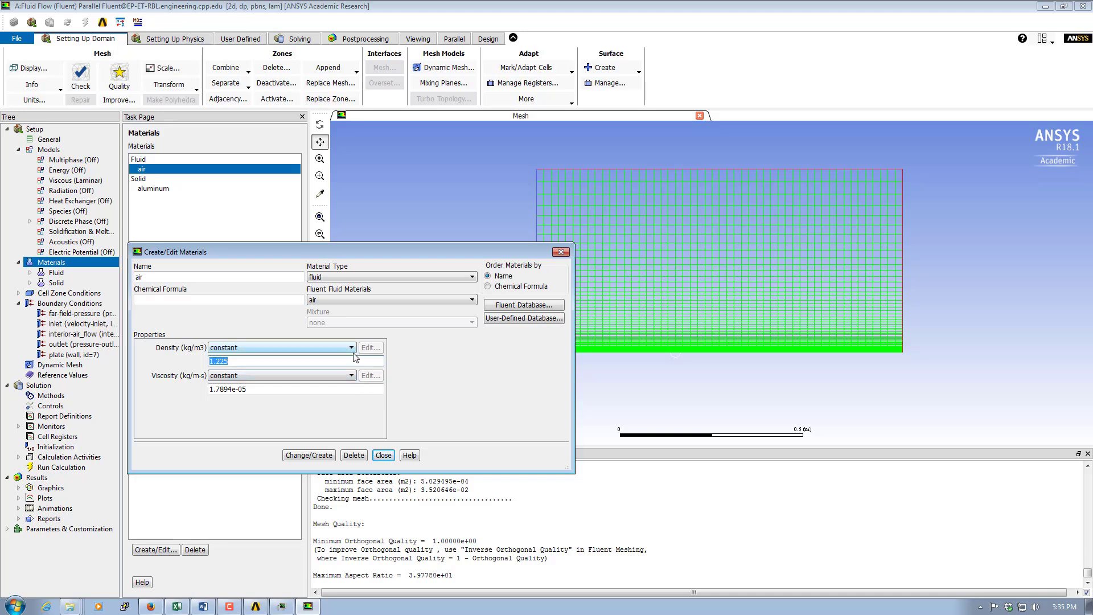
pyautogui.write('1')
pyautogui.moveTo(256, 390); pyautogui.dragTo(203, 390)
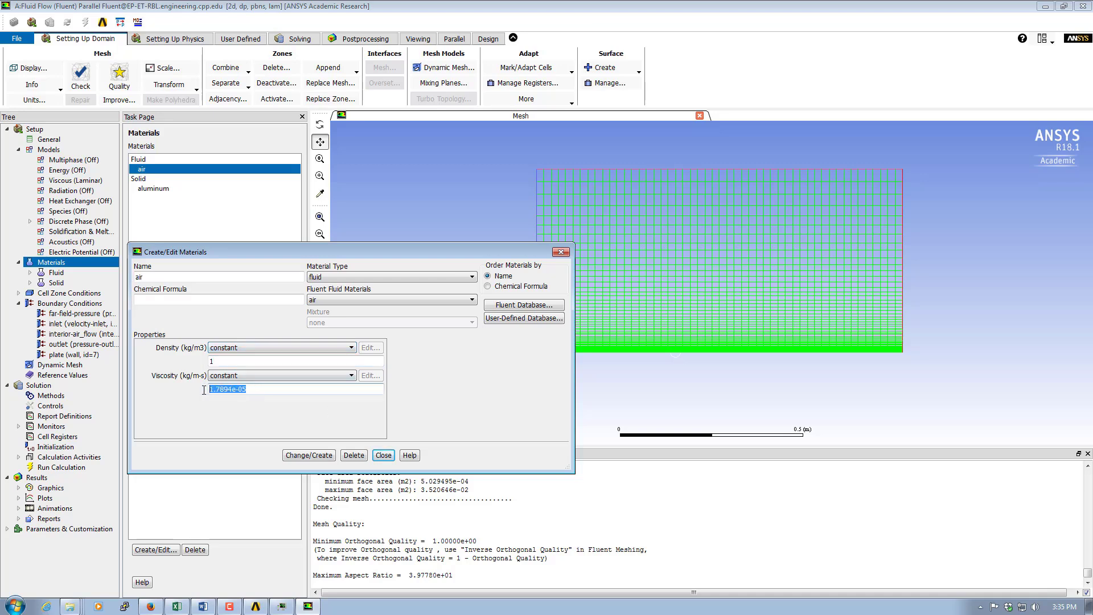
pyautogui.write('1e-4')
pyautogui.click(305, 458)
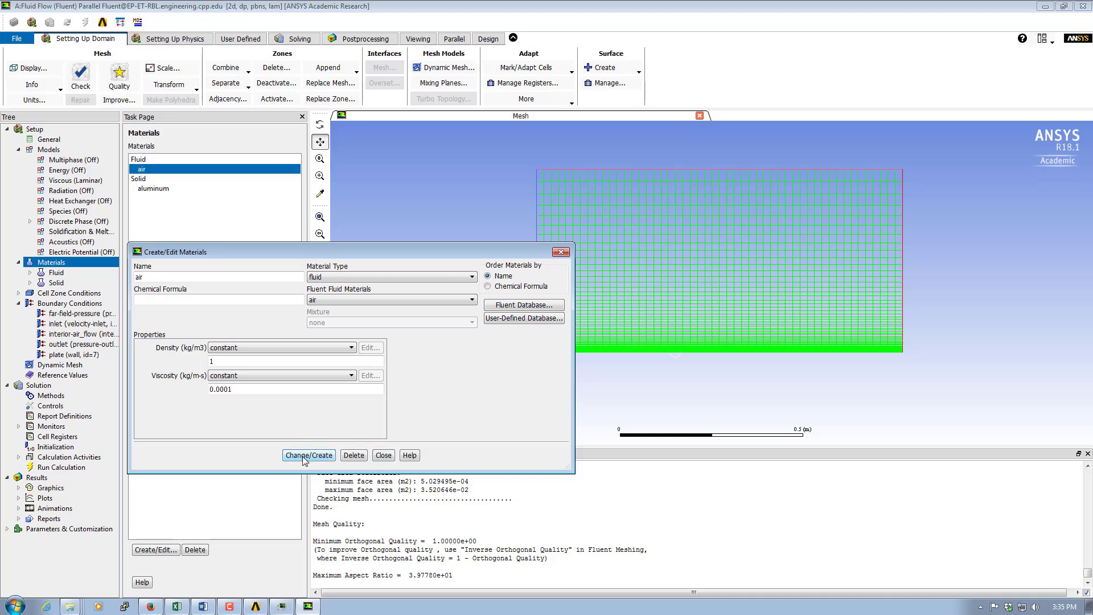
pyautogui.click(383, 455)
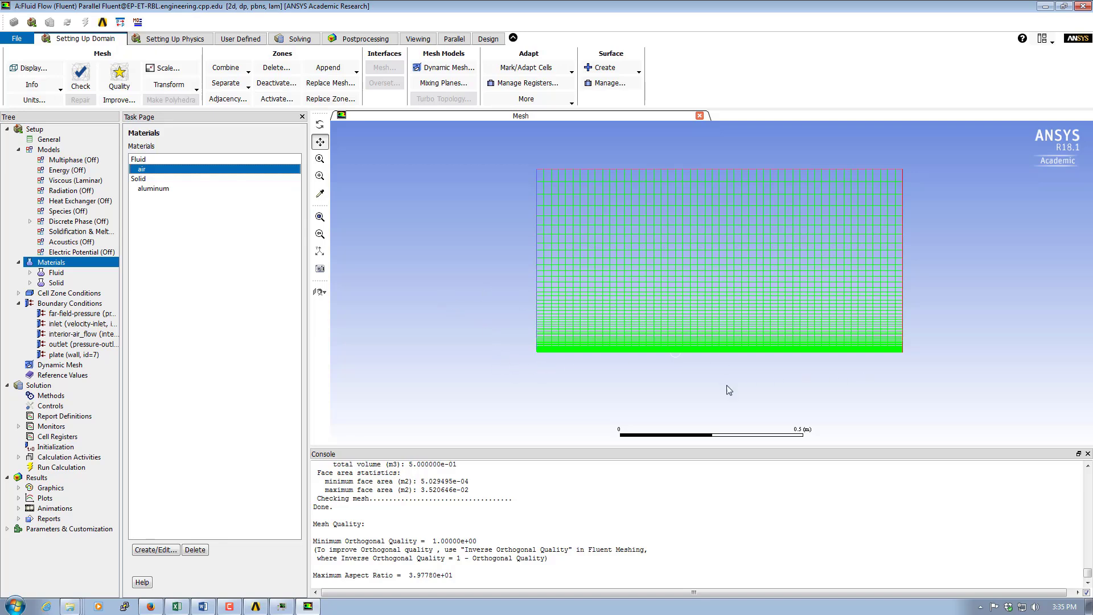
# Step: Assign air as the material of the air_flow cell zone and accept the Fluid zone settings
pyautogui.click(28, 294)
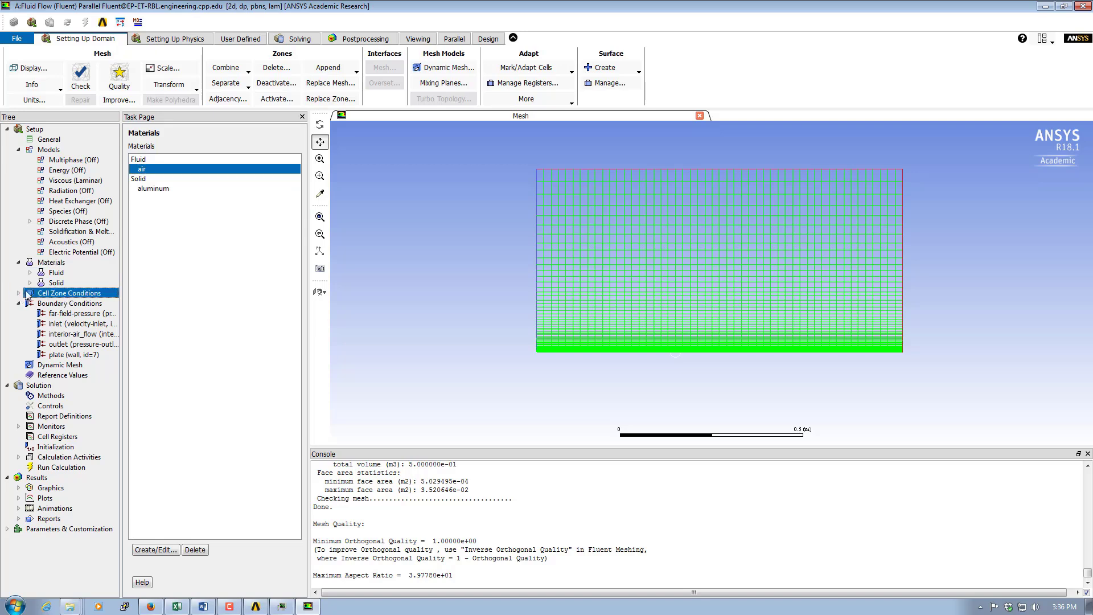
pyautogui.click(19, 293)
pyautogui.click(69, 303)
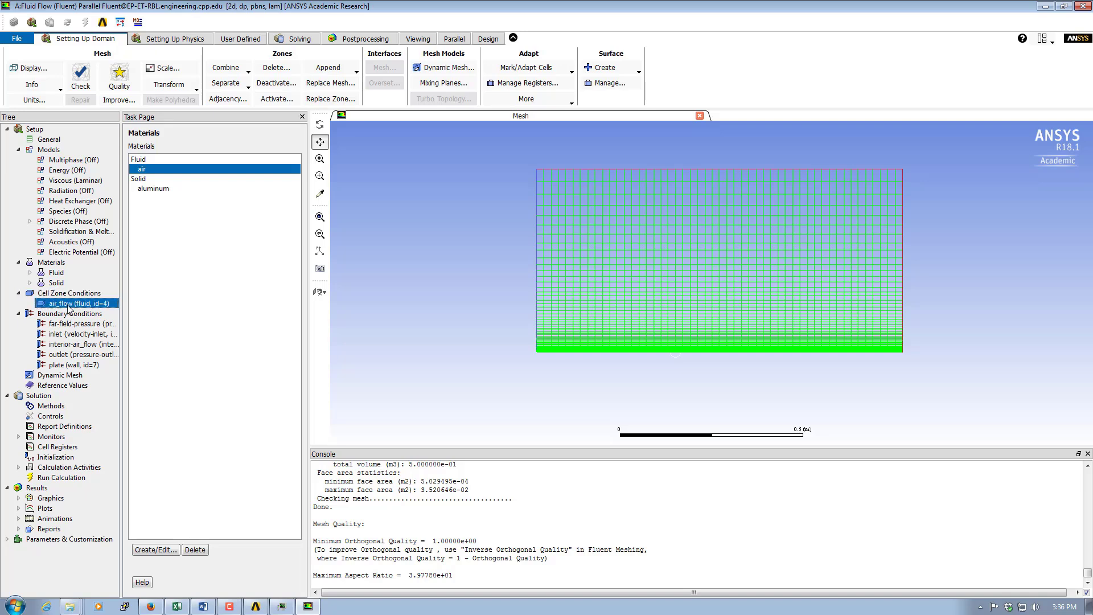
pyautogui.doubleClick(68, 305)
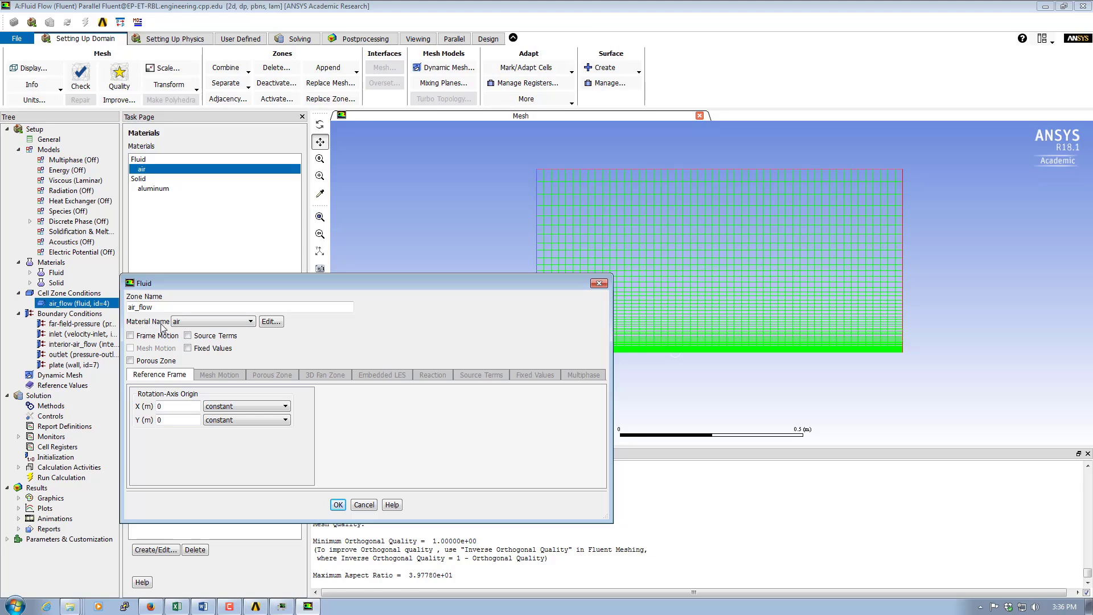
pyautogui.click(155, 170)
pyautogui.click(250, 322)
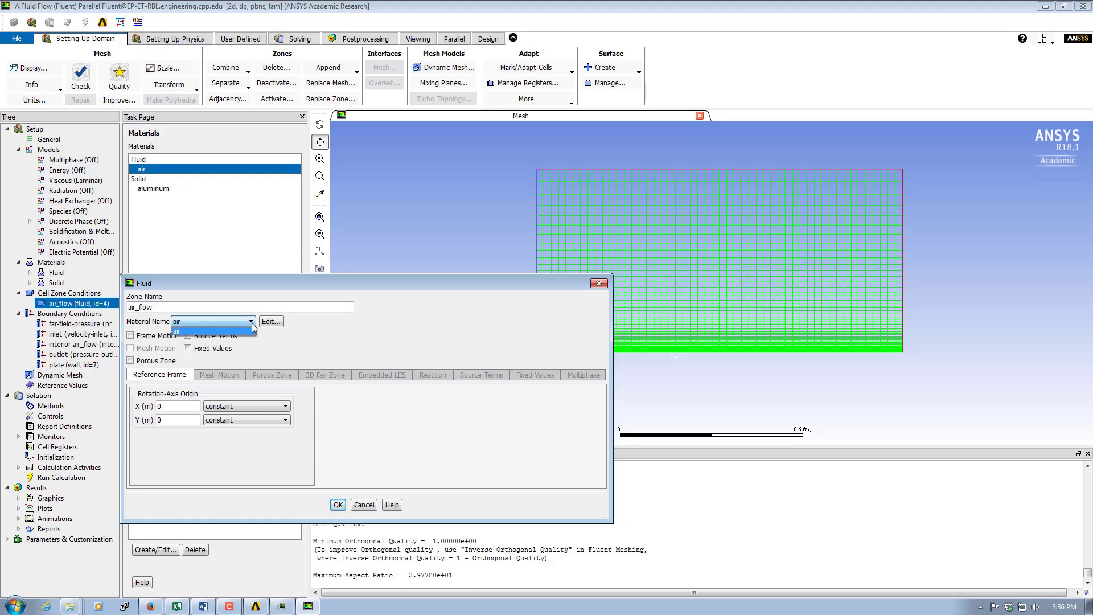
pyautogui.click(179, 333)
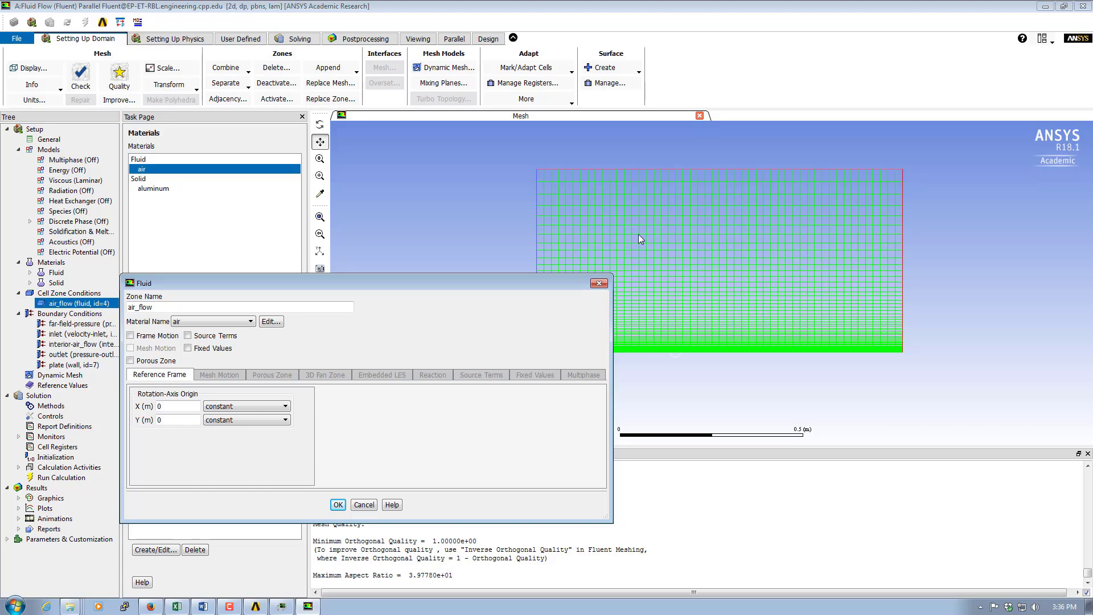
pyautogui.click(338, 504)
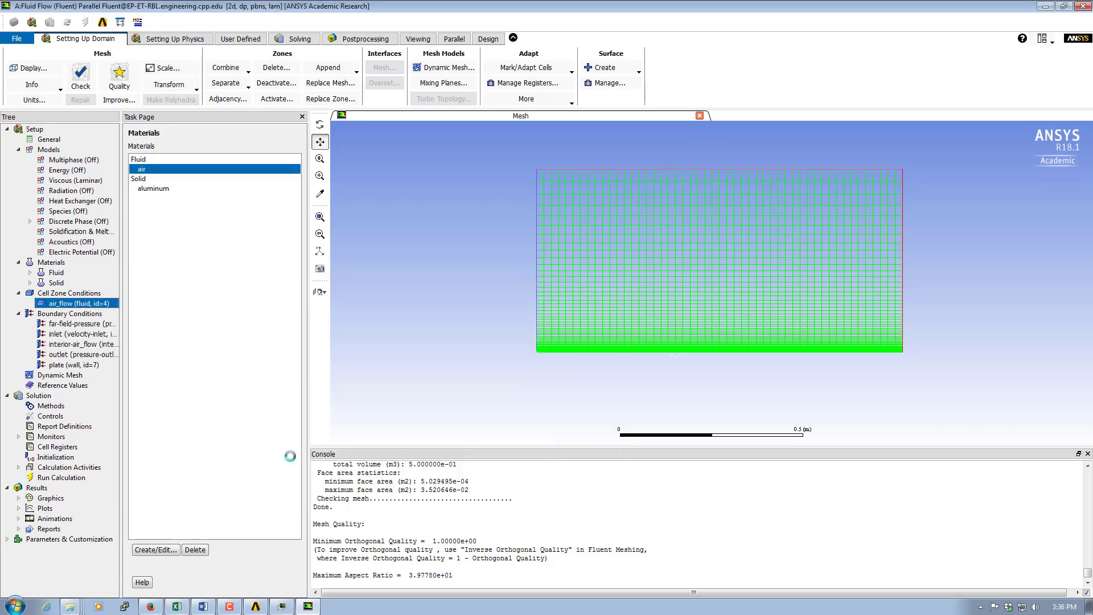
# Step: Open the plate boundary condition and accept it as a stationary wall with the No Slip shear condition
pyautogui.doubleClick(53, 314)
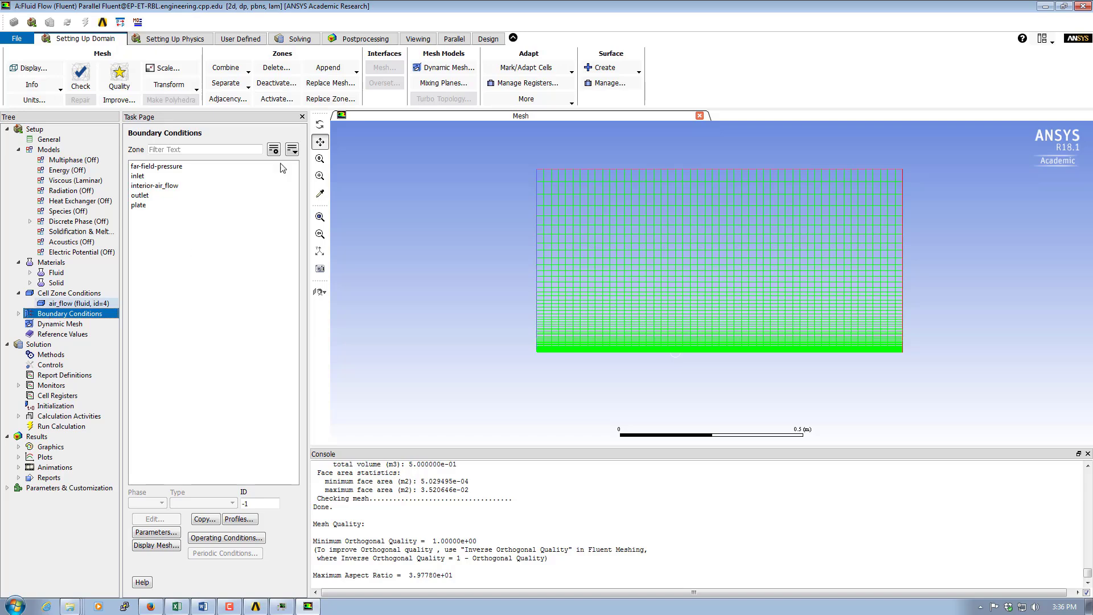
pyautogui.click(149, 209)
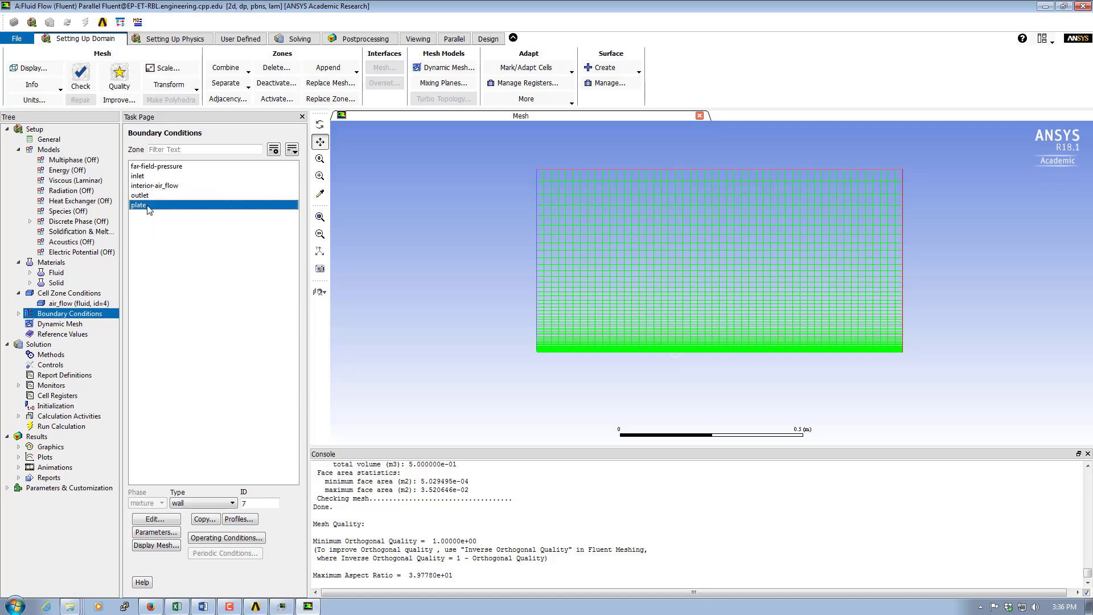
pyautogui.doubleClick(148, 207)
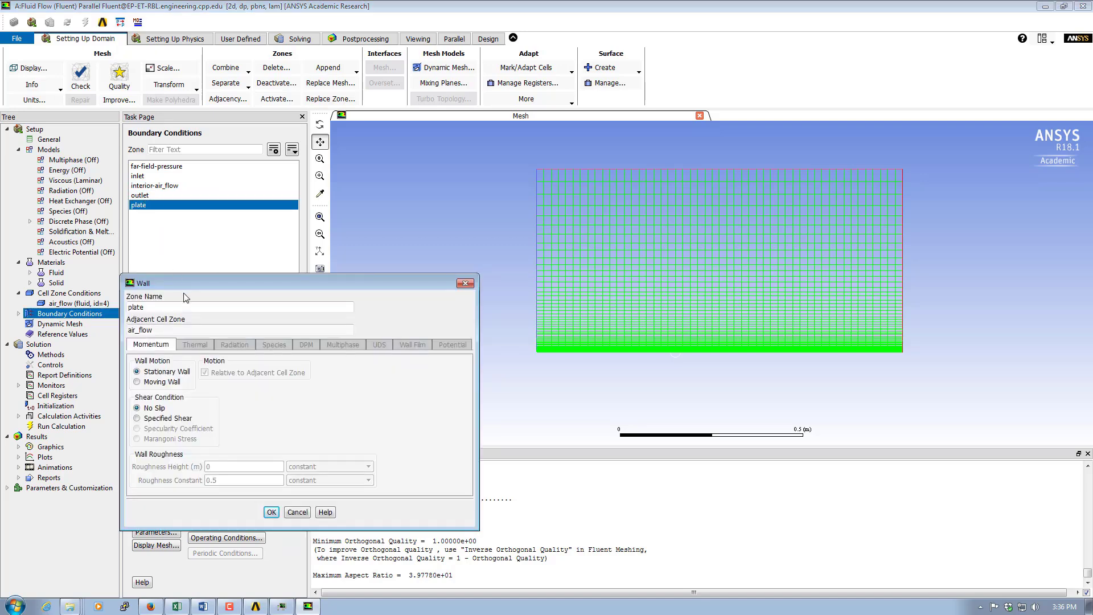
pyautogui.moveTo(184, 285); pyautogui.dragTo(137, 237)
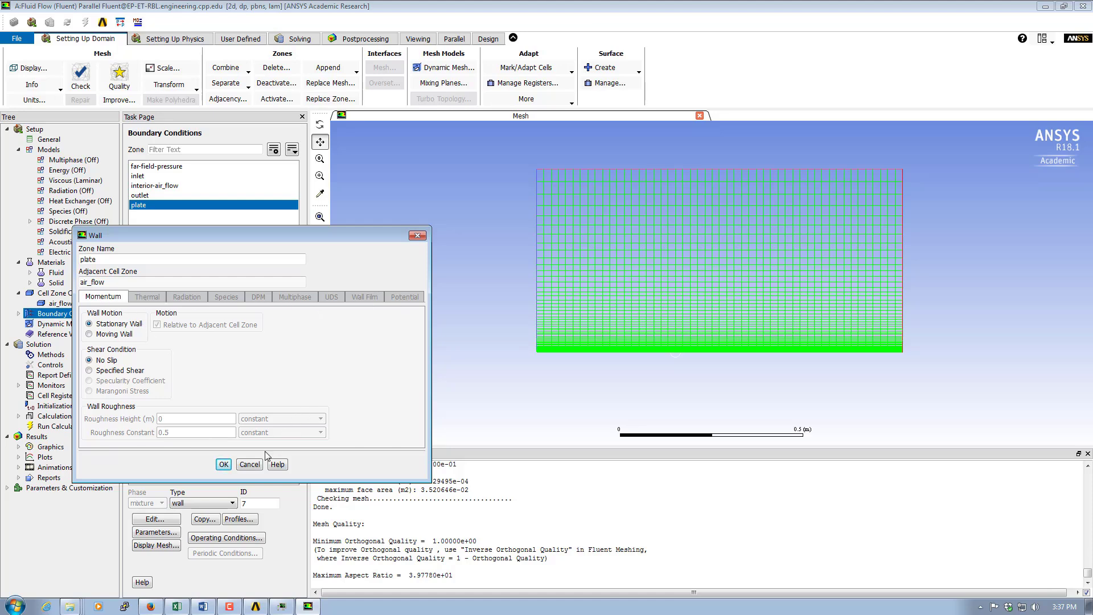
pyautogui.click(223, 465)
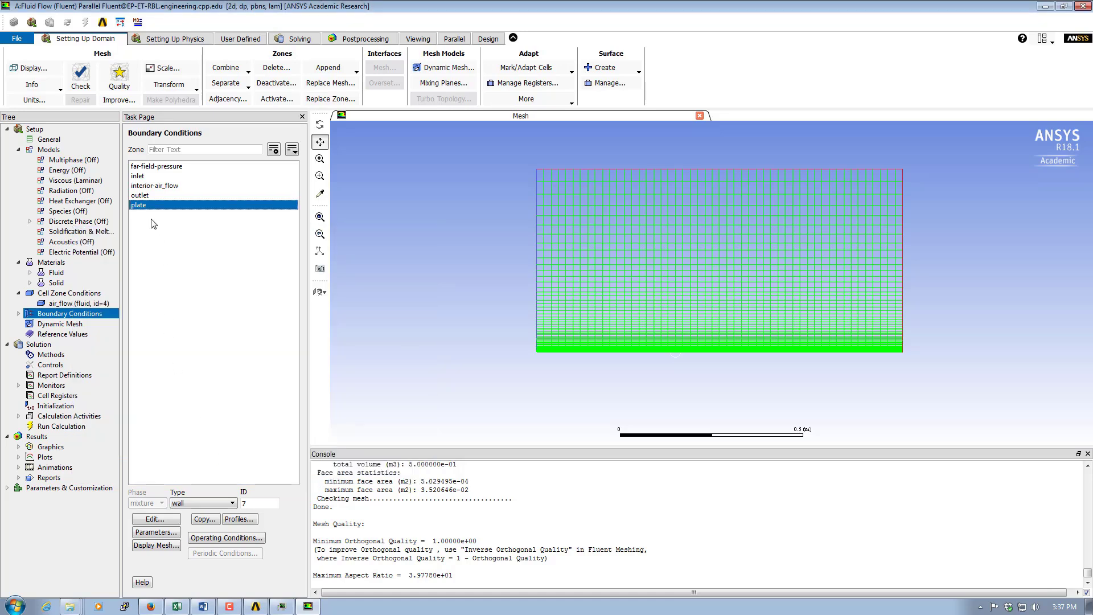
# Step: Open the inlet boundary, look through the available boundary types, and select velocity-inlet as its type
pyautogui.click(146, 178)
pyautogui.doubleClick(146, 178)
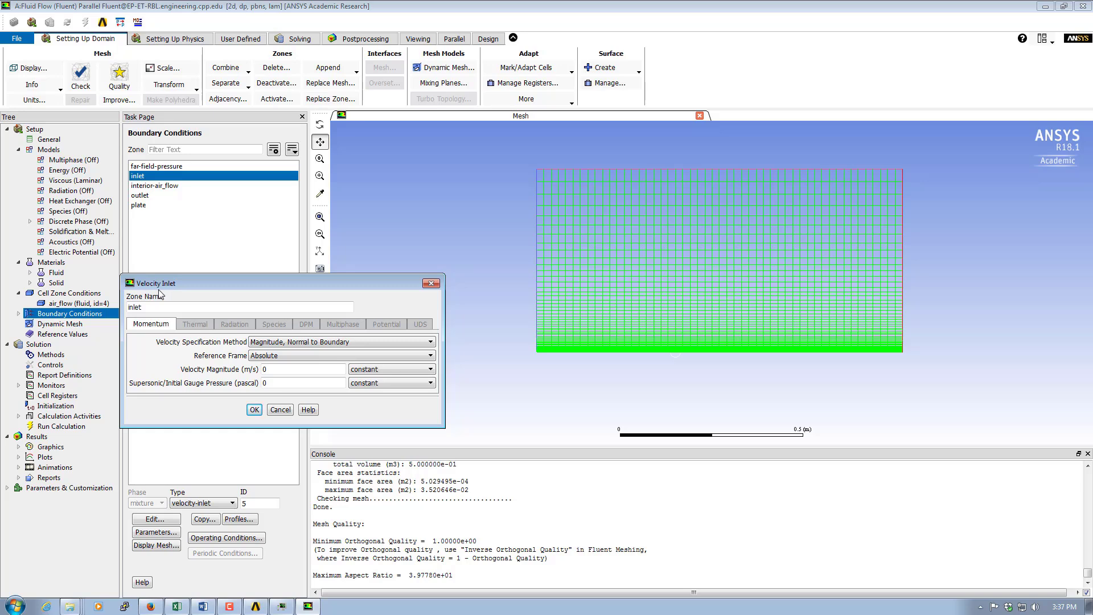
pyautogui.click(280, 410)
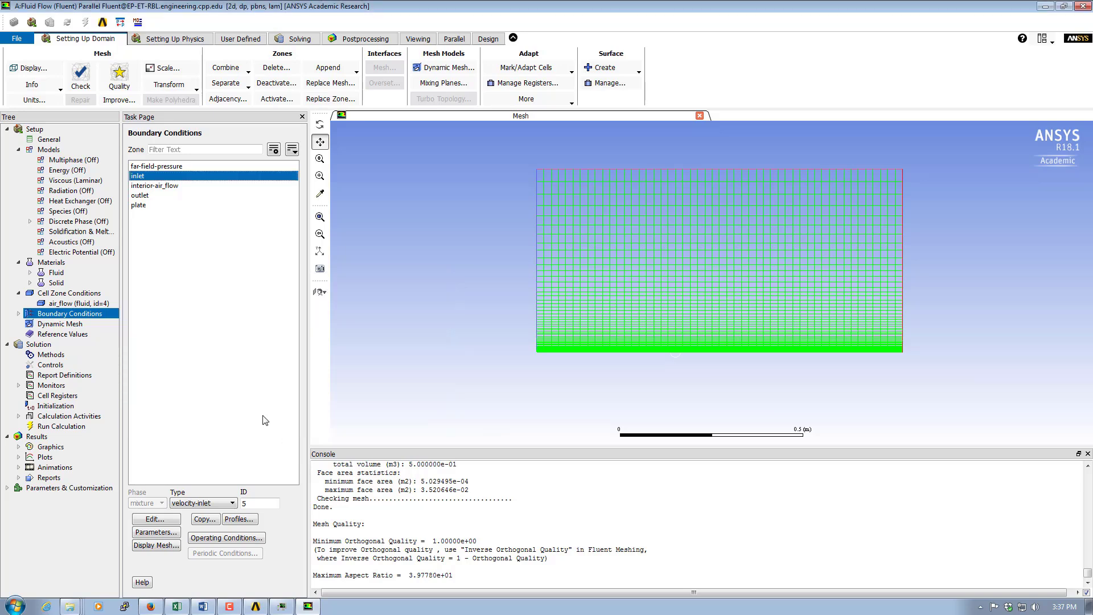
pyautogui.click(233, 503)
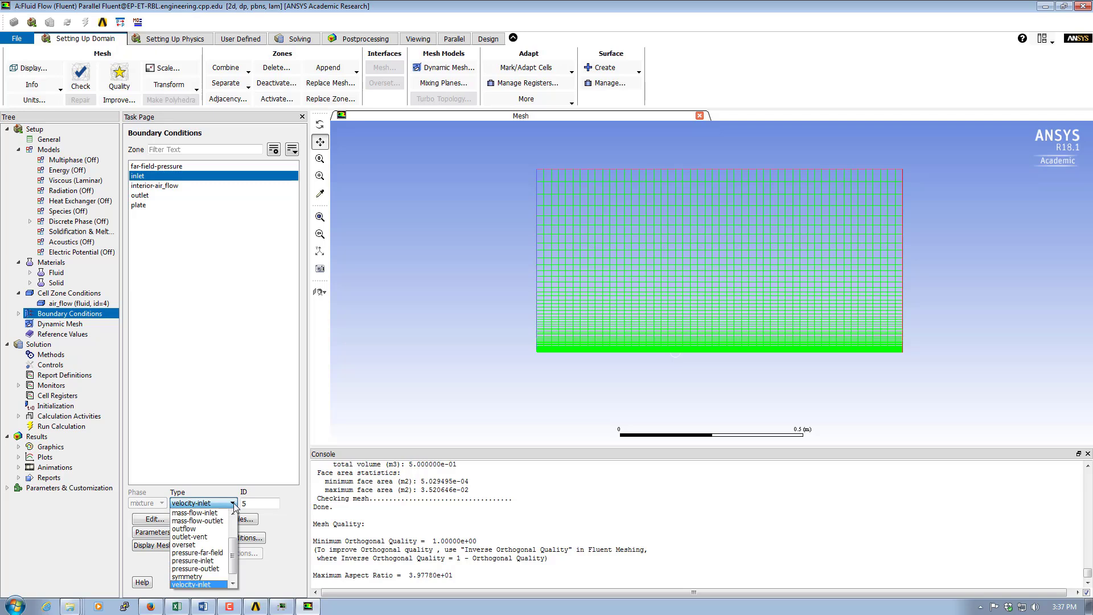
pyautogui.moveTo(234, 554); pyautogui.dragTo(235, 528)
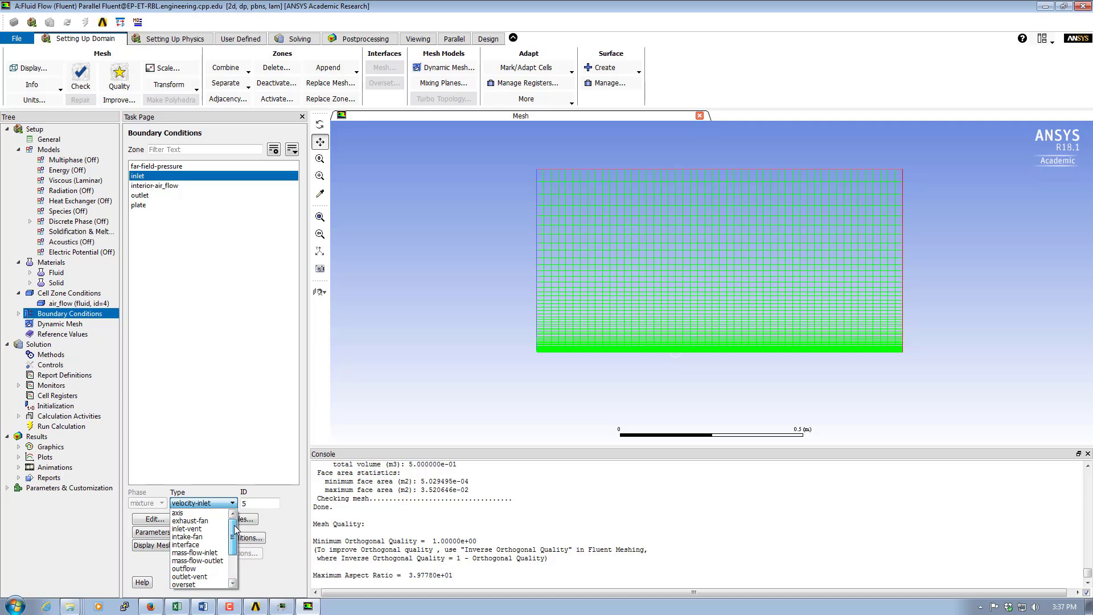
pyautogui.scroll(-1, 209, 541)
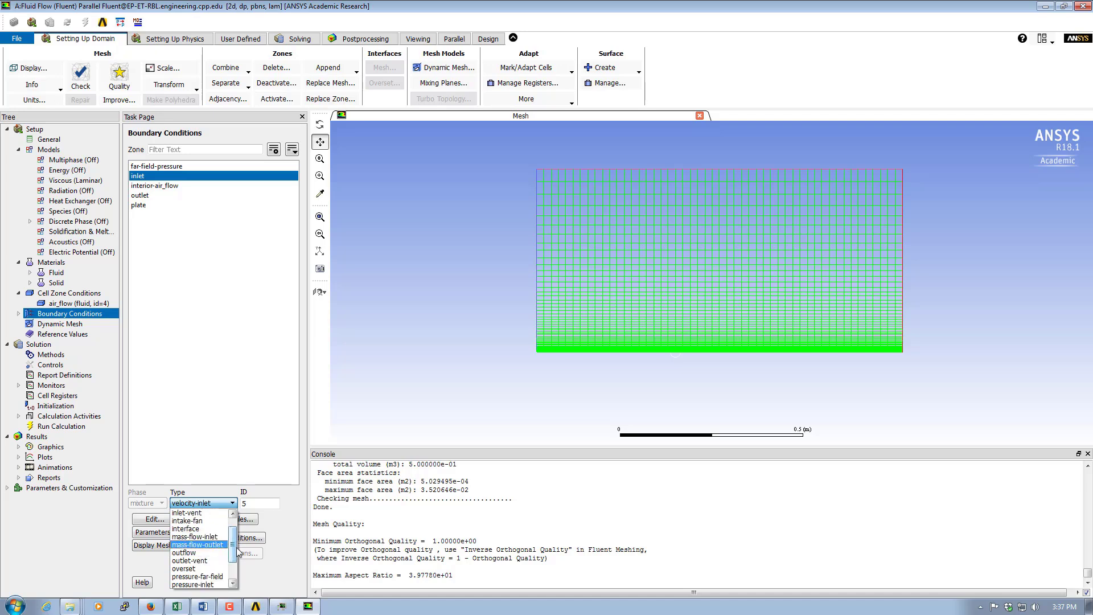
pyautogui.moveTo(238, 553); pyautogui.dragTo(238, 563)
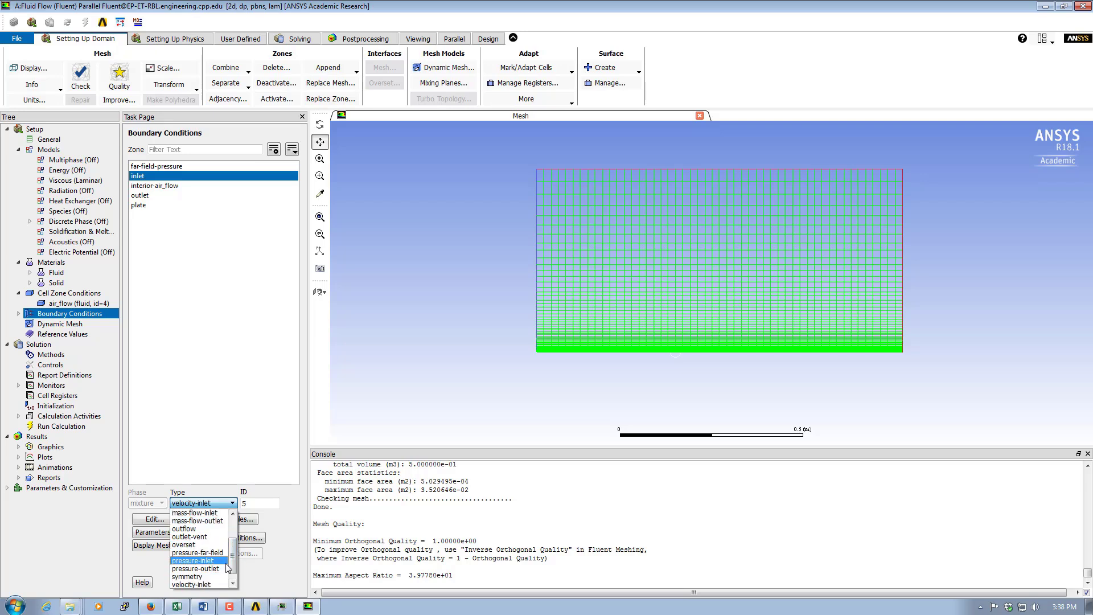
pyautogui.moveTo(234, 545); pyautogui.dragTo(233, 577)
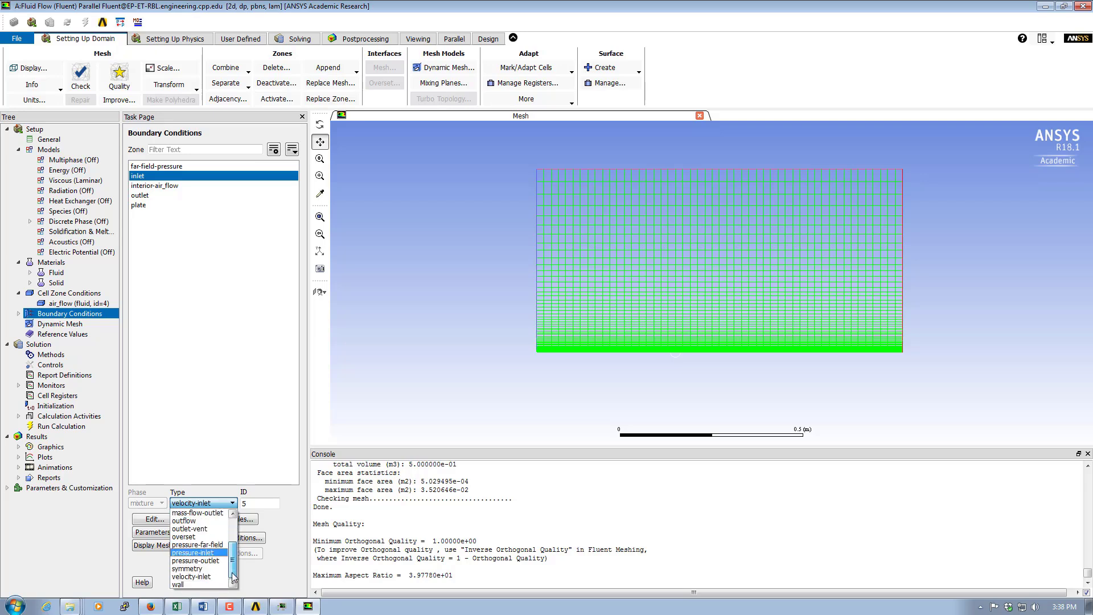
pyautogui.click(200, 576)
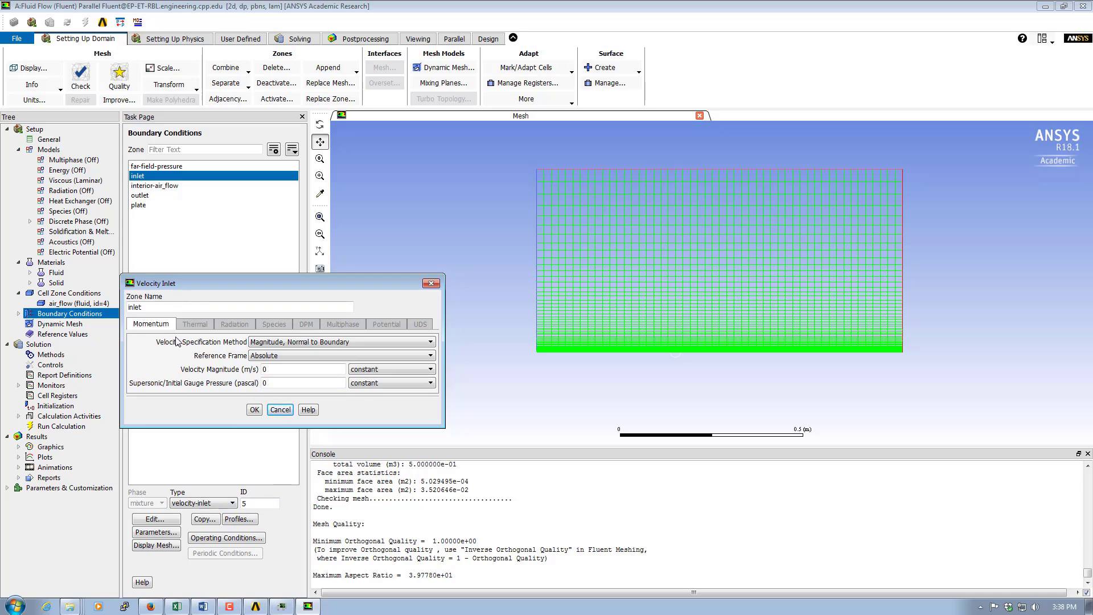
# Step: Try the Magnitude and Direction and the Components velocity specification methods for the inlet, then return to Magnitude, Normal to Boundary
pyautogui.doubleClick(278, 369)
pyautogui.click(283, 343)
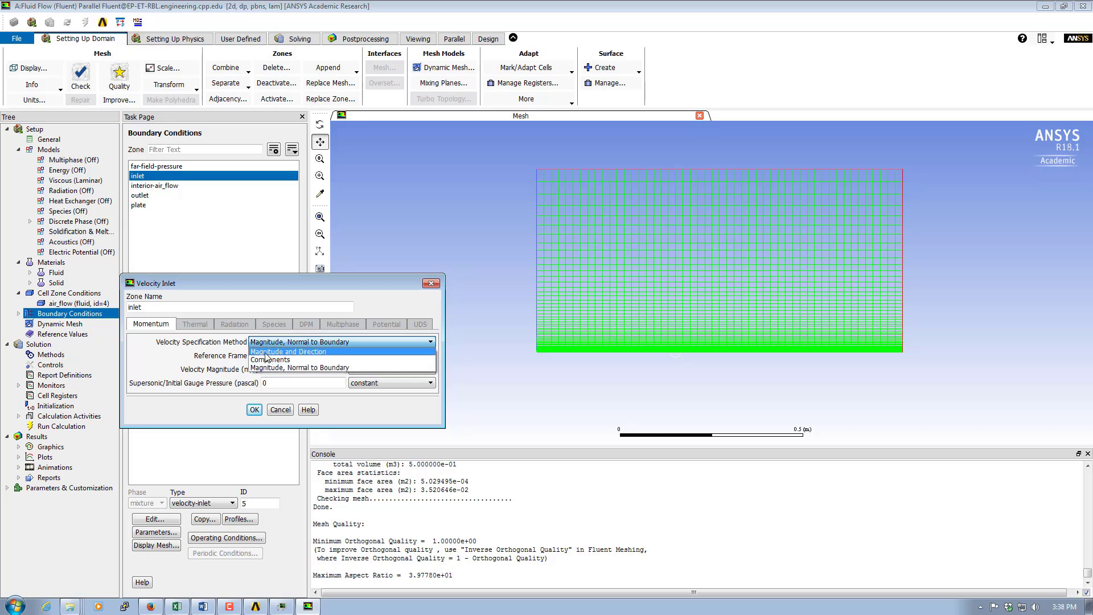
pyautogui.click(295, 353)
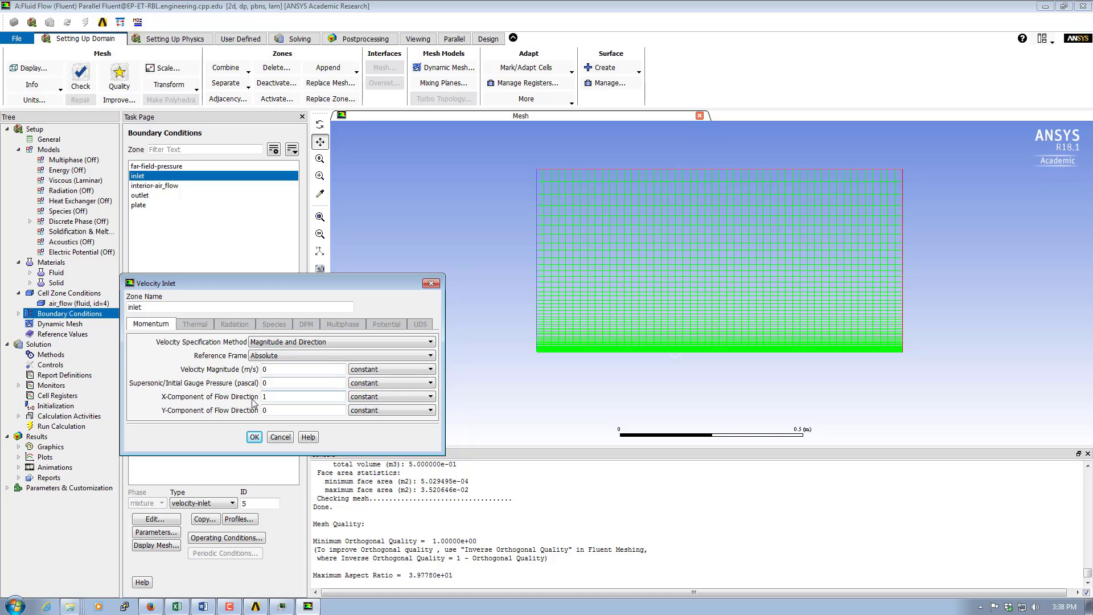
pyautogui.click(274, 342)
pyautogui.click(272, 361)
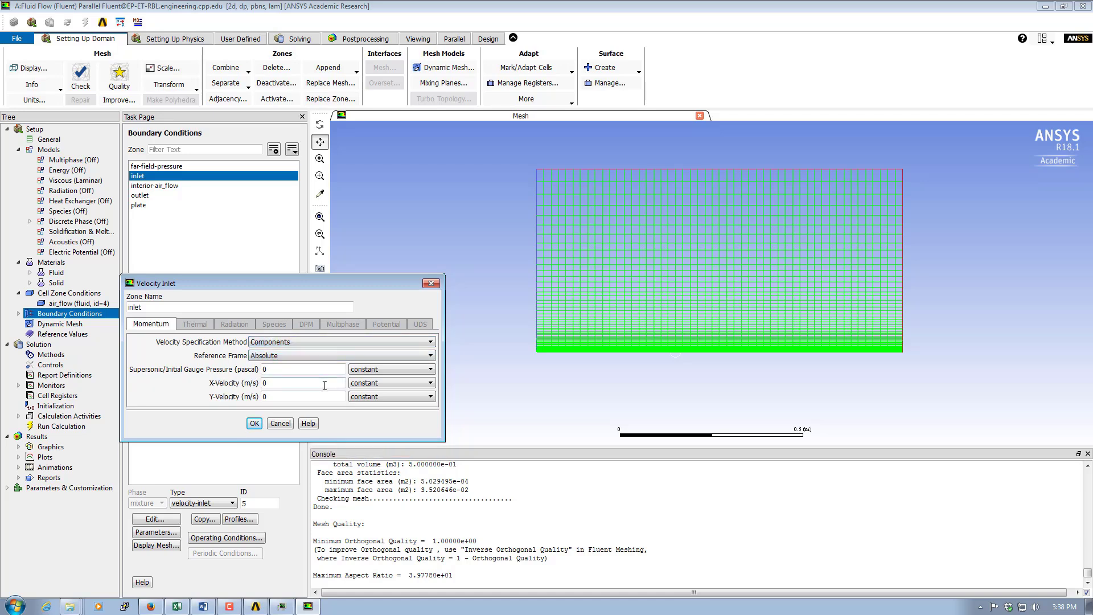
pyautogui.click(282, 343)
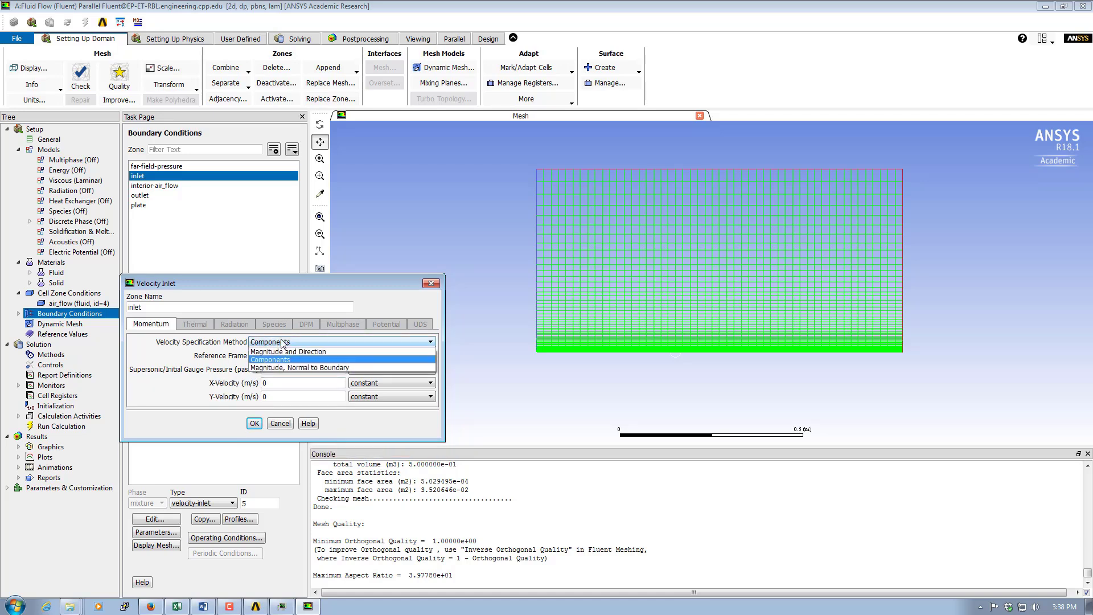
pyautogui.click(282, 368)
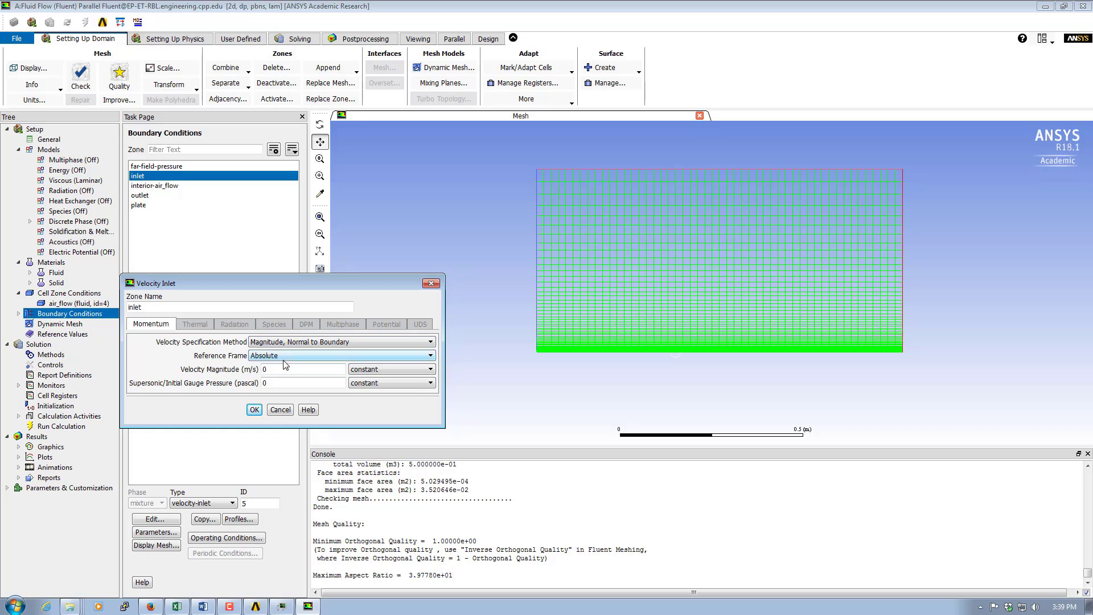
# Step: Set the inlet's constant velocity magnitude to 1 m/s and accept the Velocity Inlet settings
pyautogui.moveTo(268, 371); pyautogui.dragTo(258, 371)
pyautogui.write('1')
pyautogui.click(254, 411)
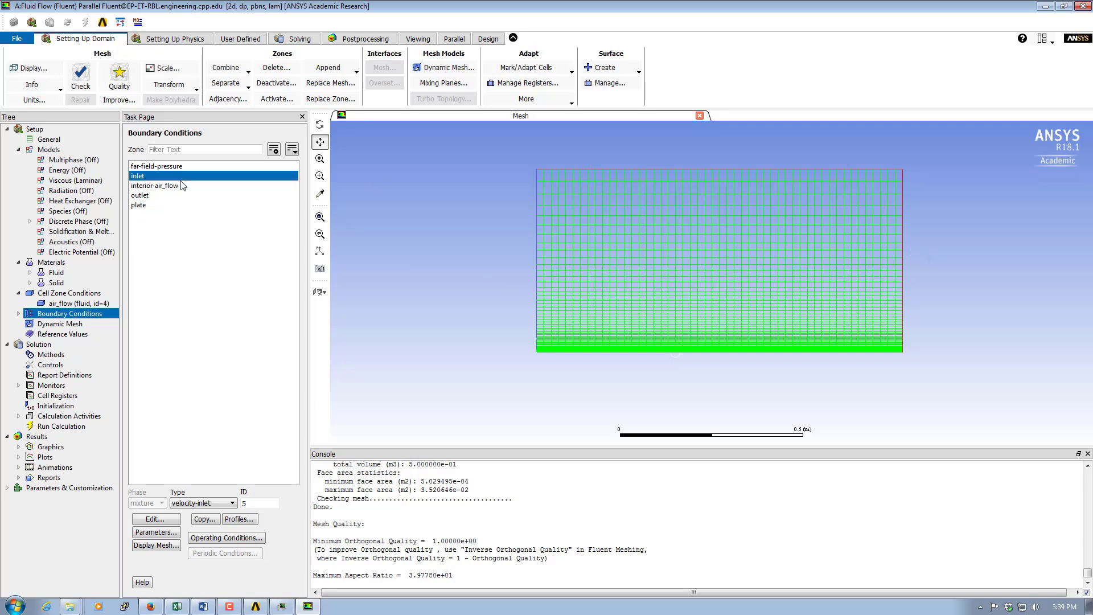
# Step: Accept the outlet as a pressure outlet with 0 Pa gauge pressure, and change the far-field-pressure boundary type to symmetry
pyautogui.doubleClick(154, 196)
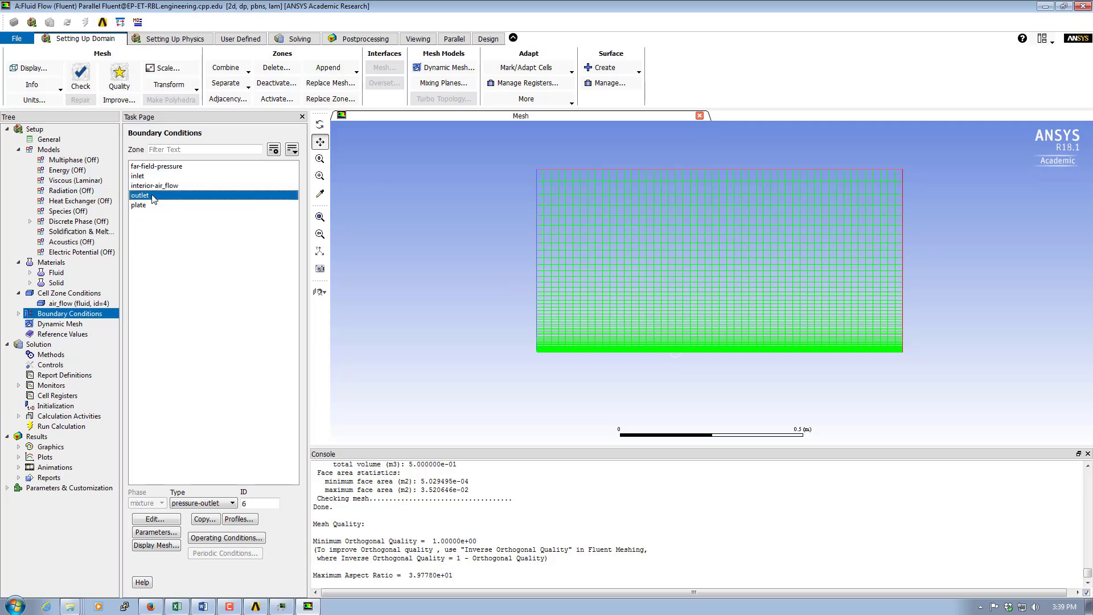
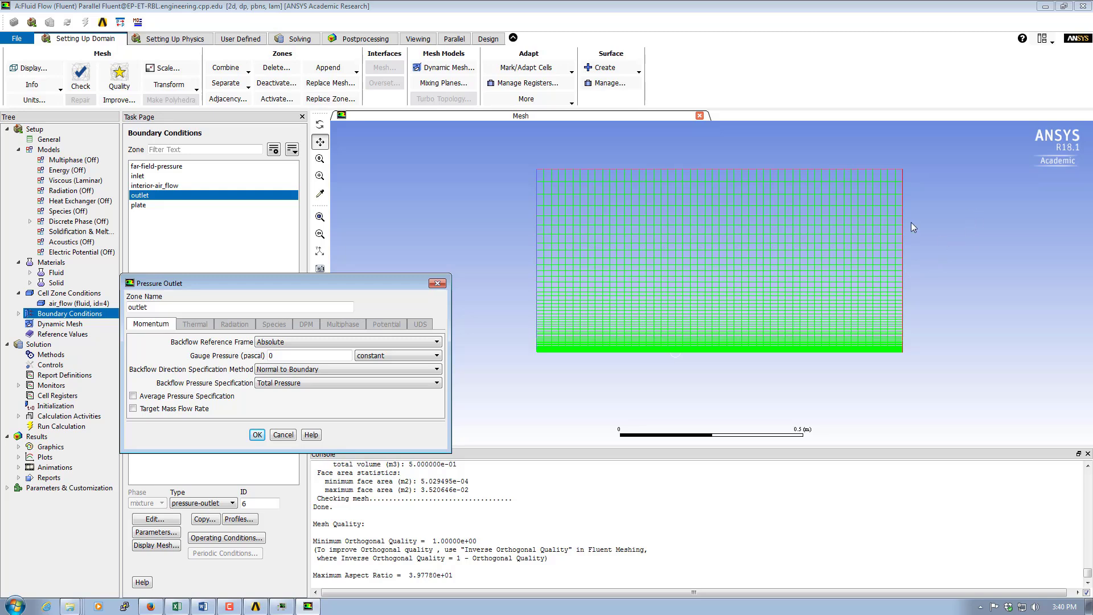
pyautogui.click(257, 435)
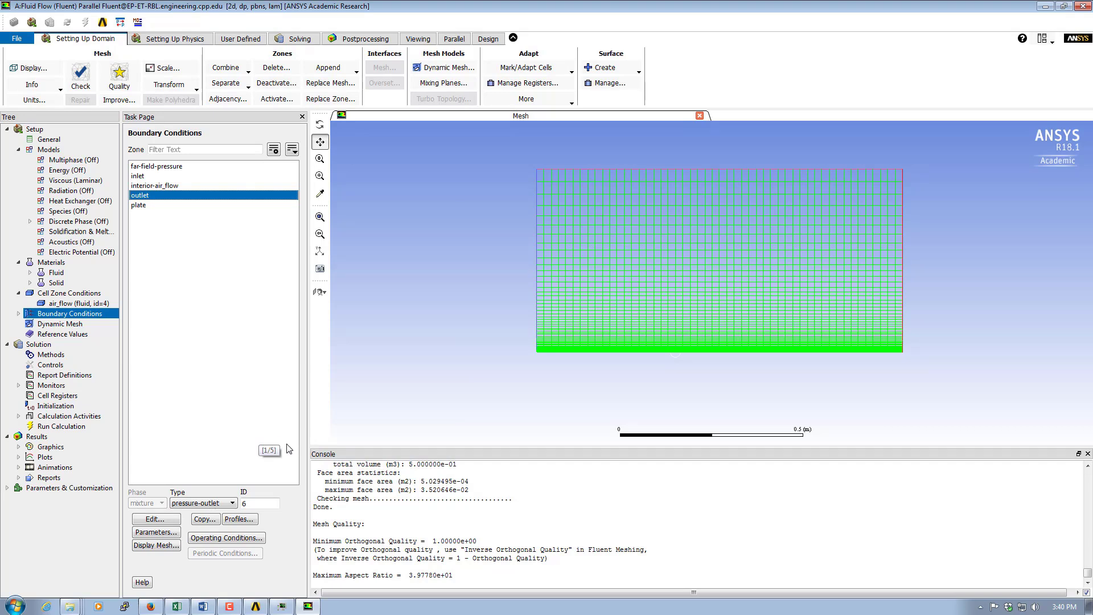
pyautogui.click(156, 169)
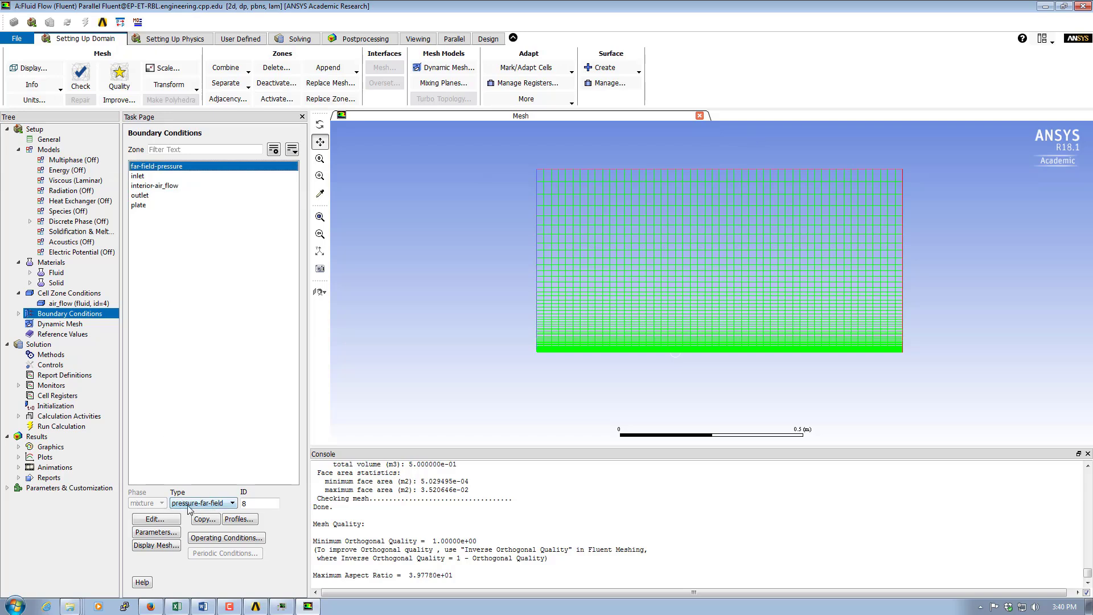
pyautogui.click(233, 505)
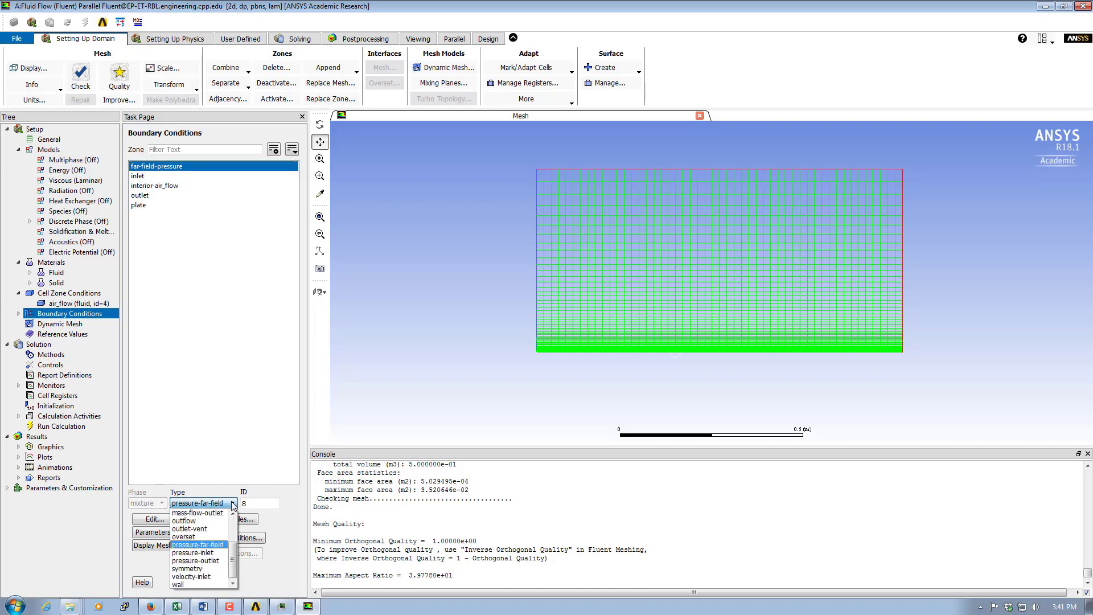
pyautogui.click(183, 569)
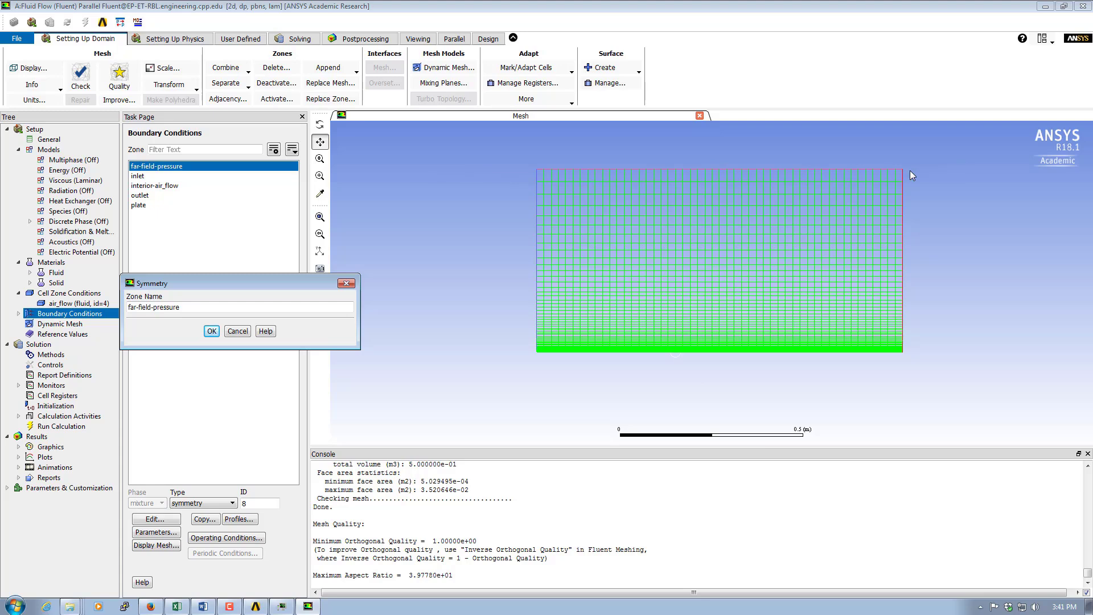
pyautogui.click(211, 331)
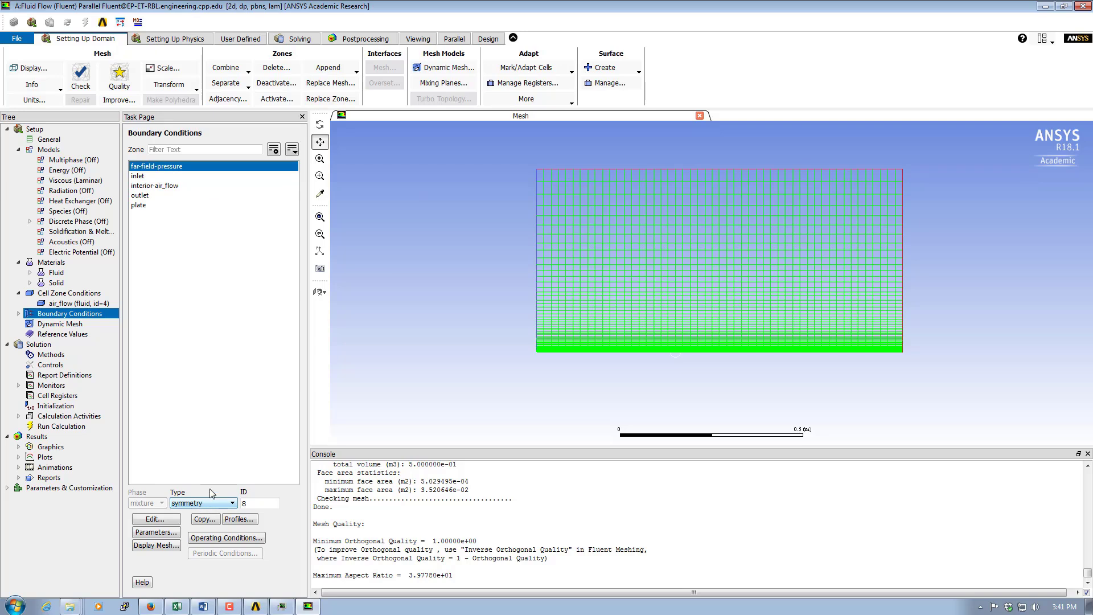
pyautogui.click(149, 187)
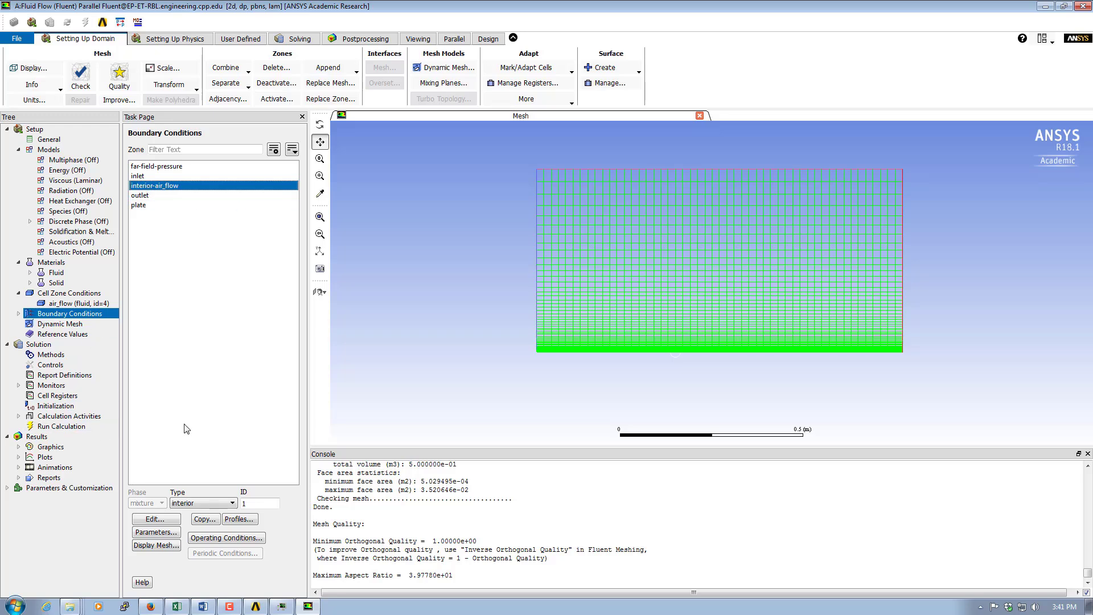
# Step: Keep SIMPLE as the pressure-velocity coupling scheme in the solution methods and review the under-relaxation factors in the solution controls
pyautogui.click(49, 356)
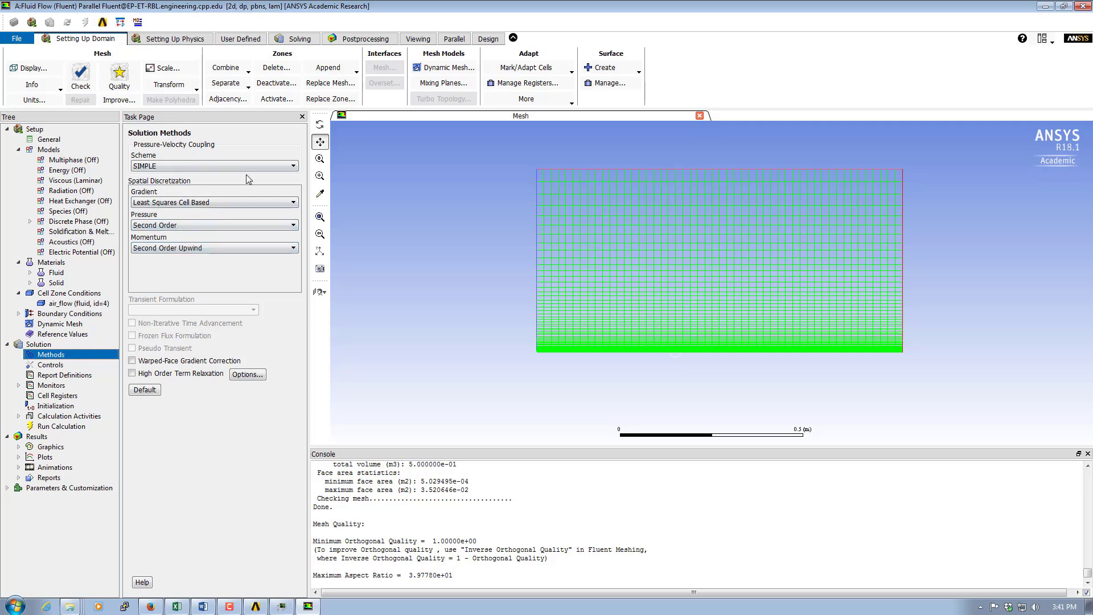
pyautogui.click(294, 167)
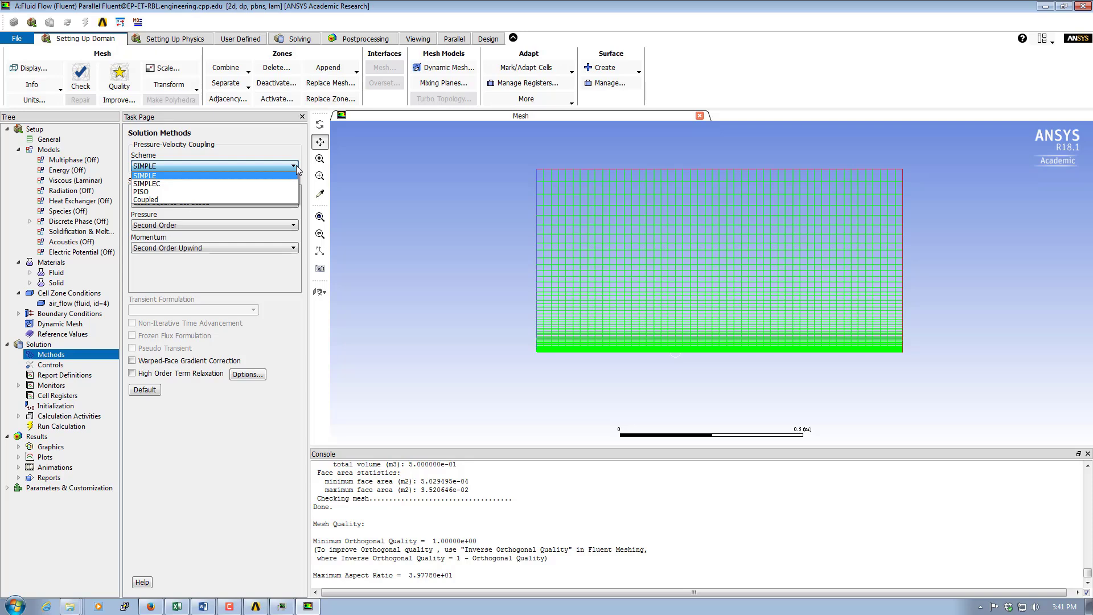
pyautogui.click(159, 177)
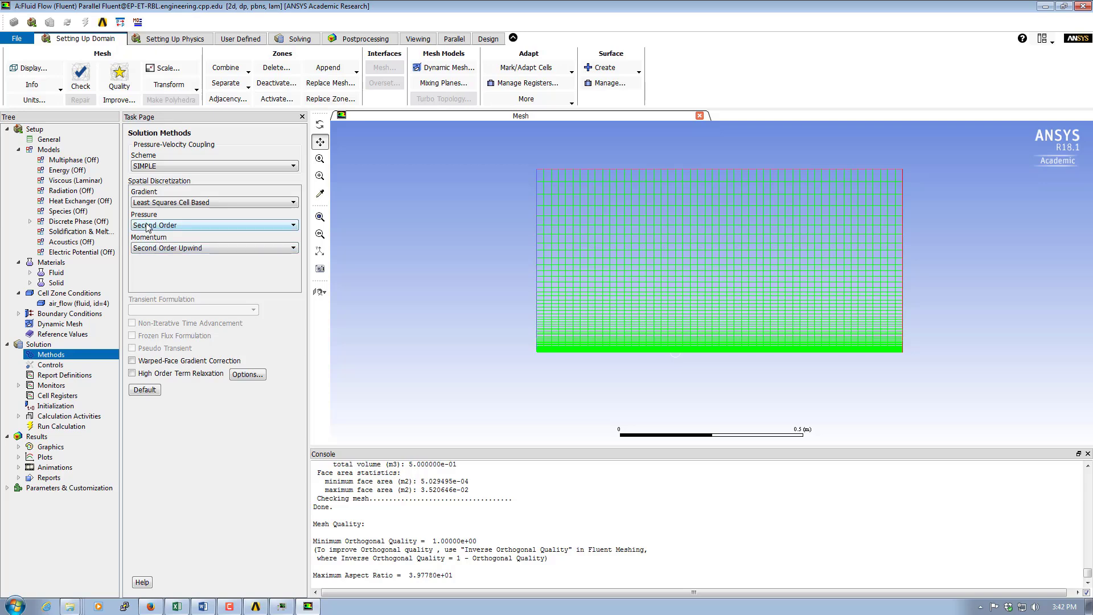
pyautogui.click(49, 367)
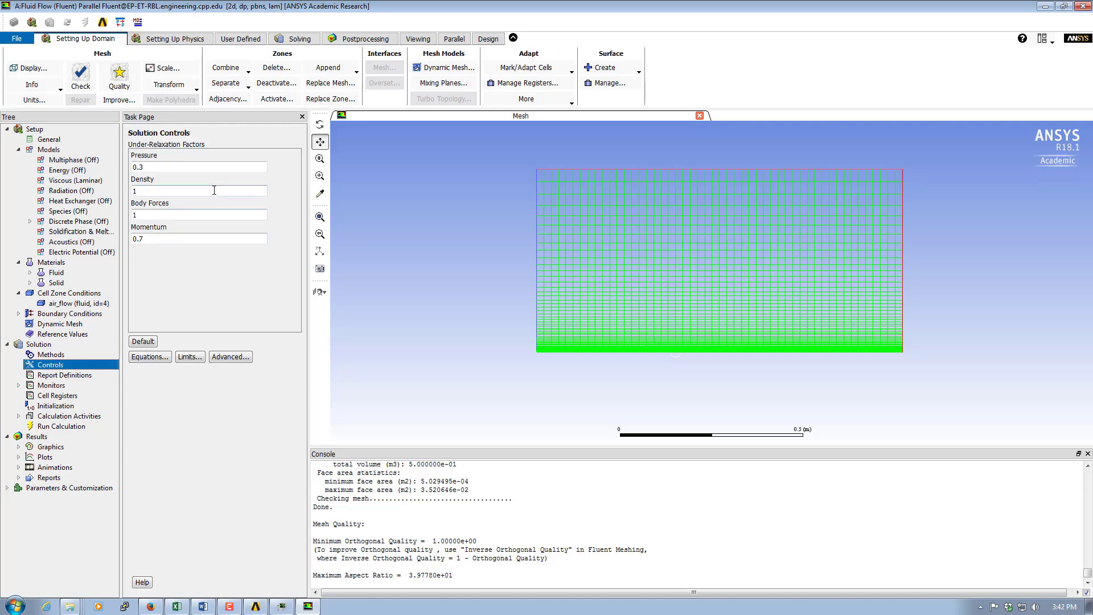
# Step: Set the absolute convergence criteria of the continuity, x-velocity and y-velocity residuals to 0.000001 and accept the residual monitor settings
pyautogui.doubleClick(51, 385)
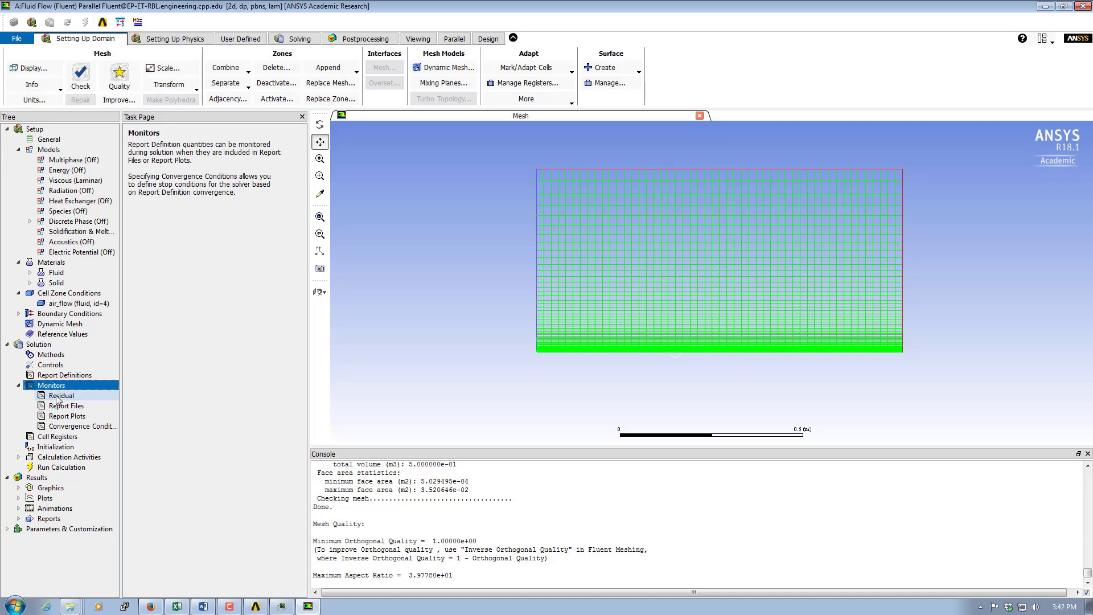
pyautogui.doubleClick(57, 397)
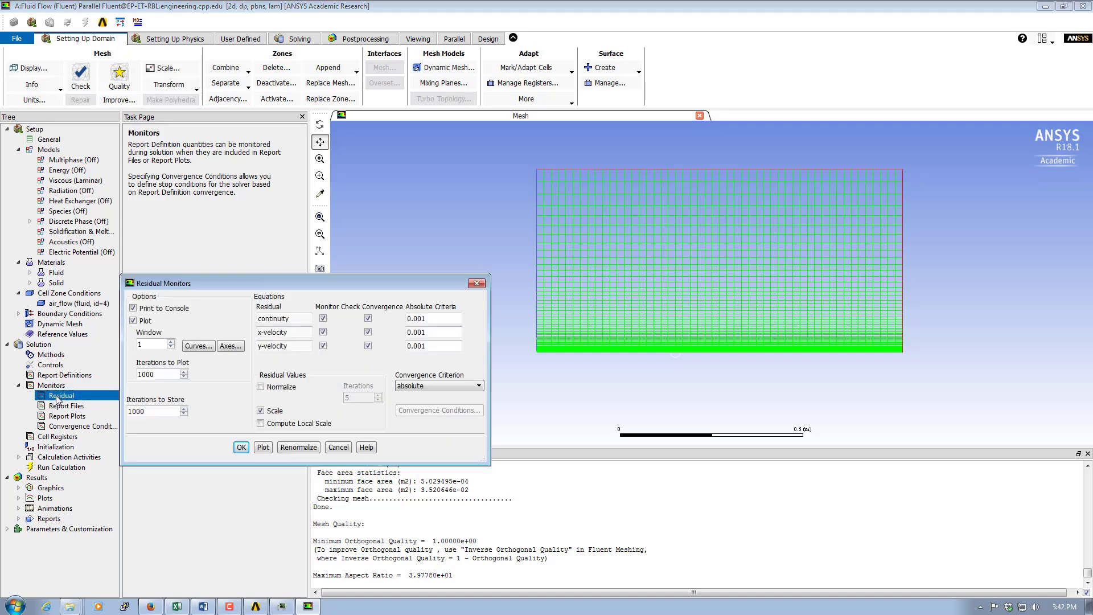
pyautogui.moveTo(244, 279); pyautogui.dragTo(171, 221)
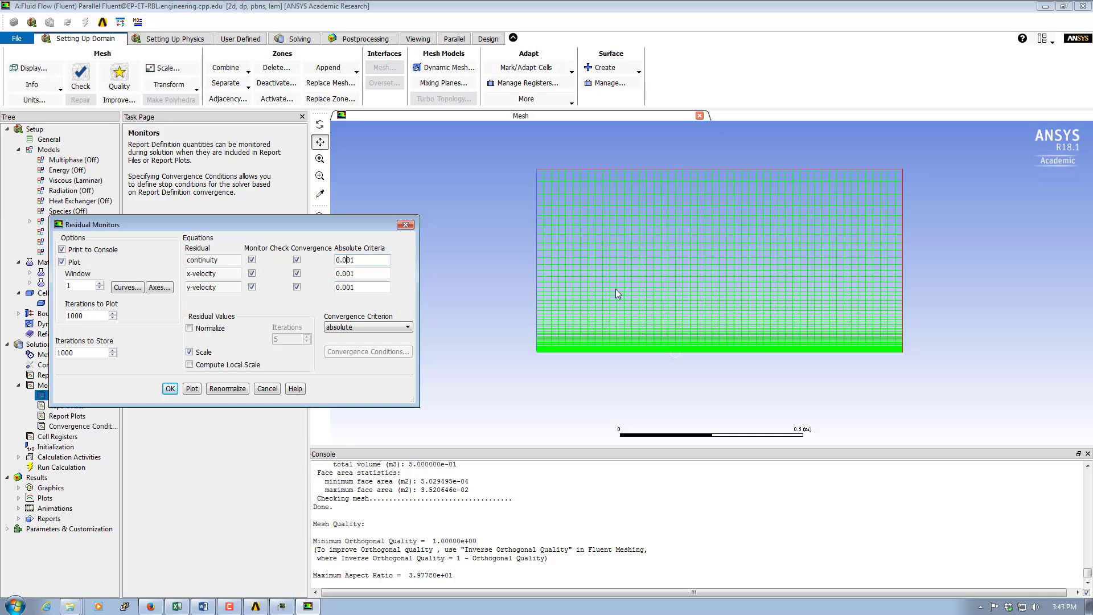
pyautogui.write('000')
pyautogui.click(347, 273)
pyautogui.write('000')
pyautogui.click(347, 288)
pyautogui.write('000')
pyautogui.click(170, 389)
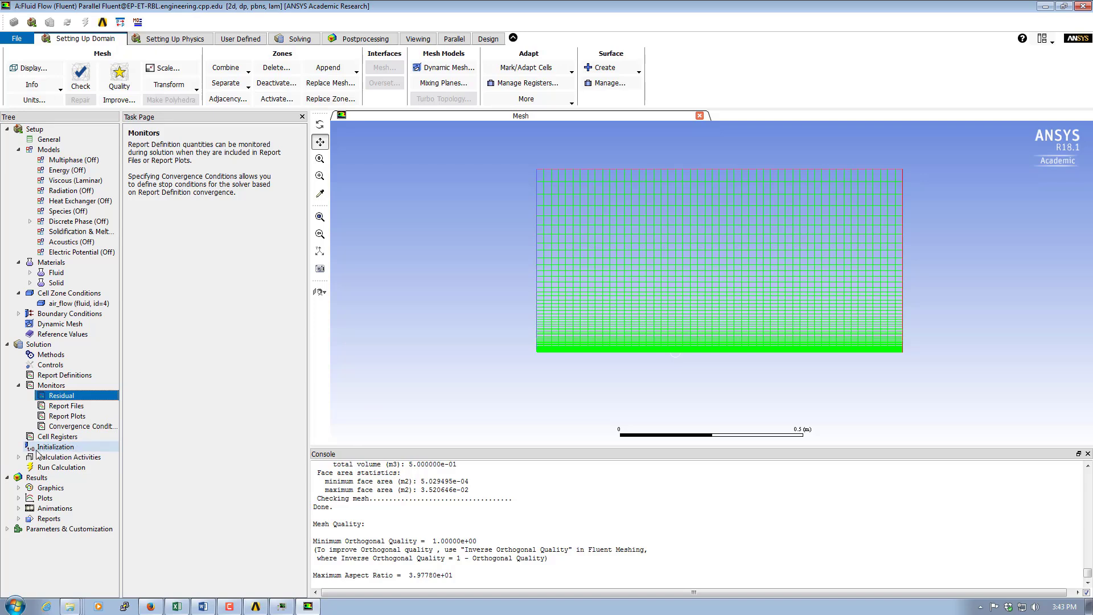
# Step: Initialize the solution with Standard Initialization, computing the initial values from the inlet
pyautogui.click(58, 453)
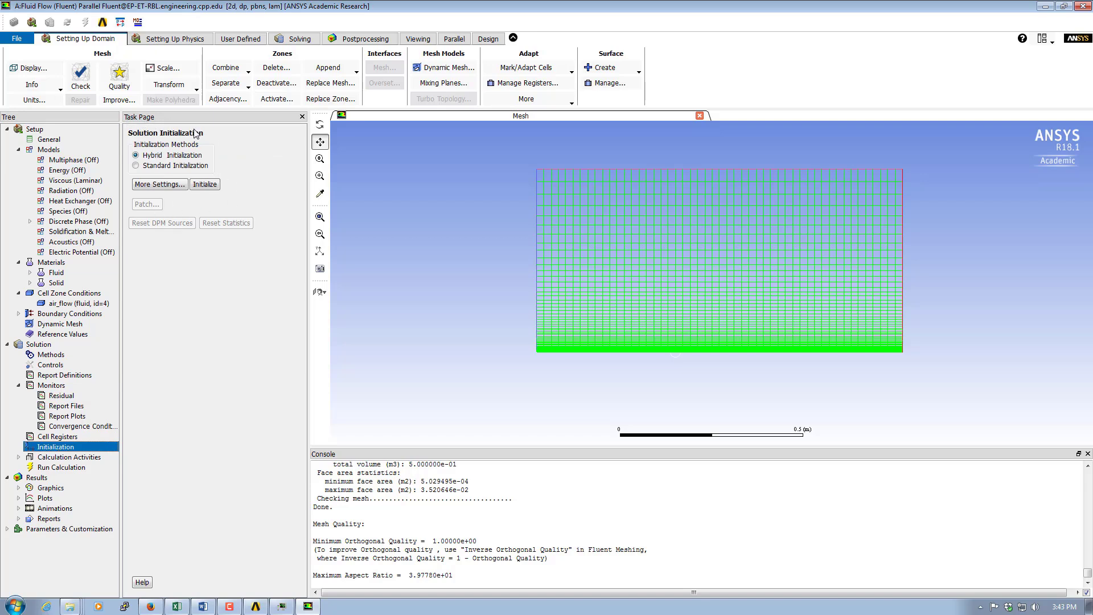
pyautogui.click(136, 166)
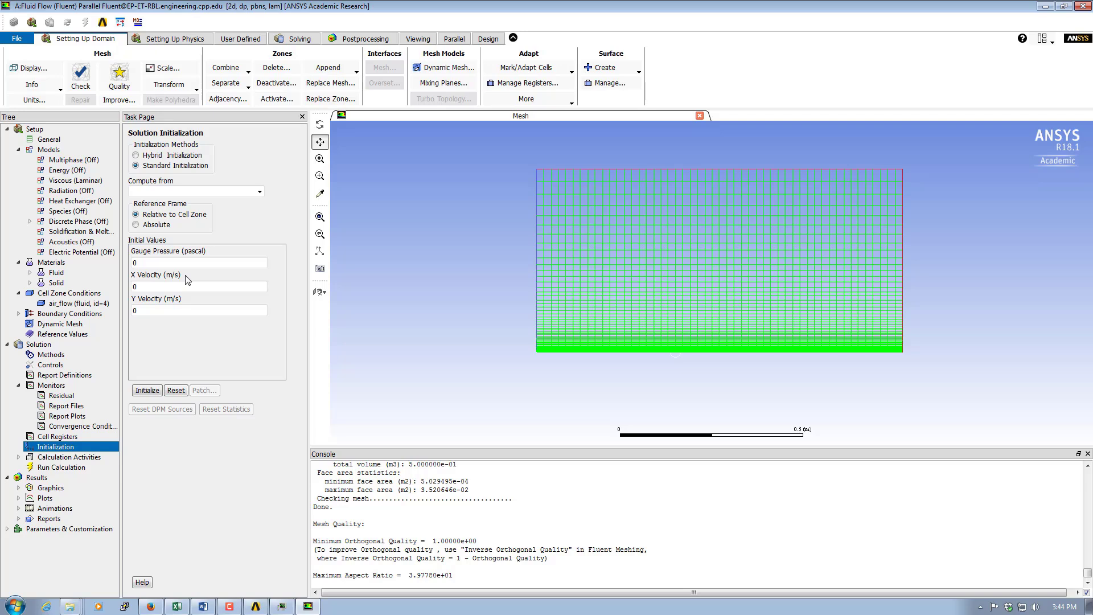
pyautogui.click(260, 192)
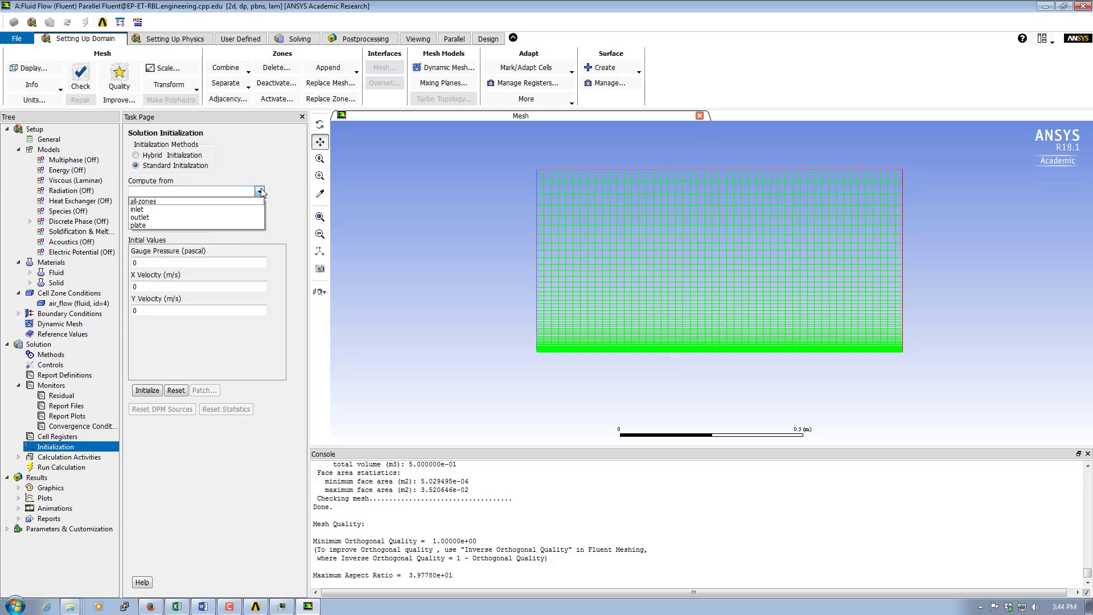
pyautogui.click(152, 210)
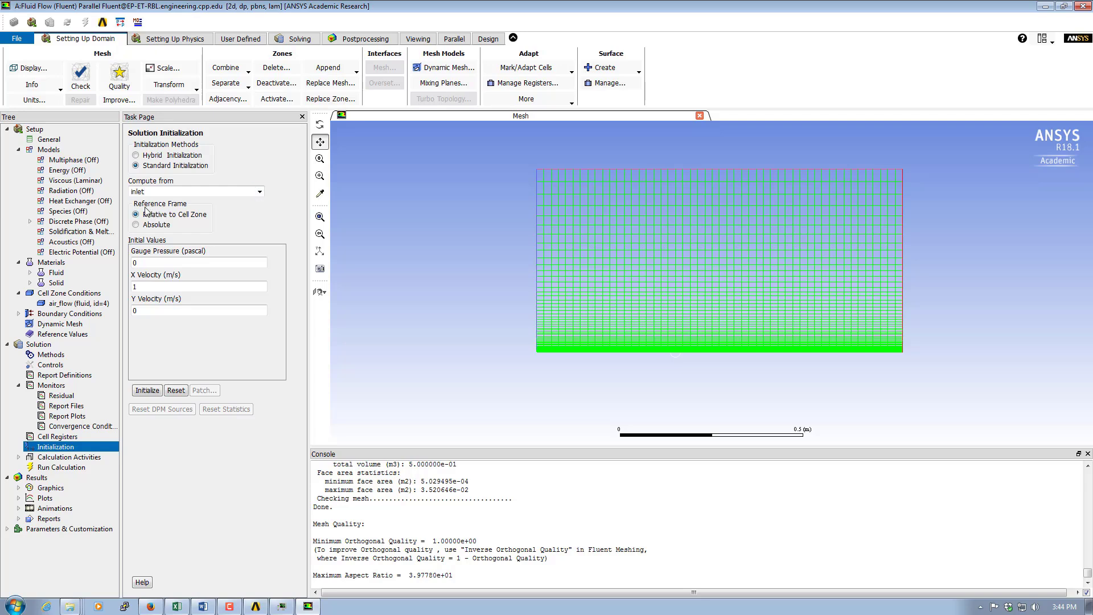
pyautogui.click(154, 393)
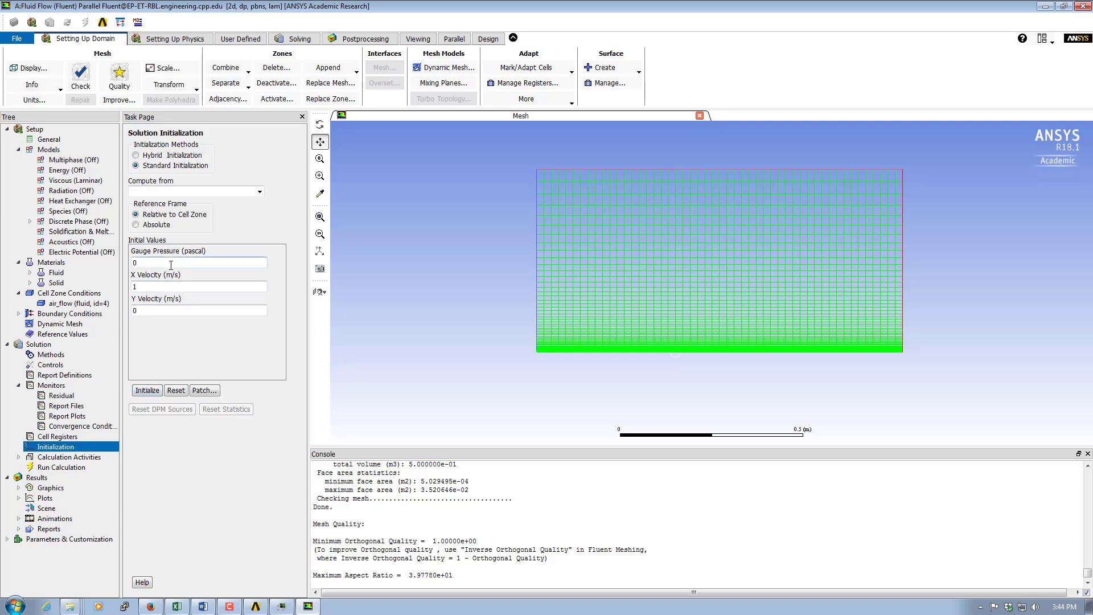
# Step: Run the calculation with the number of iterations set to 1000000 and dismiss the completion notice
pyautogui.click(59, 467)
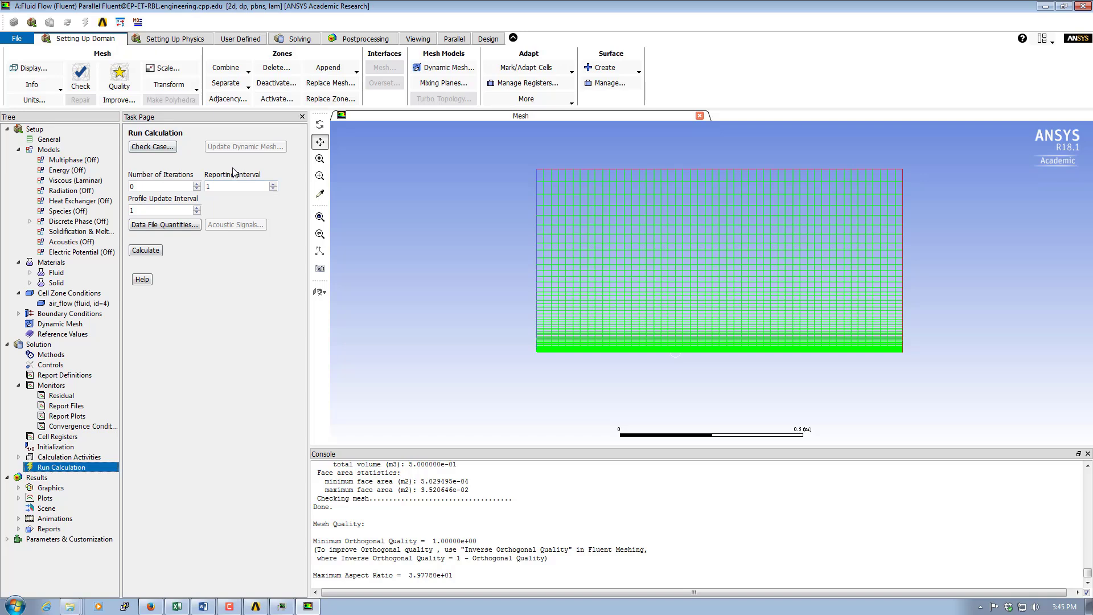
pyautogui.doubleClick(147, 189)
pyautogui.write('1000000')
pyautogui.click(146, 253)
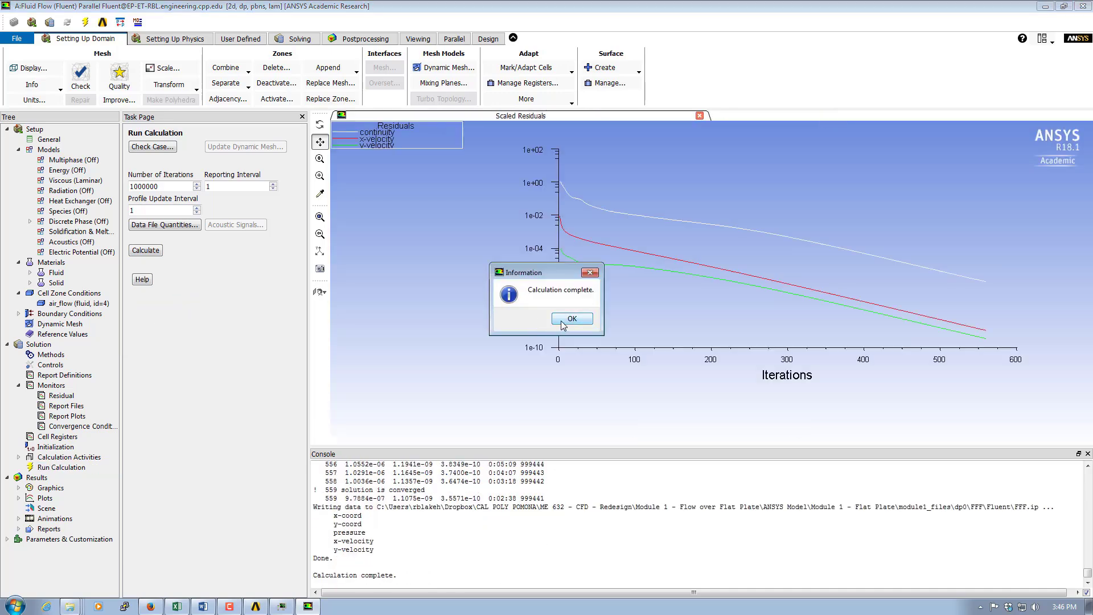
pyautogui.click(562, 322)
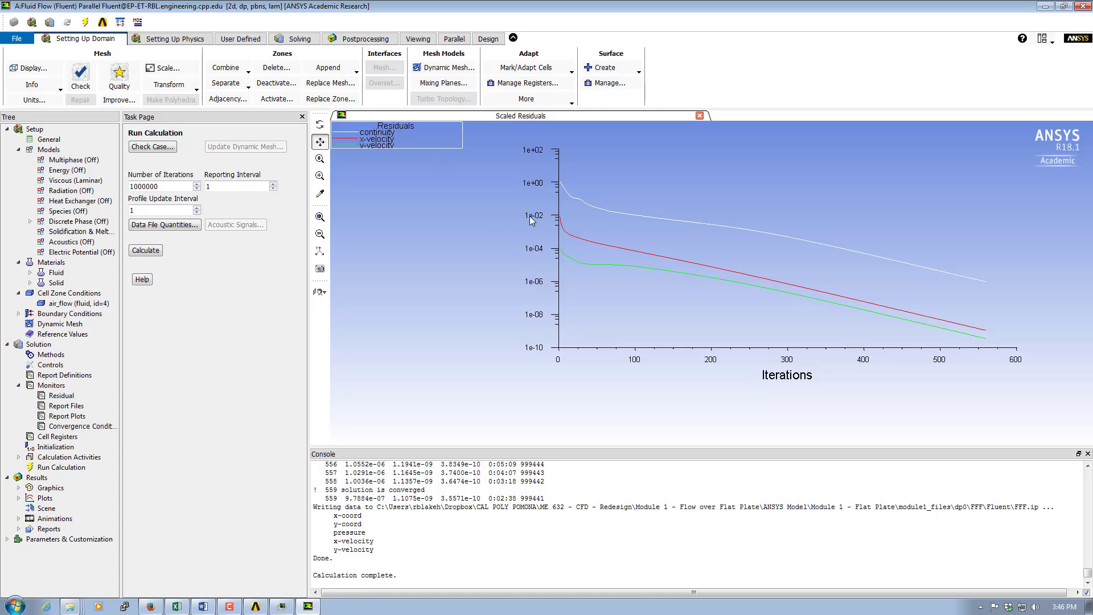
# Step: Tighten the absolute convergence criterion of the continuity residual to 1e-07 and accept the residual monitor settings
pyautogui.doubleClick(61, 395)
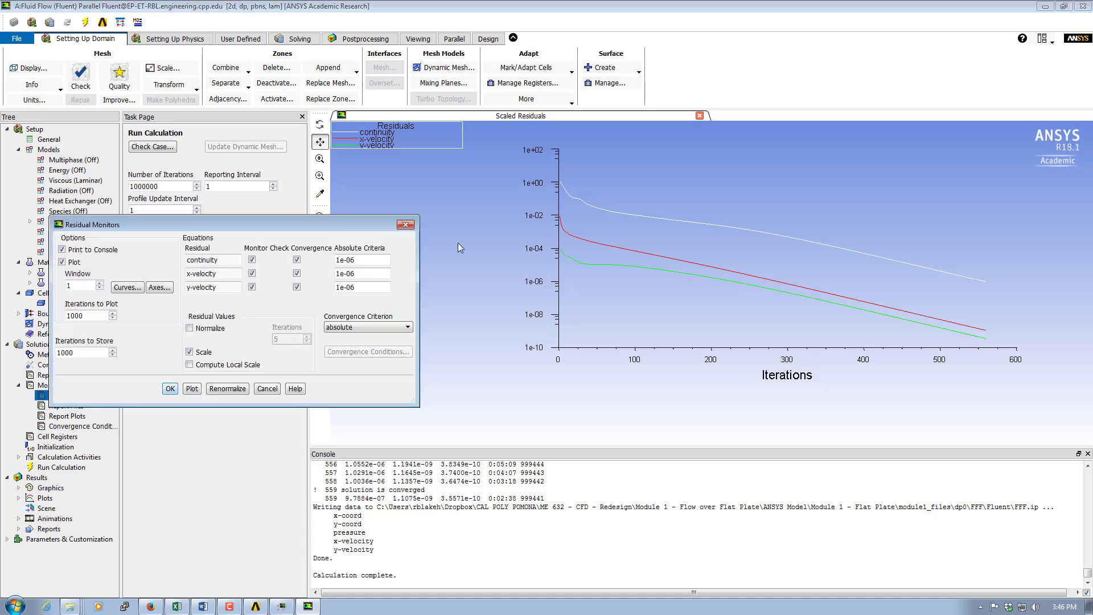
pyautogui.moveTo(361, 261); pyautogui.dragTo(336, 286)
pyautogui.write('771e-07')
pyautogui.click(169, 388)
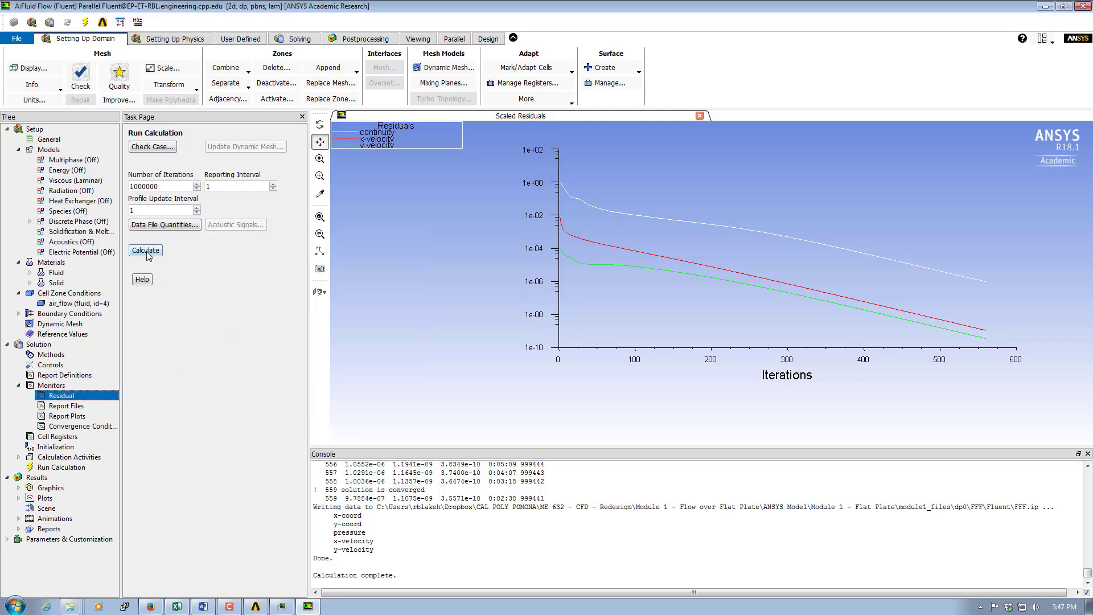
# Step: Continue the calculation, using the settings changes for the current calculation only, and dismiss the completion notice
pyautogui.click(65, 469)
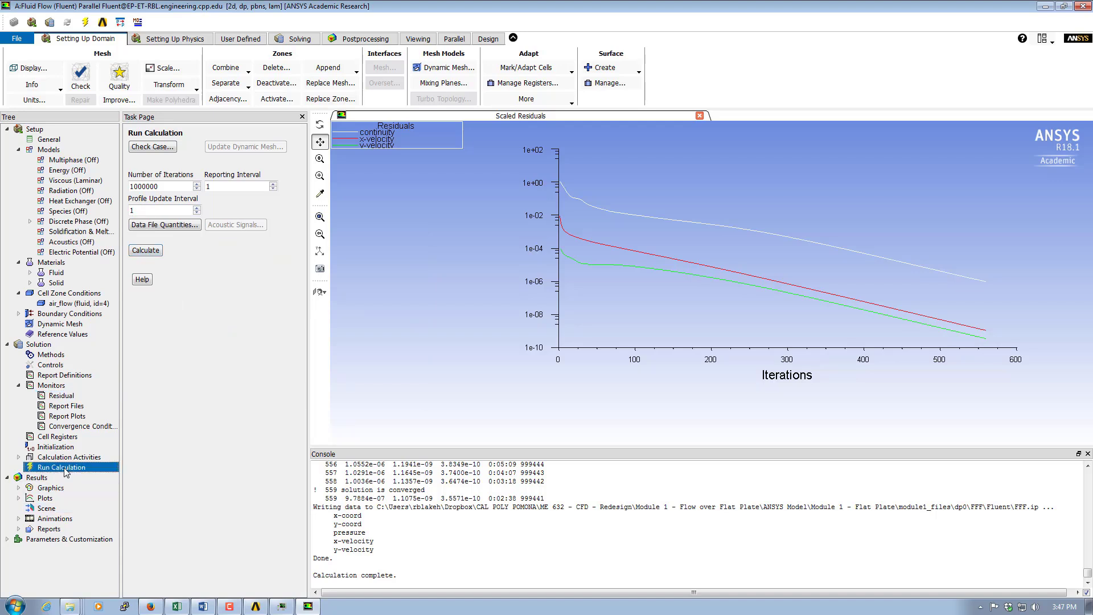
pyautogui.click(145, 250)
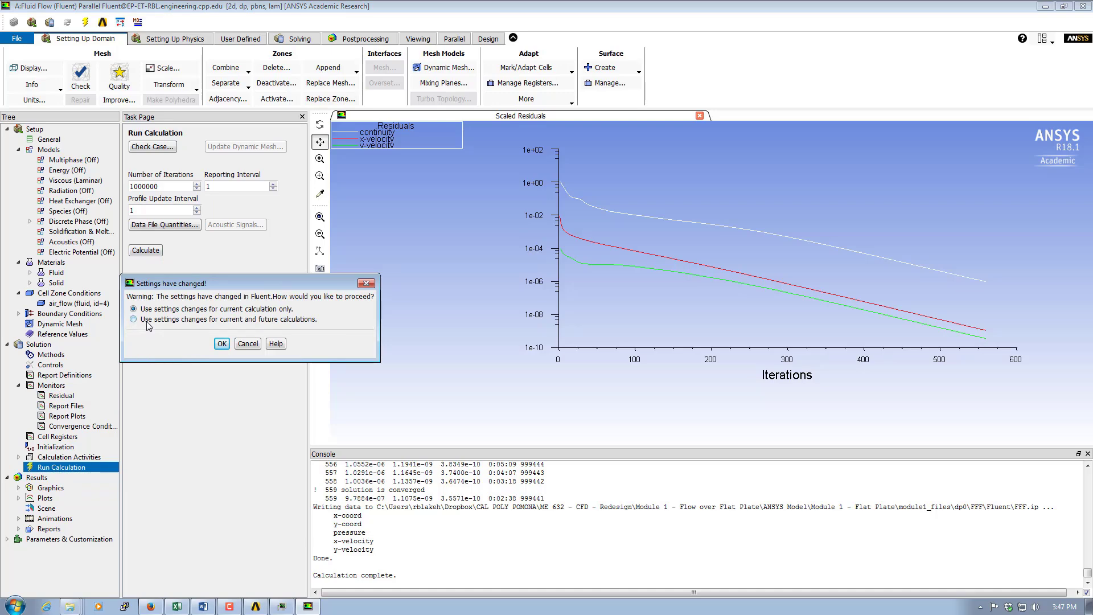
pyautogui.click(222, 344)
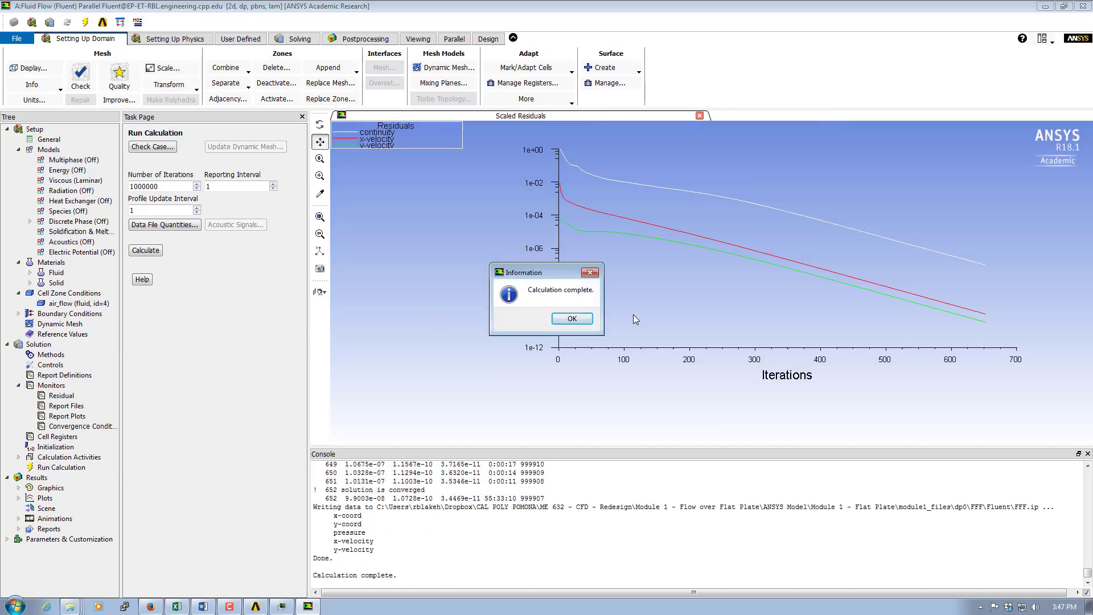
pyautogui.click(568, 318)
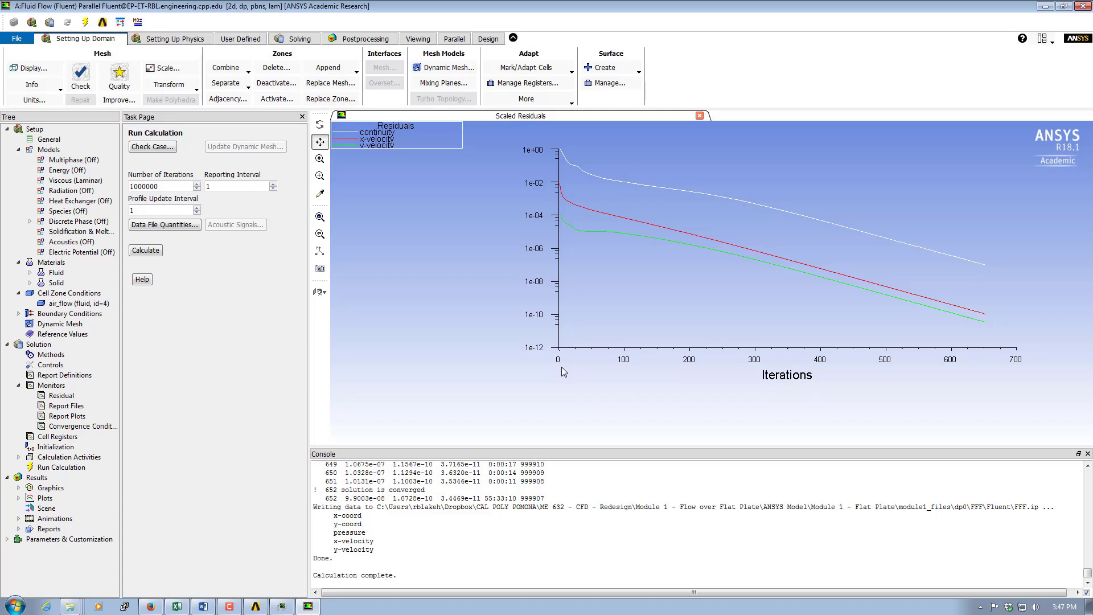
# Step: Save the project, check the Fluid Flow (Fluent) system in the Workbench project schematic, and return to Fluent
pyautogui.click(17, 39)
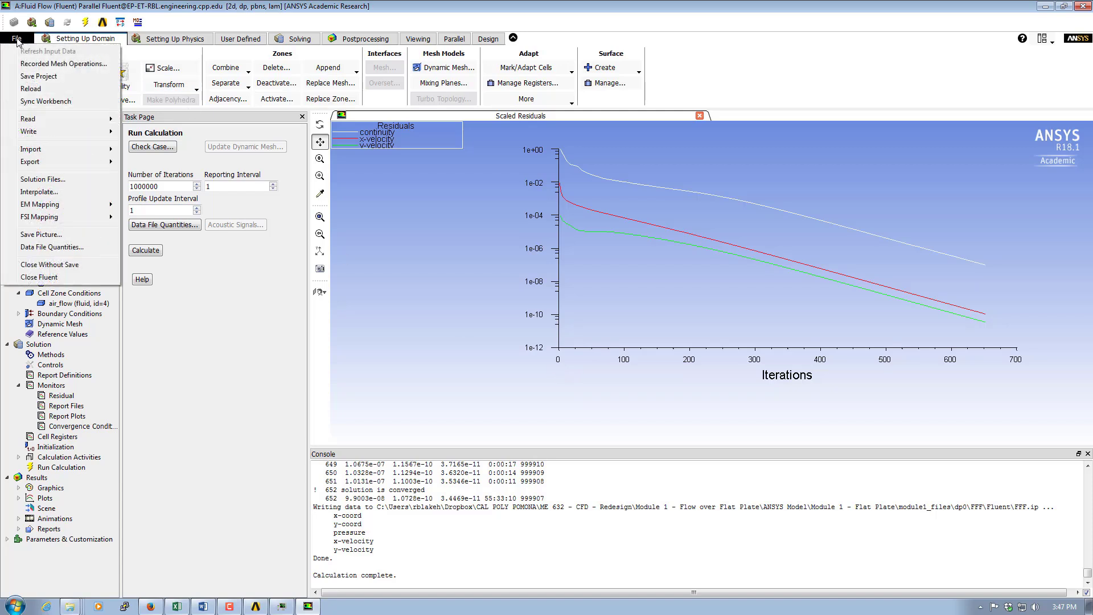
pyautogui.click(47, 77)
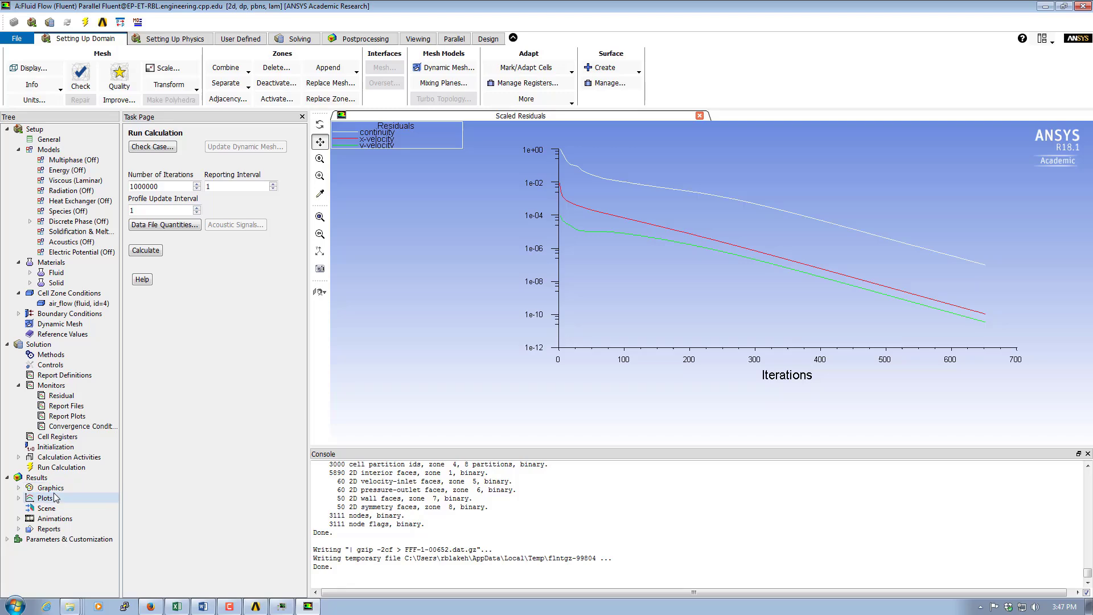
pyautogui.click(255, 605)
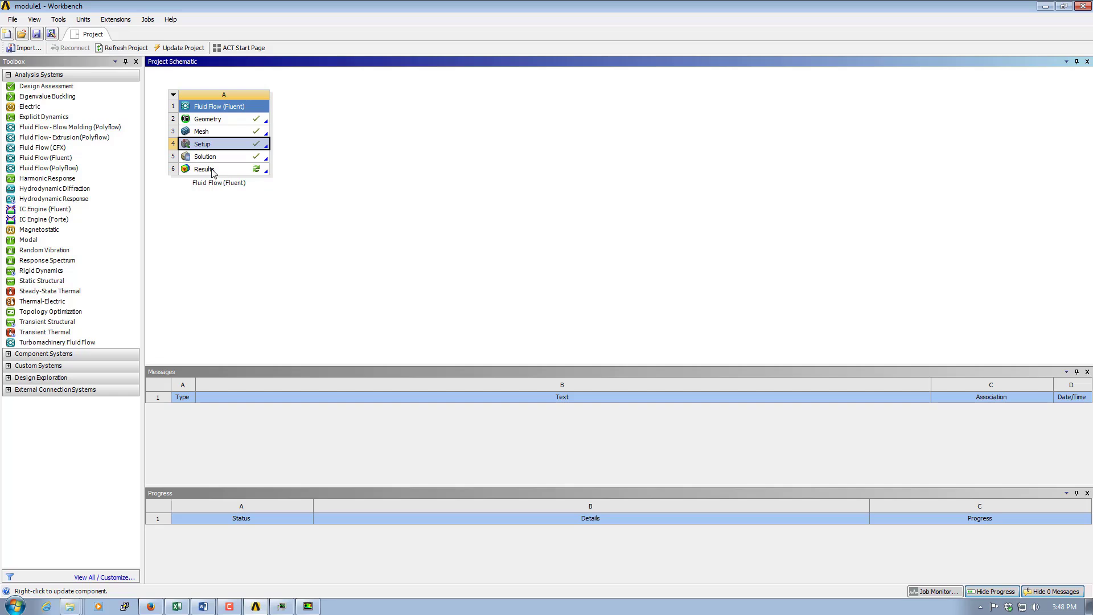
pyautogui.click(313, 608)
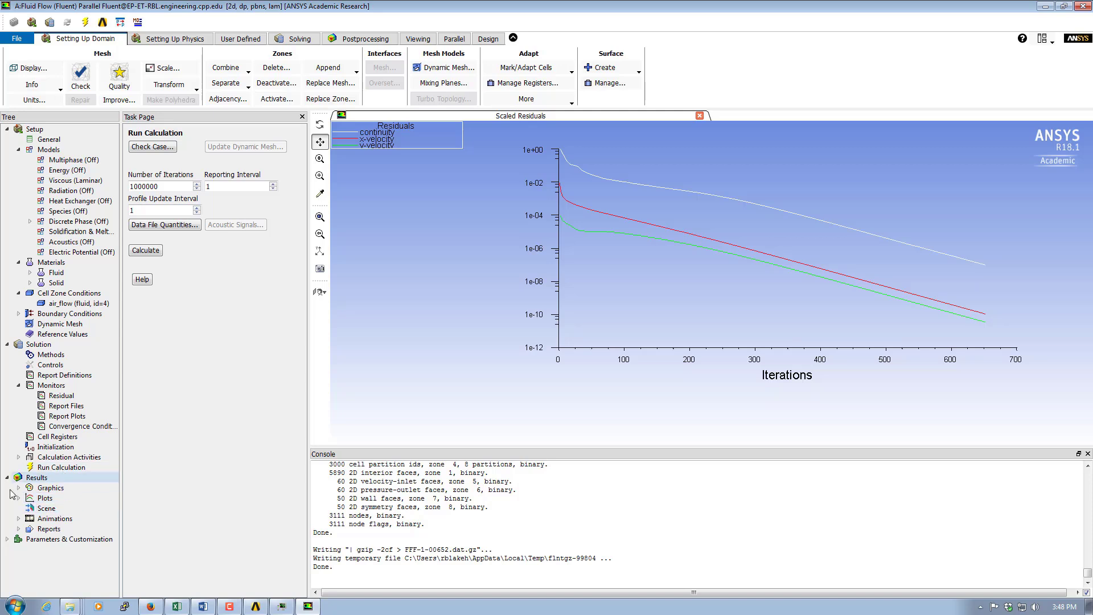
# Step: Create and display a filled contour plot of velocity magnitude, and close the contour settings
pyautogui.click(50, 491)
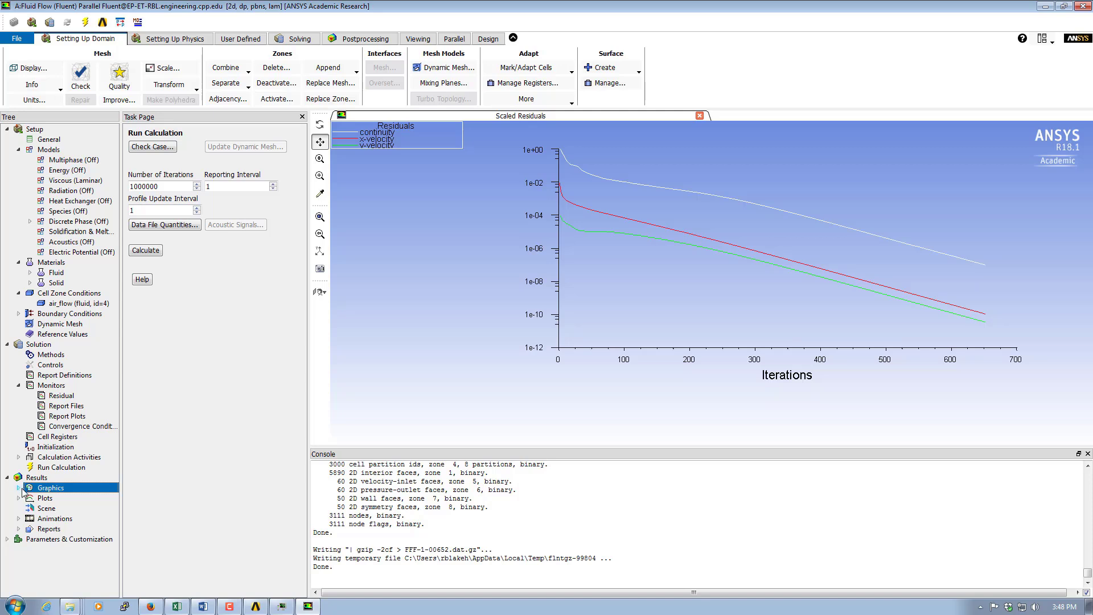
pyautogui.doubleClick(39, 489)
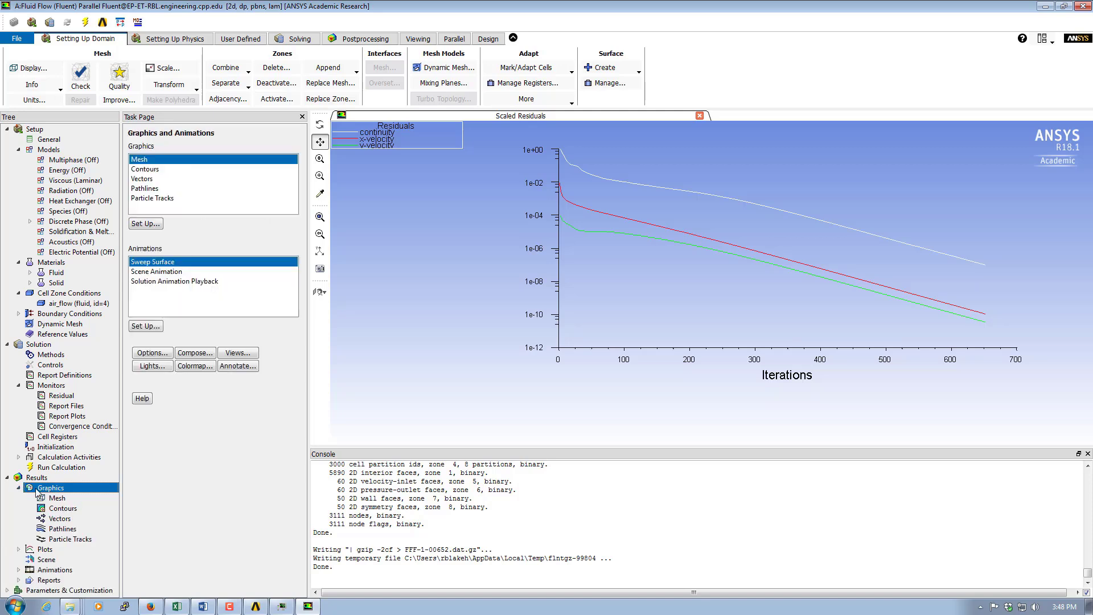
pyautogui.click(58, 509)
pyautogui.doubleClick(58, 509)
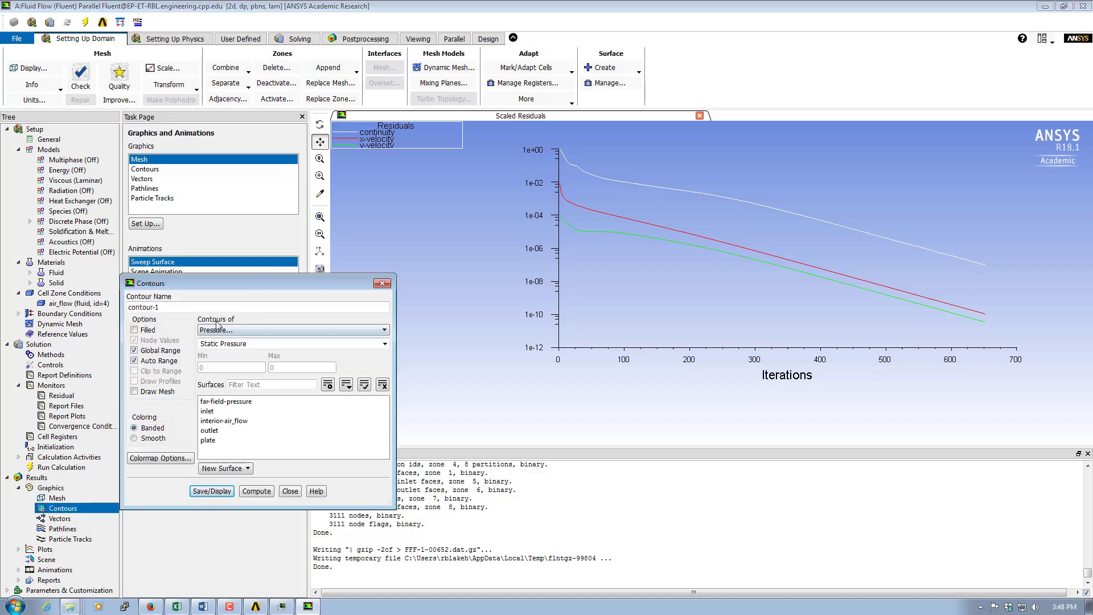
pyautogui.click(235, 331)
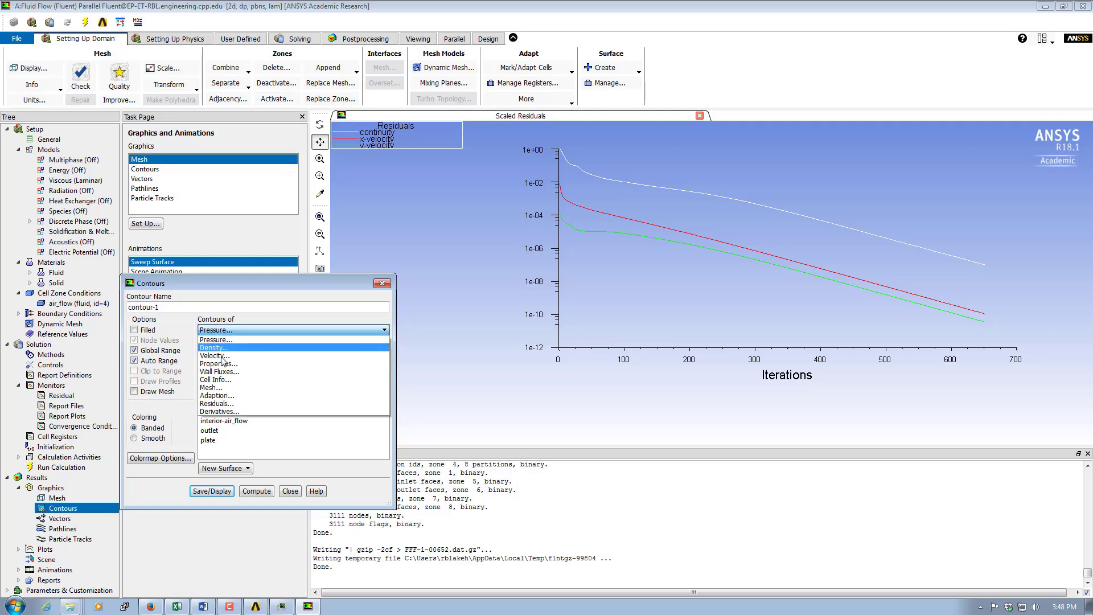
pyautogui.click(226, 356)
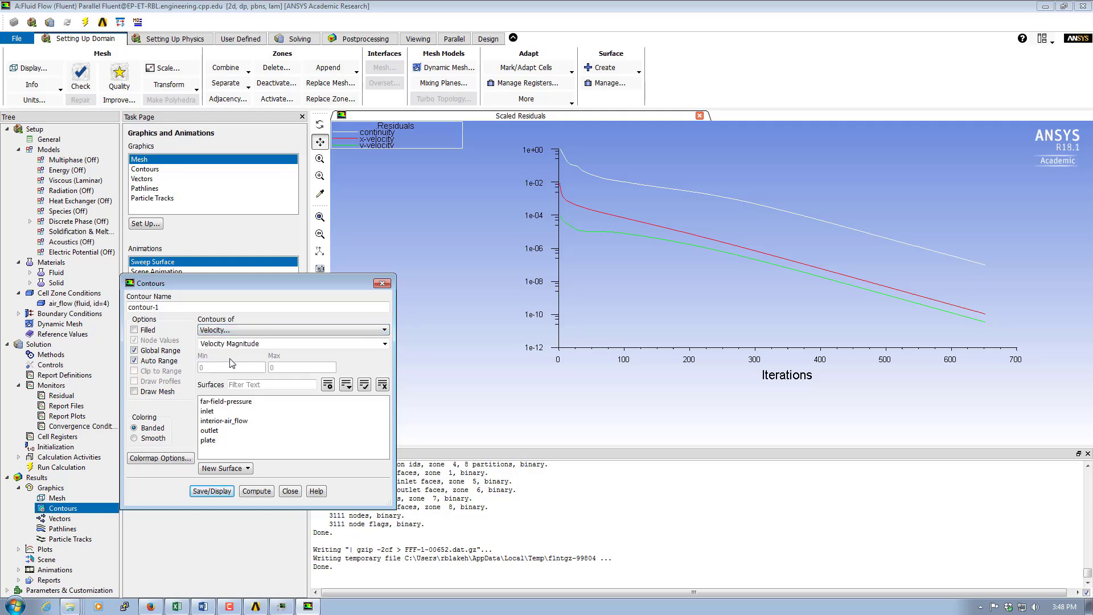
pyautogui.click(135, 329)
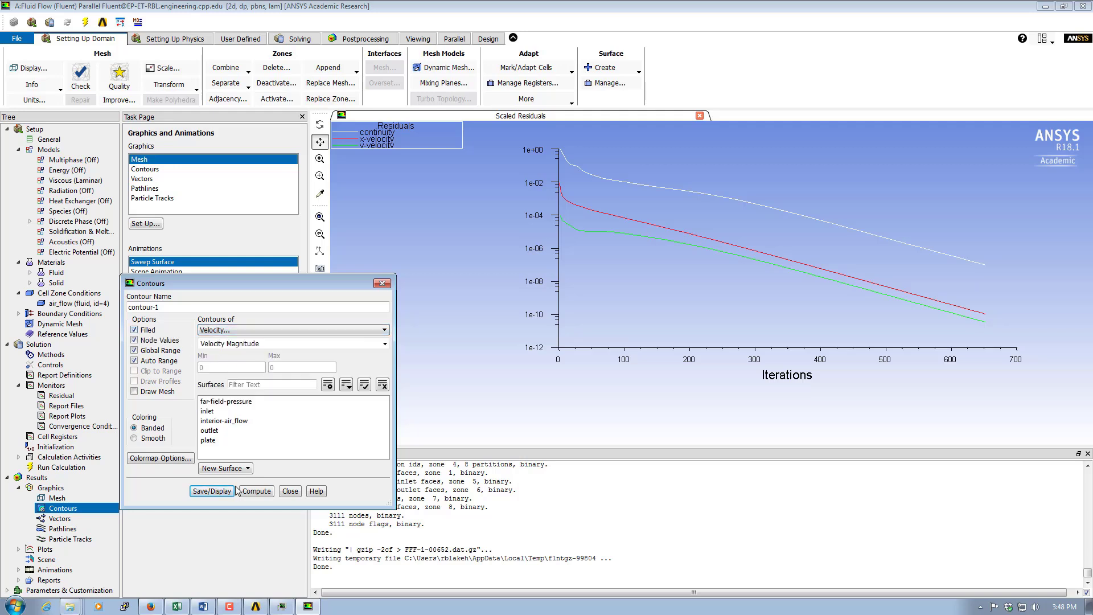
pyautogui.click(207, 492)
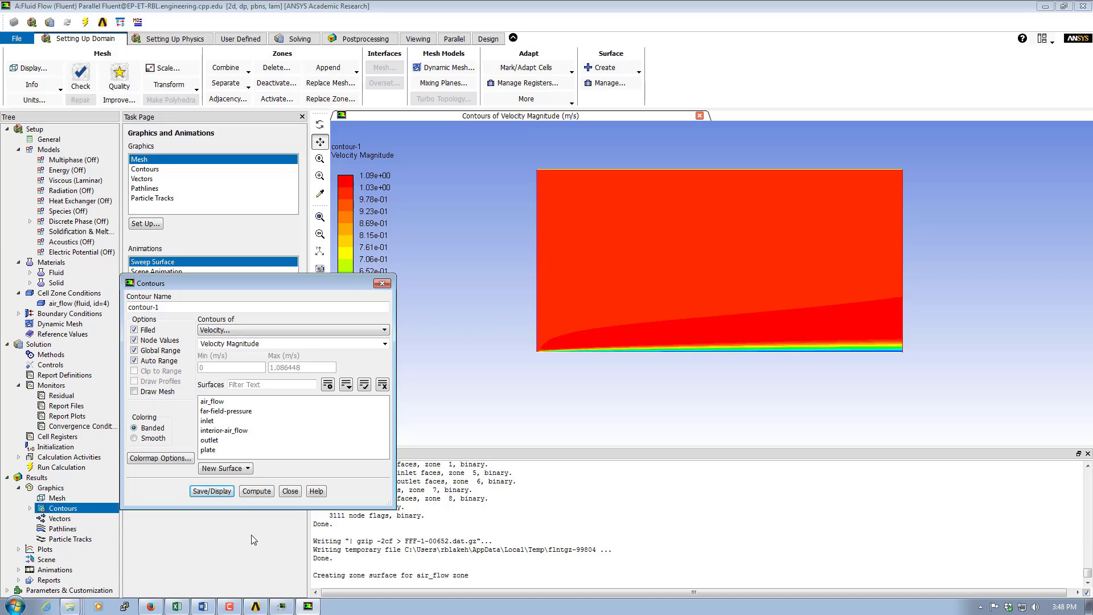
pyautogui.click(290, 491)
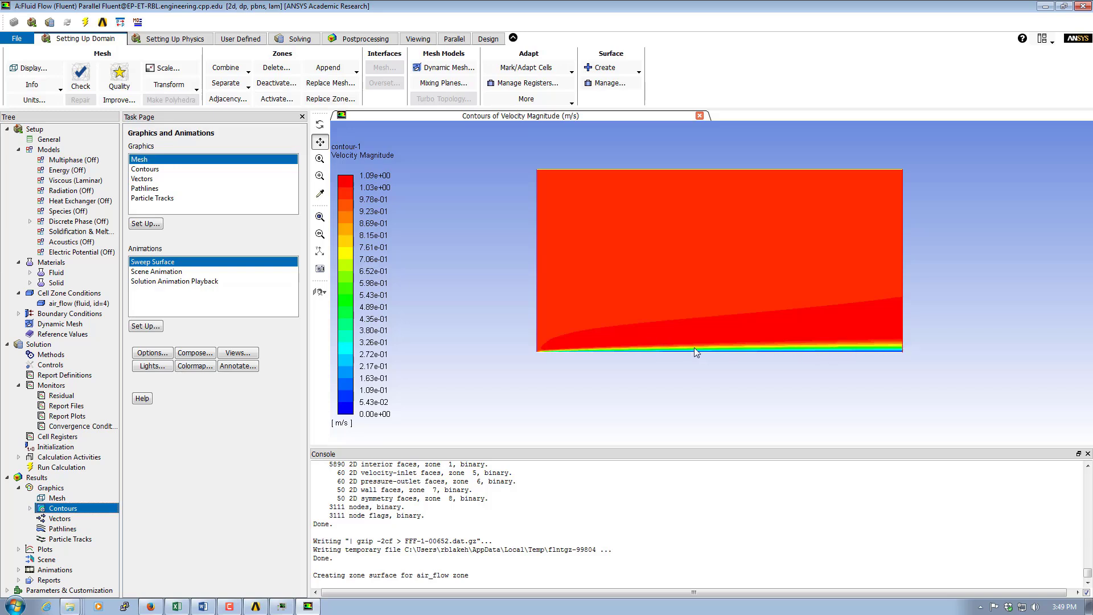
# Step: Examine the velocity magnitude contours in the boundary layer along the plate and across the whole domain
pyautogui.click(689, 303)
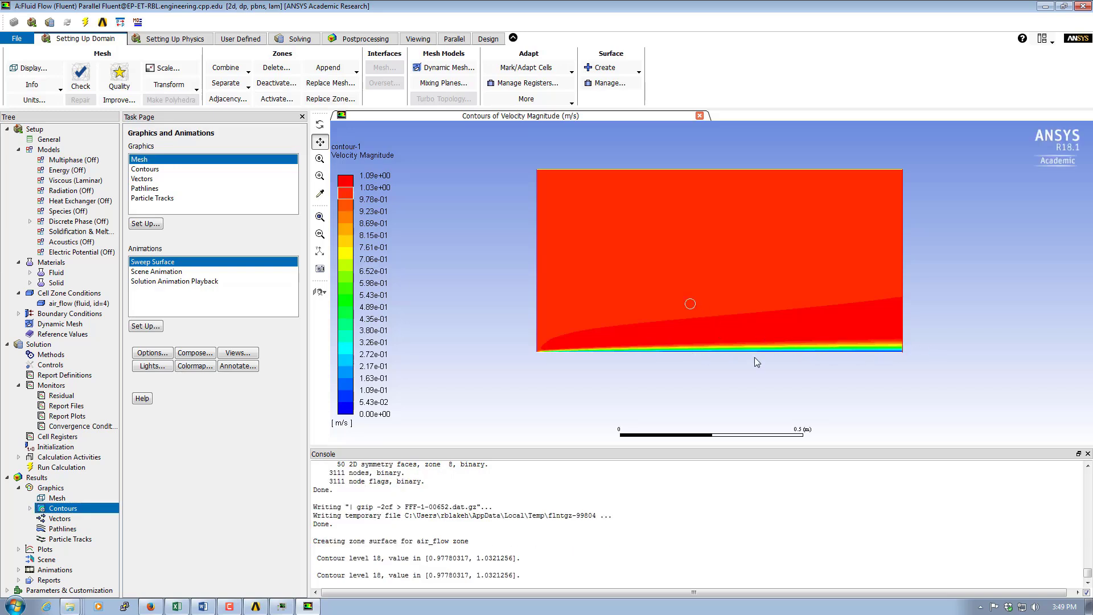
pyautogui.moveTo(775, 375); pyautogui.dragTo(775, 375, button='middle')
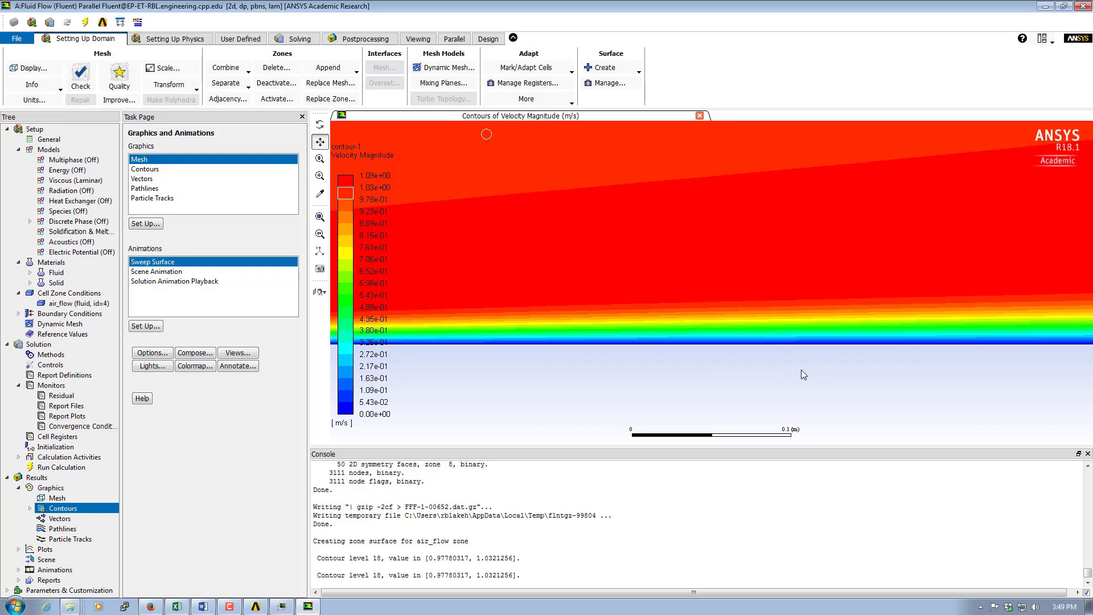
pyautogui.scroll(5, 801, 370)
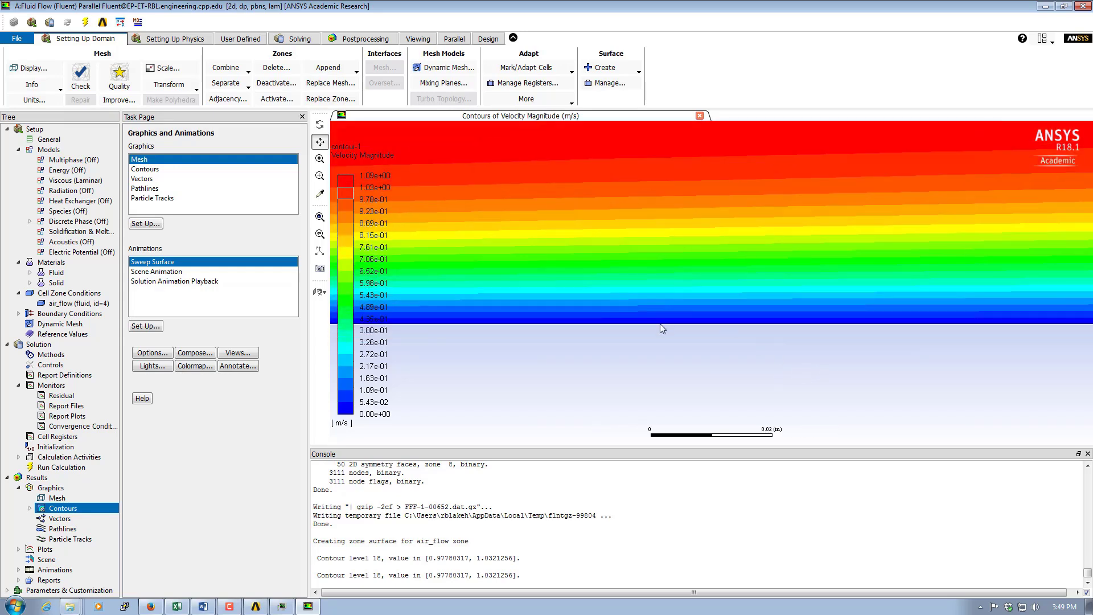
pyautogui.scroll(-5, 660, 323)
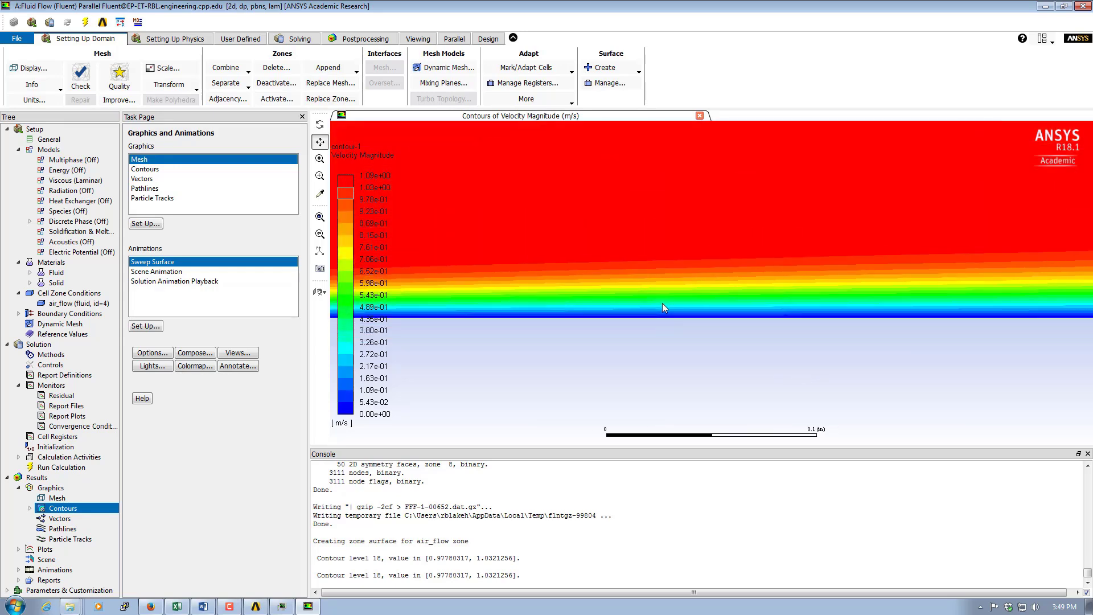
pyautogui.scroll(-5, 663, 305)
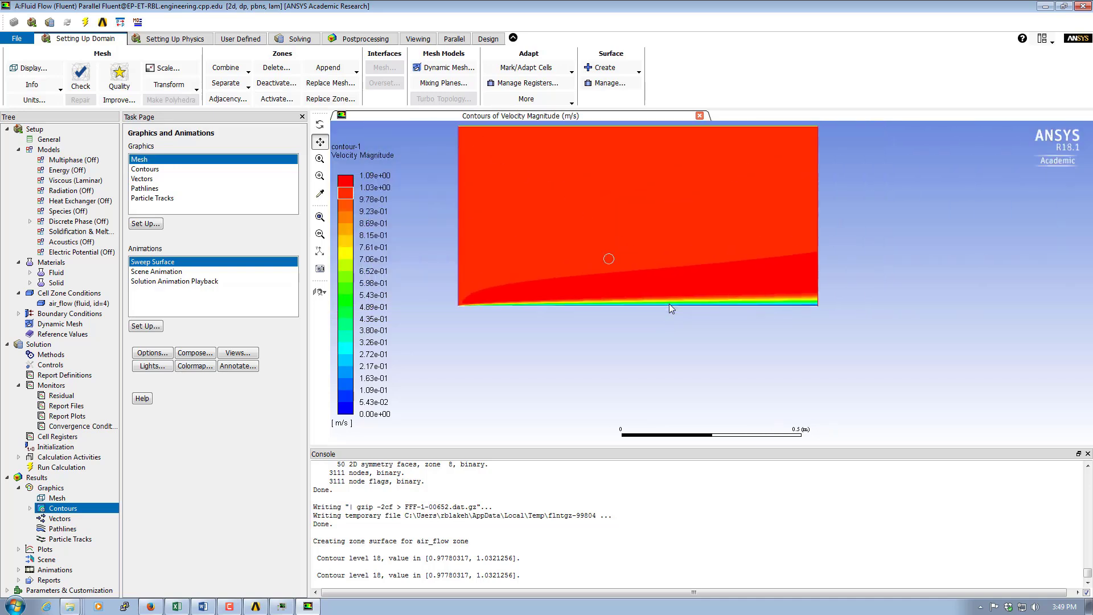
pyautogui.scroll(-1, 668, 303)
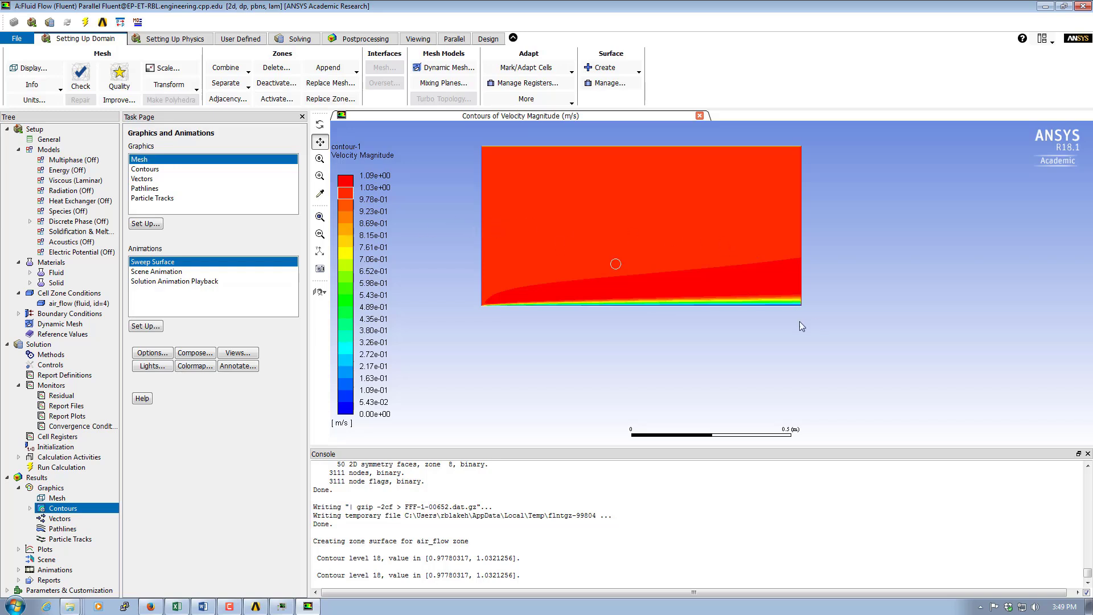
pyautogui.scroll(1, 714, 349)
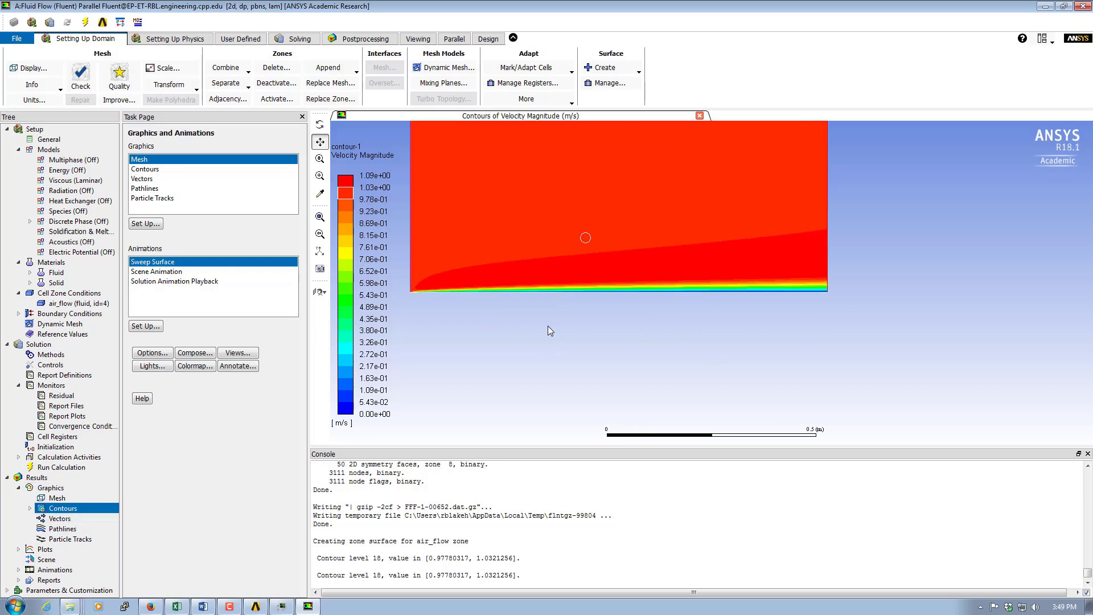
pyautogui.scroll(-1, 535, 326)
pyautogui.rightClick(596, 256)
pyautogui.click(405, 162)
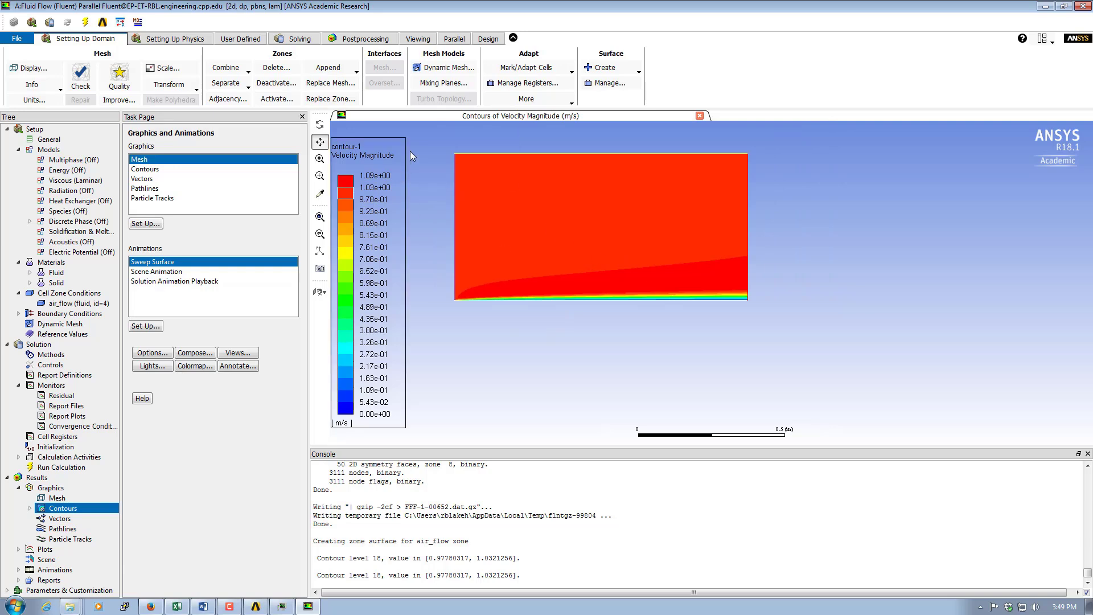
pyautogui.moveTo(426, 137); pyautogui.dragTo(575, 176)
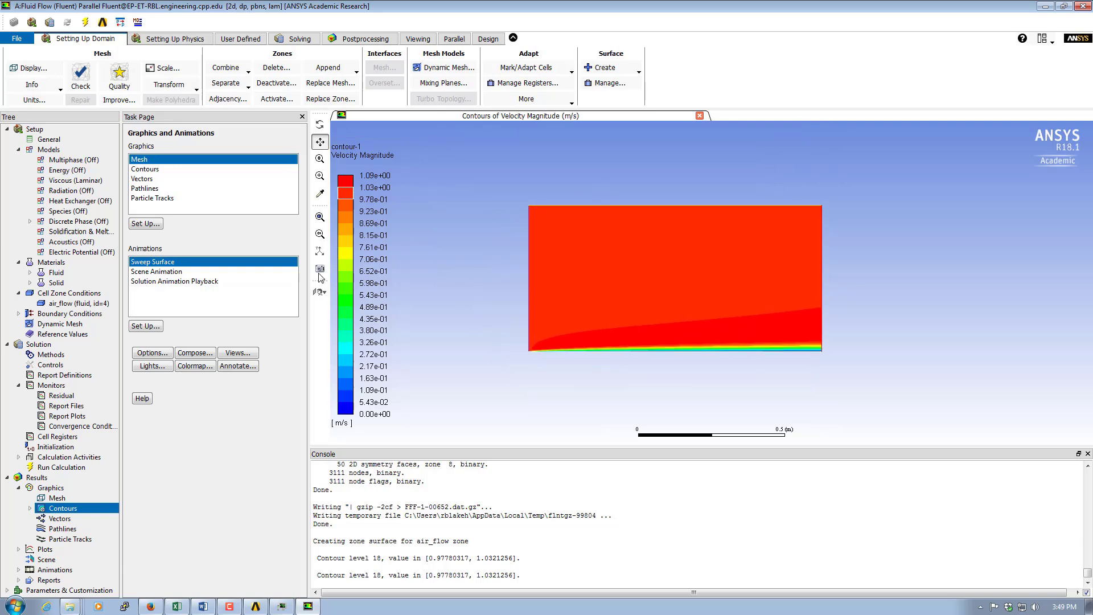
# Step: Create and display arrow-style velocity vectors colored by velocity magnitude, and inspect the profiles near the plate
pyautogui.doubleClick(60, 519)
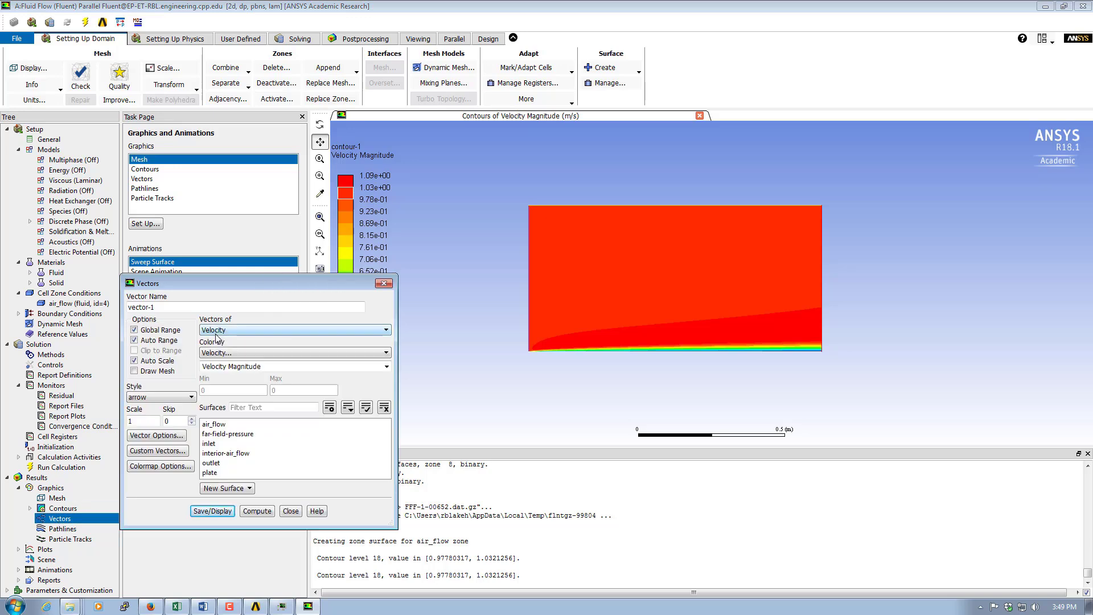
pyautogui.click(220, 512)
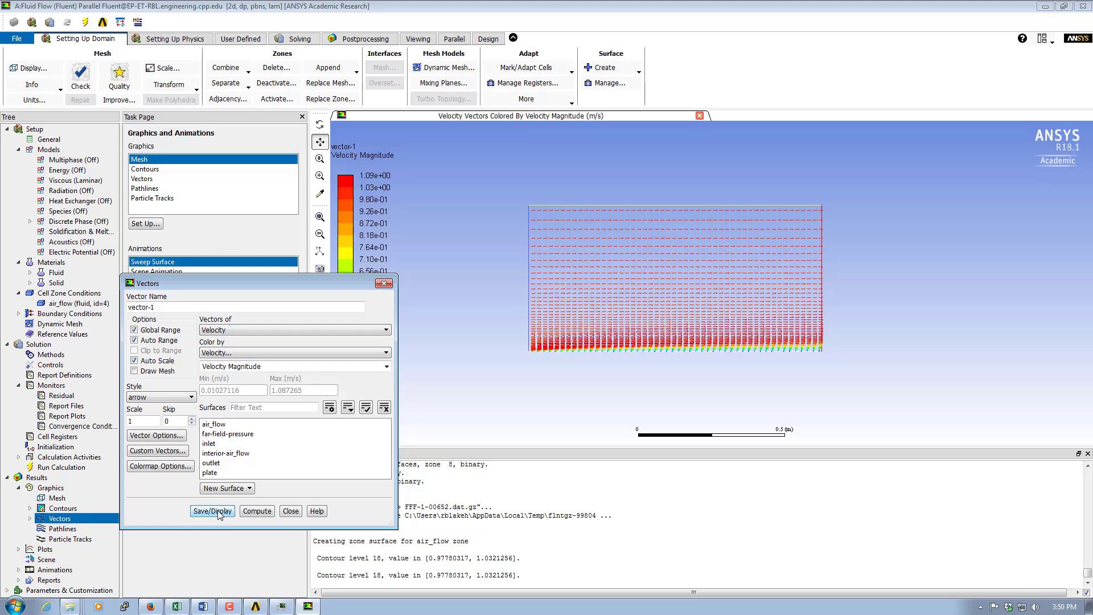
pyautogui.moveTo(683, 285); pyautogui.dragTo(790, 375, button='middle')
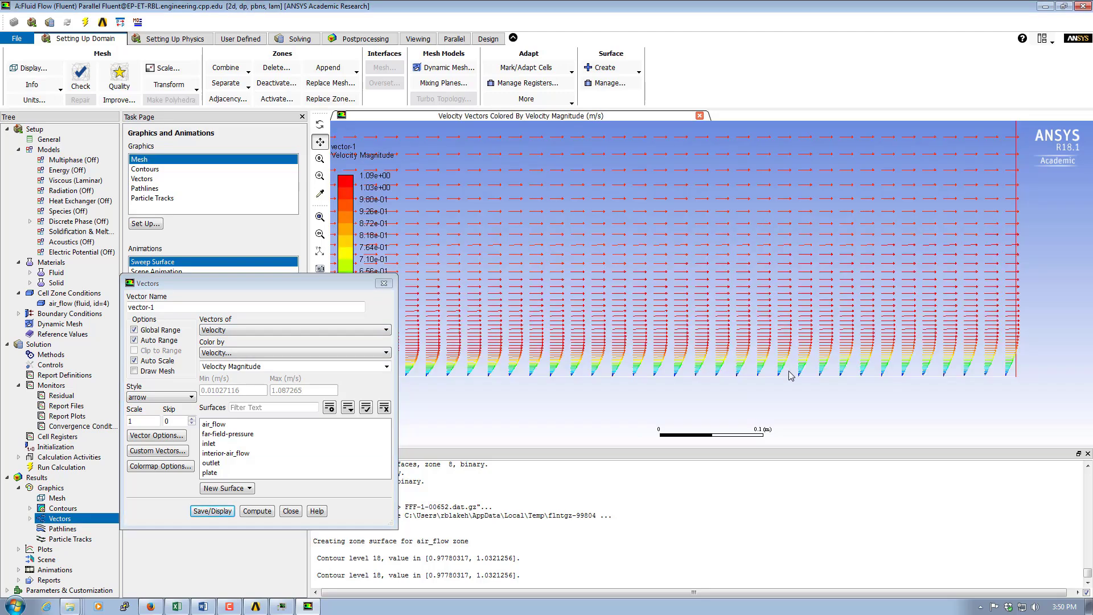
pyautogui.moveTo(715, 287); pyautogui.dragTo(808, 397, button='middle')
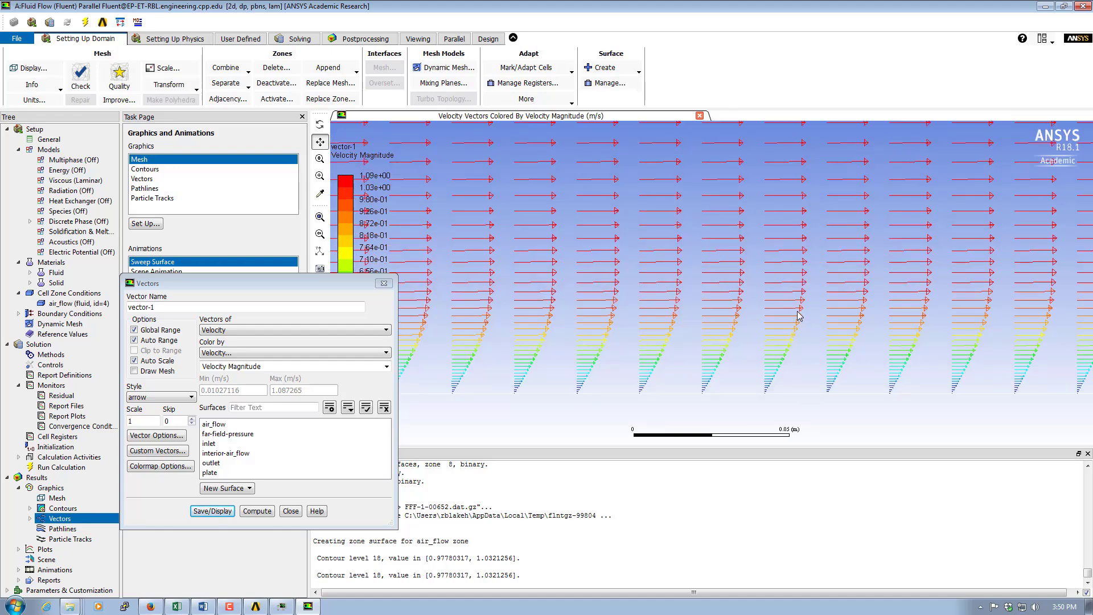
pyautogui.moveTo(799, 384); pyautogui.dragTo(720, 299, button='middle')
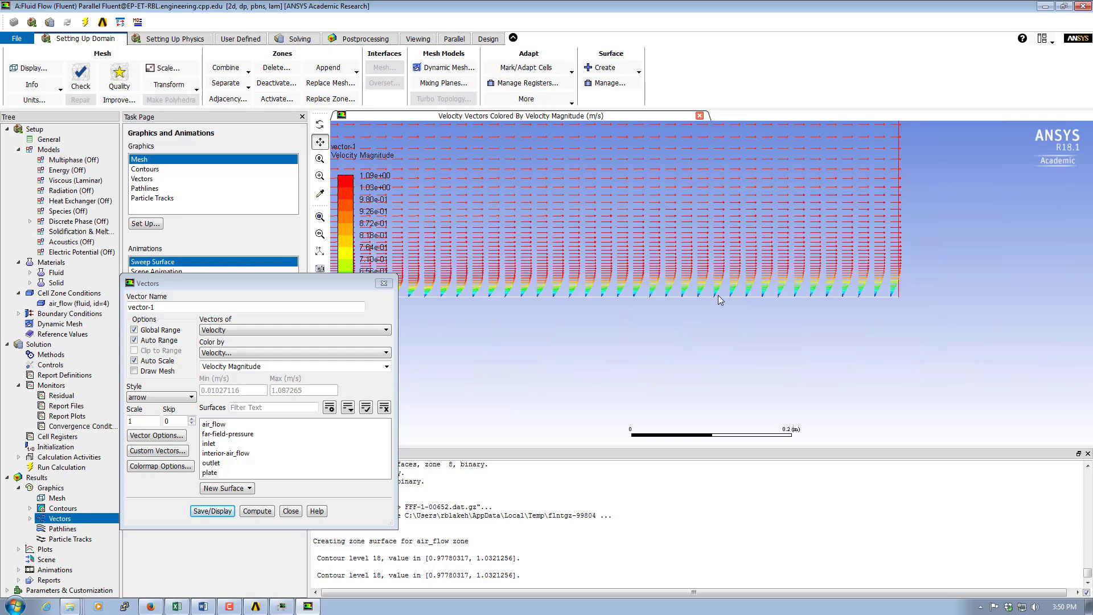
# Step: Set the velocity vector scale to 5, redisplay the vectors, and inspect the enlarged profiles near the plate
pyautogui.moveTo(689, 297); pyautogui.dragTo(713, 342)
pyautogui.moveTo(667, 312); pyautogui.dragTo(563, 229, button='middle')
pyautogui.moveTo(564, 229); pyautogui.dragTo(610, 256)
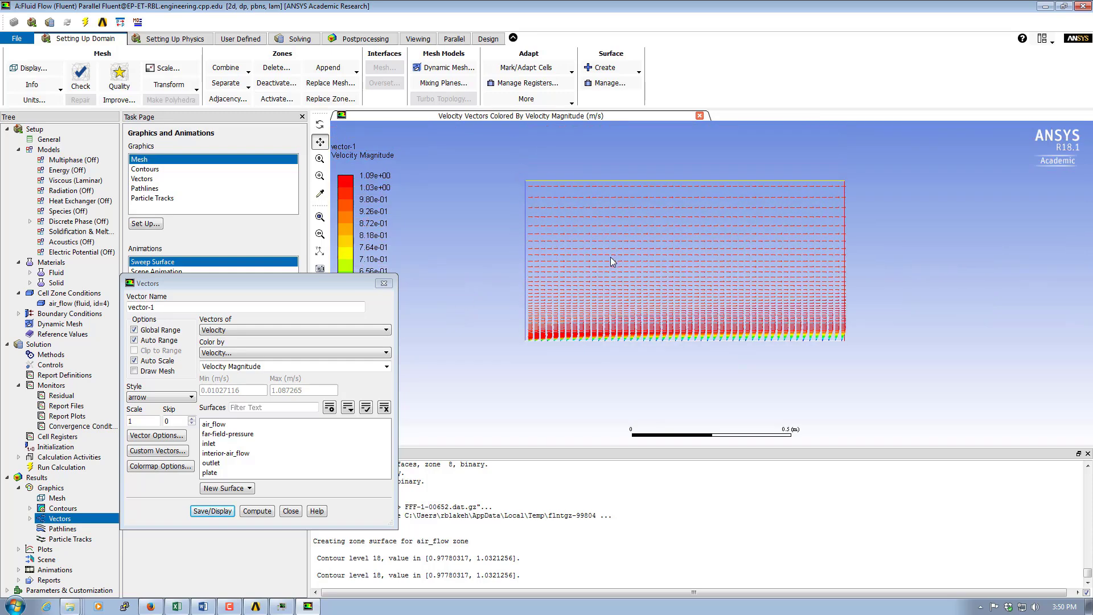
pyautogui.click(144, 419)
pyautogui.doubleClick(145, 419)
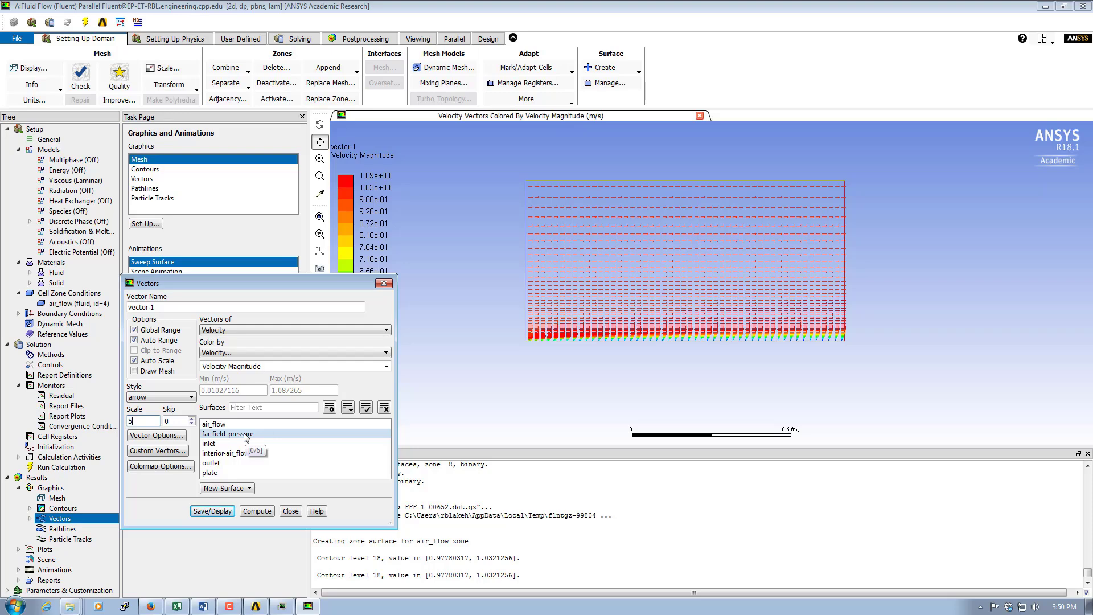
pyautogui.write('5')
pyautogui.click(227, 509)
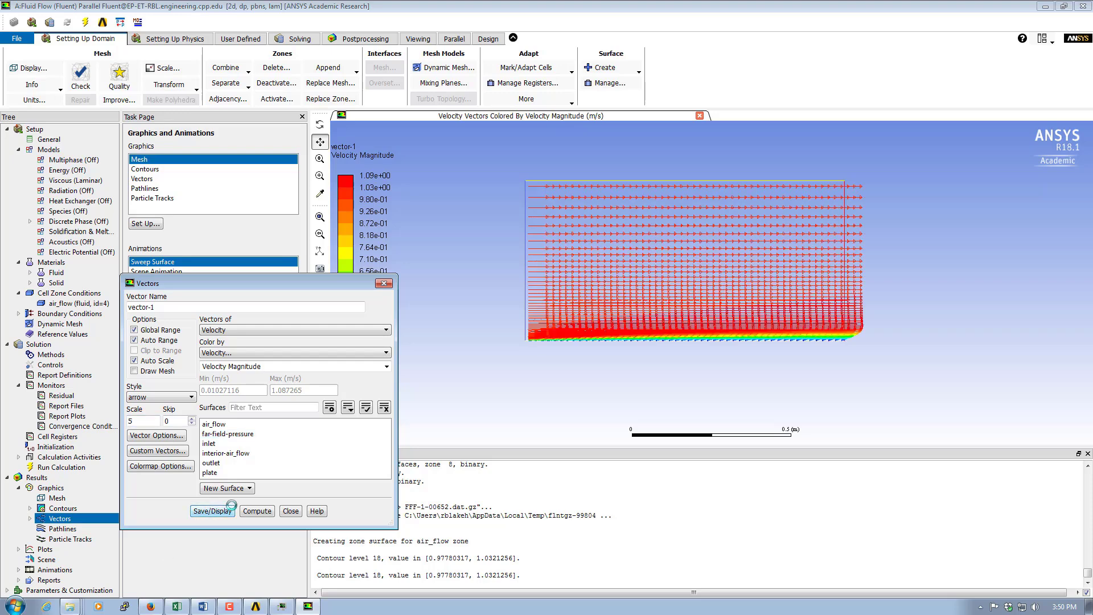
pyautogui.scroll(5, 878, 336)
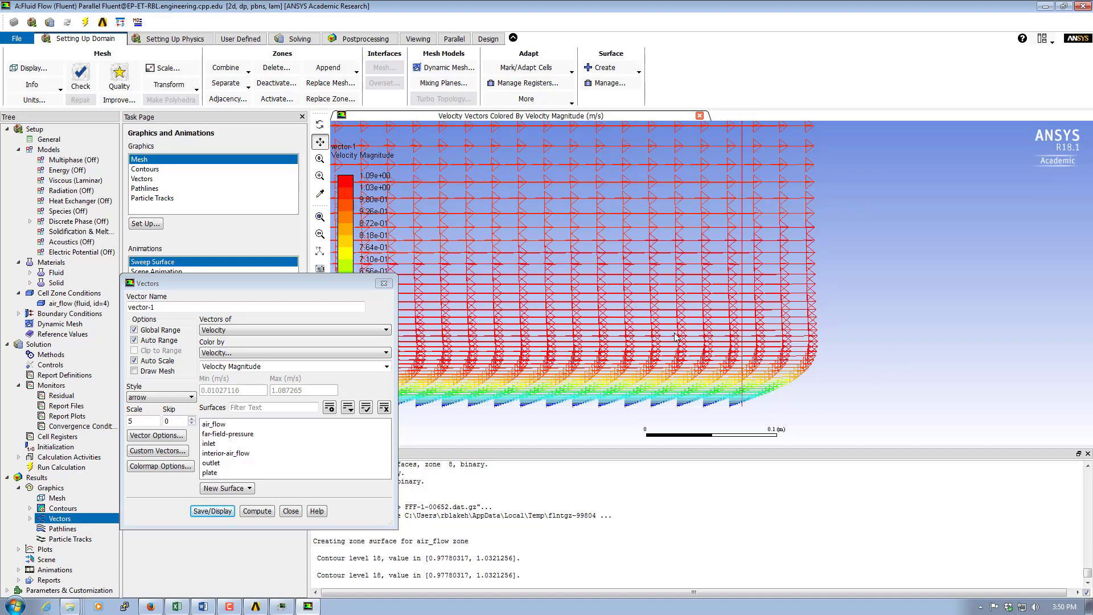
pyautogui.scroll(-5, 676, 337)
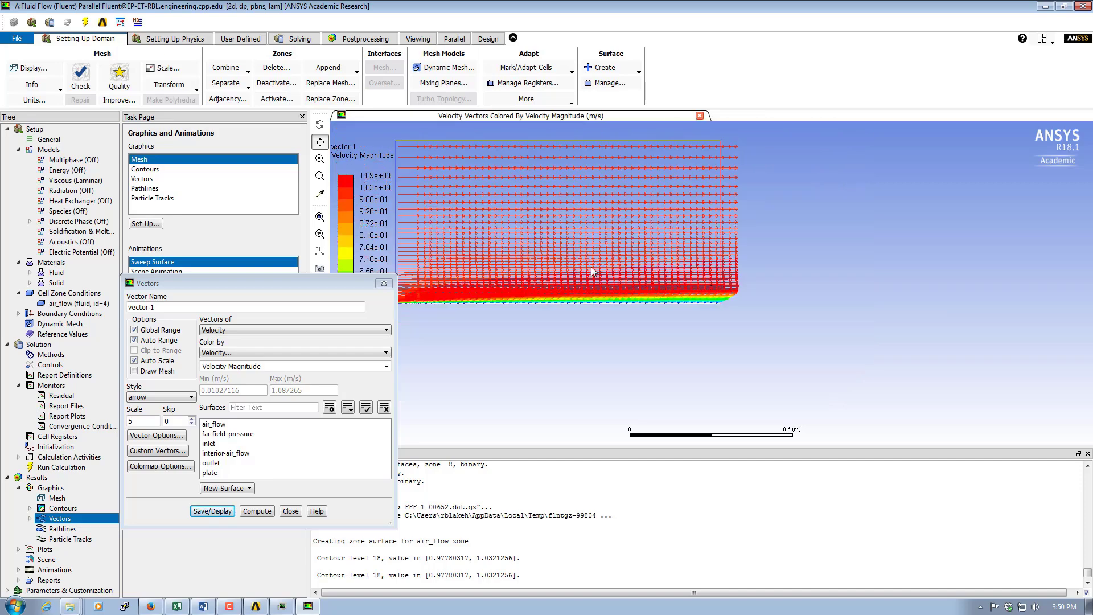
pyautogui.moveTo(592, 273); pyautogui.dragTo(680, 316)
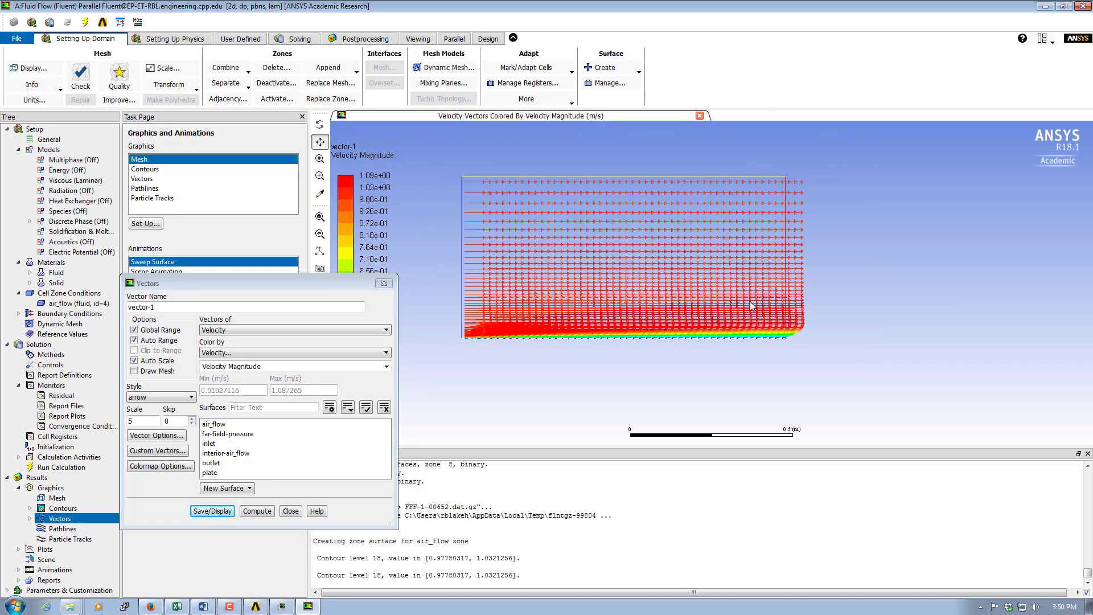
# Step: Try displaying the velocity vectors with skip values of 1 and 2, and restore the skip to 0
pyautogui.click(192, 419)
pyautogui.click(216, 511)
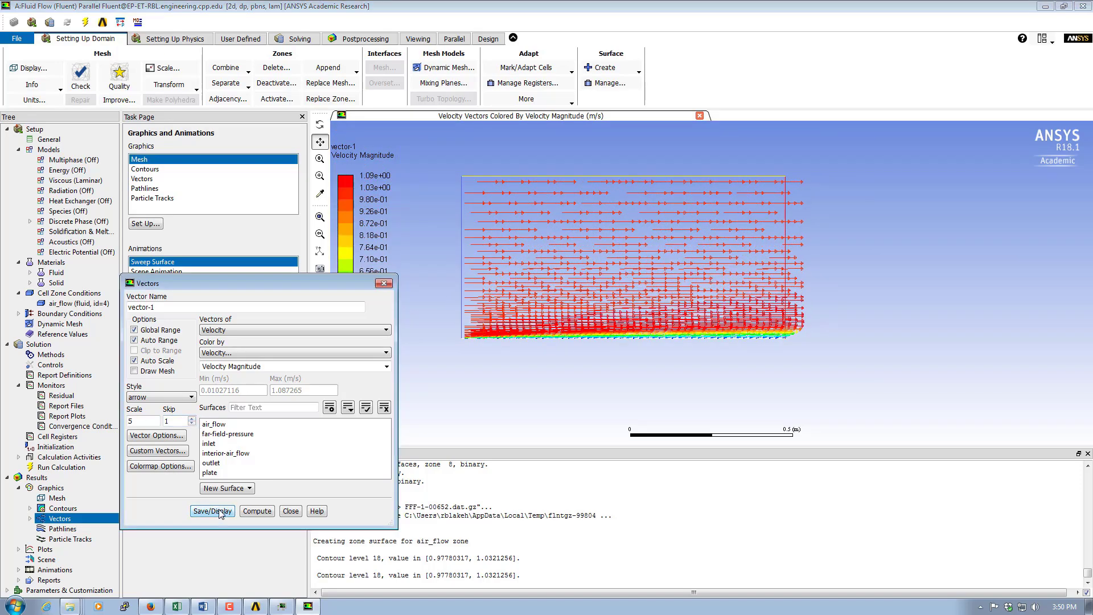
pyautogui.click(192, 418)
pyautogui.click(204, 511)
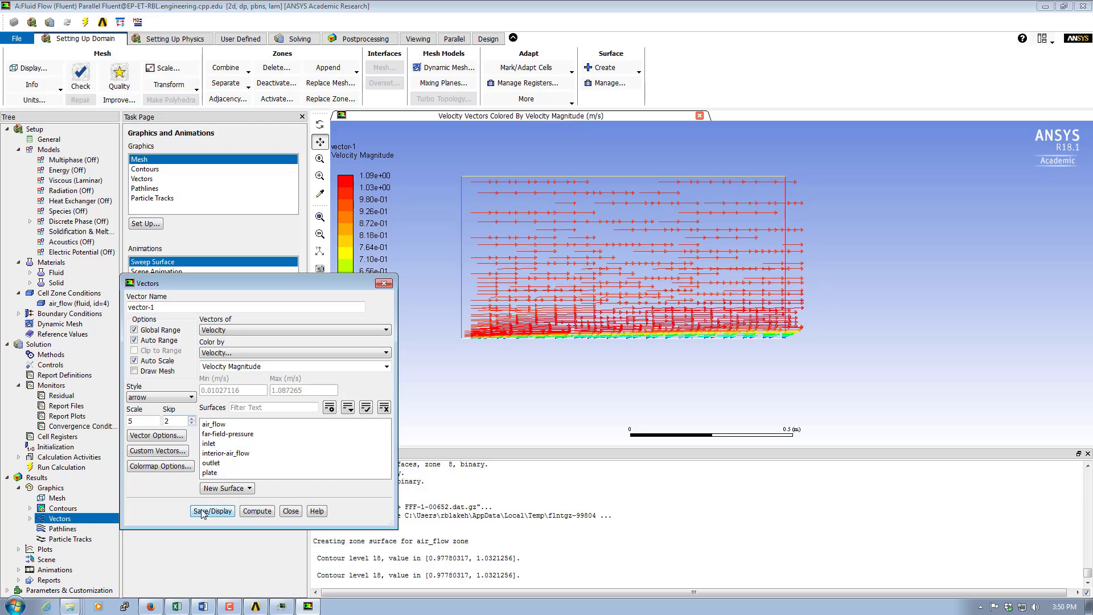
pyautogui.click(192, 424)
pyautogui.click(192, 423)
pyautogui.click(214, 513)
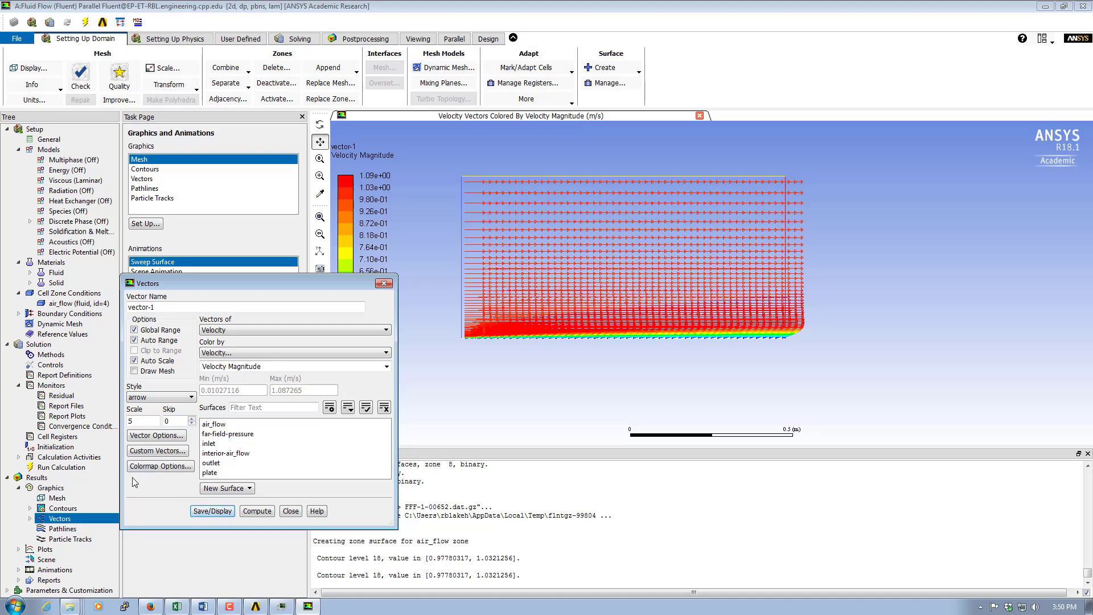
# Step: Close the vector settings, and create and display line-style pathlines released from the inlet, colored by Particle ID
pyautogui.click(290, 511)
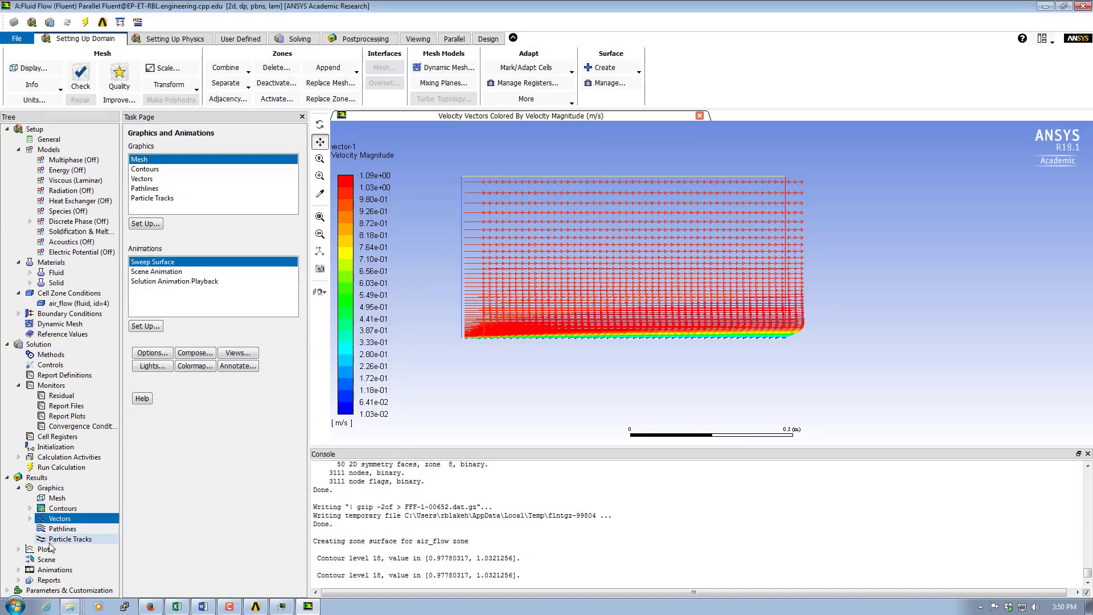
pyautogui.click(62, 529)
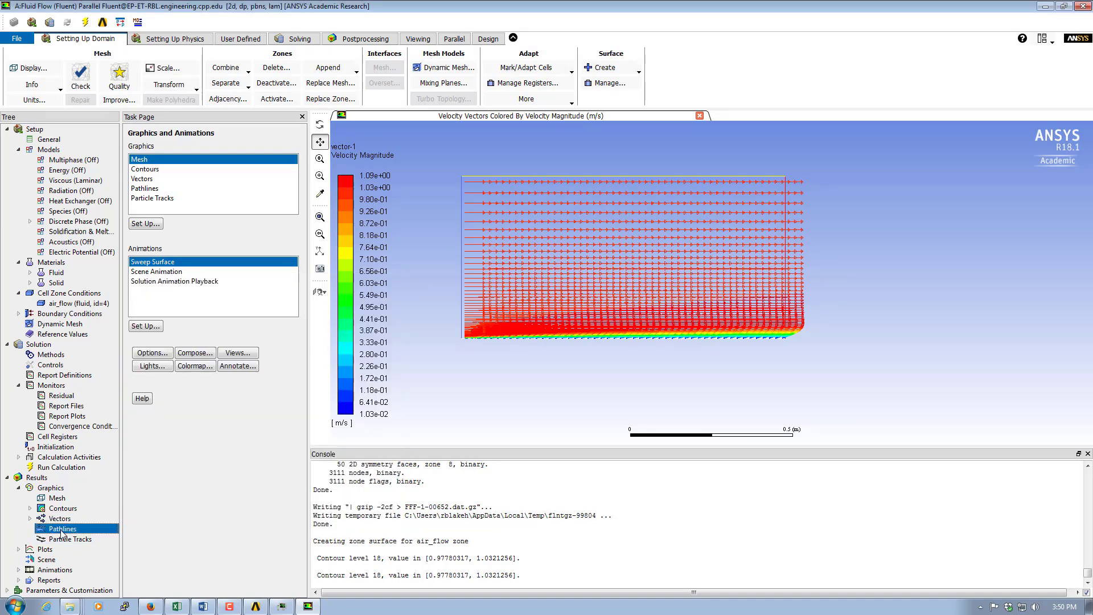
pyautogui.doubleClick(61, 531)
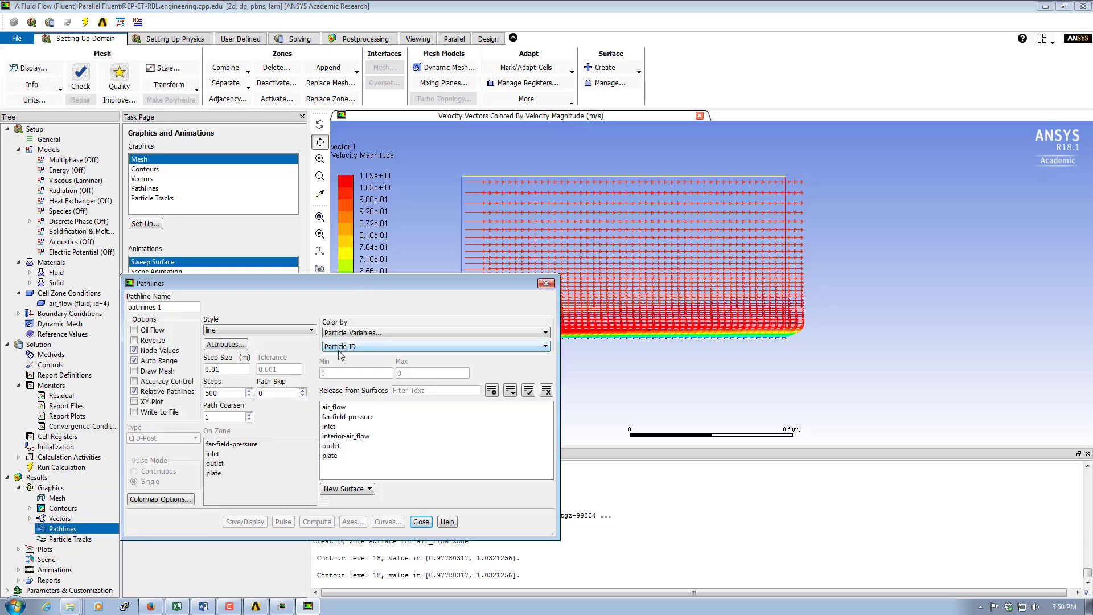
pyautogui.click(354, 333)
pyautogui.click(354, 334)
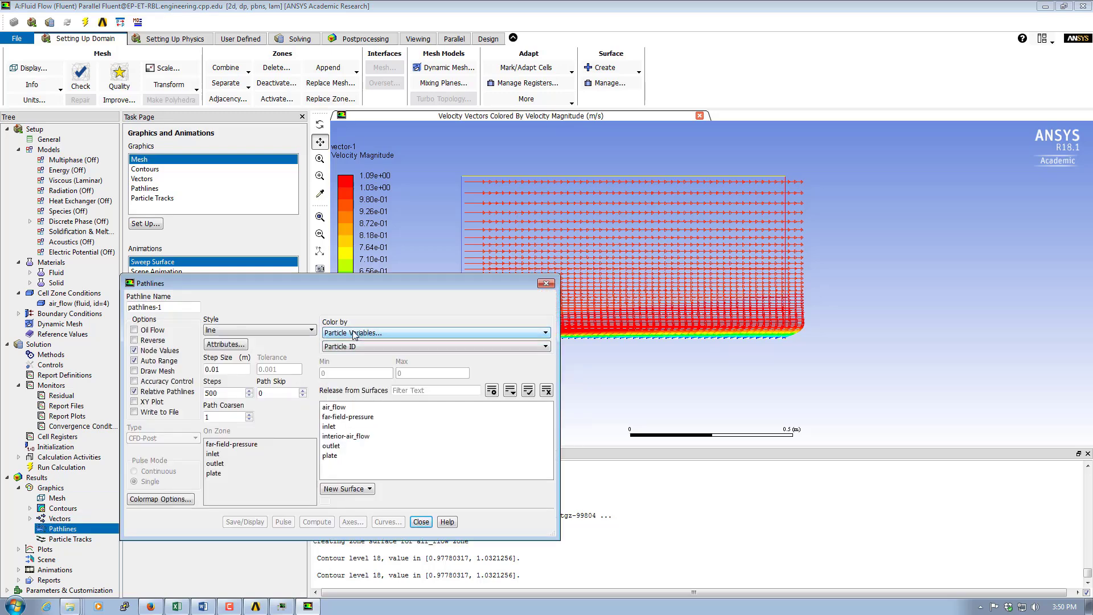
pyautogui.click(333, 427)
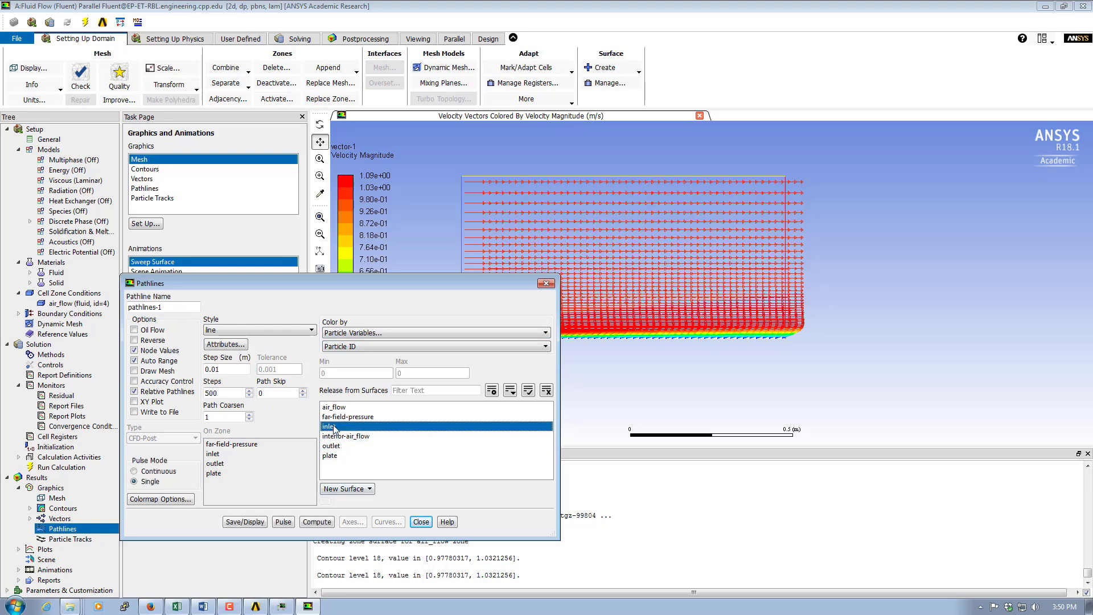
pyautogui.click(256, 522)
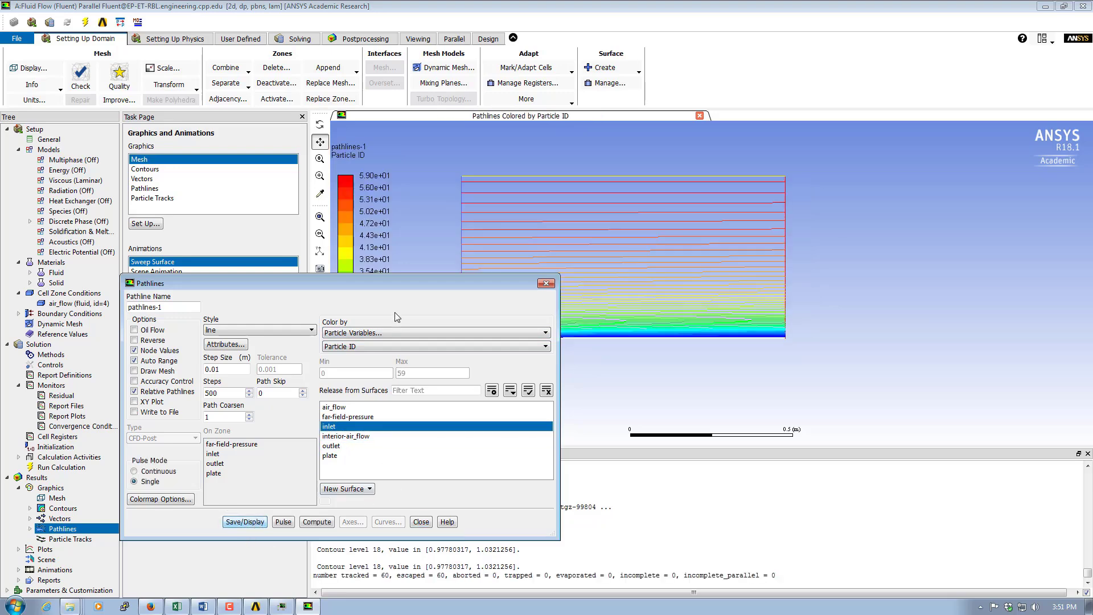
# Step: Examine the pathlines near the plate and across the whole domain, and close the pathline settings
pyautogui.moveTo(408, 284); pyautogui.dragTo(335, 416)
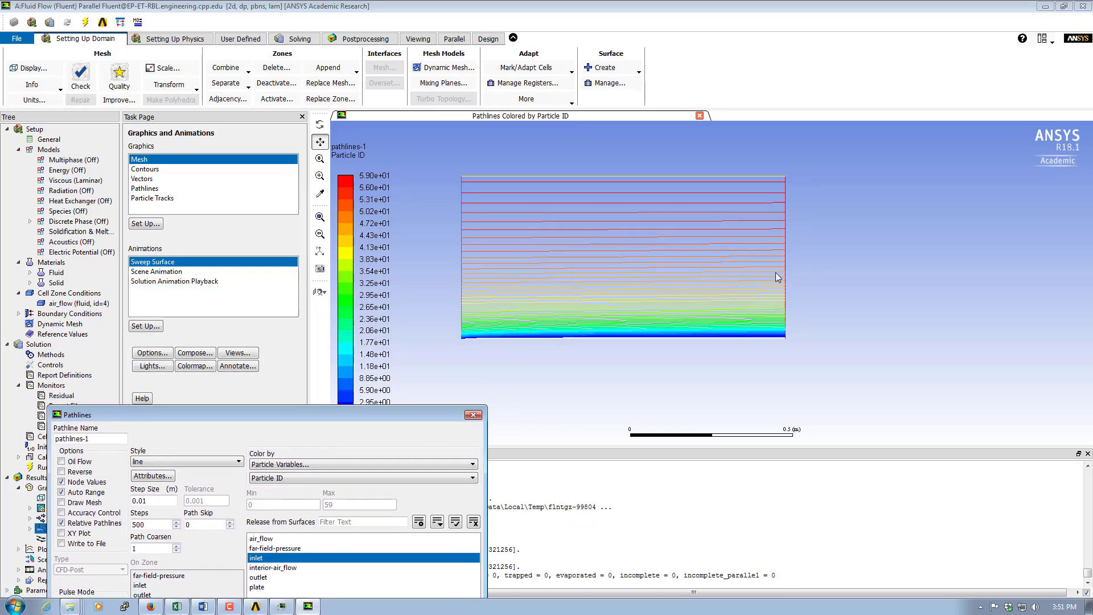
pyautogui.click(628, 360)
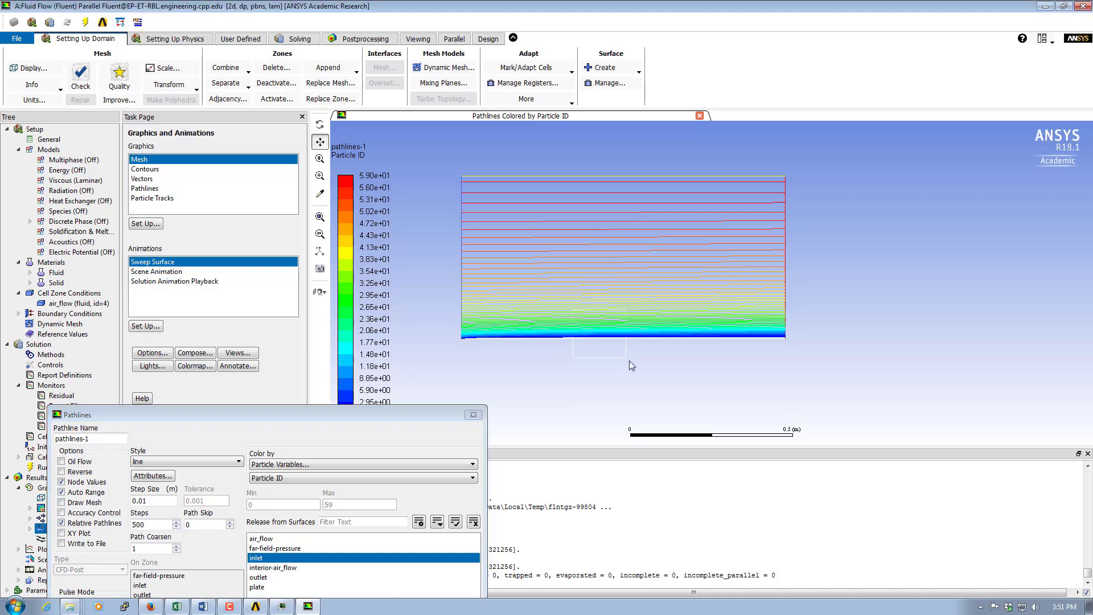
pyautogui.scroll(5, 627, 360)
pyautogui.moveTo(606, 358); pyautogui.dragTo(470, 260, button='middle')
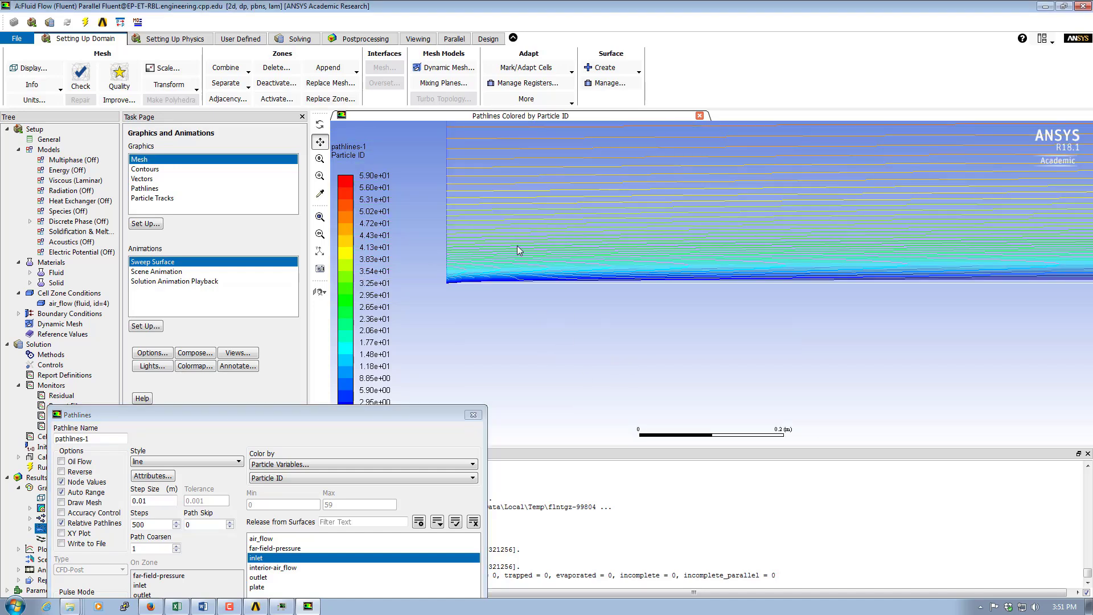
pyautogui.moveTo(758, 303); pyautogui.dragTo(565, 217, button='middle')
pyautogui.moveTo(706, 248); pyautogui.dragTo(841, 302, button='middle')
pyautogui.moveTo(374, 420); pyautogui.dragTo(471, 243)
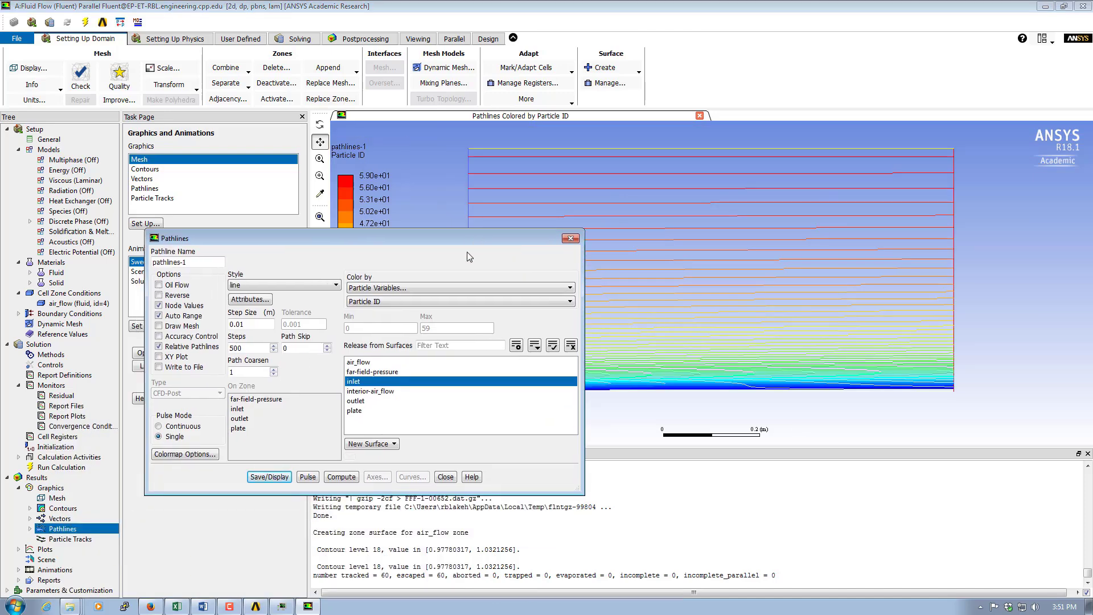
pyautogui.click(445, 477)
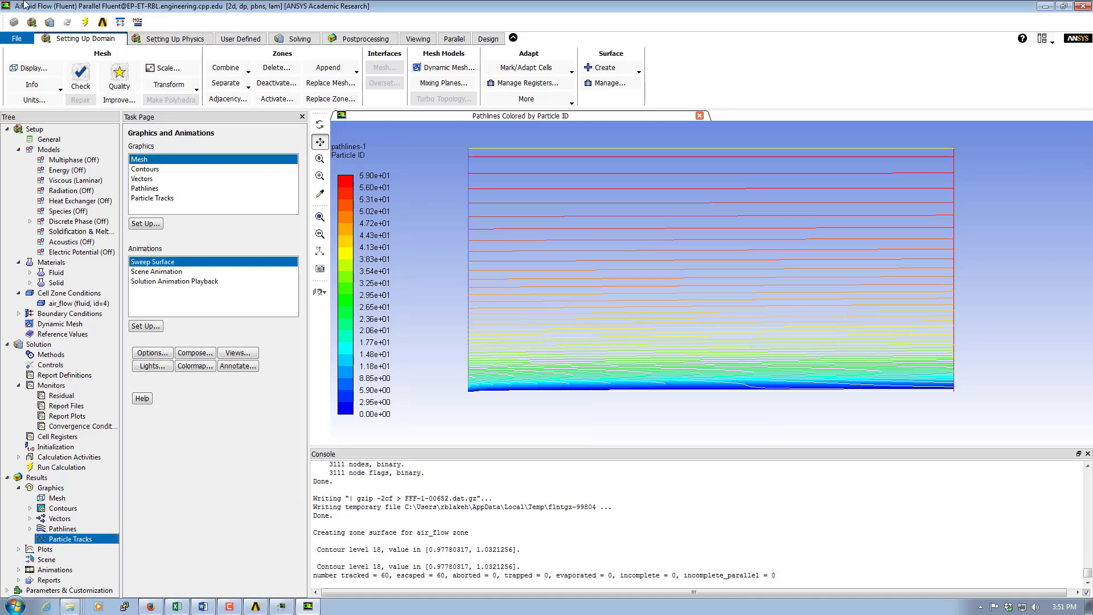
# Step: Save the project, using the settings changes for the current calculation only
pyautogui.click(17, 40)
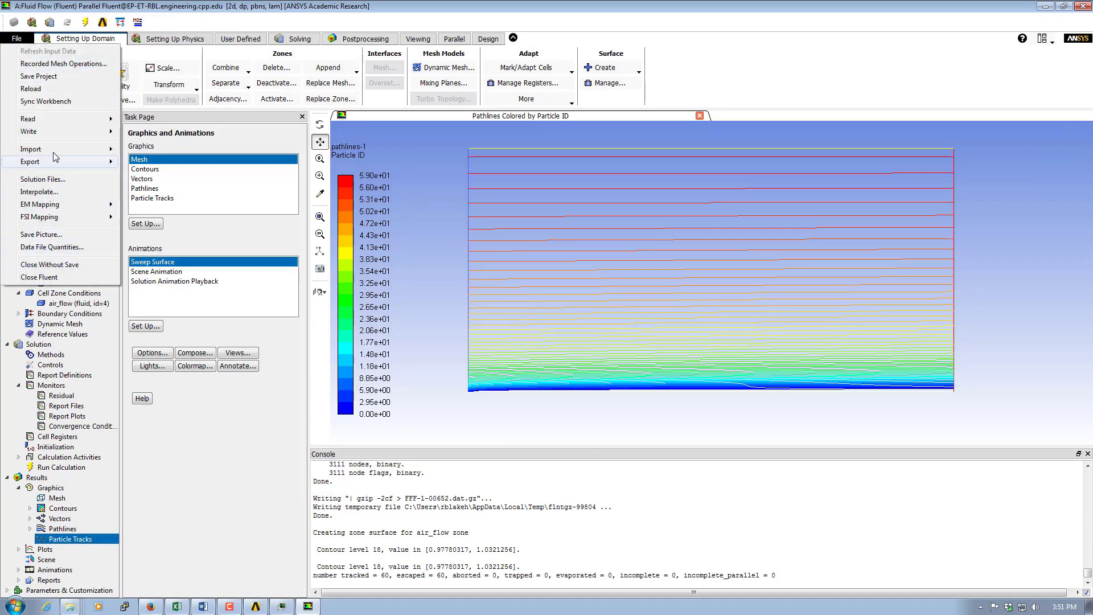
pyautogui.click(35, 88)
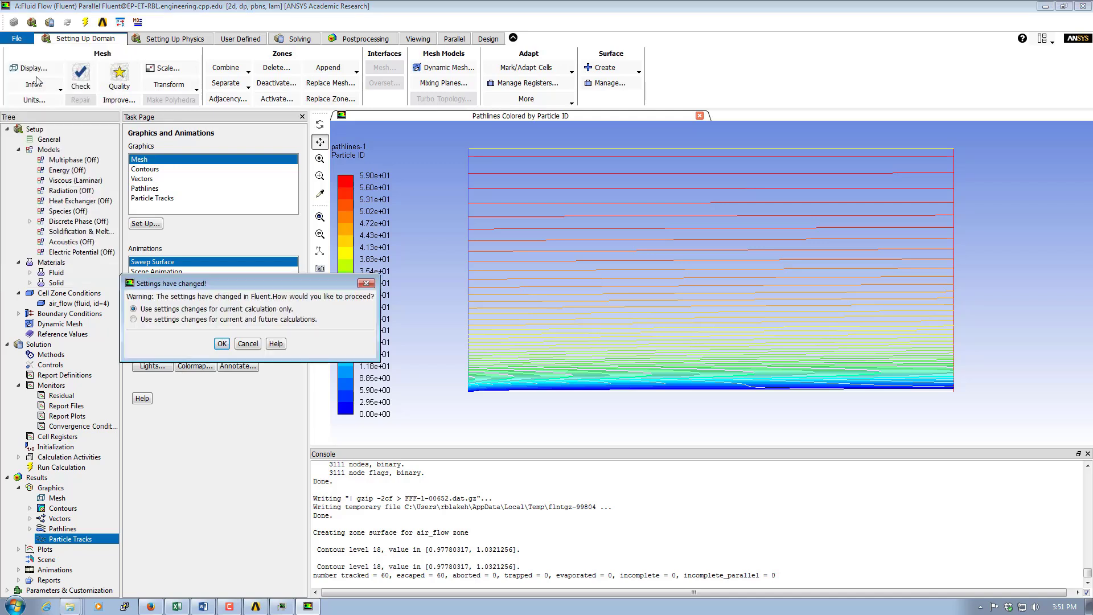
pyautogui.click(221, 344)
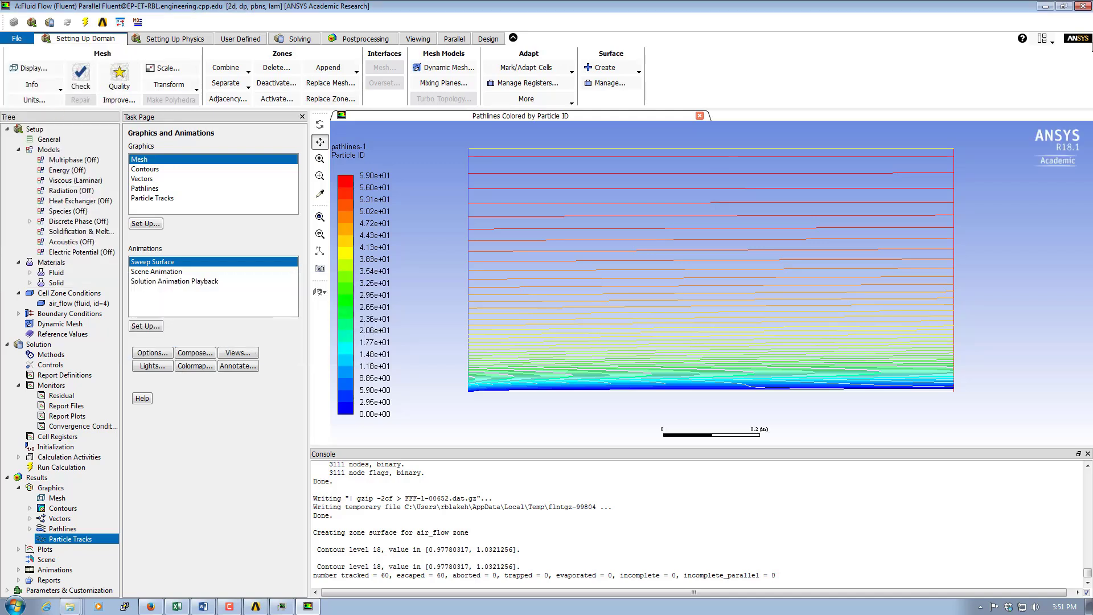
# Step: Quit Fluent and open the Fluid Flow (Fluent) system's Results in CFD-Post, viewing the domain face-on in the XY plane
pyautogui.click(1083, 7)
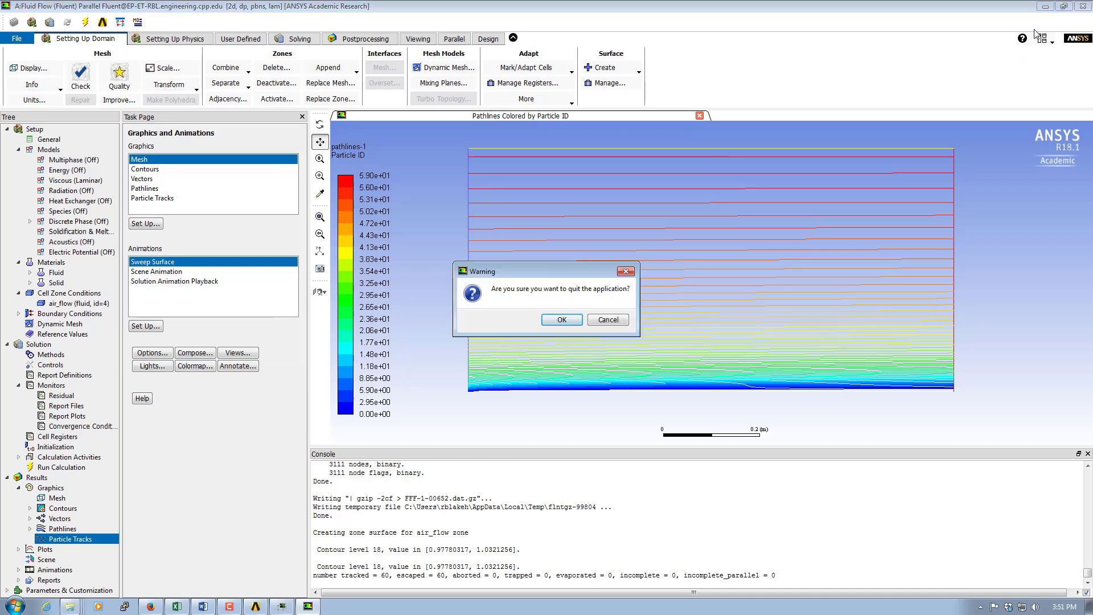
pyautogui.click(567, 323)
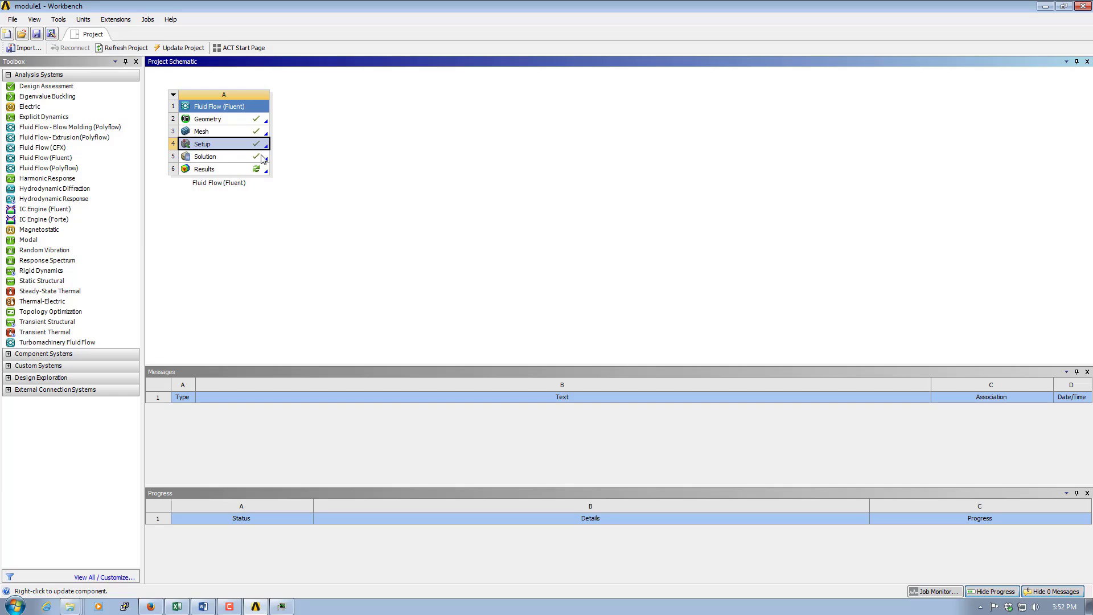
pyautogui.doubleClick(206, 171)
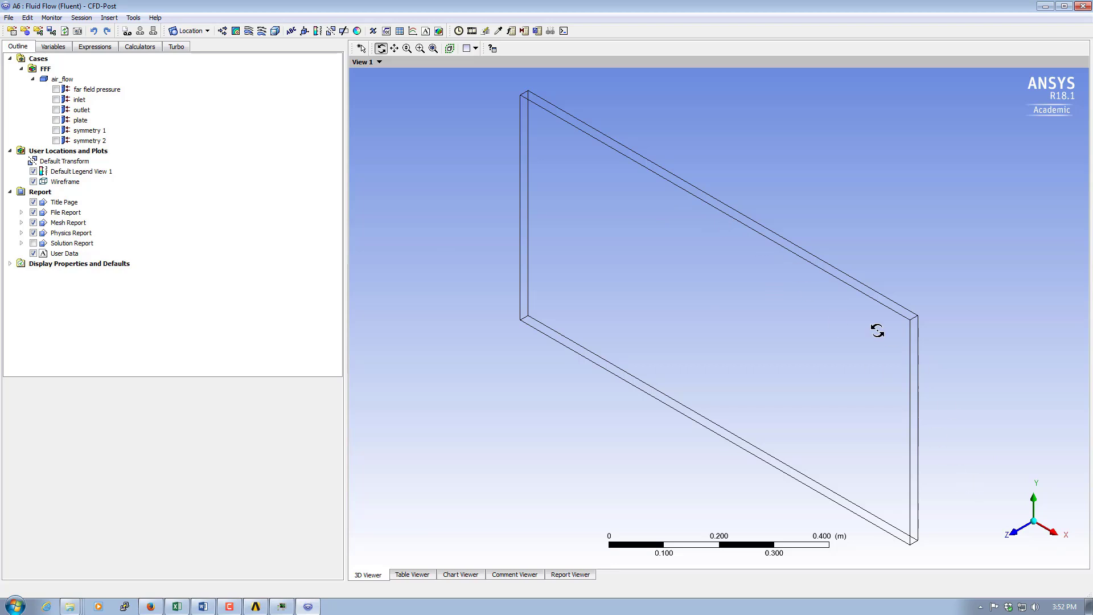
pyautogui.click(1016, 538)
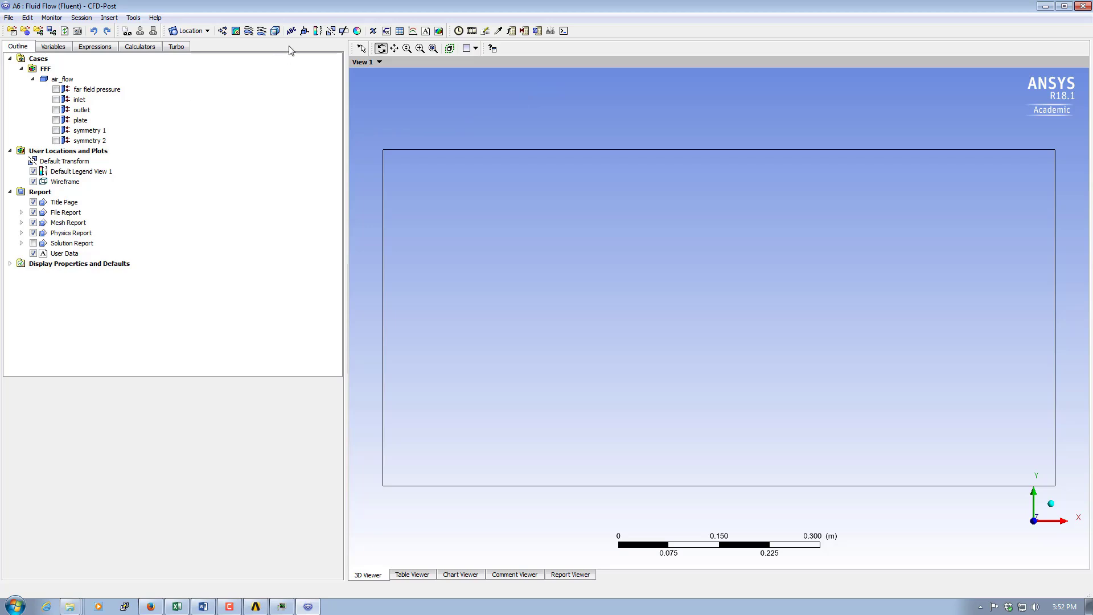
# Step: Insert a pressure contour plot on symmetry 2 with All Domains, Global range and 11 contours
pyautogui.click(236, 32)
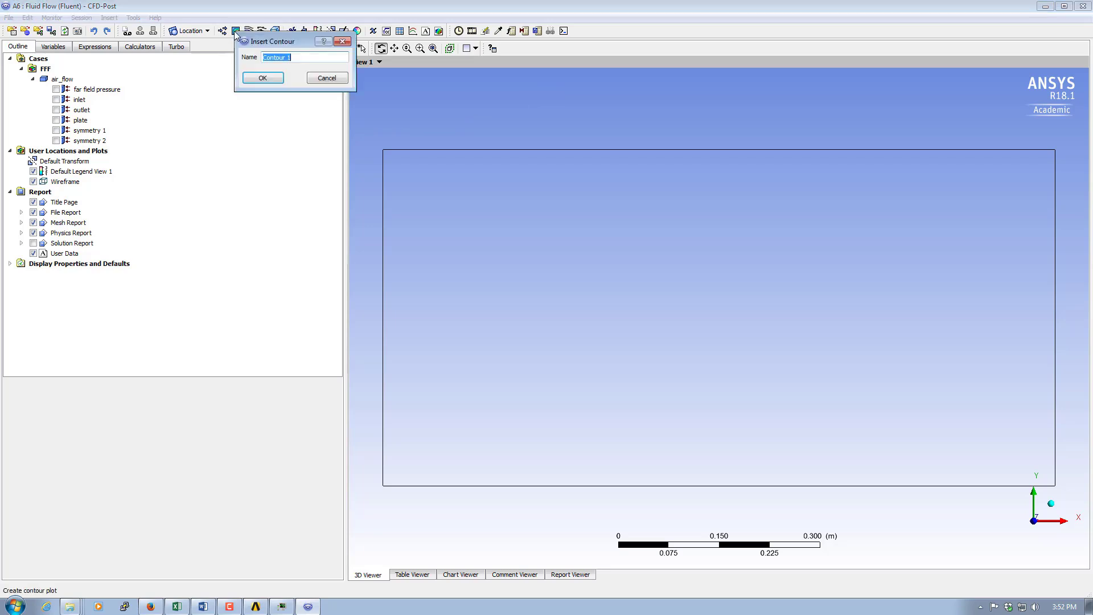
pyautogui.click(263, 79)
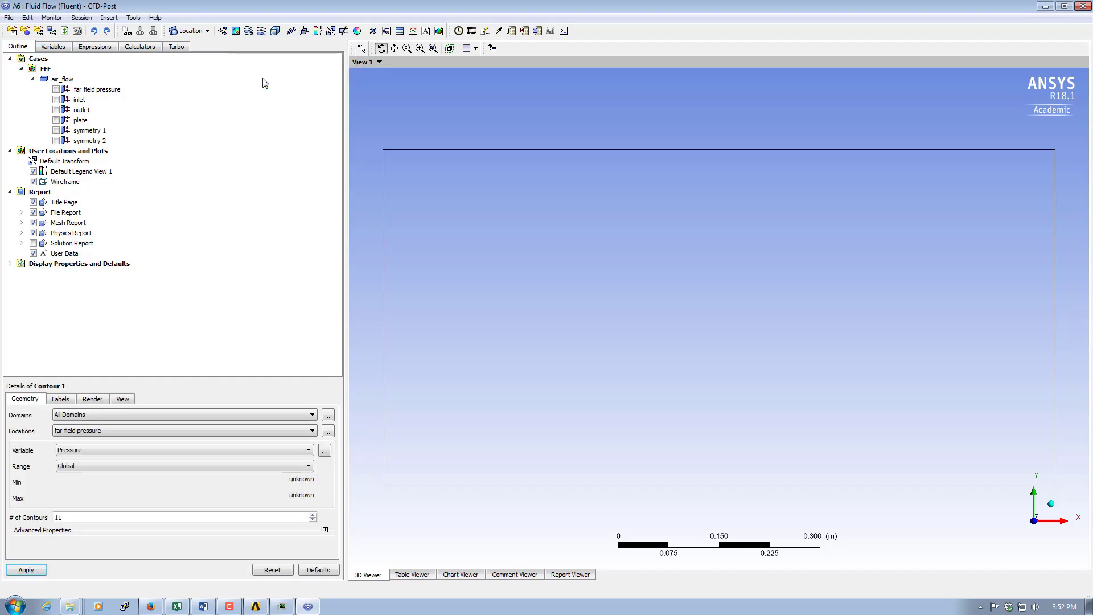
pyautogui.click(69, 433)
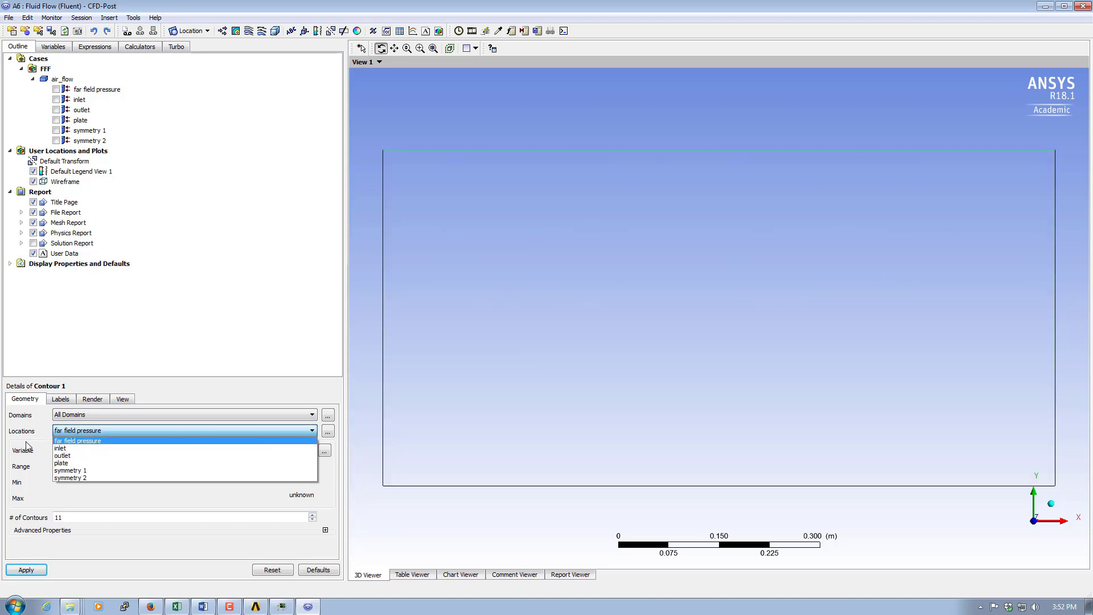
pyautogui.click(97, 440)
pyautogui.click(97, 437)
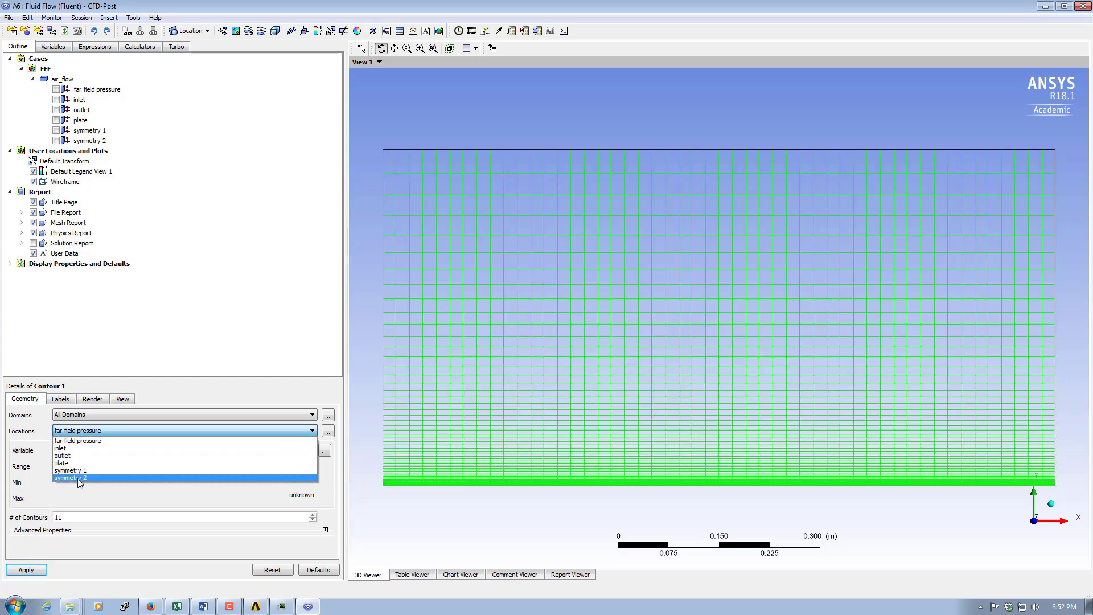
pyautogui.click(78, 478)
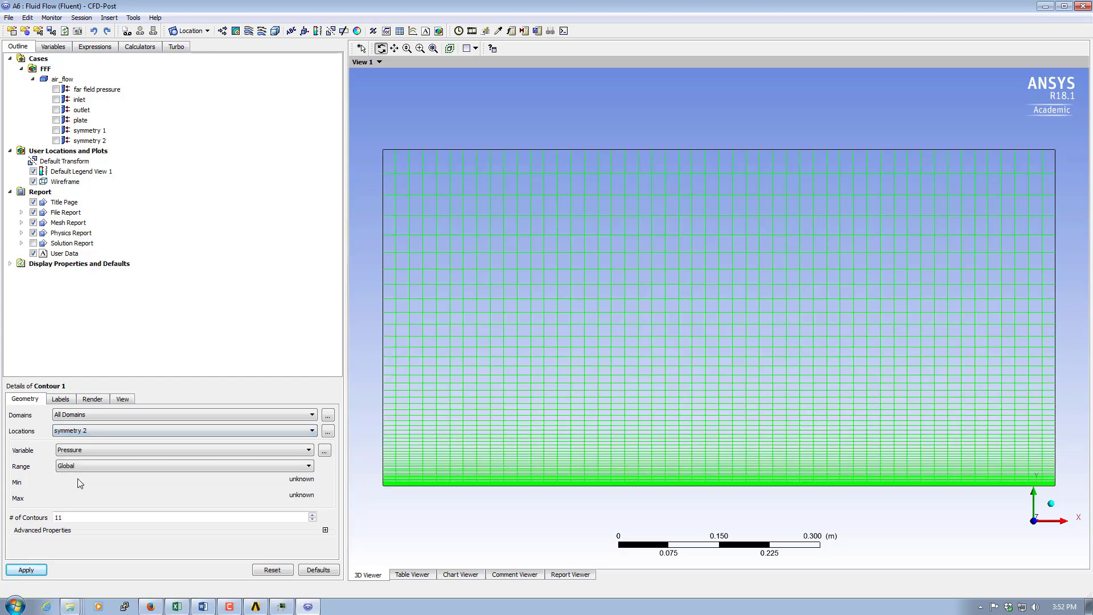
pyautogui.click(86, 415)
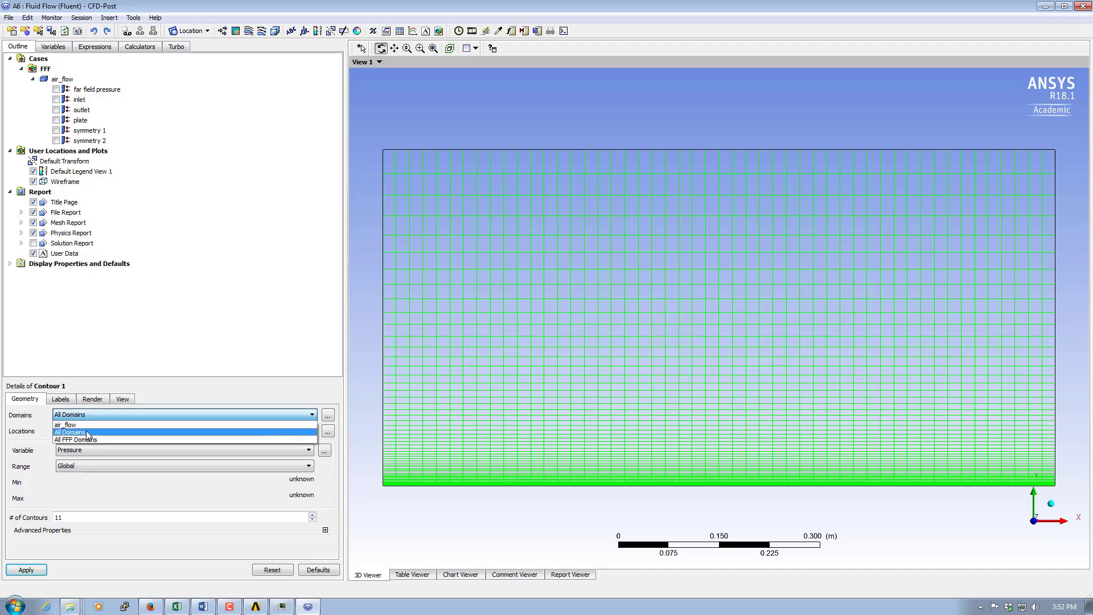
pyautogui.click(89, 434)
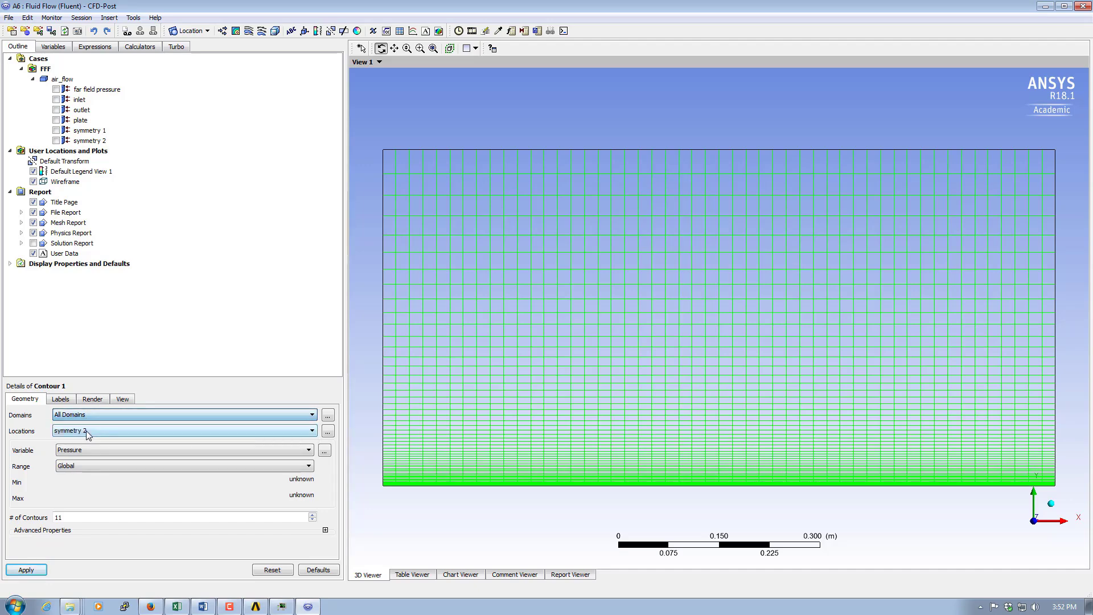
pyautogui.click(34, 571)
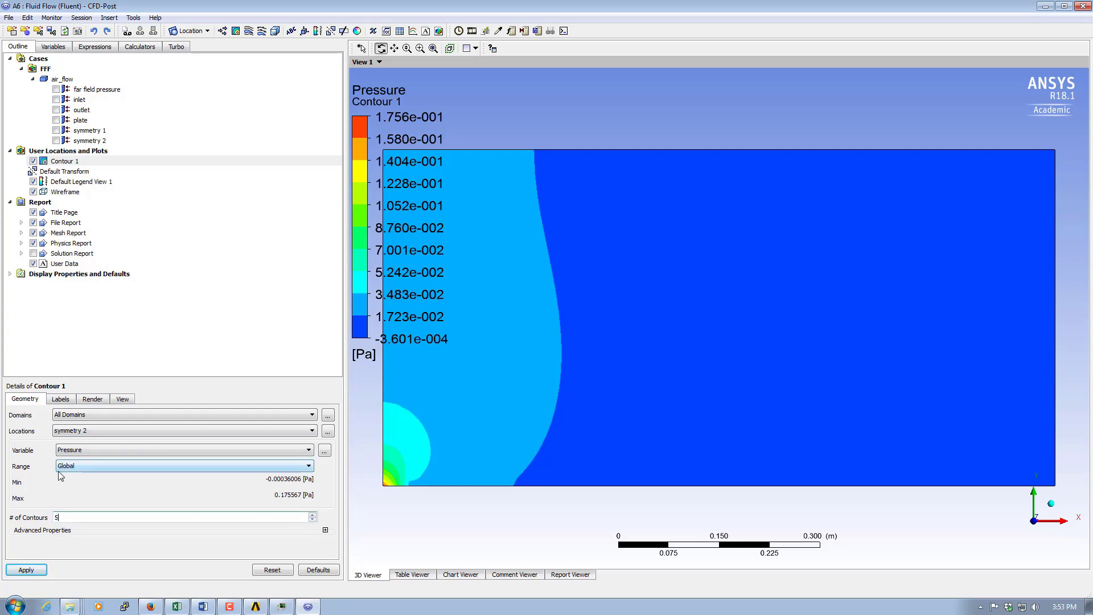
# Step: Set the number of contours to 50 for the pressure contour plot on symmetry 2 and apply it
pyautogui.click(36, 572)
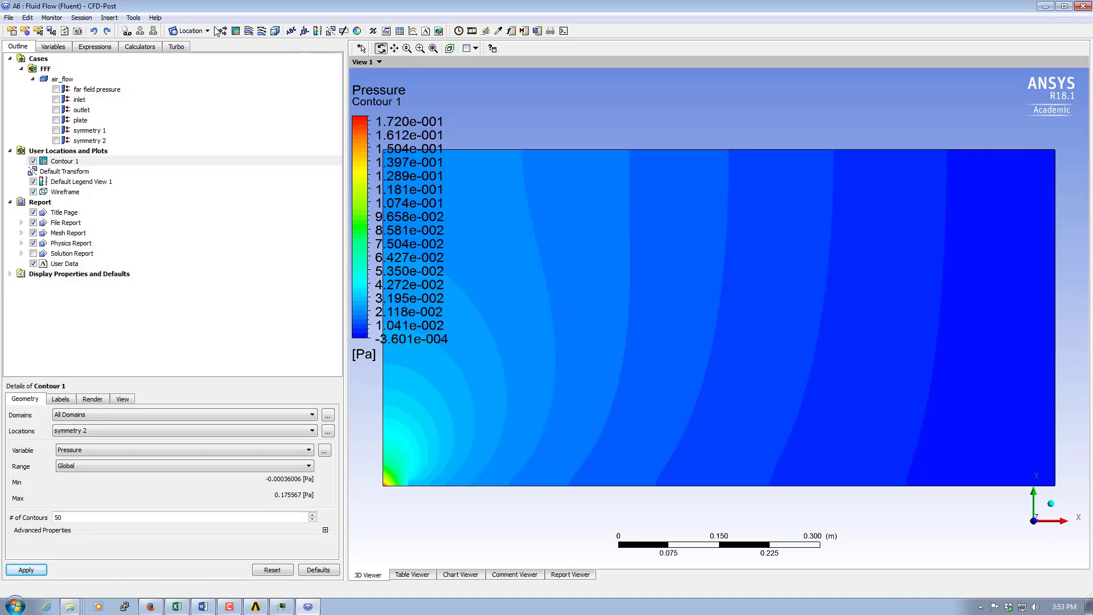
pyautogui.click(394, 48)
pyautogui.moveTo(634, 200); pyautogui.dragTo(661, 212)
pyautogui.scroll(-2, 661, 211)
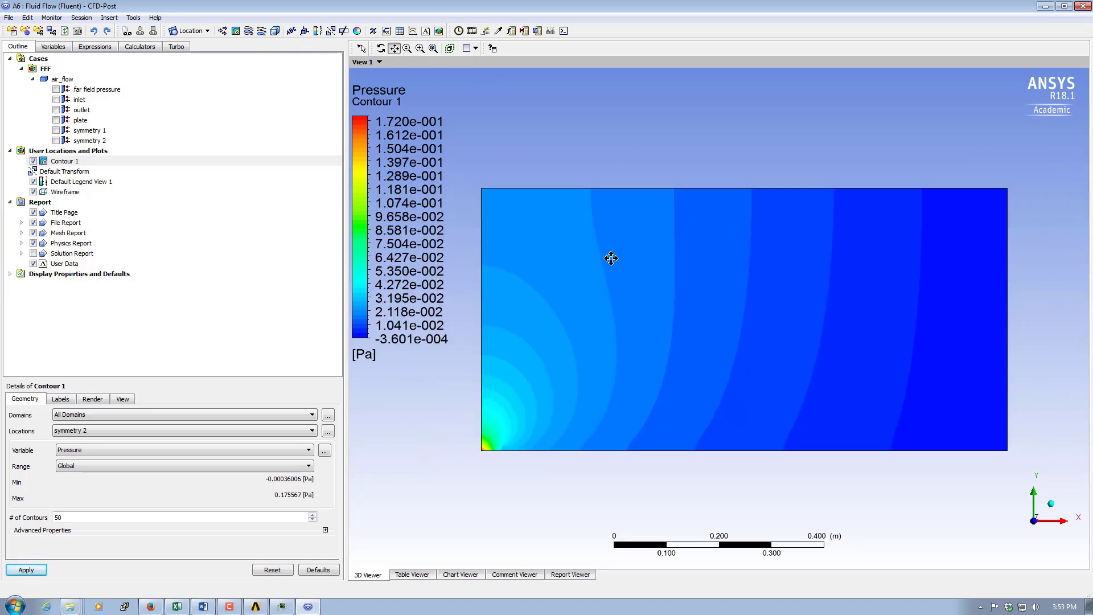
pyautogui.moveTo(605, 259); pyautogui.dragTo(622, 239)
pyautogui.scroll(-1, 622, 239)
# Step: Change the contour plot's variable to Velocity and apply it
pyautogui.click(86, 451)
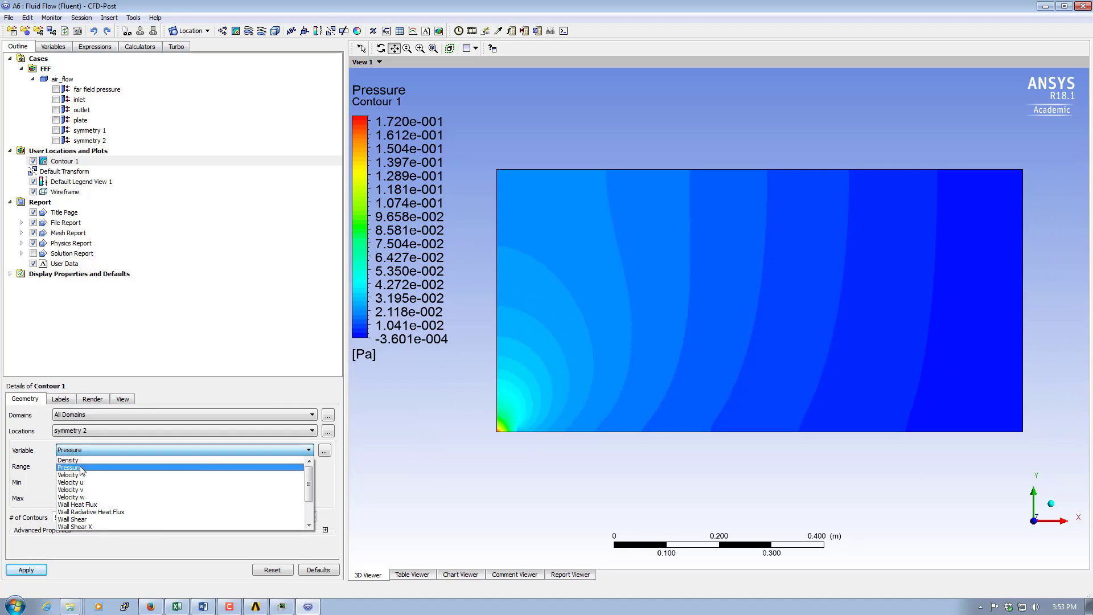
pyautogui.click(79, 475)
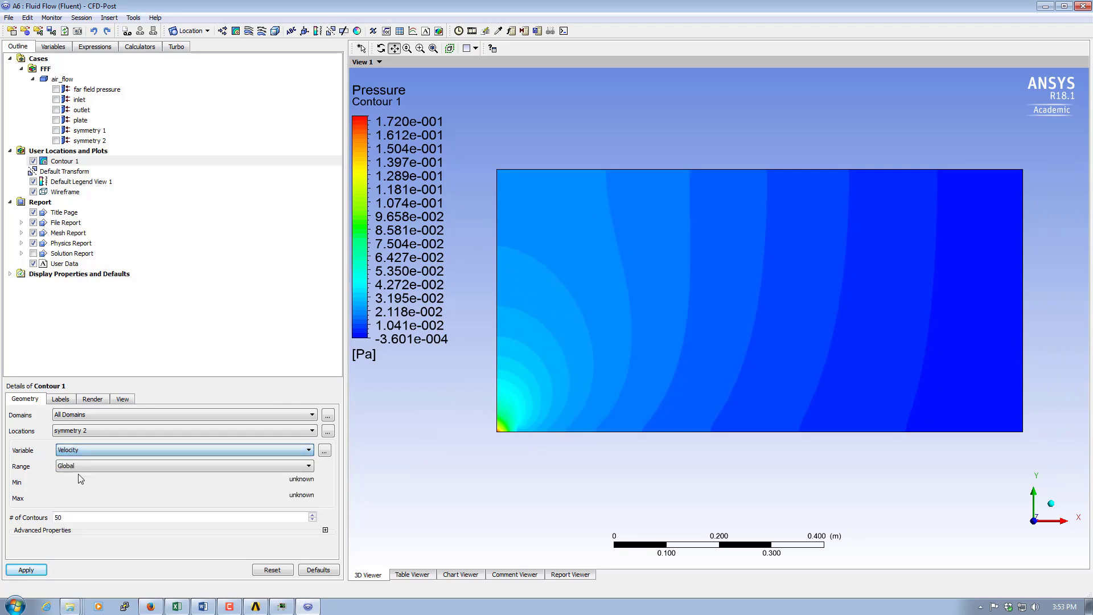
pyautogui.click(22, 569)
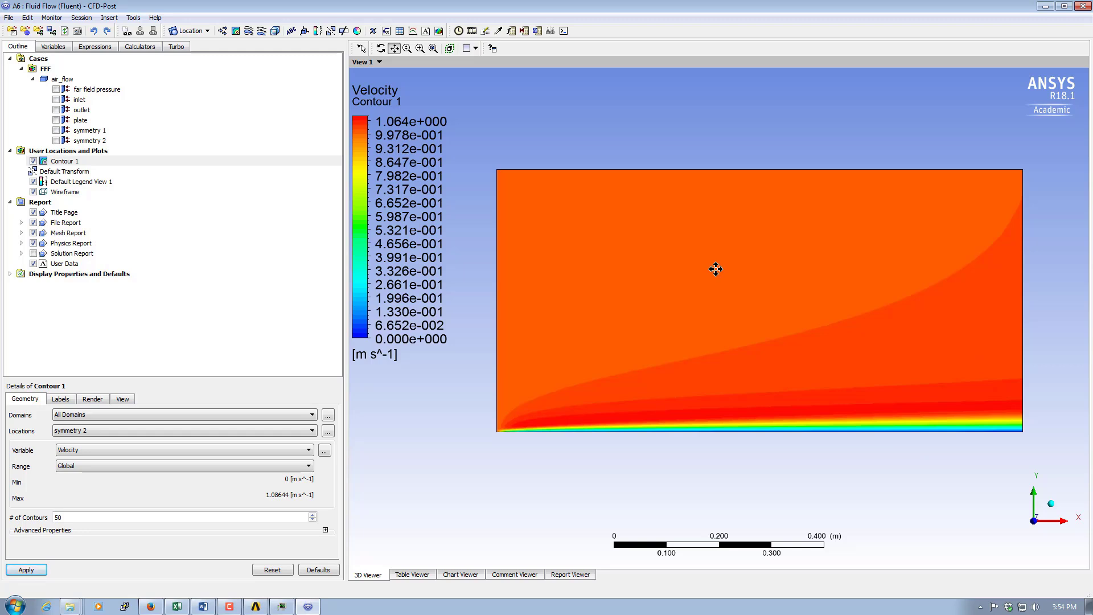
# Step: Insert a new chart with the default name and set its X-axis variable to Velocity u
pyautogui.click(413, 32)
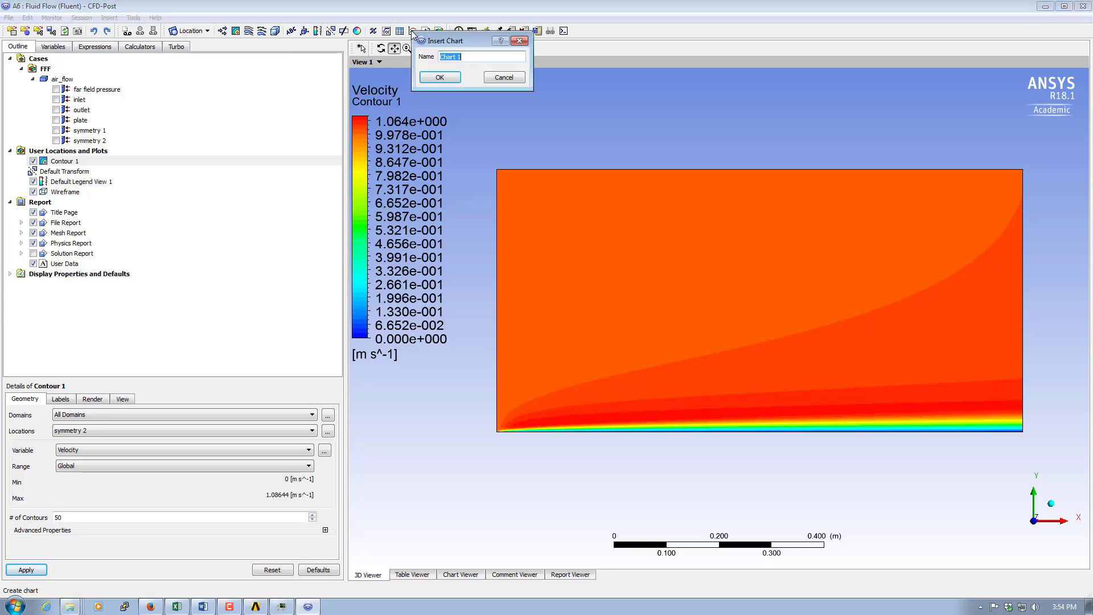
pyautogui.click(439, 77)
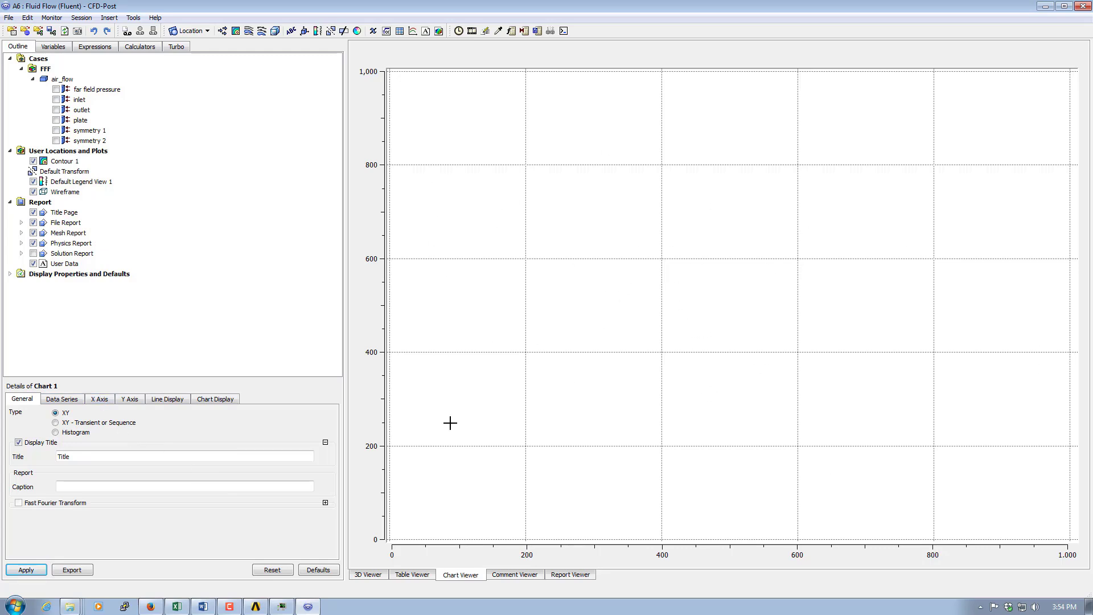
pyautogui.click(101, 401)
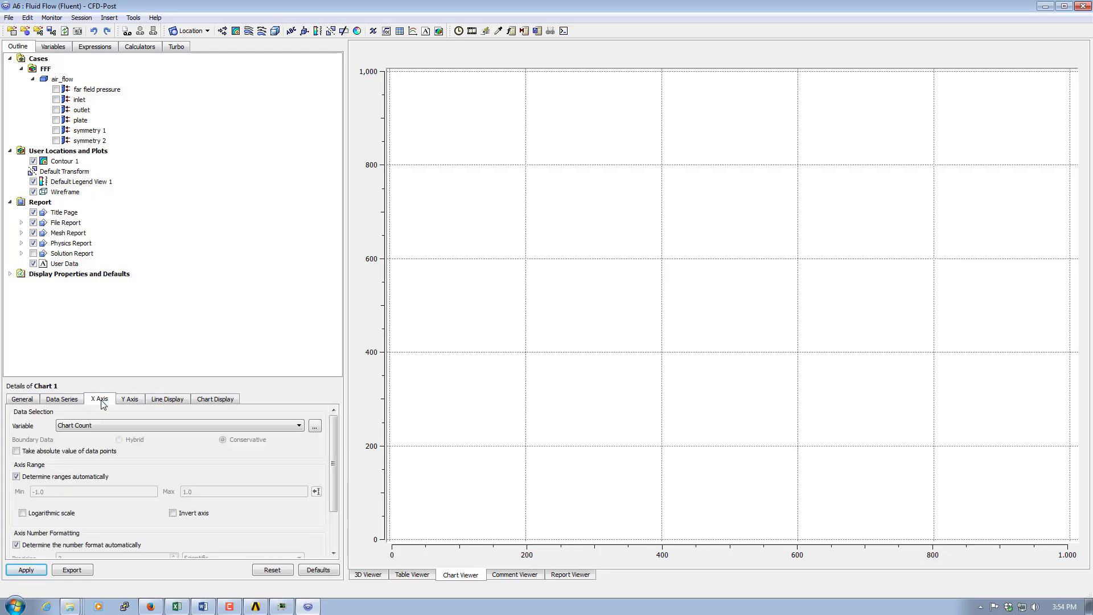
pyautogui.click(94, 432)
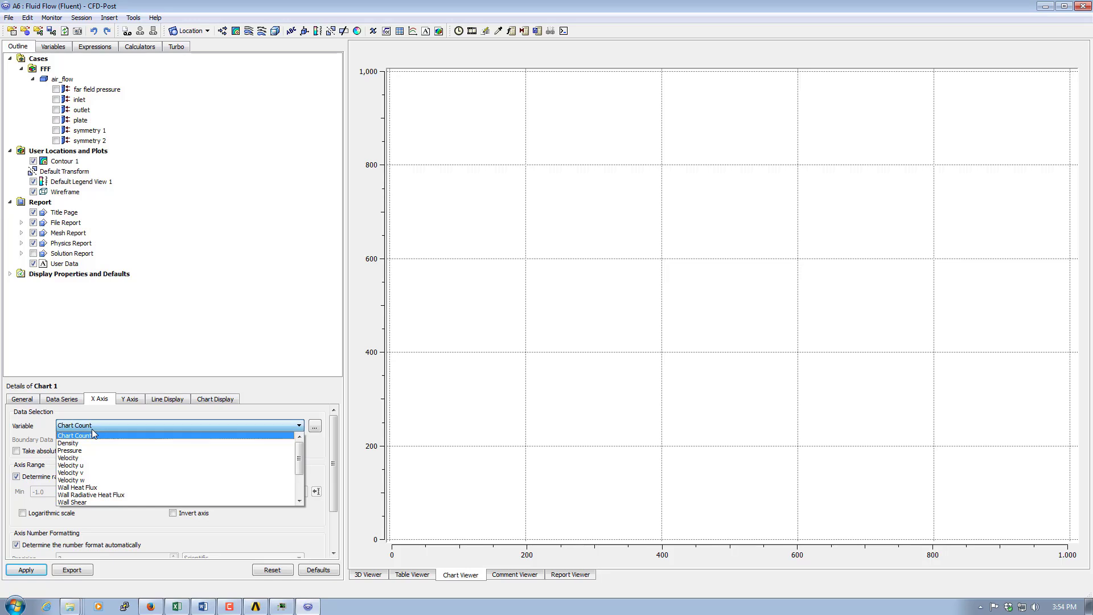
pyautogui.click(101, 465)
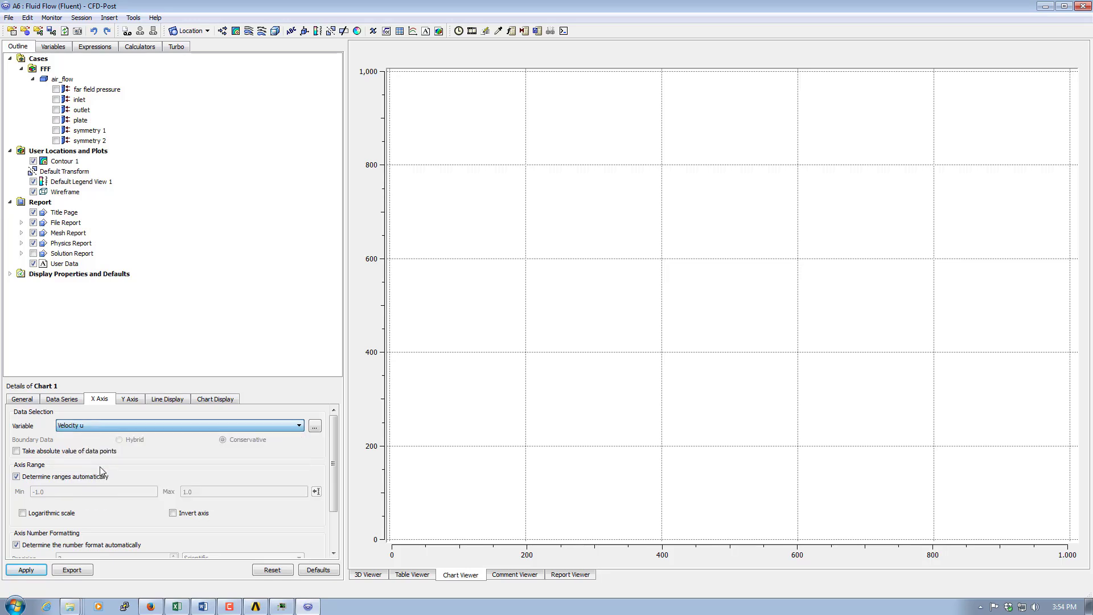
# Step: Set the chart's Y-axis variable to Y and apply the chart without editing its data series
pyautogui.click(131, 400)
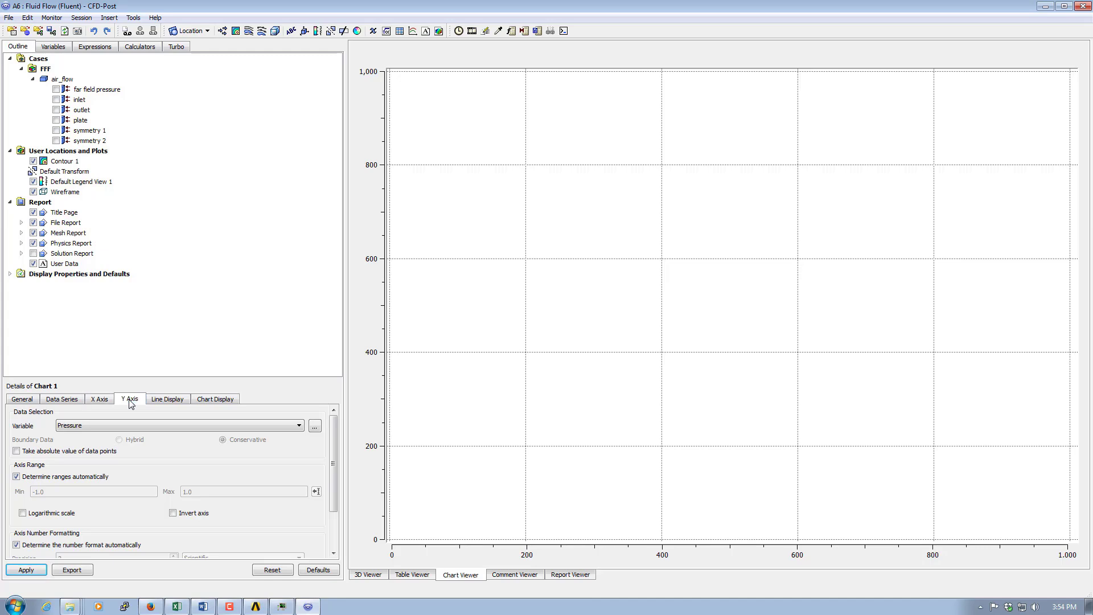
pyautogui.click(101, 428)
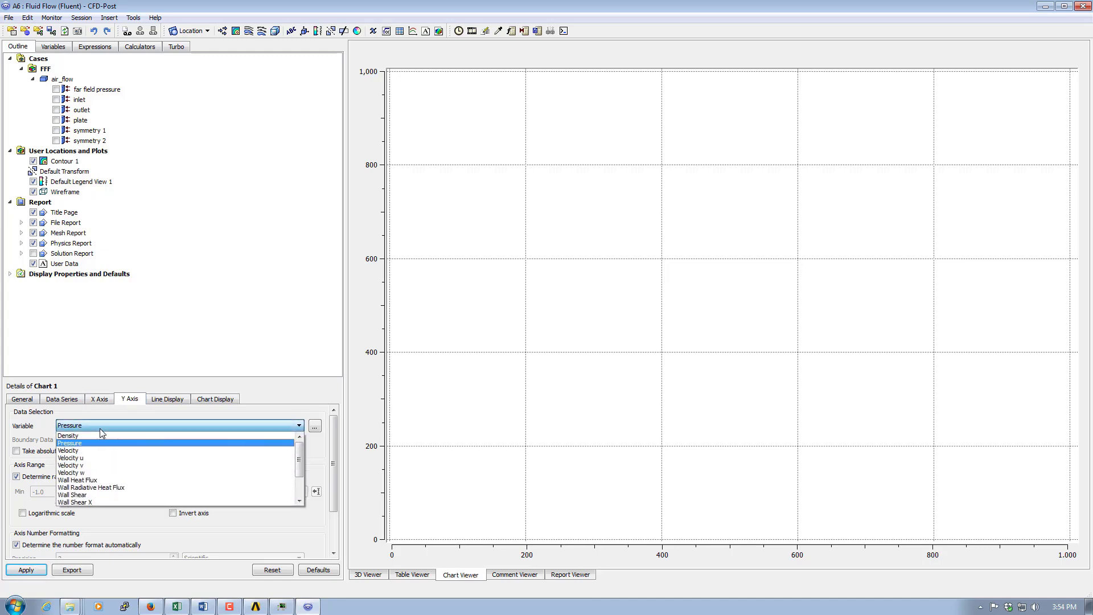
pyautogui.moveTo(298, 462); pyautogui.dragTo(298, 485)
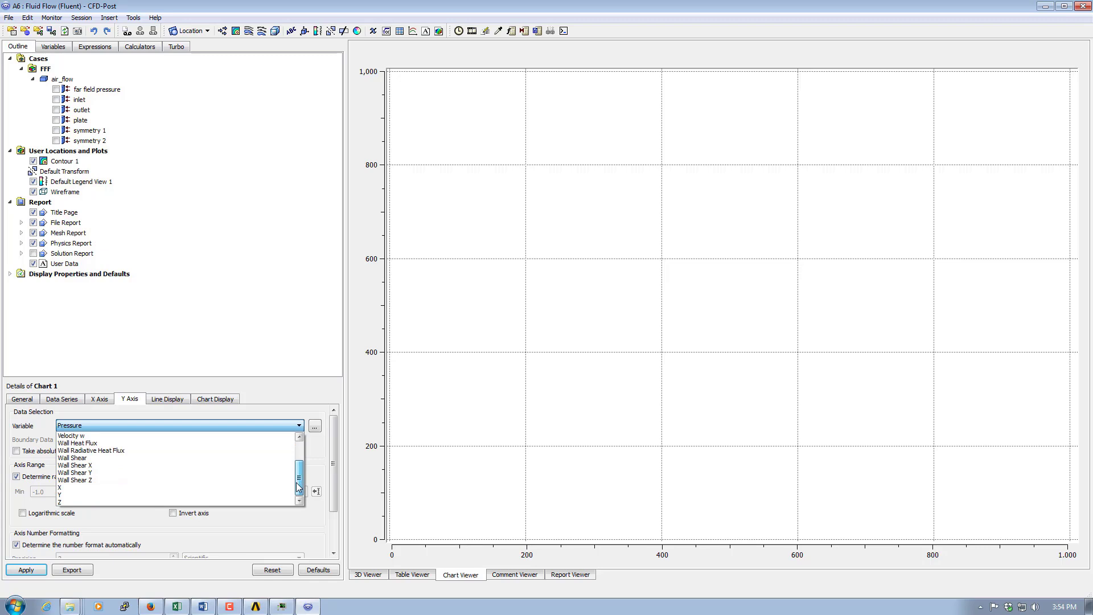
pyautogui.click(66, 494)
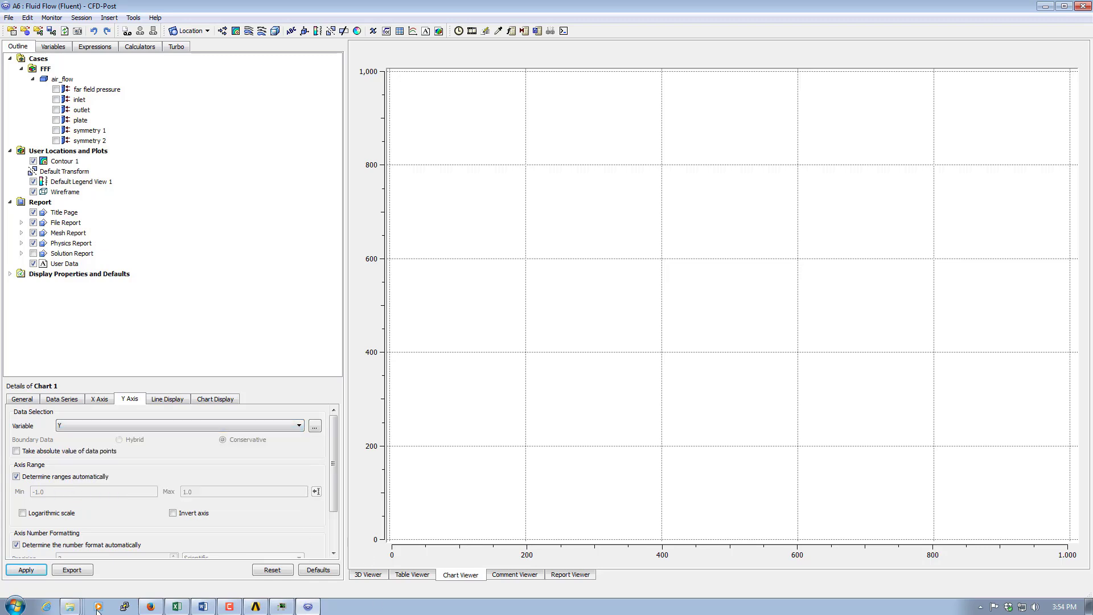
pyautogui.click(26, 570)
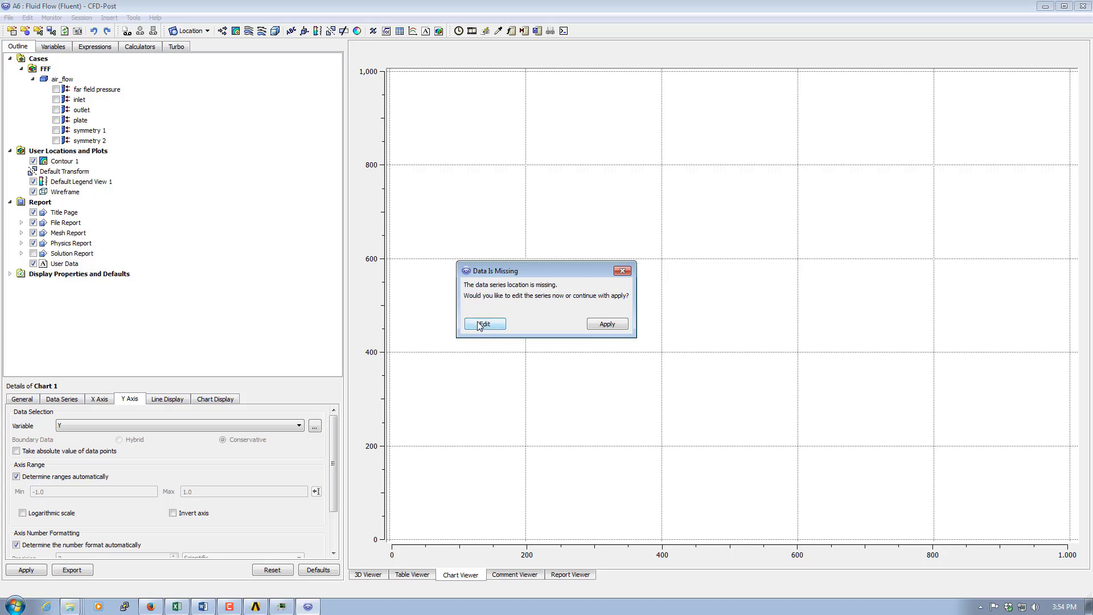
pyautogui.click(622, 271)
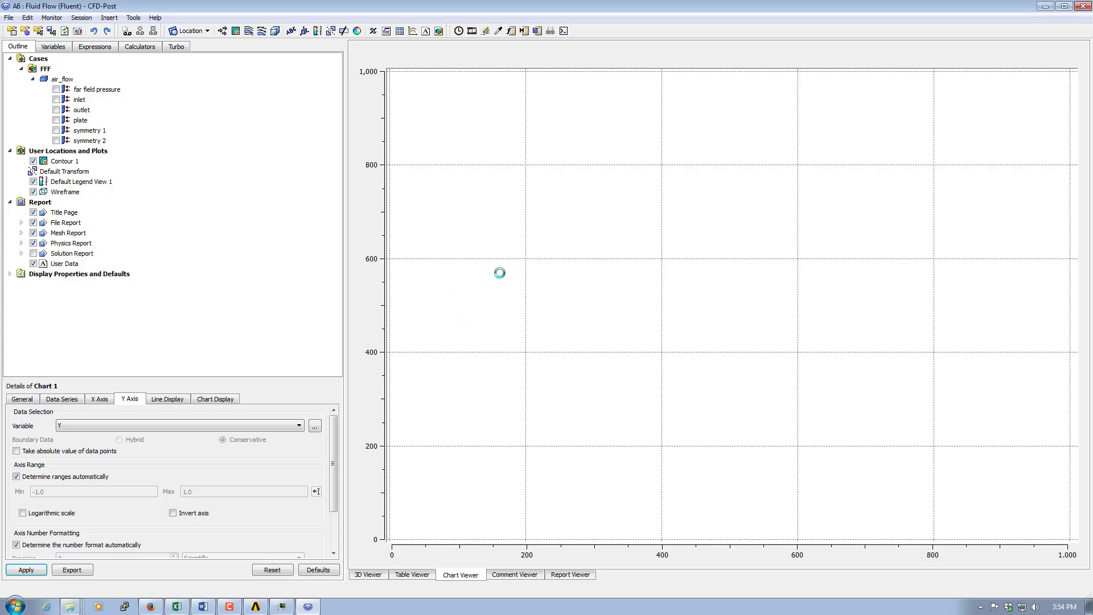
# Step: Try to choose a location for the chart's first data series
pyautogui.click(26, 400)
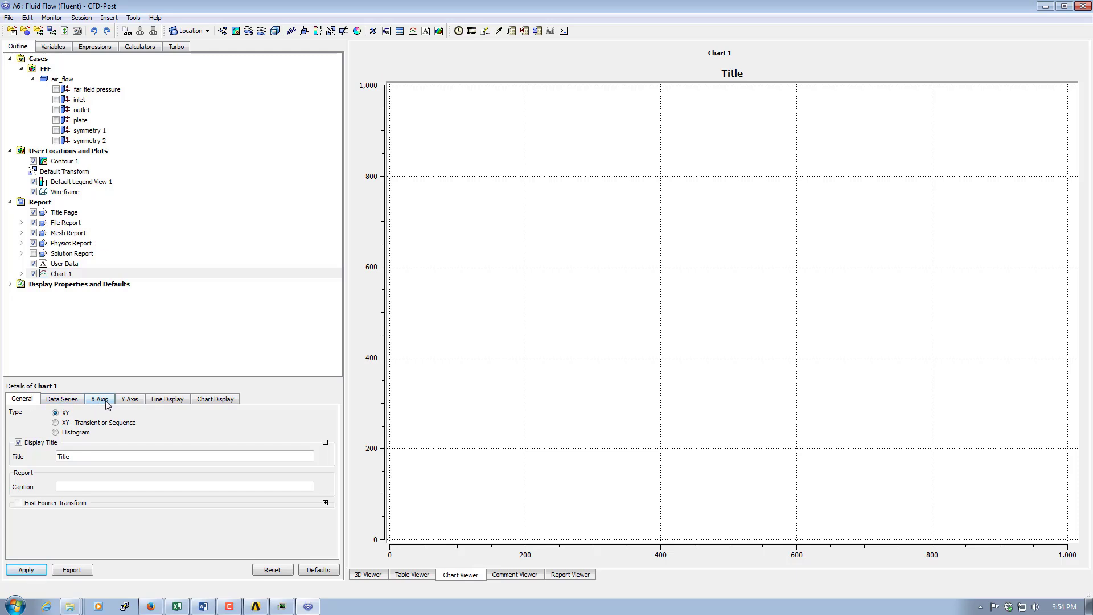
pyautogui.click(66, 400)
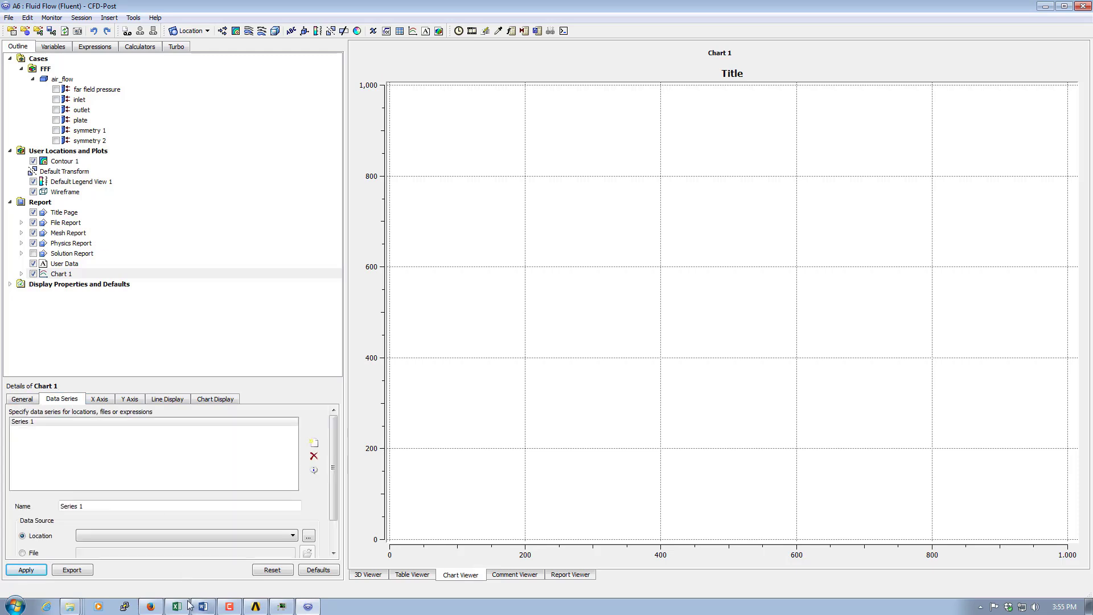
pyautogui.click(84, 537)
pyautogui.click(84, 537)
pyautogui.click(107, 537)
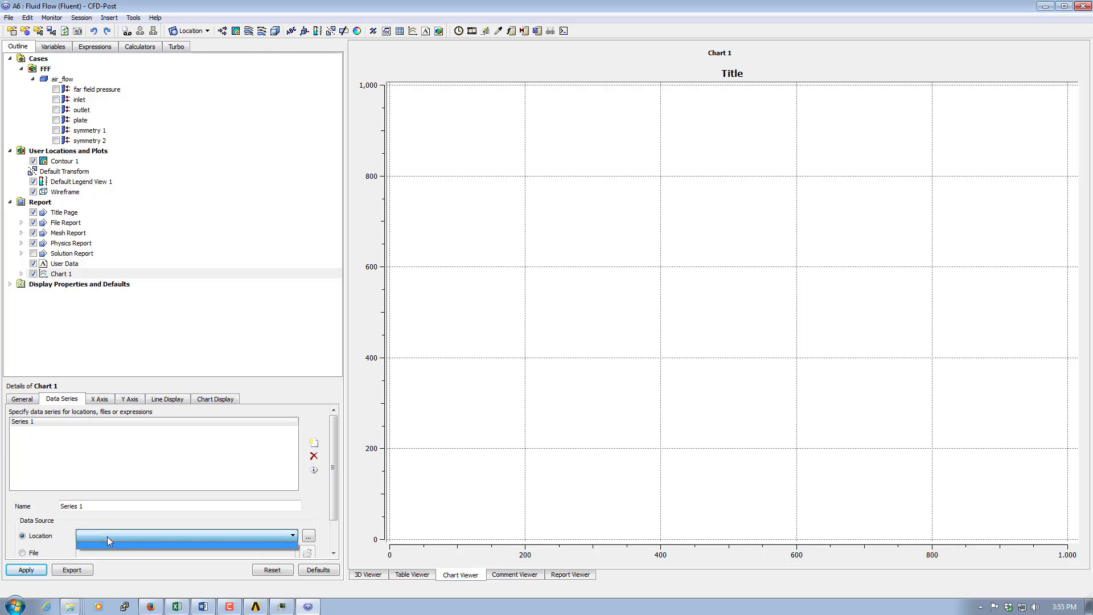
pyautogui.click(126, 545)
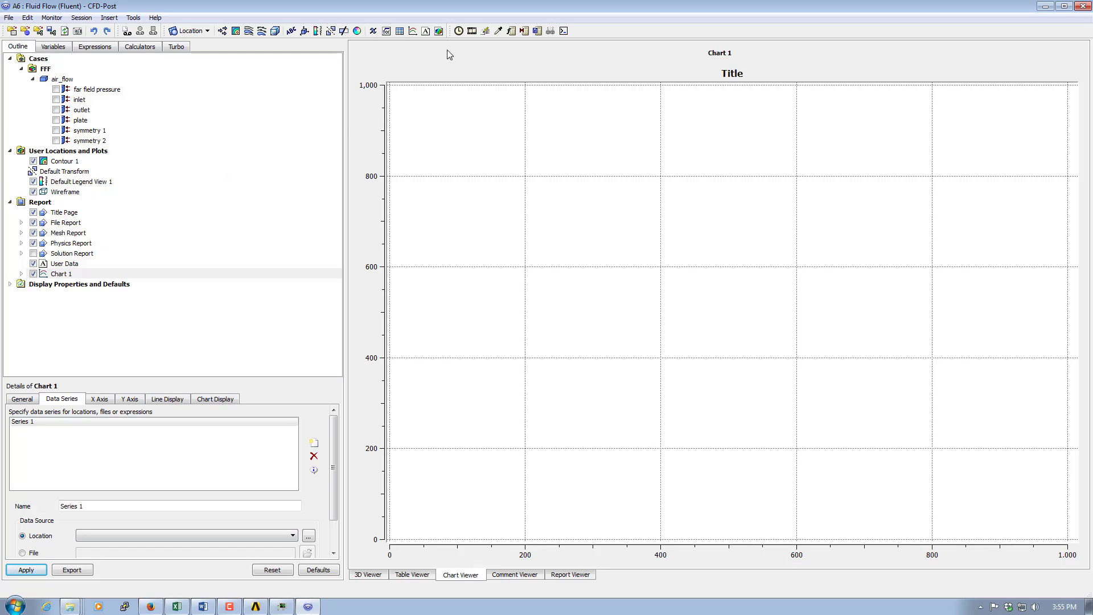
# Step: Return to the 3D view of the velocity contours and insert a line location with the default name
pyautogui.click(59, 164)
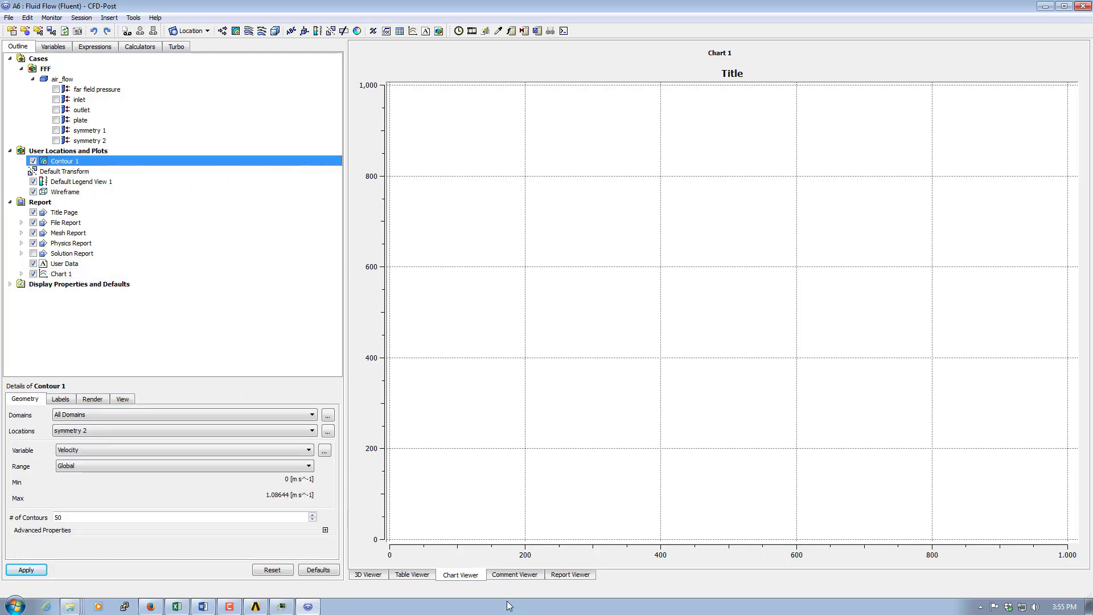
pyautogui.click(375, 576)
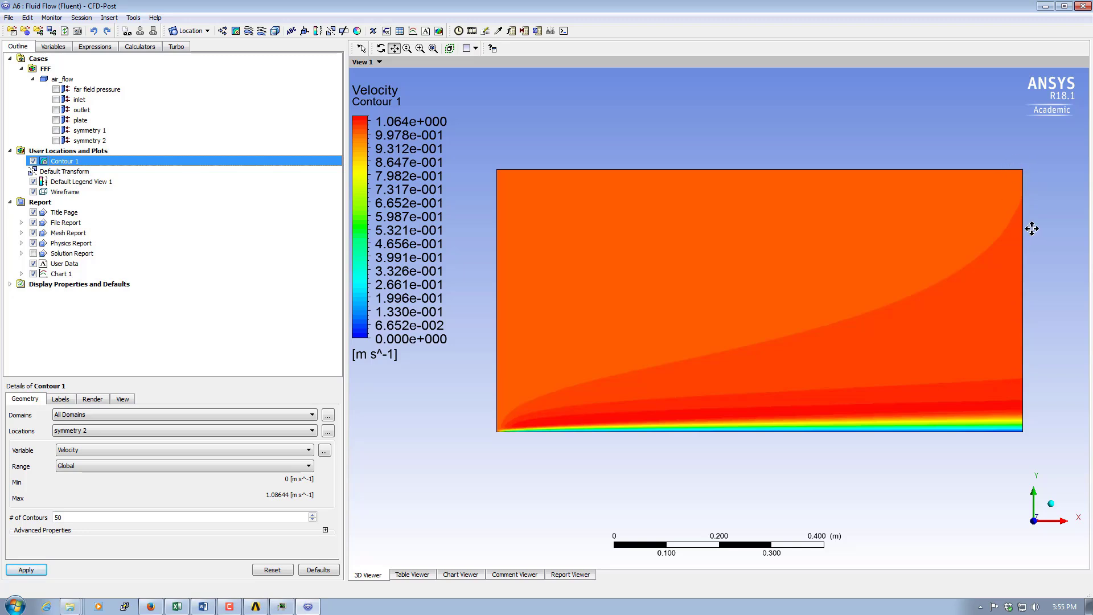
pyautogui.click(105, 20)
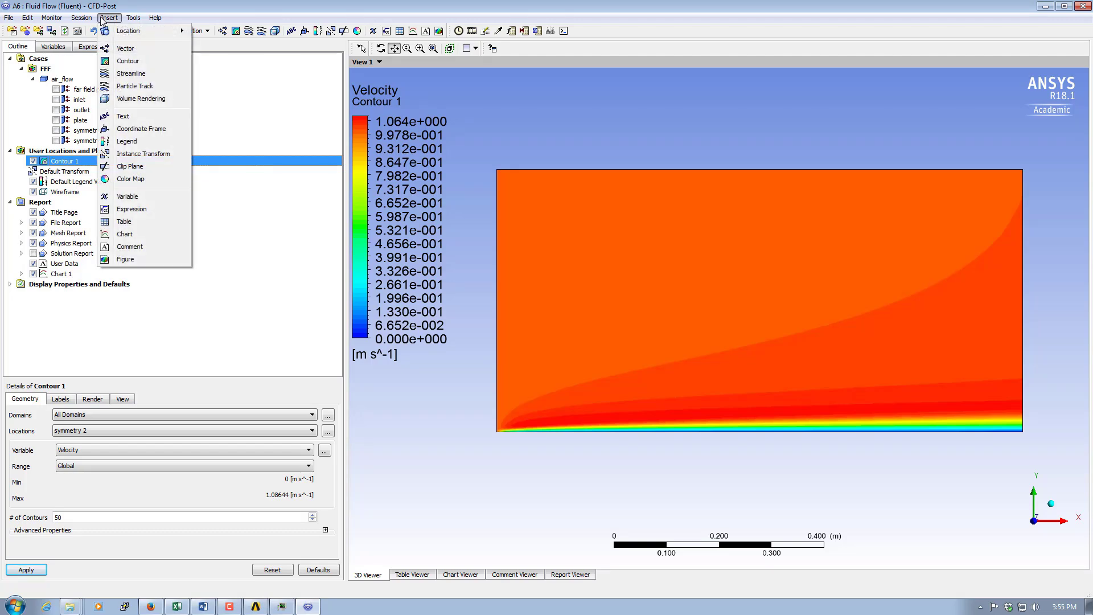
pyautogui.moveTo(122, 36)
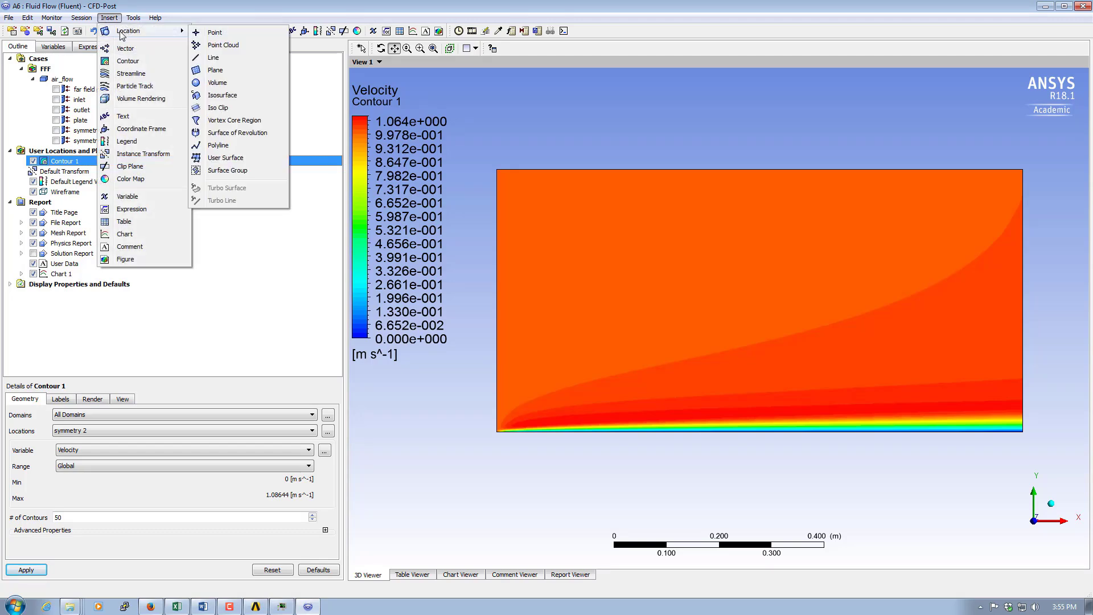
pyautogui.click(223, 61)
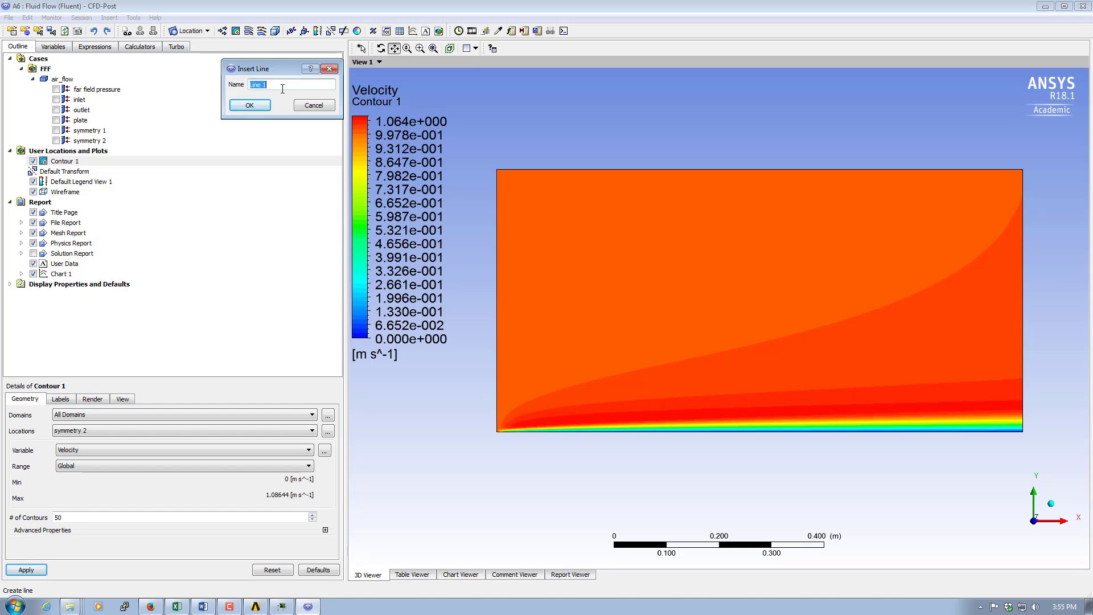
pyautogui.click(253, 108)
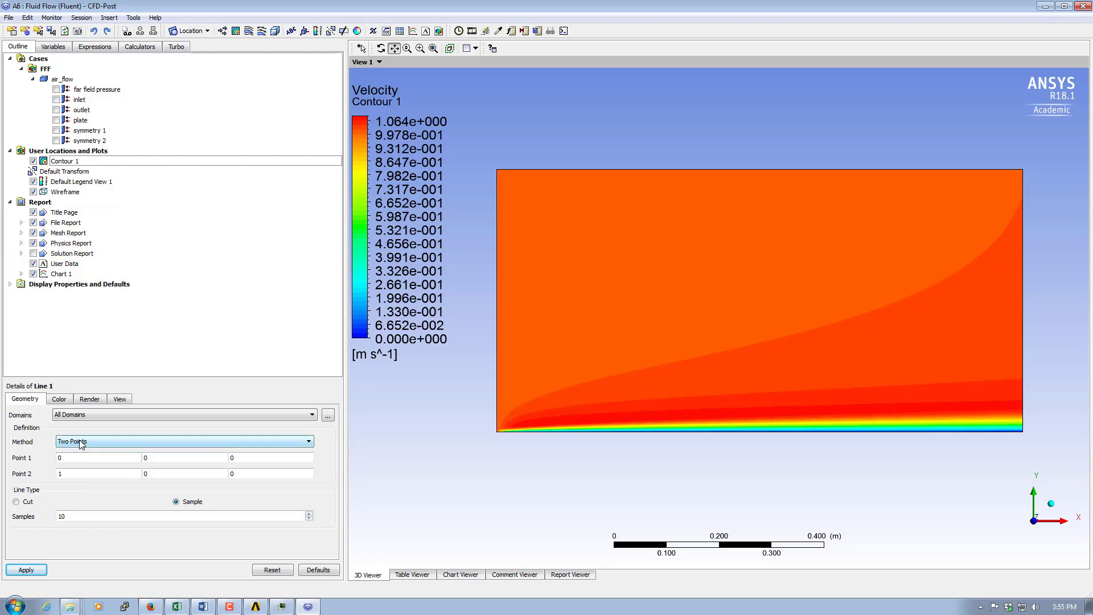
# Step: Define the line by the Two Points method from (1, 0, 0) to (1, 0.5, 0) and apply it
pyautogui.click(94, 443)
pyautogui.click(93, 443)
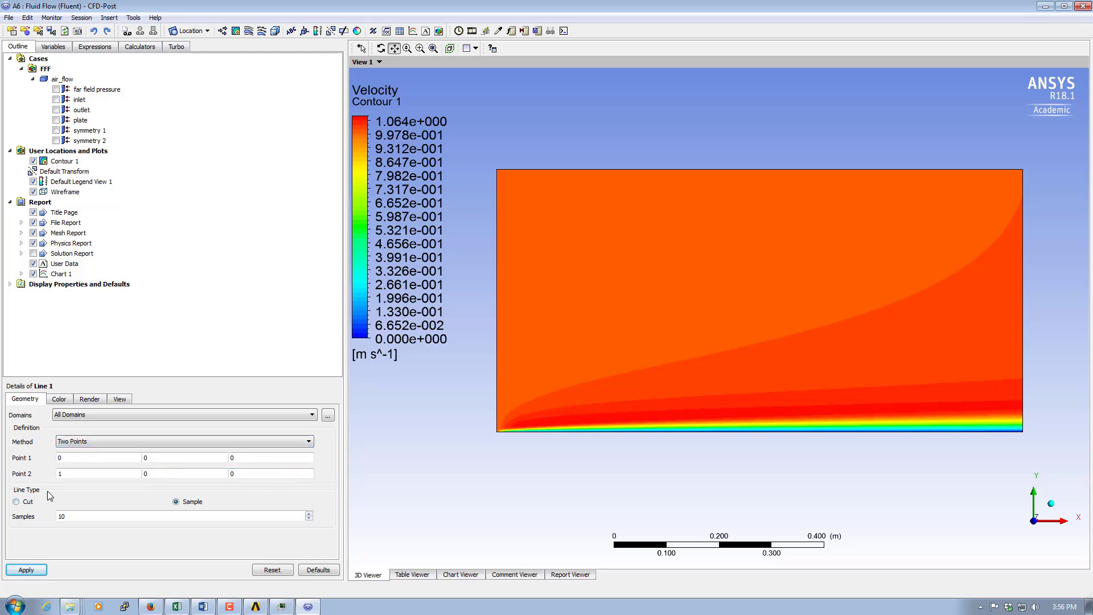
pyautogui.click(71, 457)
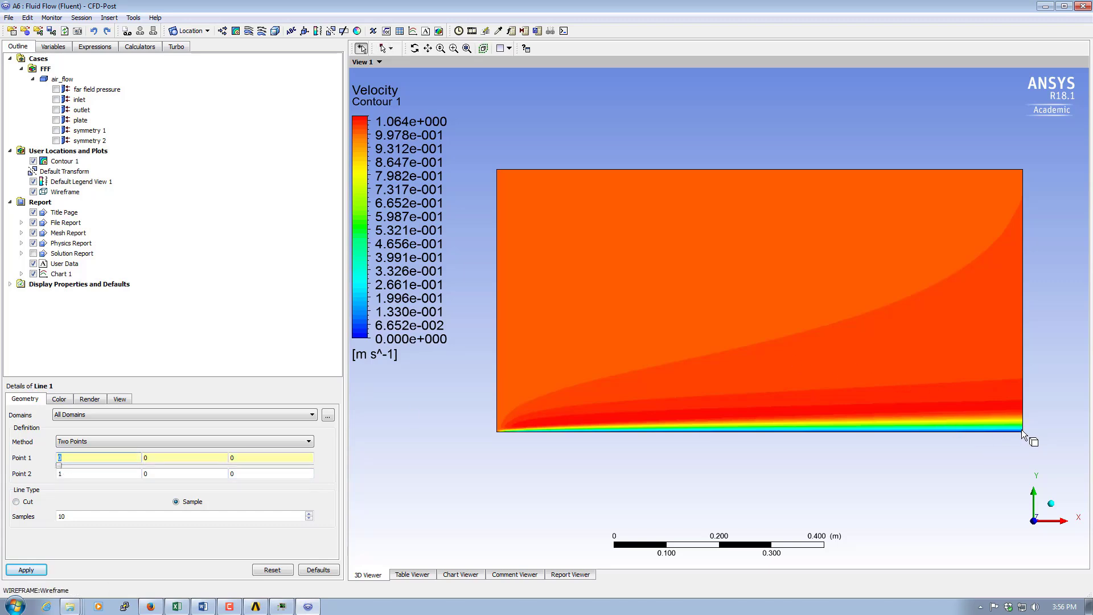
pyautogui.write('1')
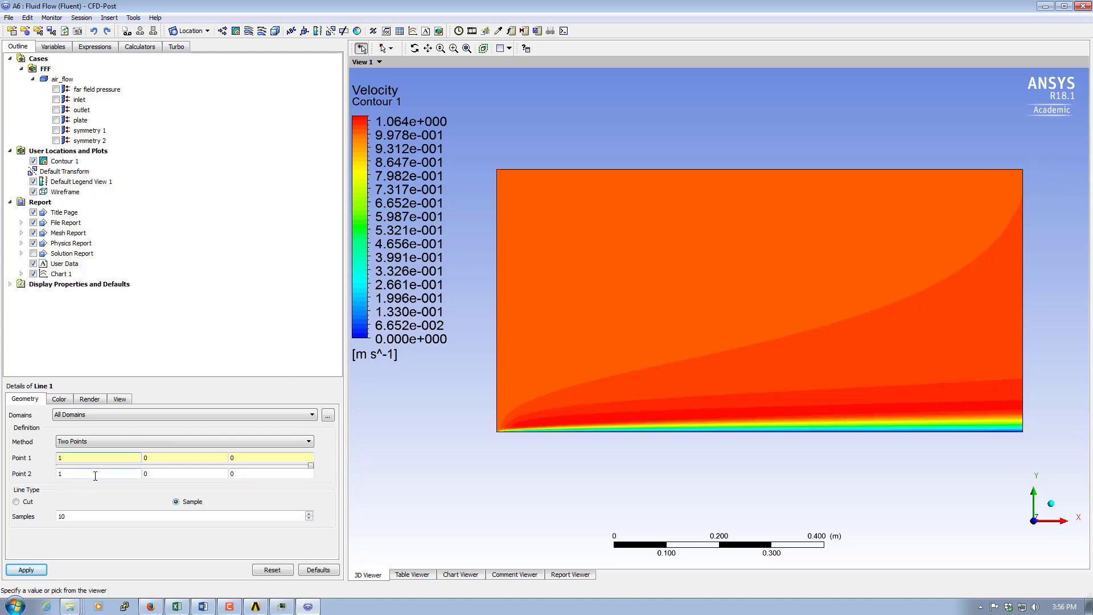
pyautogui.click(166, 474)
pyautogui.write('0.5')
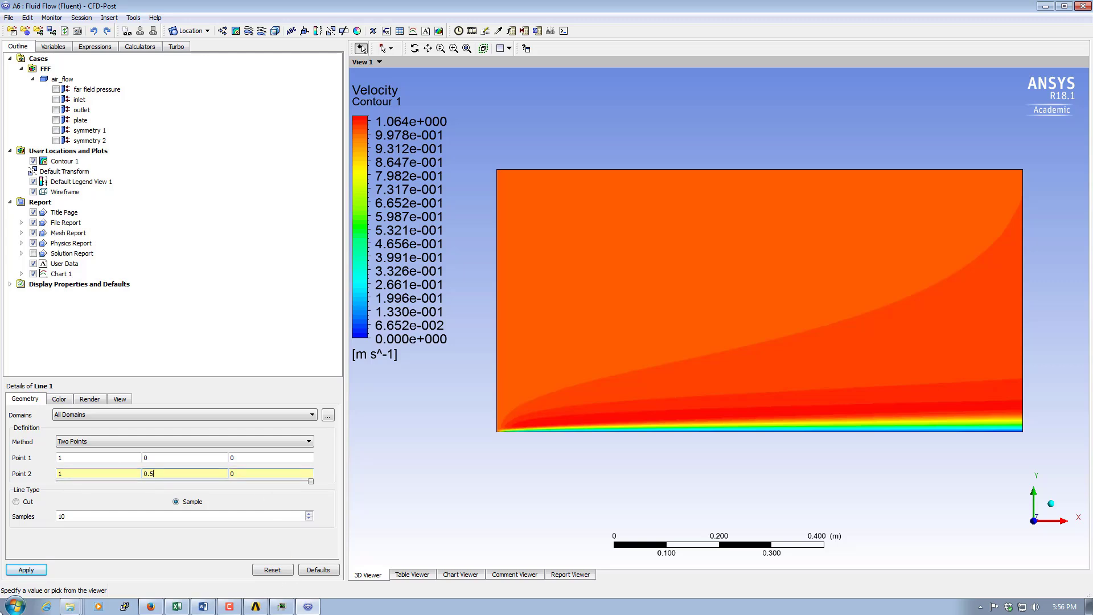
pyautogui.click(32, 570)
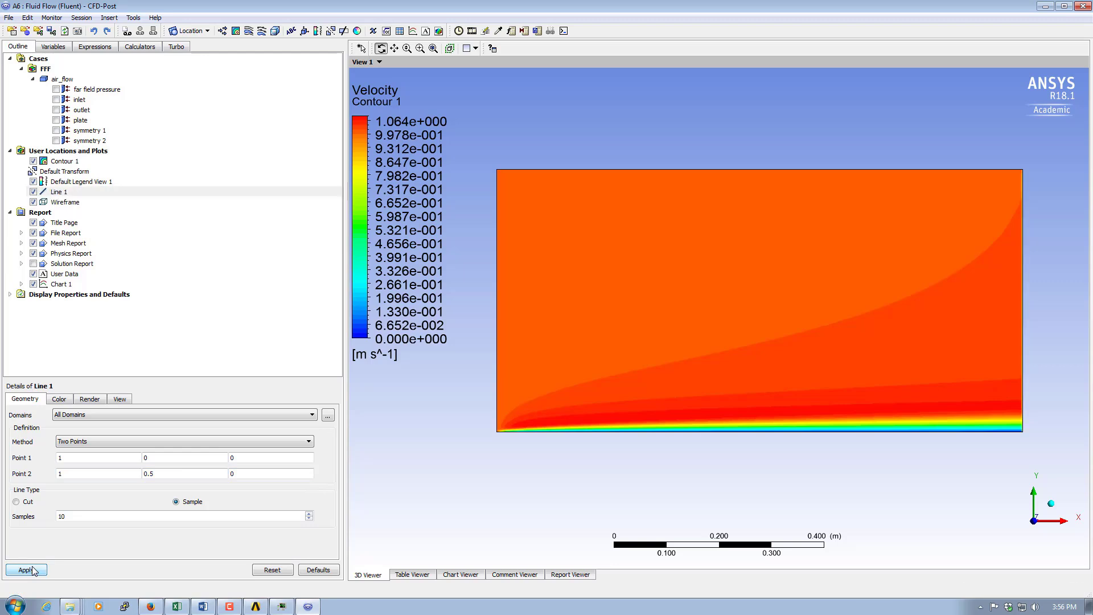
# Step: Reopen the chart's settings and set the location of its first data series to Line 1
pyautogui.doubleClick(61, 285)
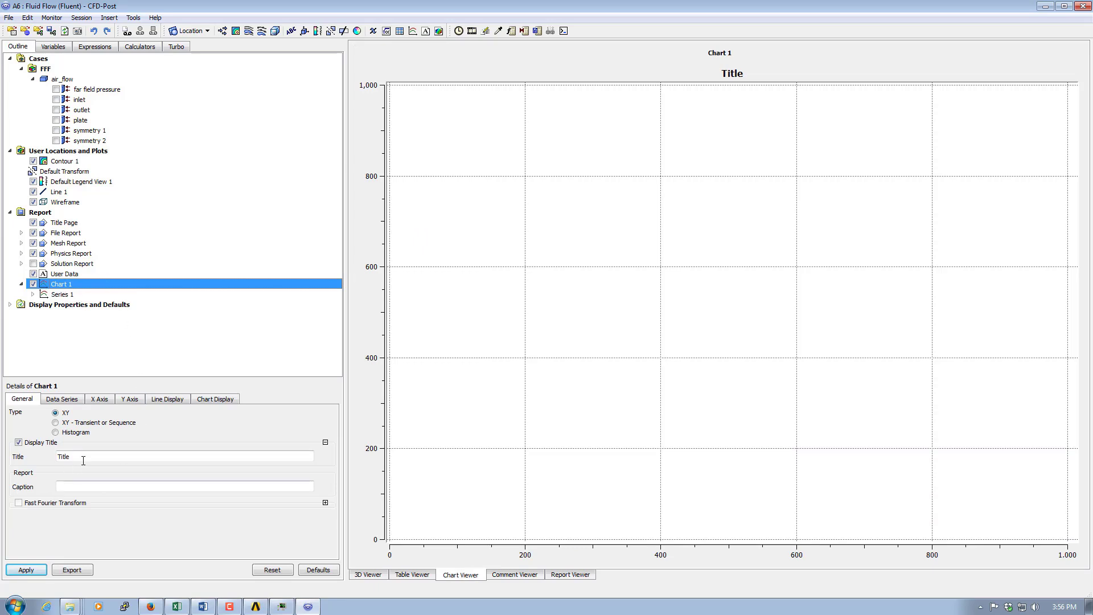
pyautogui.click(67, 400)
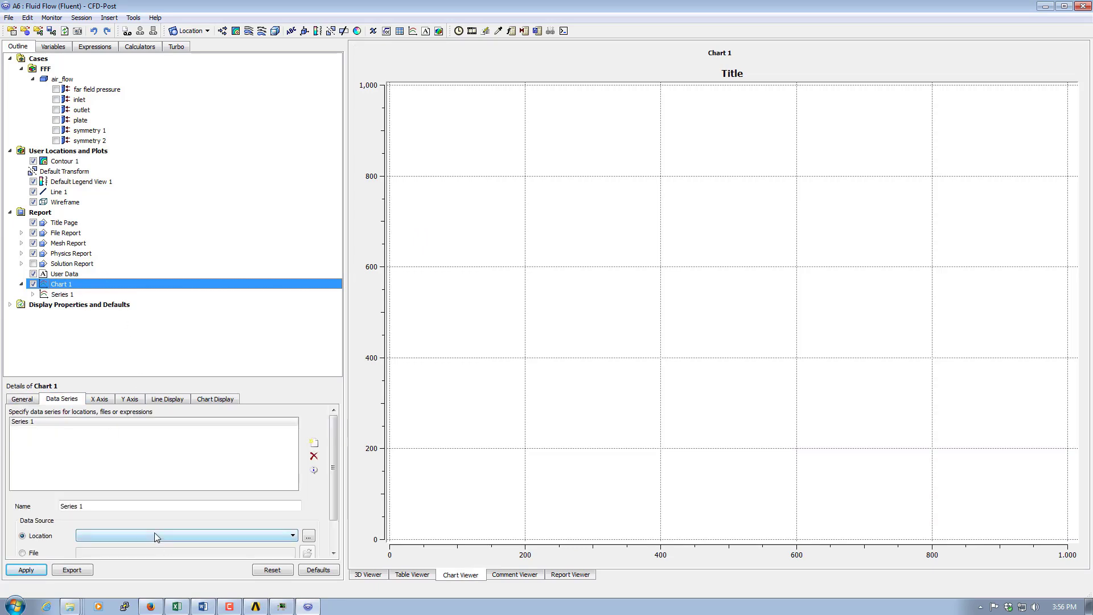
pyautogui.click(154, 535)
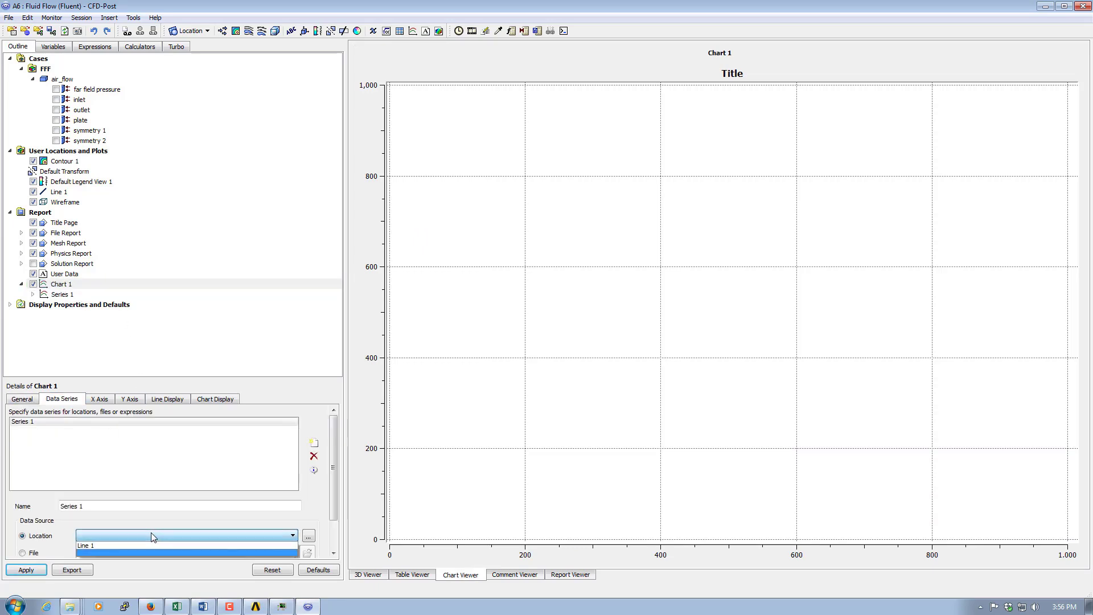
pyautogui.click(86, 545)
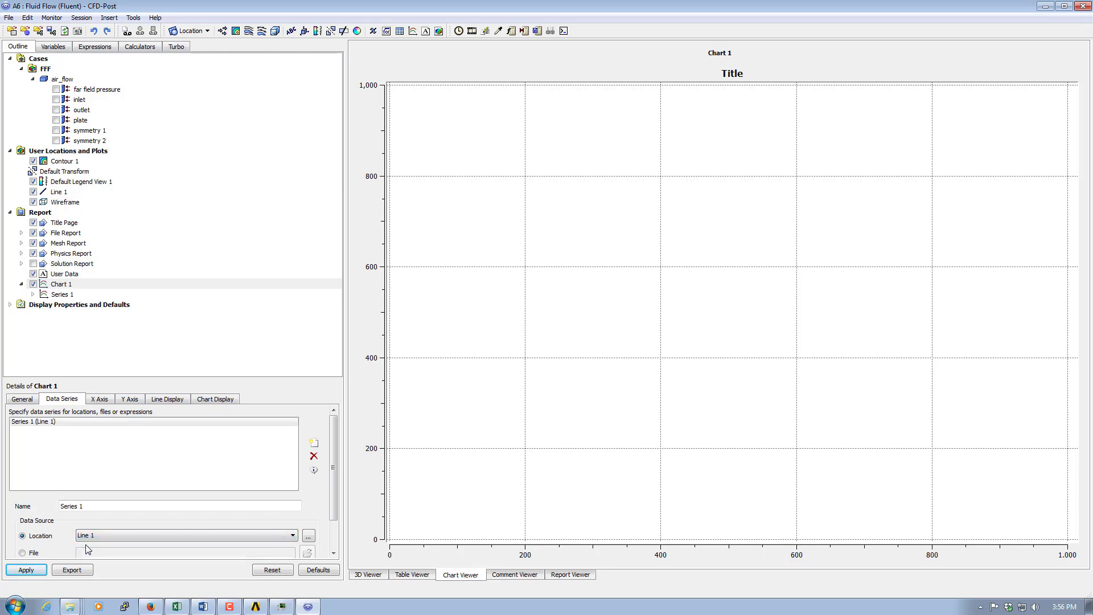
# Step: Plot Velocity u on the chart's X axis against Y on its Y axis and apply the settings
pyautogui.click(99, 400)
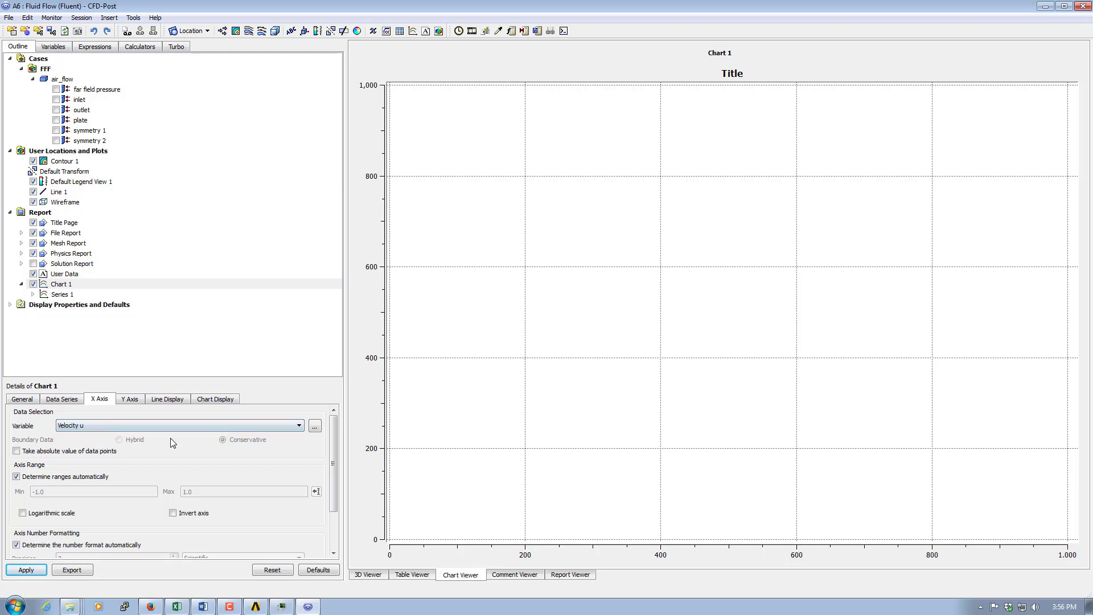
pyautogui.click(132, 402)
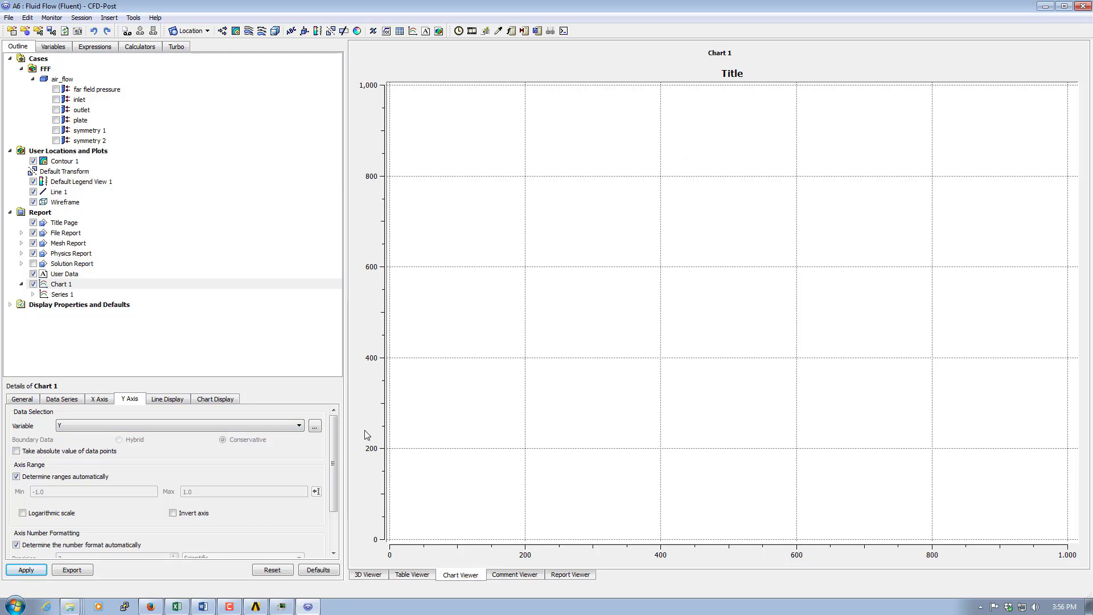
pyautogui.click(26, 569)
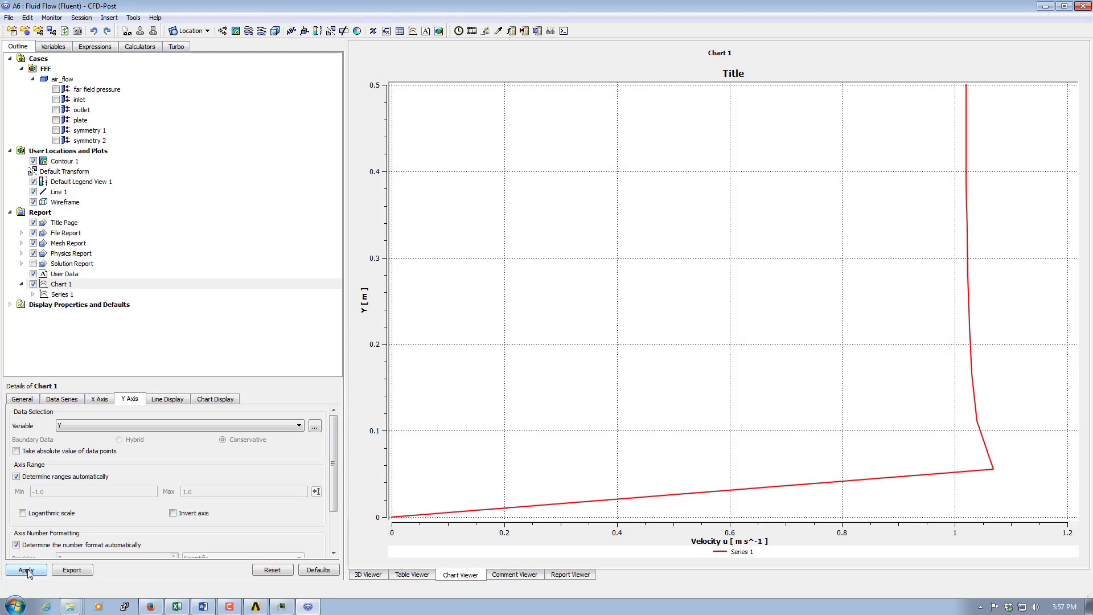
# Step: Set the number of samples of Line 1 to 100 and apply it
pyautogui.moveTo(333, 495)
pyautogui.mouseDown()
pyautogui.moveTo(337, 528)
pyautogui.moveTo(336, 496)
pyautogui.mouseUp()
pyautogui.click(56, 192)
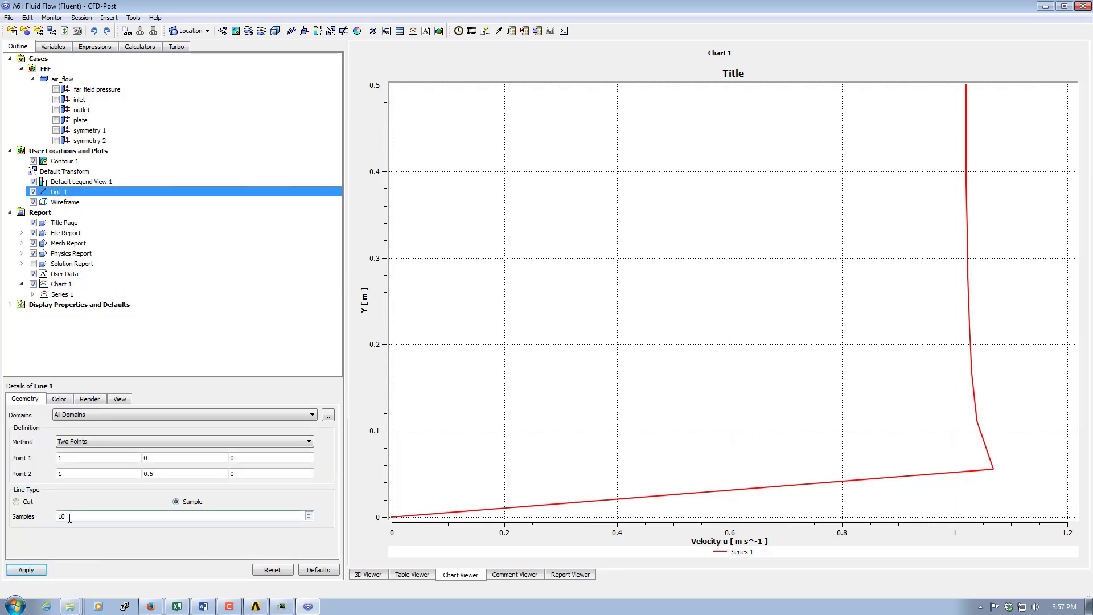
pyautogui.doubleClick(70, 518)
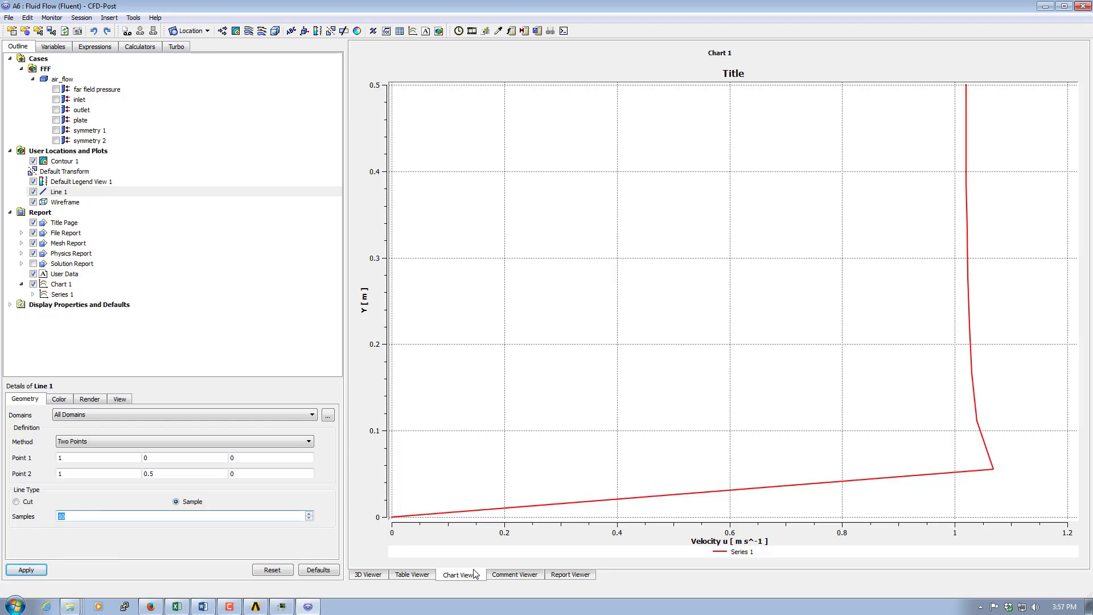
pyautogui.click(26, 570)
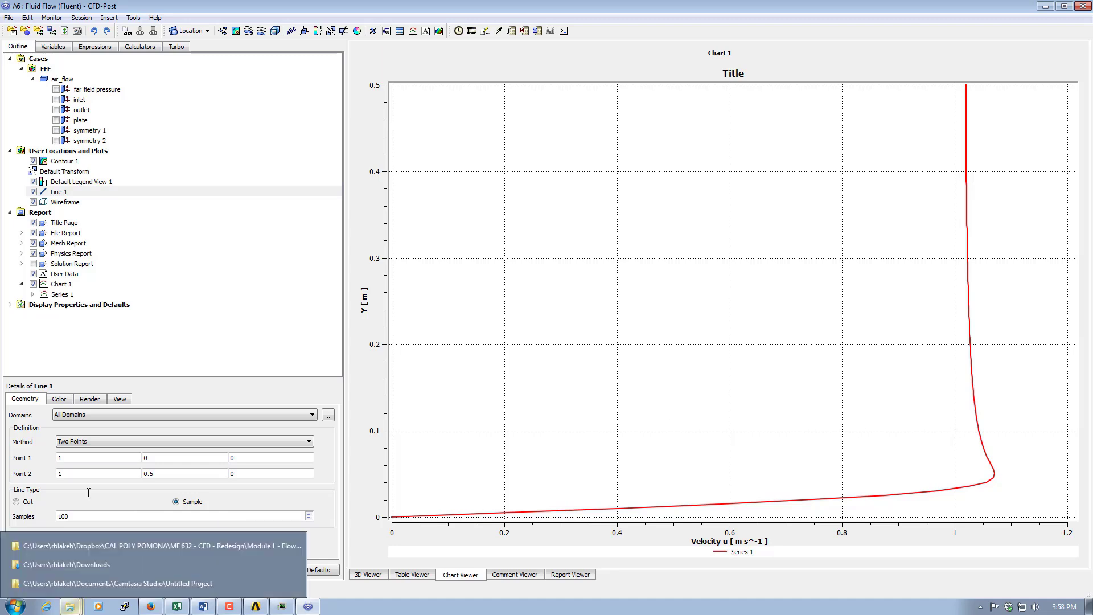
# Step: Add a second data series to Chart 1 with a file as its data source and browse for that file
pyautogui.click(57, 285)
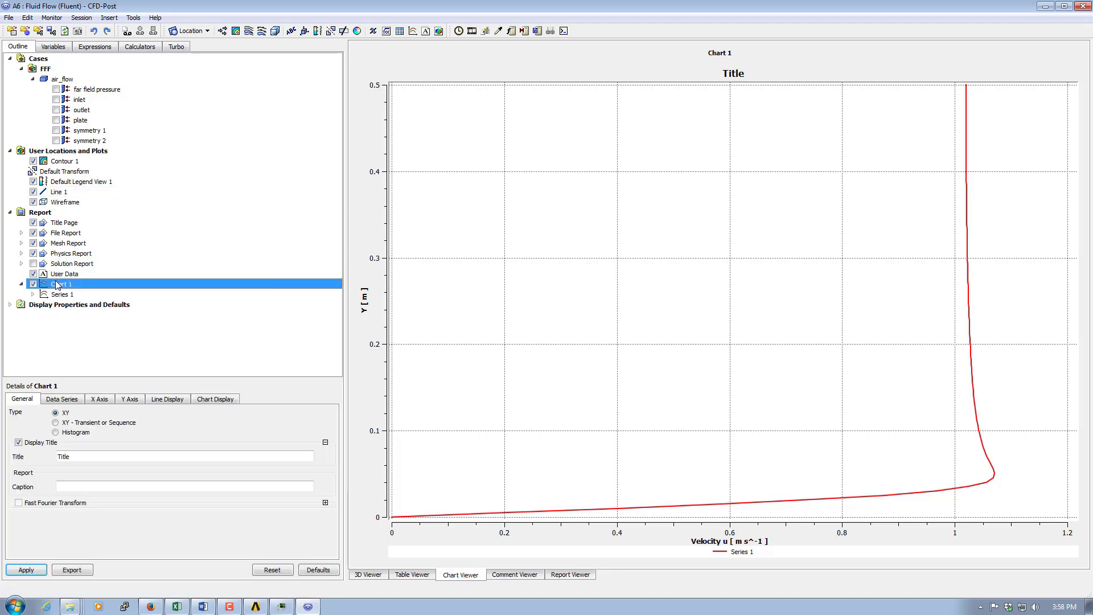
pyautogui.click(63, 399)
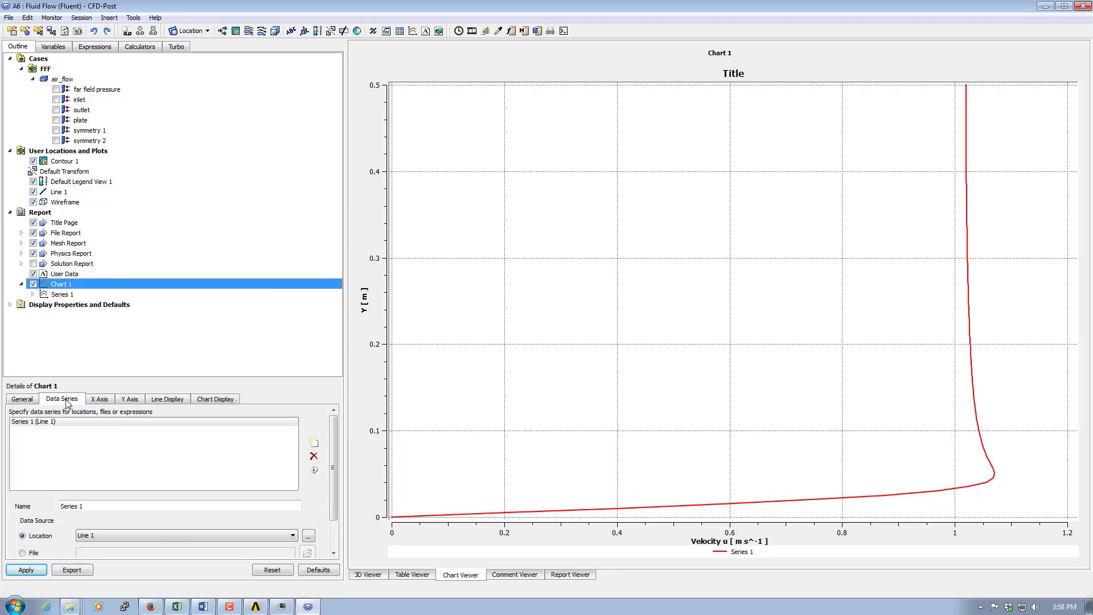
pyautogui.click(314, 444)
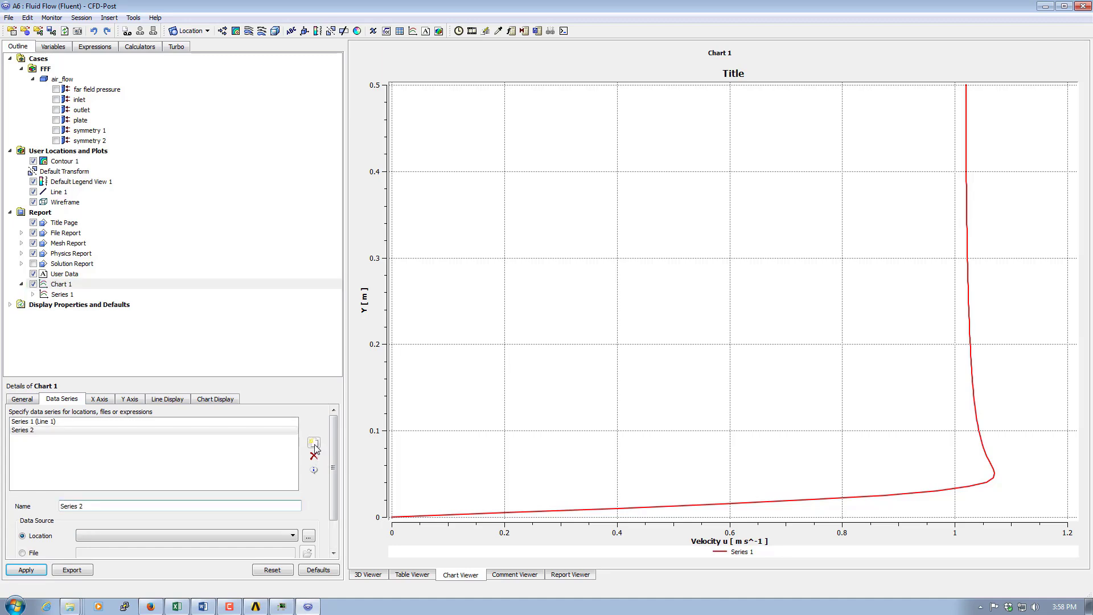
pyautogui.moveTo(333, 468); pyautogui.dragTo(333, 490)
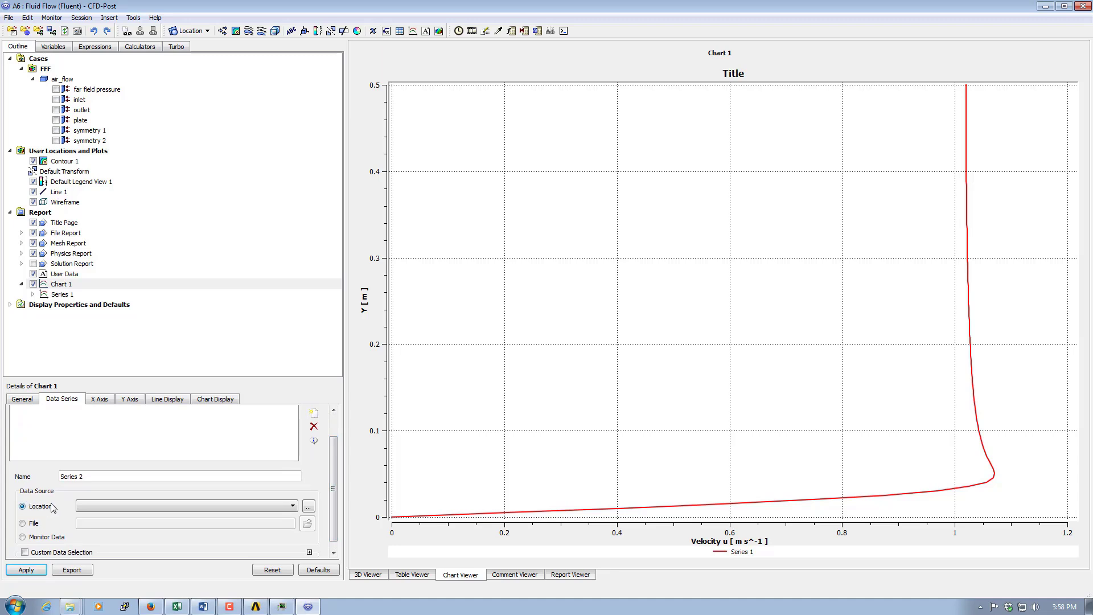
pyautogui.click(23, 523)
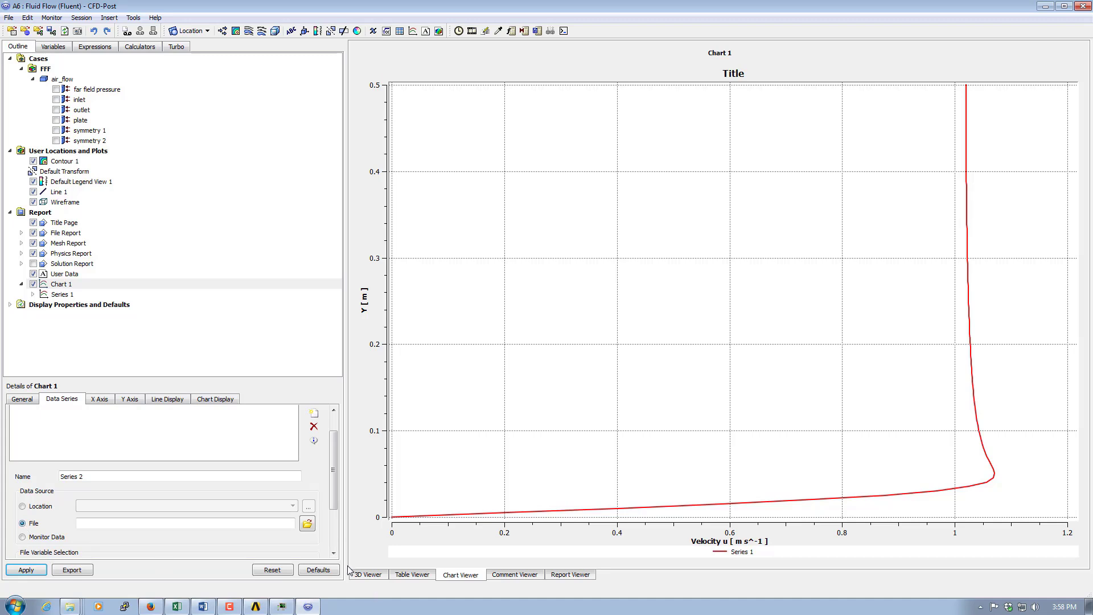
pyautogui.click(307, 523)
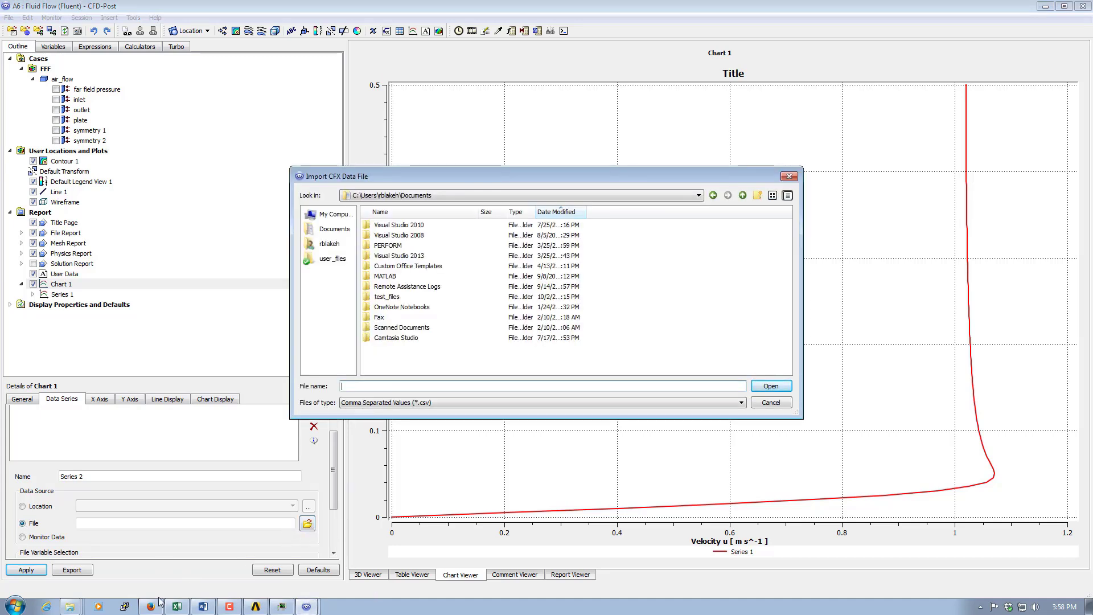
# Step: Switch to Windows Explorer and copy the address of the Module 1 - Flow over Flat Plate folder containing blasiusU.csv
pyautogui.click(69, 606)
pyautogui.click(160, 554)
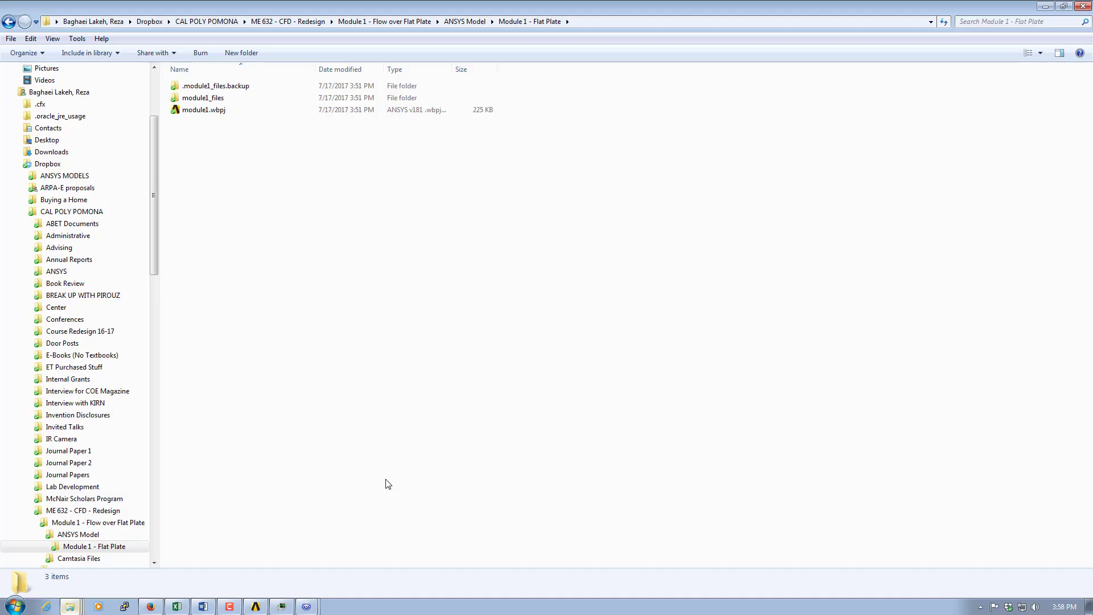
pyautogui.press('BackSpace')
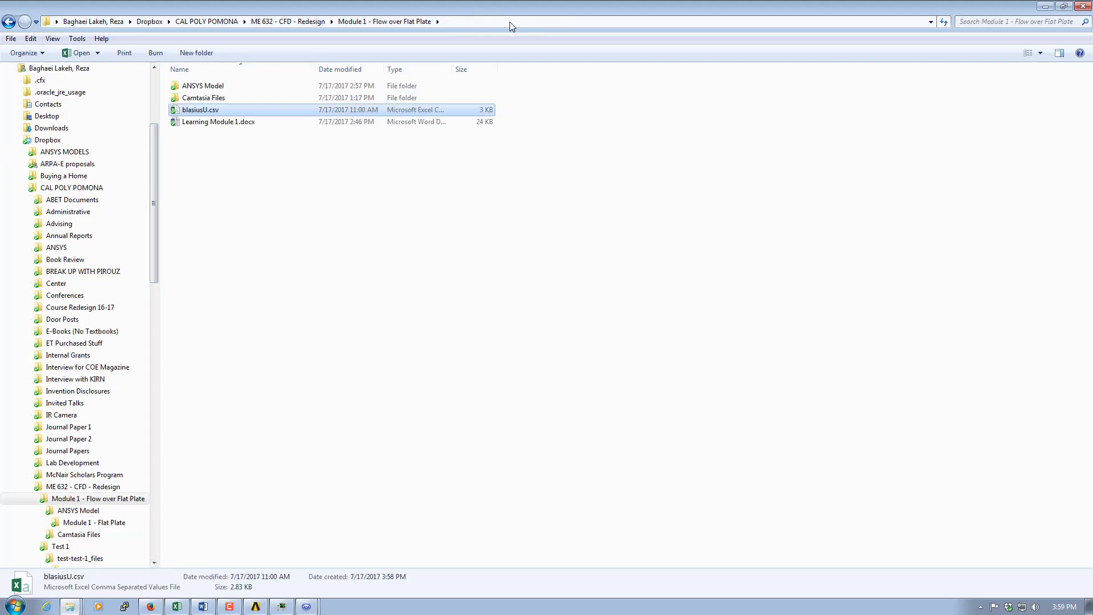
pyautogui.click(509, 22)
pyautogui.rightClick(510, 22)
pyautogui.click(552, 59)
# Step: Back in CFD-Post, open the copied folder path in the import dialog, load blasiusU.csv for Series 2 and apply the chart
pyautogui.click(306, 606)
pyautogui.click(318, 566)
pyautogui.rightClick(397, 387)
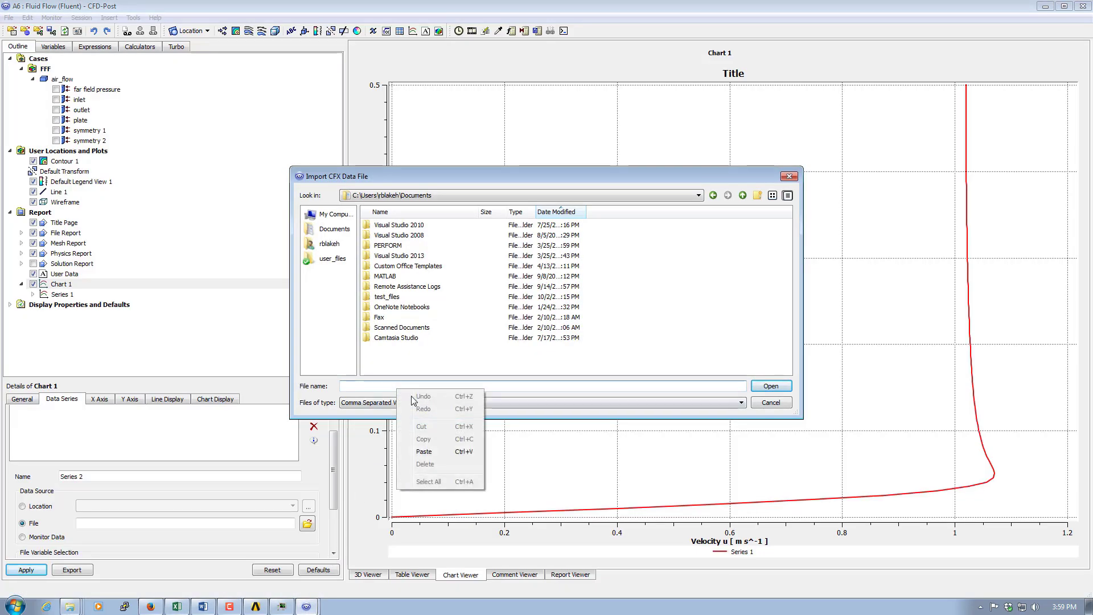
pyautogui.click(424, 452)
pyautogui.press('Return')
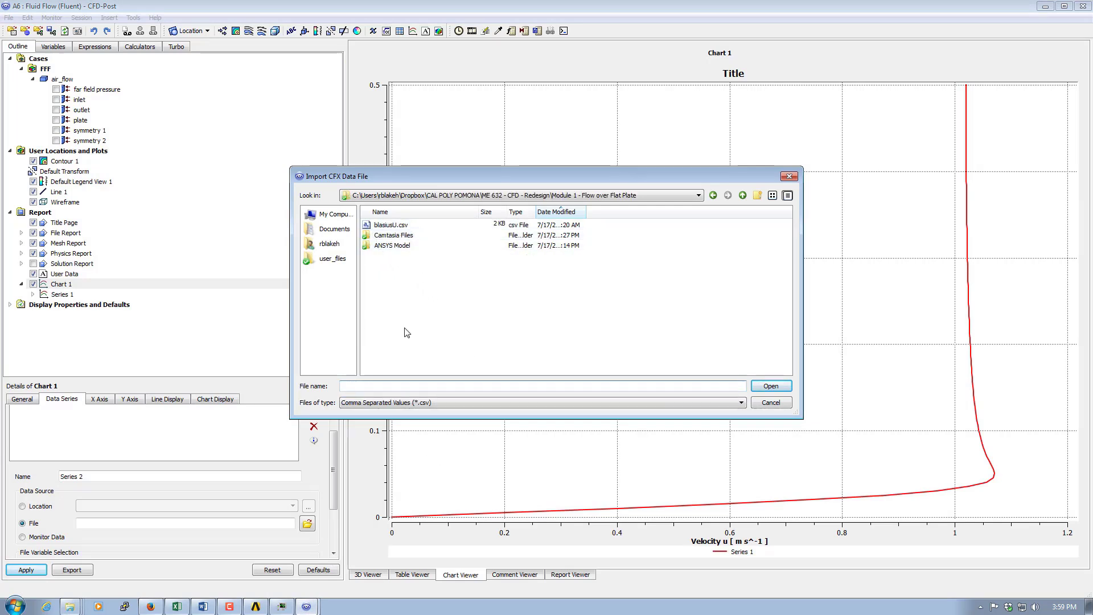
pyautogui.click(386, 224)
pyautogui.click(774, 389)
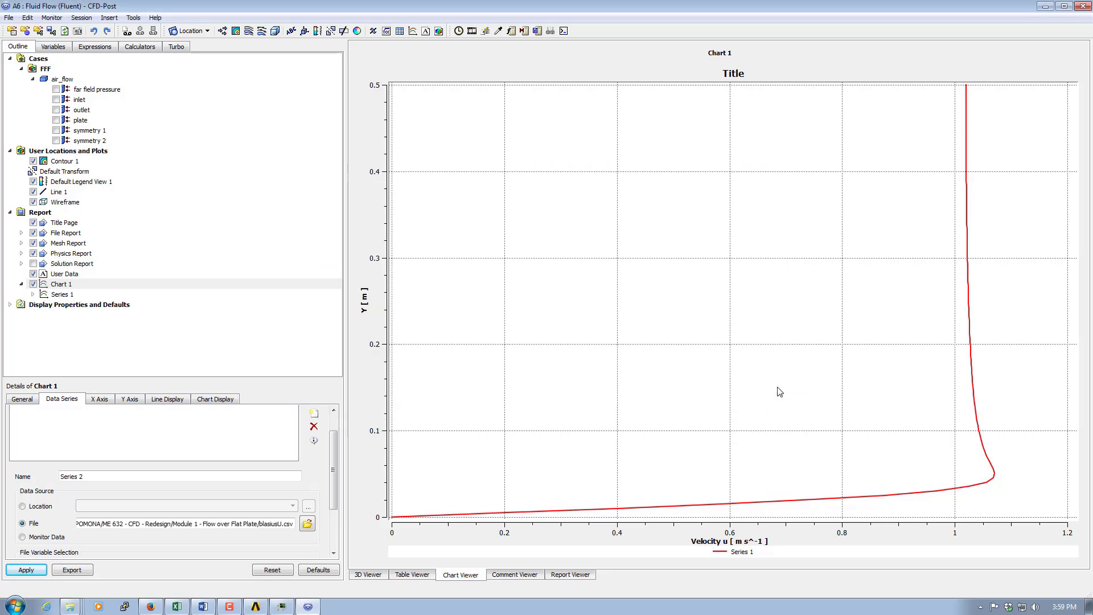
pyautogui.click(27, 570)
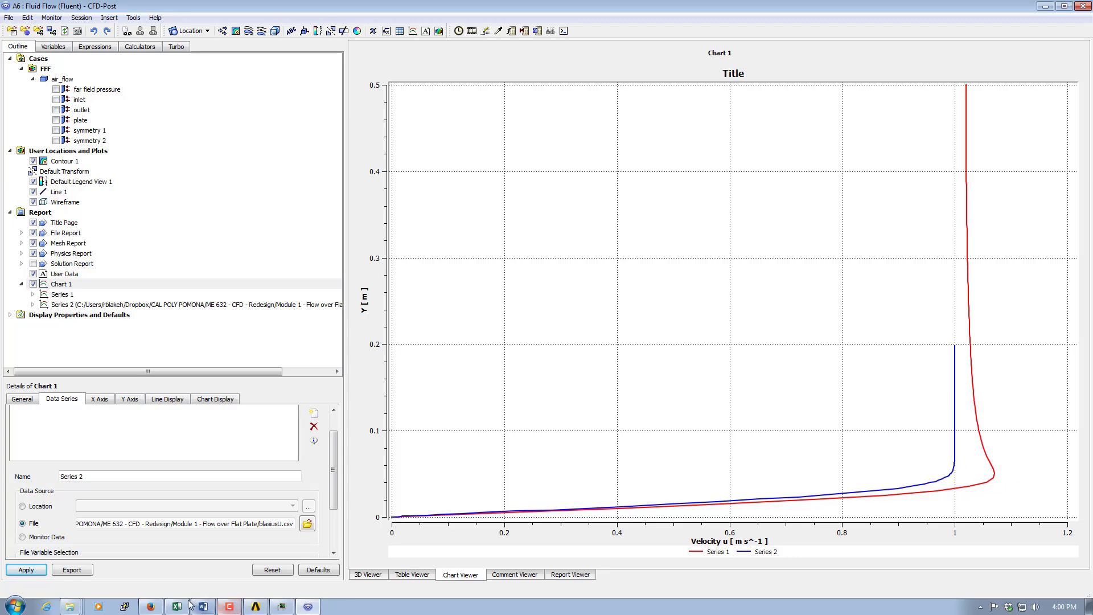
# Step: Compare the Contour 1 velocity plot in the 3D view with the two velocity profiles in the chart
pyautogui.click(309, 607)
pyautogui.click(61, 161)
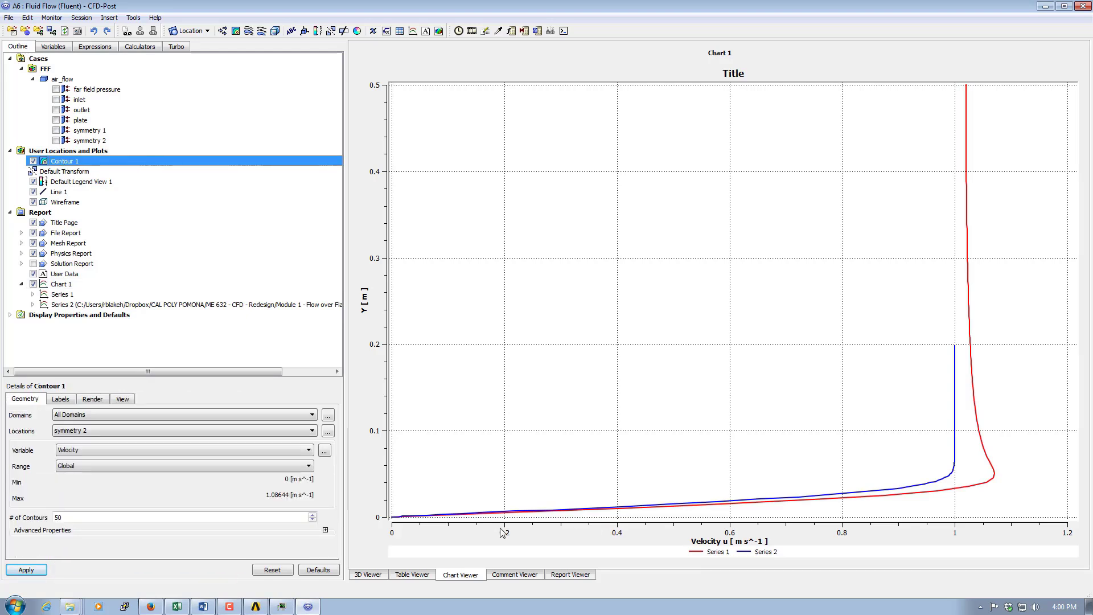
pyautogui.click(375, 575)
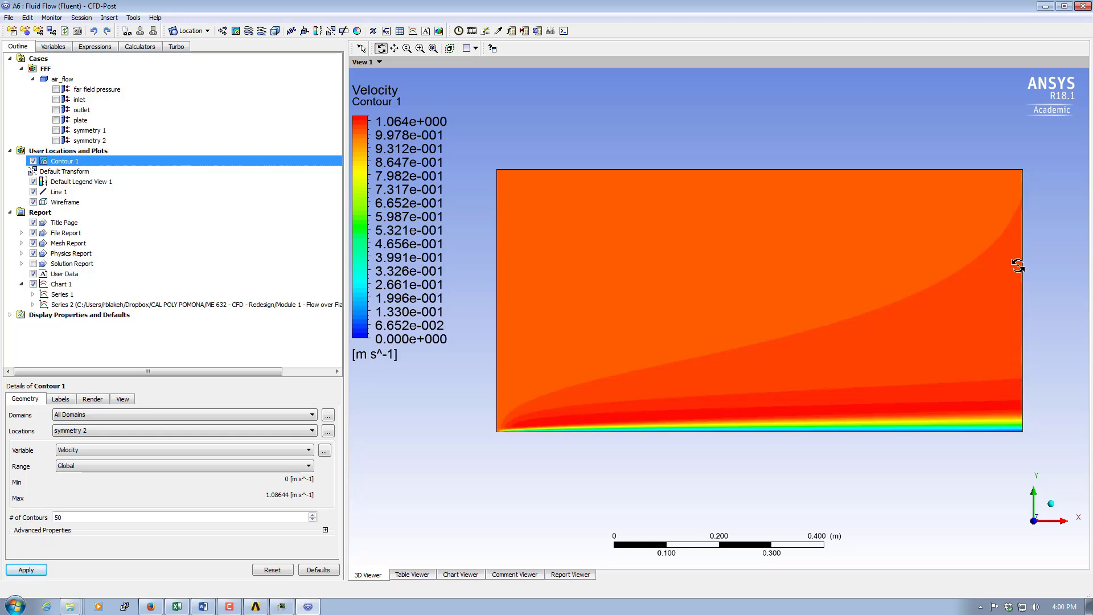
pyautogui.click(460, 575)
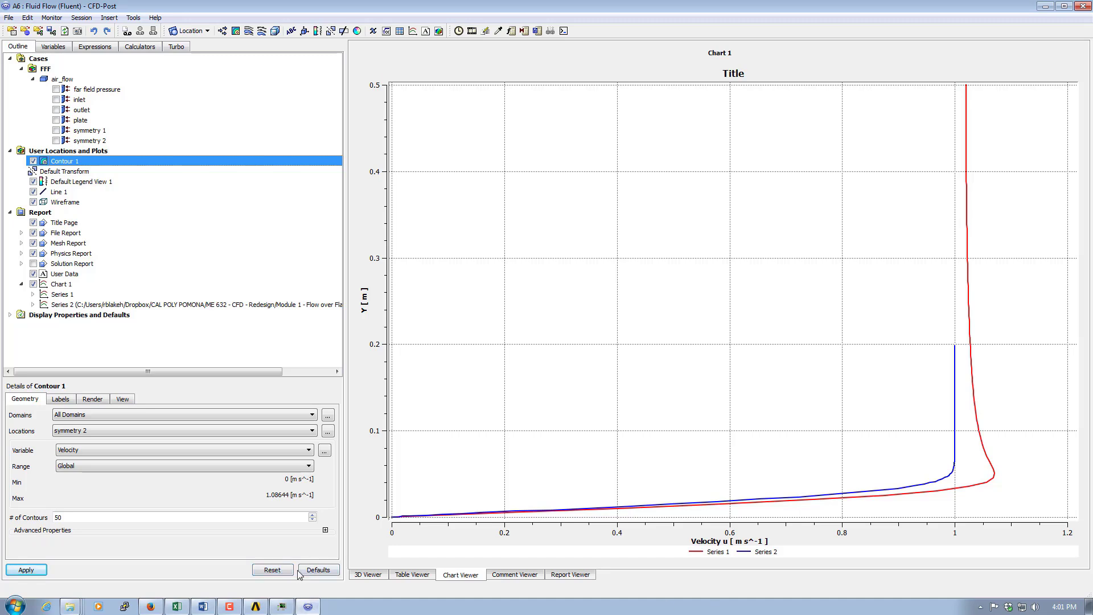
pyautogui.moveTo(315, 609)
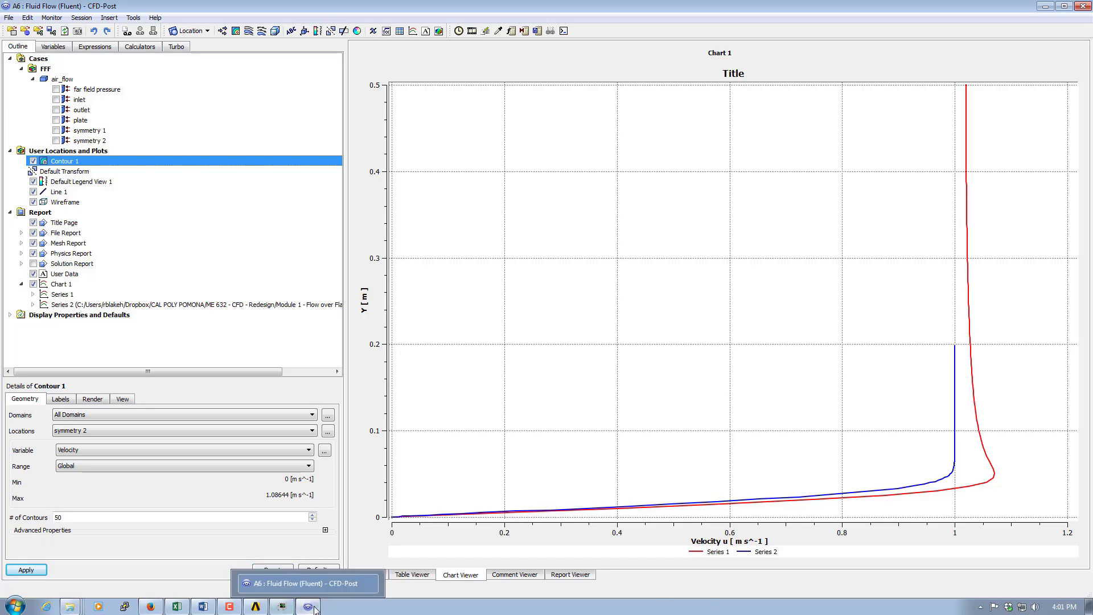
# Step: Insert a velocity vector plot with the default name in the 3D view, located on symmetry 2, and apply it
pyautogui.click(378, 574)
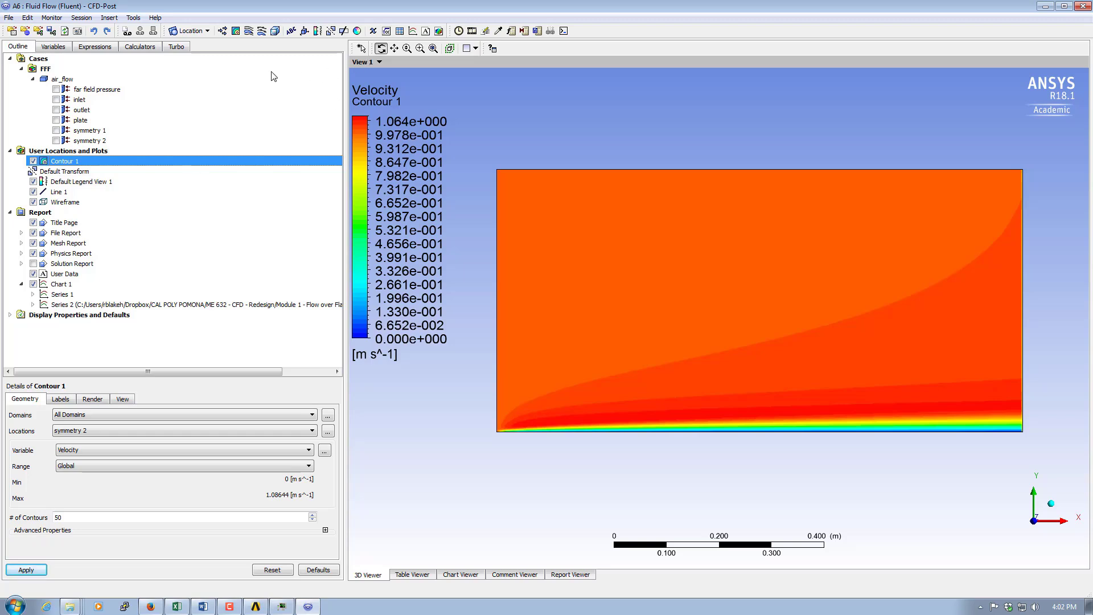
pyautogui.click(223, 32)
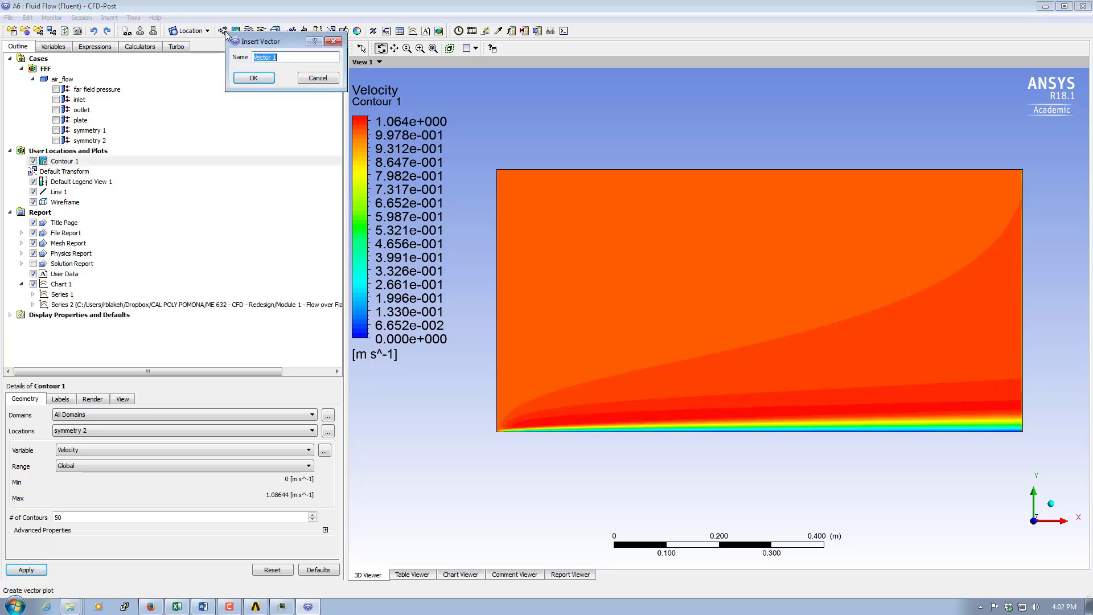
pyautogui.click(254, 78)
pyautogui.click(77, 441)
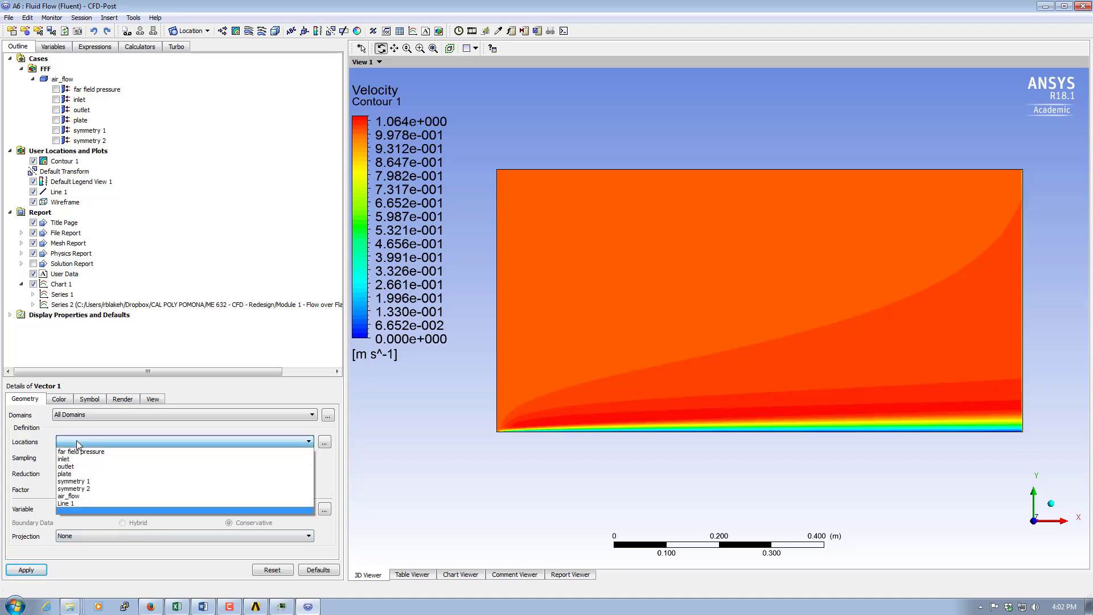
pyautogui.click(77, 439)
pyautogui.click(76, 439)
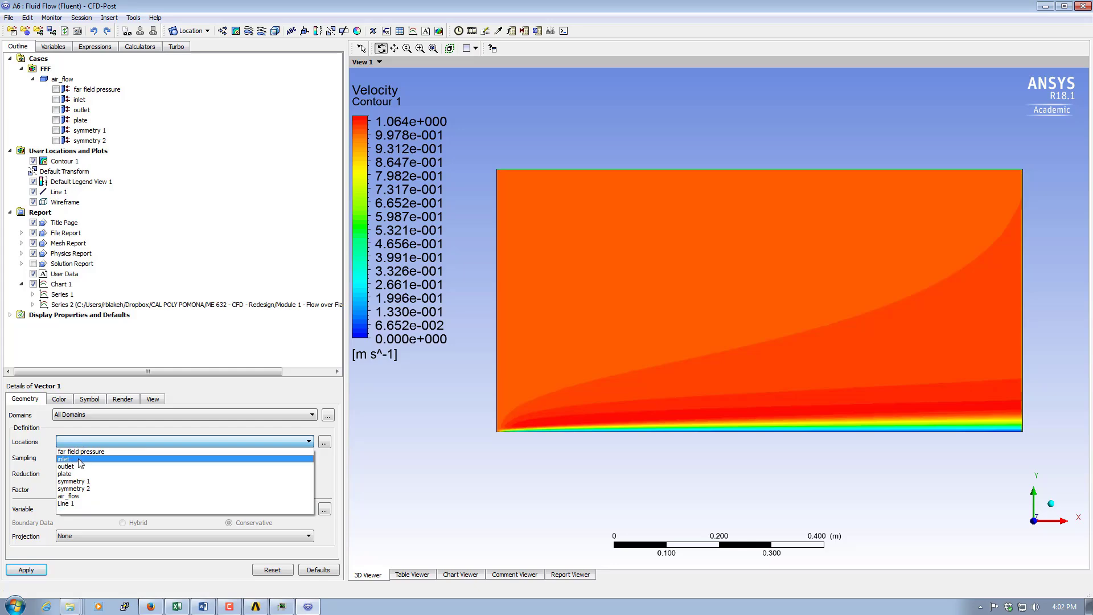
pyautogui.click(74, 488)
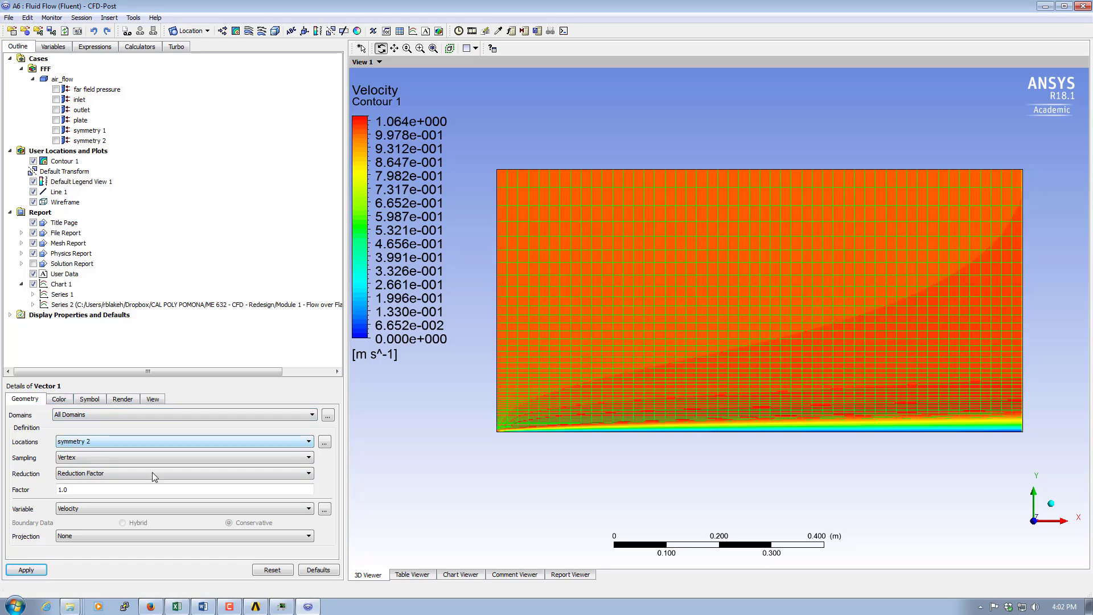
pyautogui.click(26, 570)
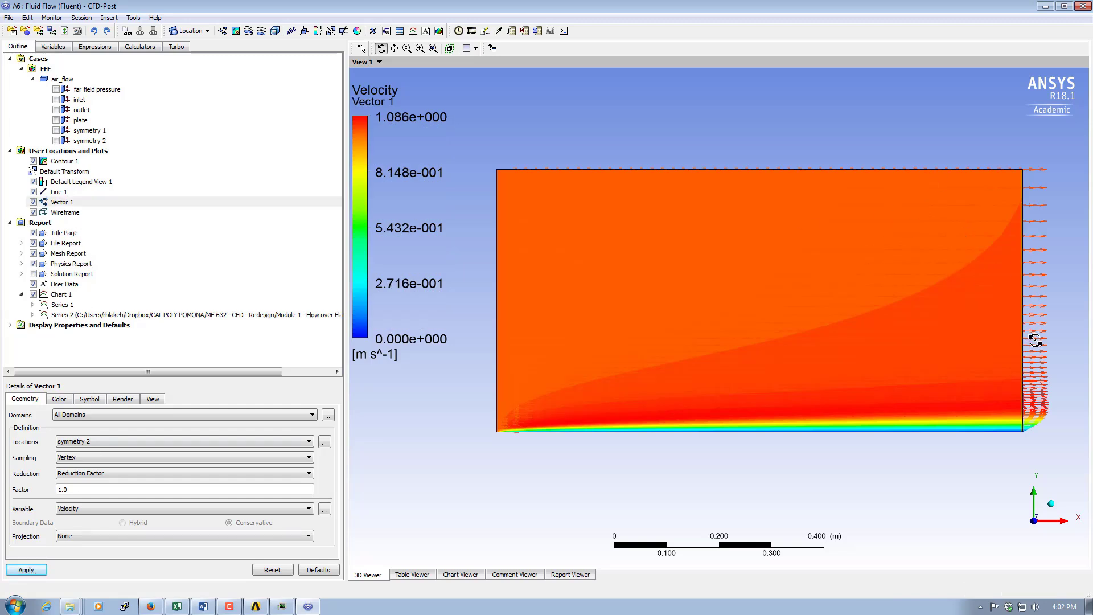
# Step: Hide Contour 1 and inspect the velocity vectors near the outlet end of the plate and across the domain
pyautogui.click(33, 161)
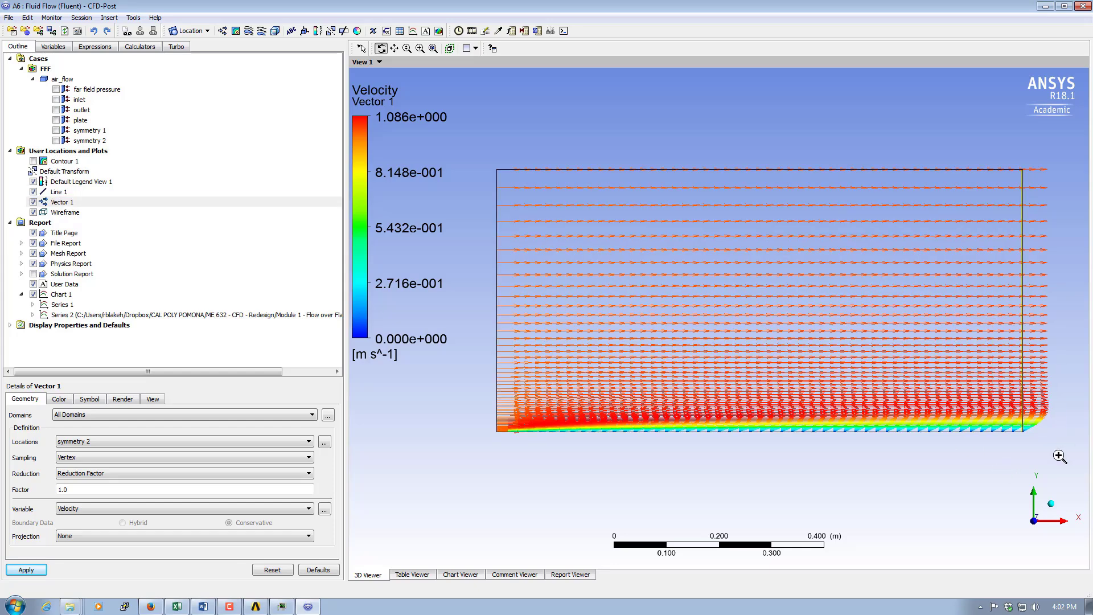
pyautogui.scroll(5, 1059, 455)
pyautogui.scroll(-2, 796, 462)
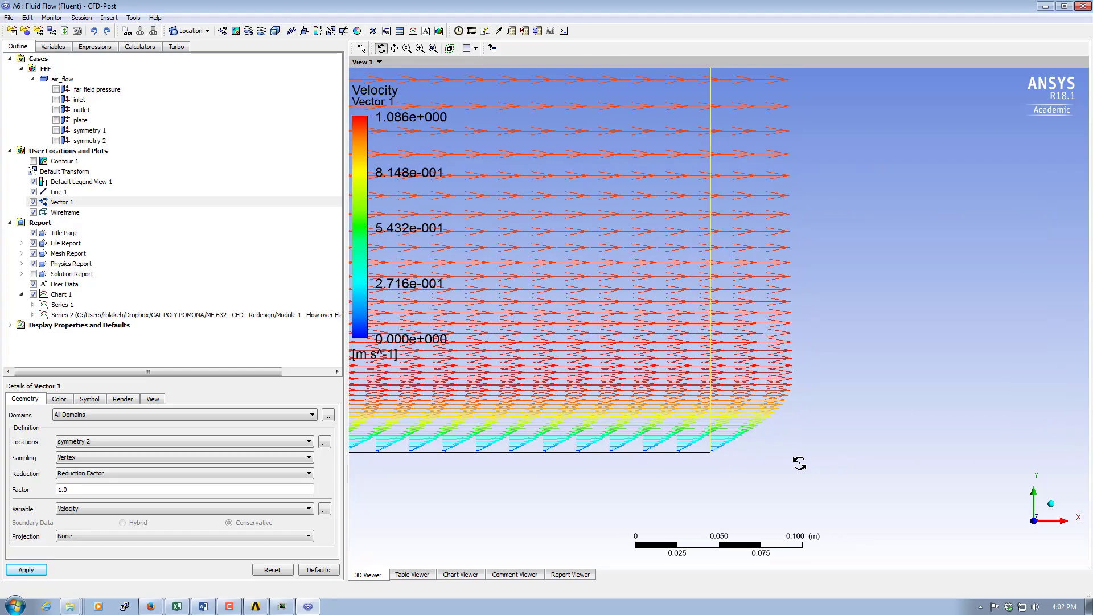
pyautogui.scroll(-4, 799, 463)
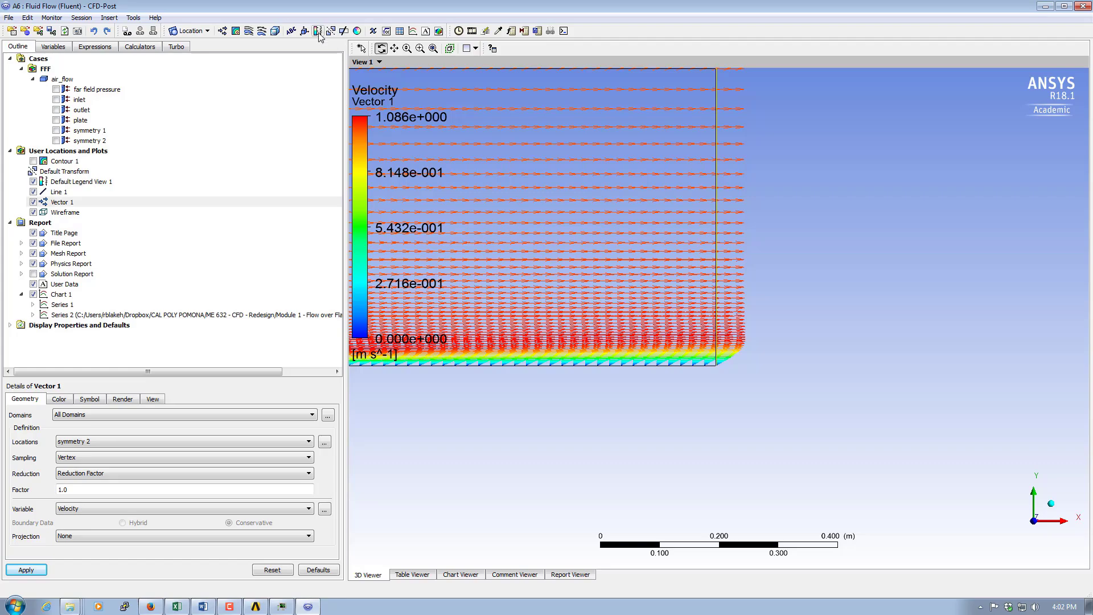
pyautogui.click(394, 49)
pyautogui.moveTo(523, 279); pyautogui.dragTo(778, 340)
pyautogui.moveTo(683, 372); pyautogui.dragTo(718, 368)
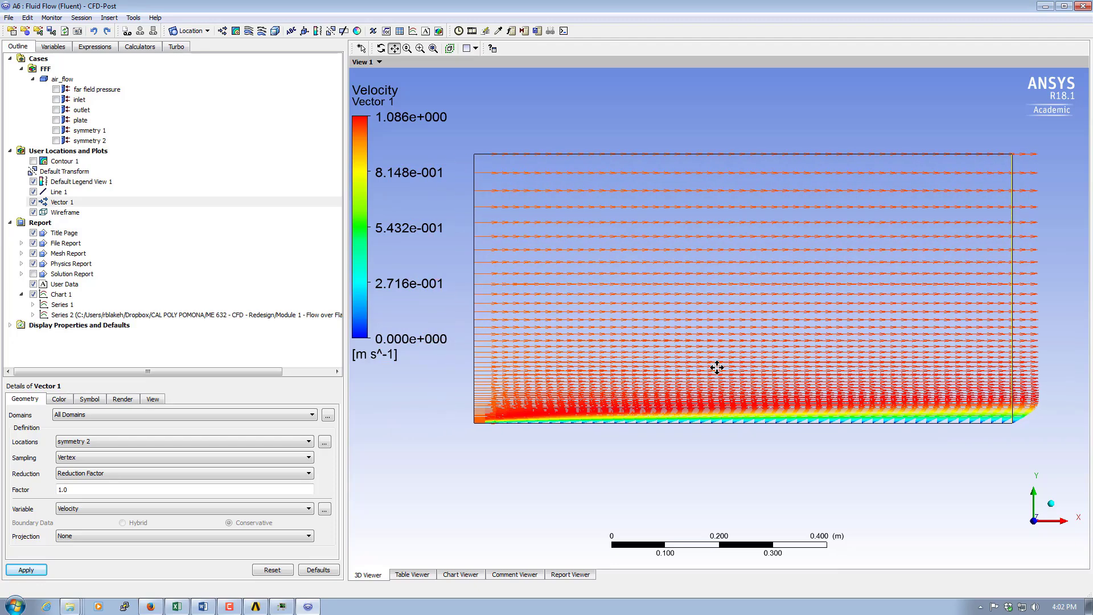